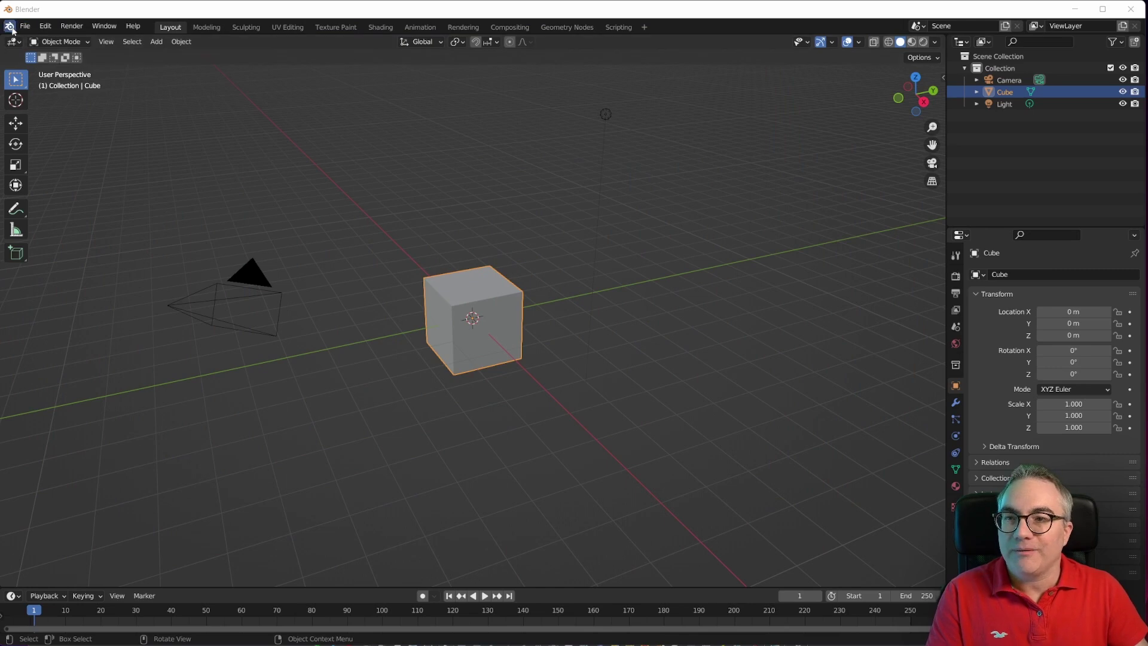
- Bring up the splash screen and dismiss it
{"action": "left_click", "coordinate": [10, 27]}
{"action": "left_click", "coordinate": [34, 42]}
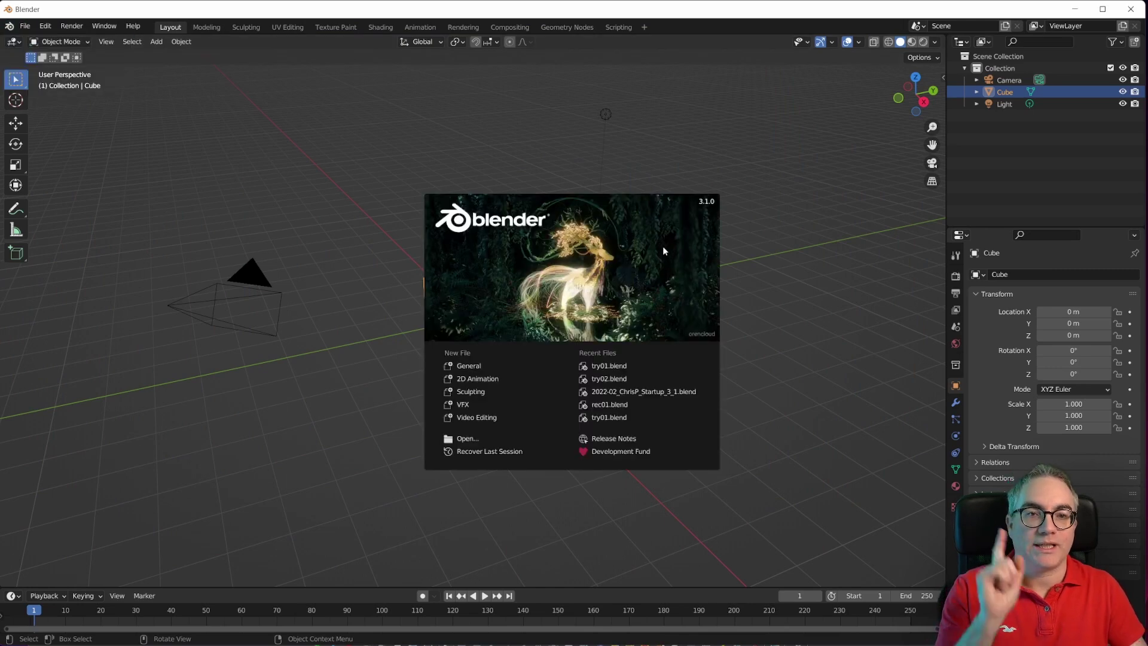
{"action": "left_click", "coordinate": [534, 161]}
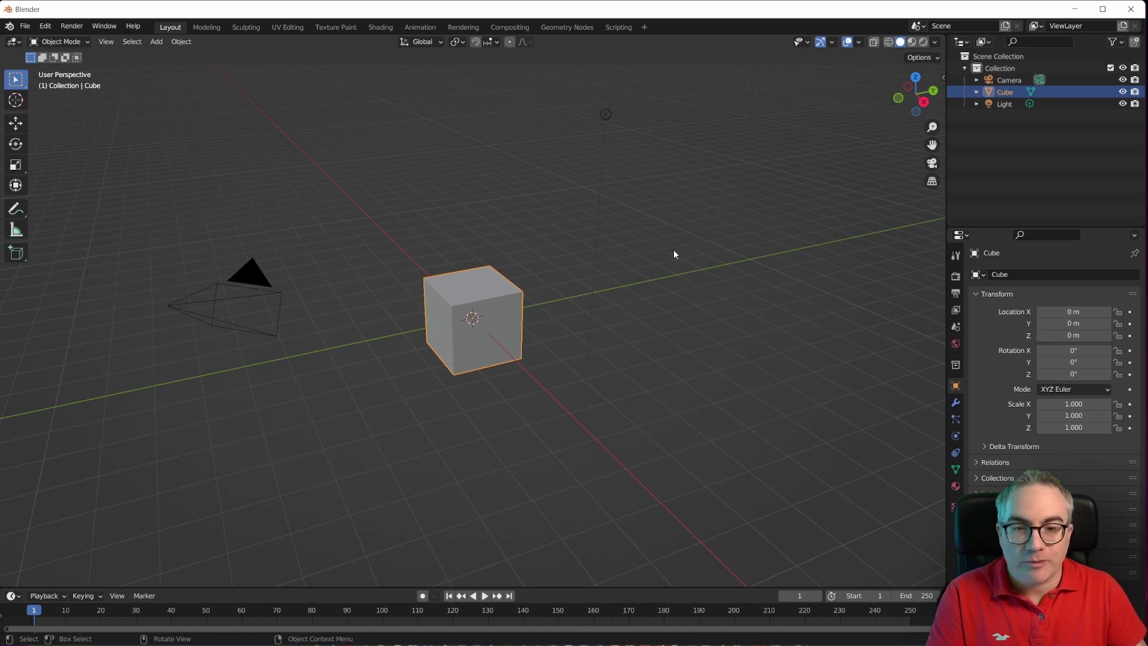
- Switch to the Geometry Nodes workspace with an enlarged node editor
{"action": "left_click", "coordinate": [565, 28]}
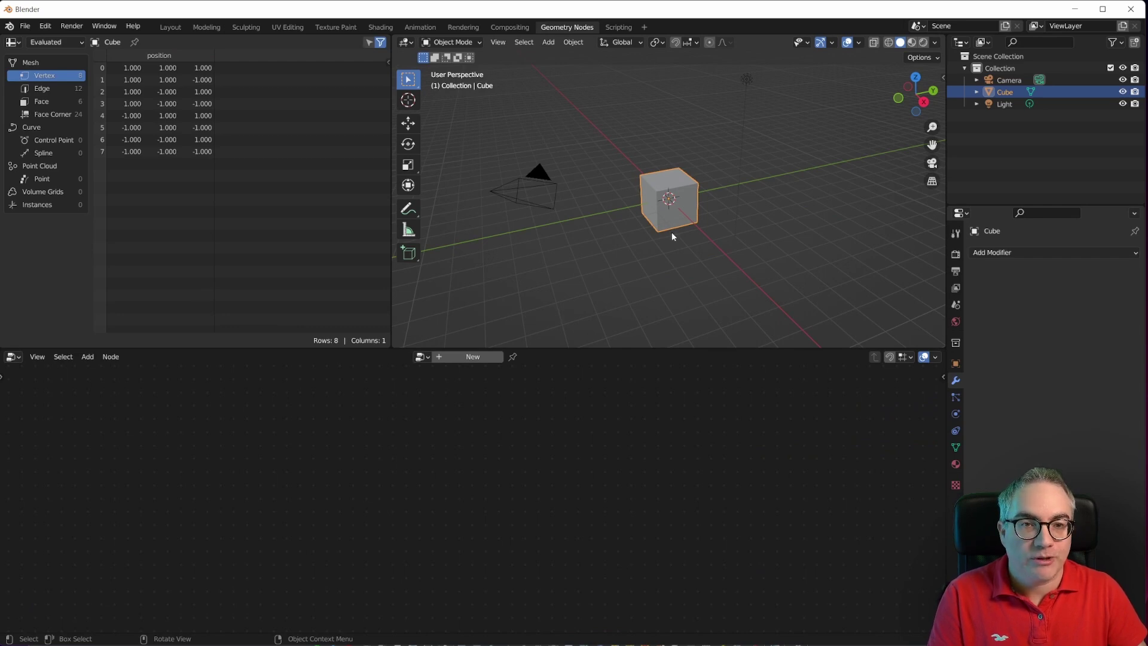
{"action": "left_click_drag", "start_coordinate": [634, 347], "coordinate": [640, 300]}
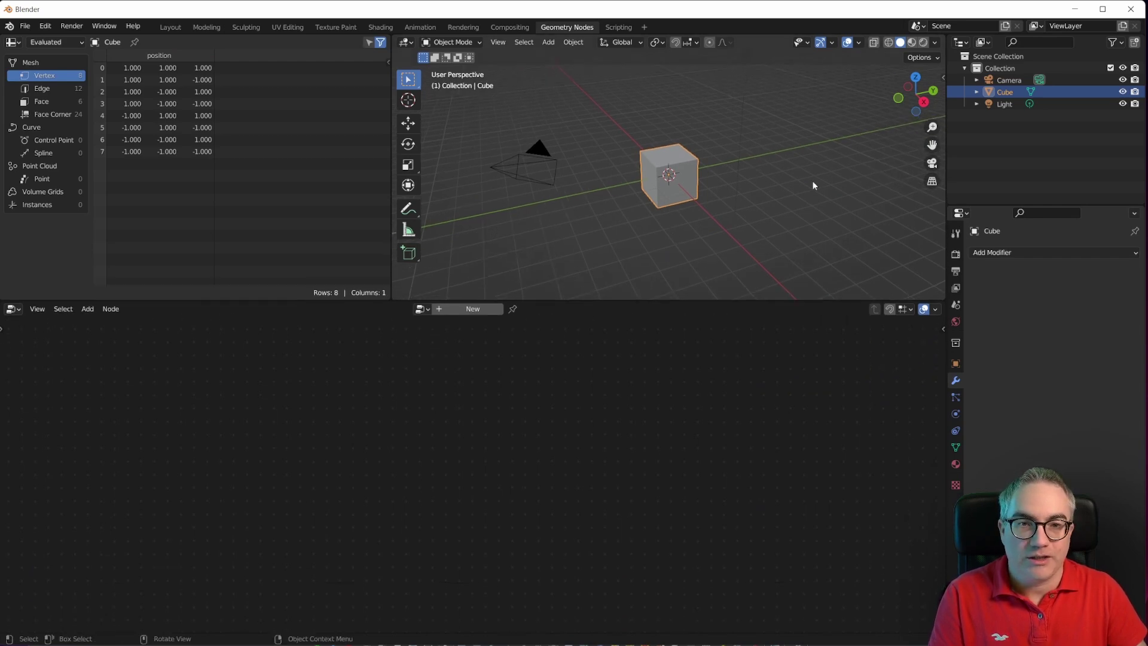
{"action": "scroll", "coordinate": [738, 190], "scroll_direction": "up", "scroll_amount": 3}
- Replace the default cube with a plane and view it in the UV Editing workspace
{"action": "key", "text": "Delete"}
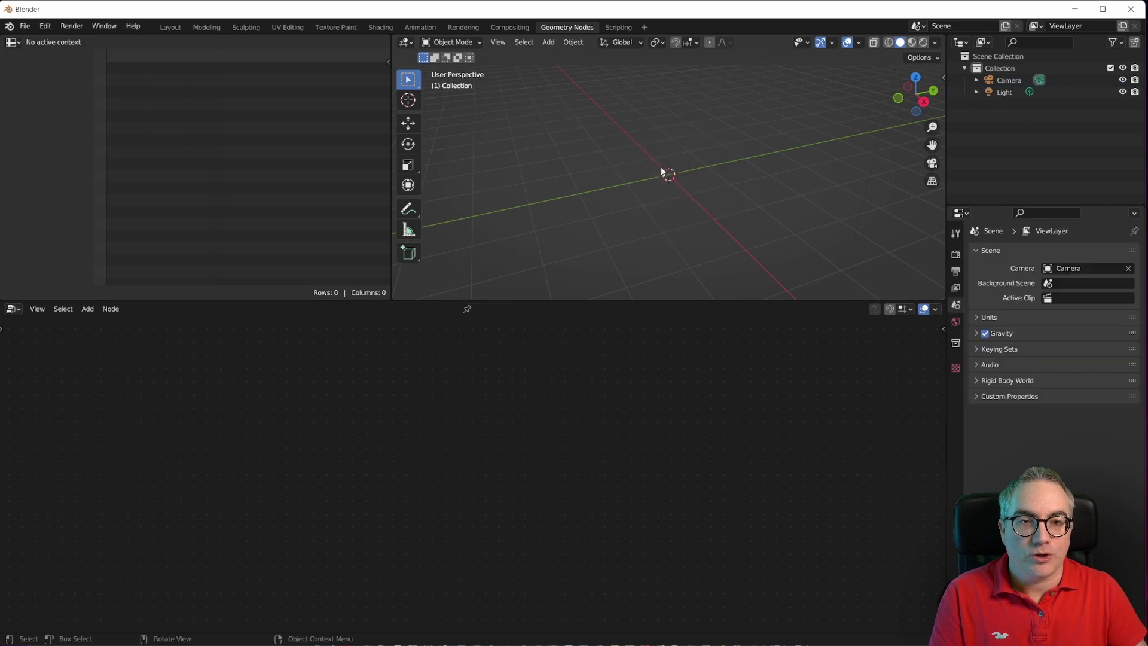
{"action": "key", "text": "shift+a"}
{"action": "mouse_move", "coordinate": [666, 162]}
{"action": "left_click", "coordinate": [740, 167]}
{"action": "scroll", "coordinate": [724, 198], "scroll_direction": "up", "scroll_amount": 5}
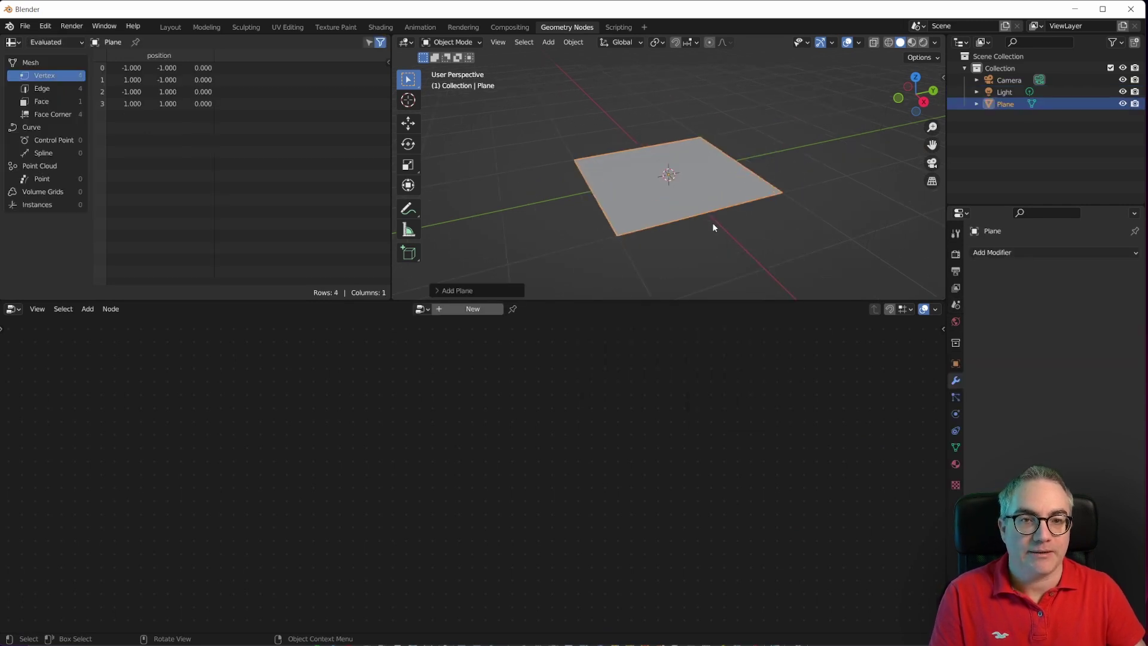
{"action": "middle_click_drag", "start_coordinate": [712, 224], "coordinate": [712, 242]}
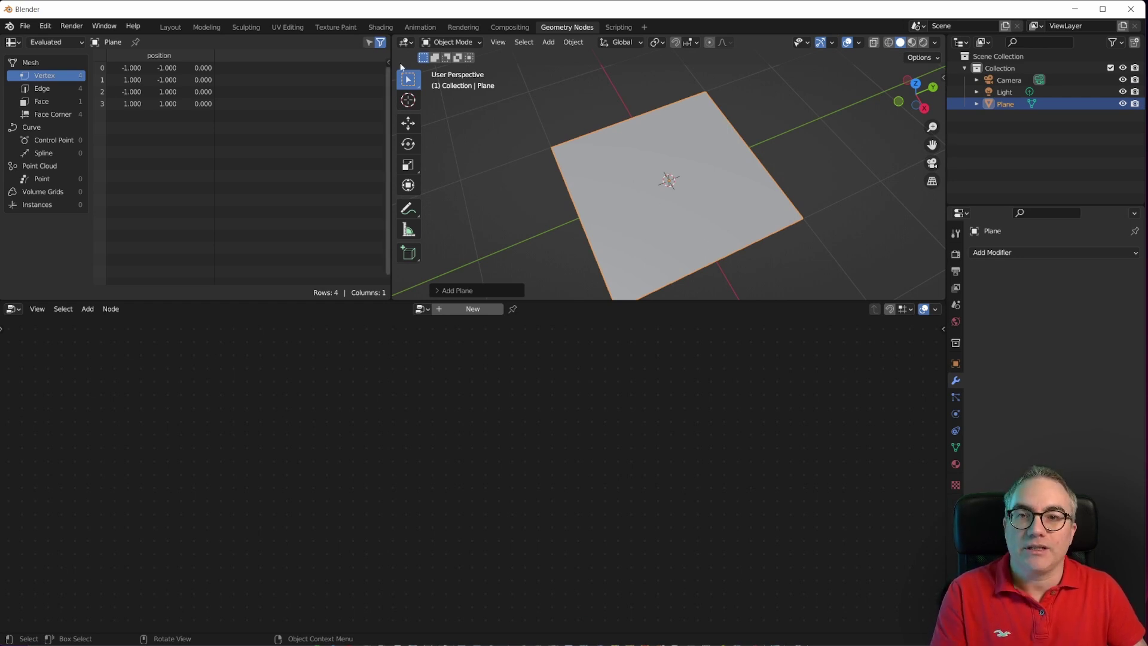
{"action": "left_click", "coordinate": [285, 28]}
- Open kel_bw_square00090035.tif from the 2022-03 GNHalfTone folder and select all UVs over it
{"action": "scroll", "coordinate": [336, 328], "scroll_direction": "up", "scroll_amount": 4}
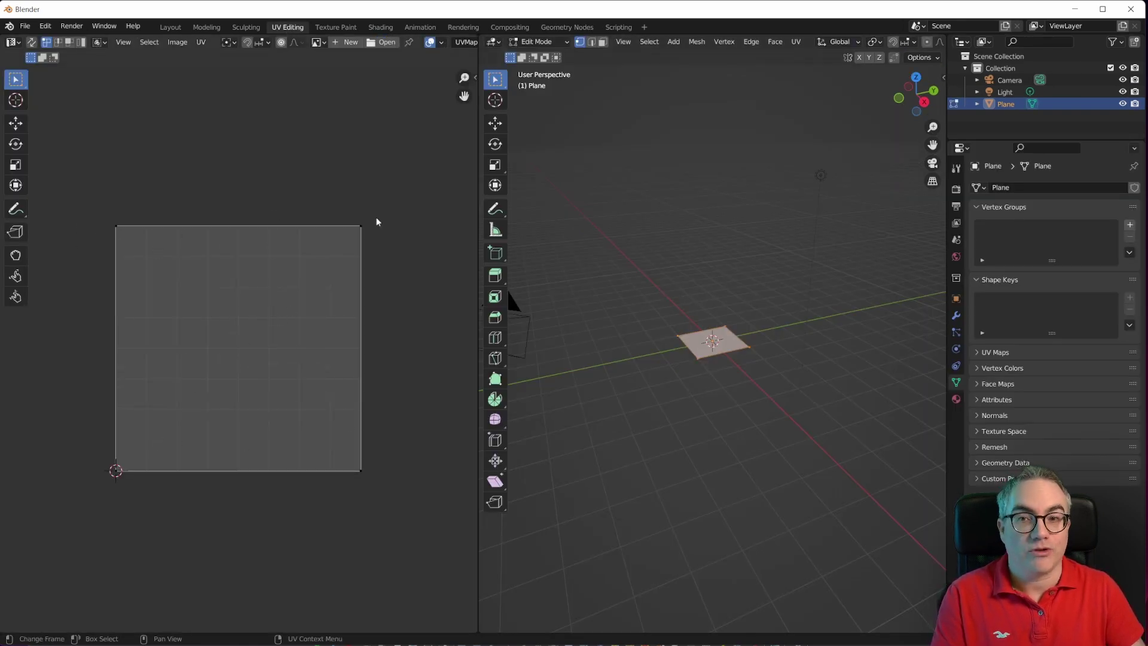
{"action": "left_click", "coordinate": [320, 42]}
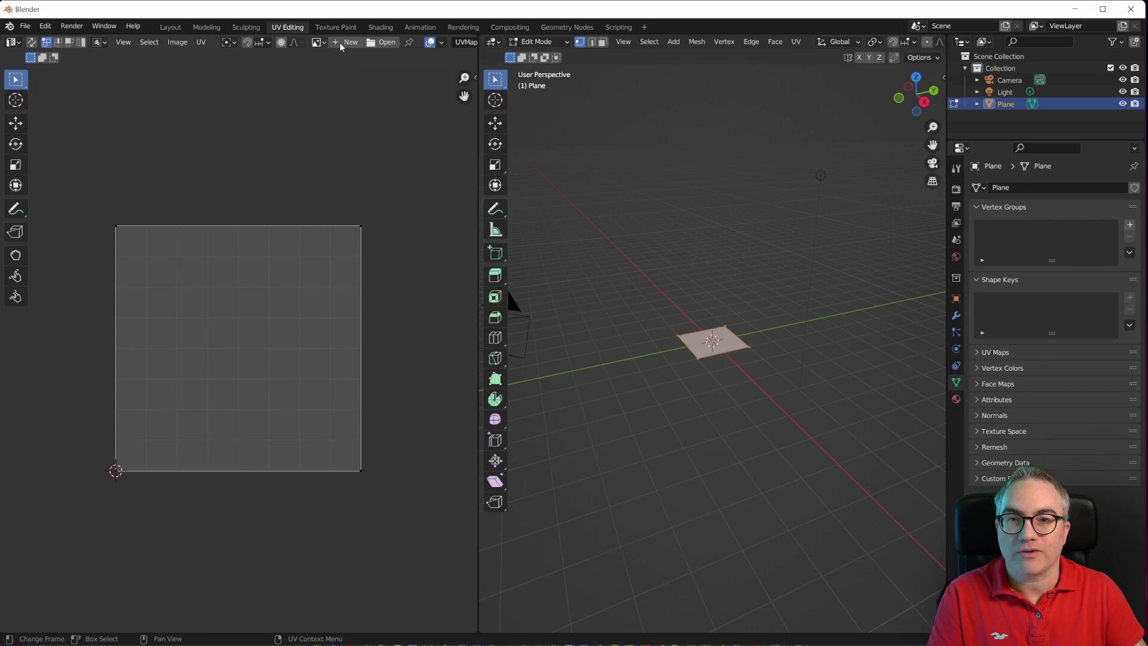
{"action": "left_click", "coordinate": [383, 42]}
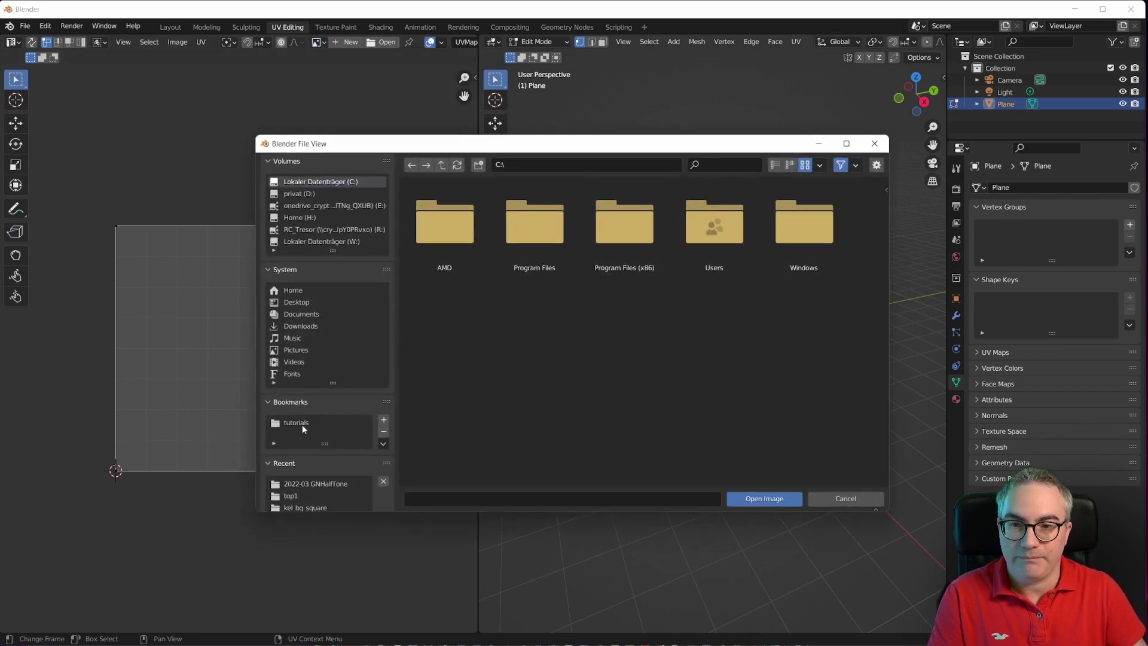
{"action": "double_click", "coordinate": [323, 423]}
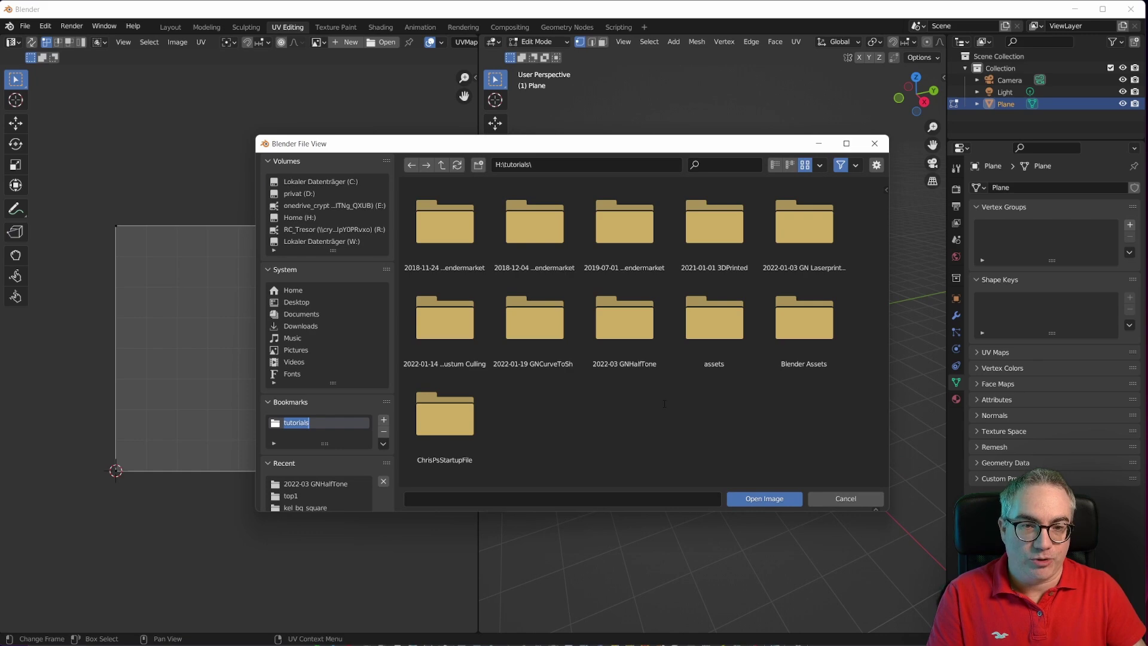
{"action": "double_click", "coordinate": [633, 325]}
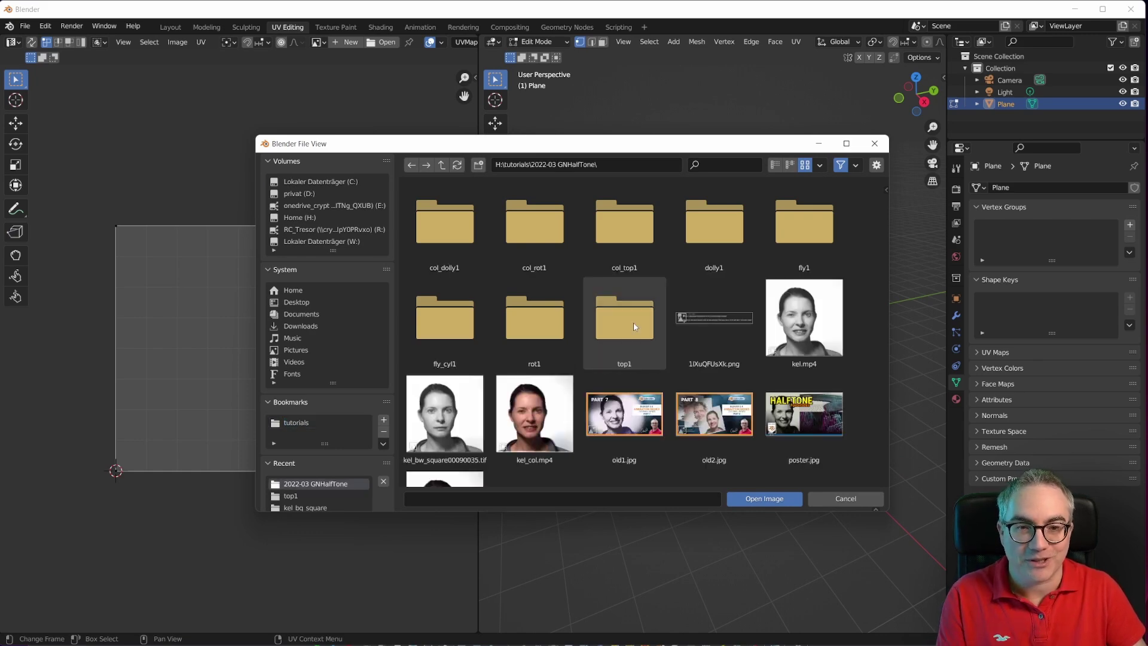
{"action": "double_click", "coordinate": [445, 418]}
{"action": "scroll", "coordinate": [399, 380], "scroll_direction": "down", "scroll_amount": 1}
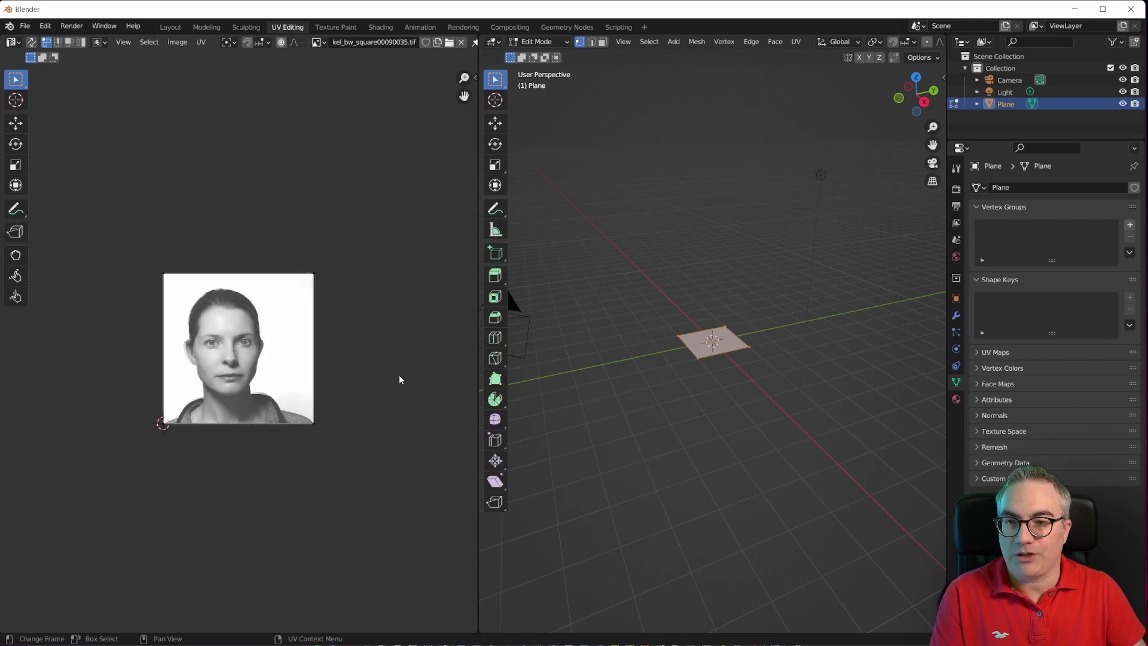
{"action": "scroll", "coordinate": [400, 379], "scroll_direction": "up", "scroll_amount": 2}
{"action": "key", "text": "a"}
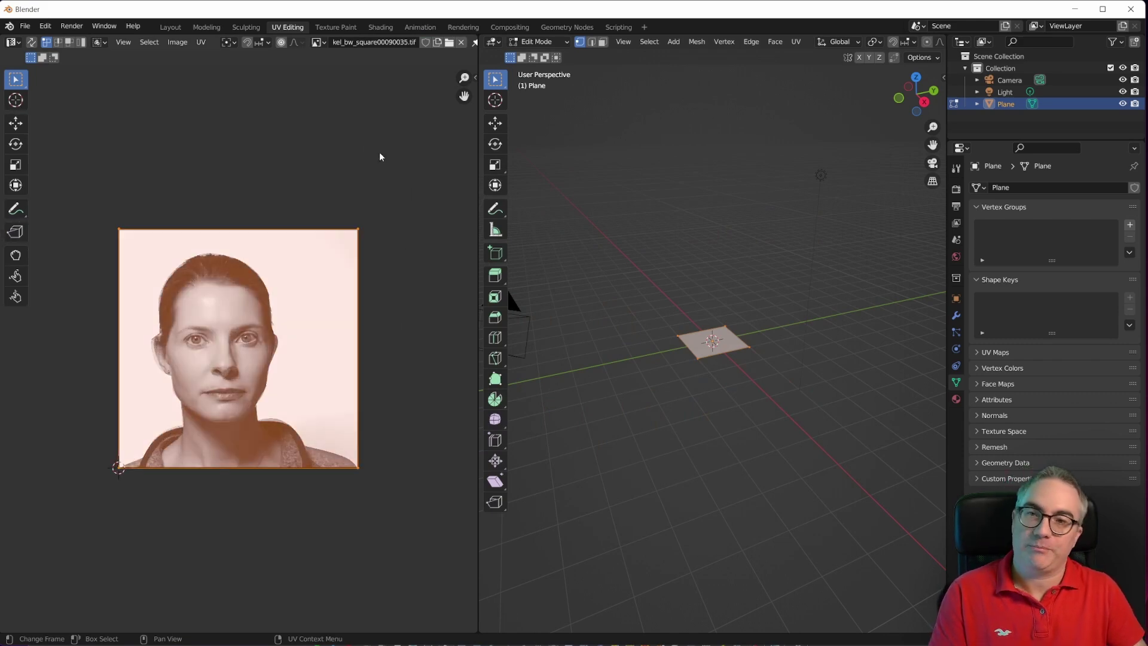
- Back in Geometry Nodes, create a new node tree and move Group Input far left, Group Output far right
{"action": "left_click", "coordinate": [566, 27]}
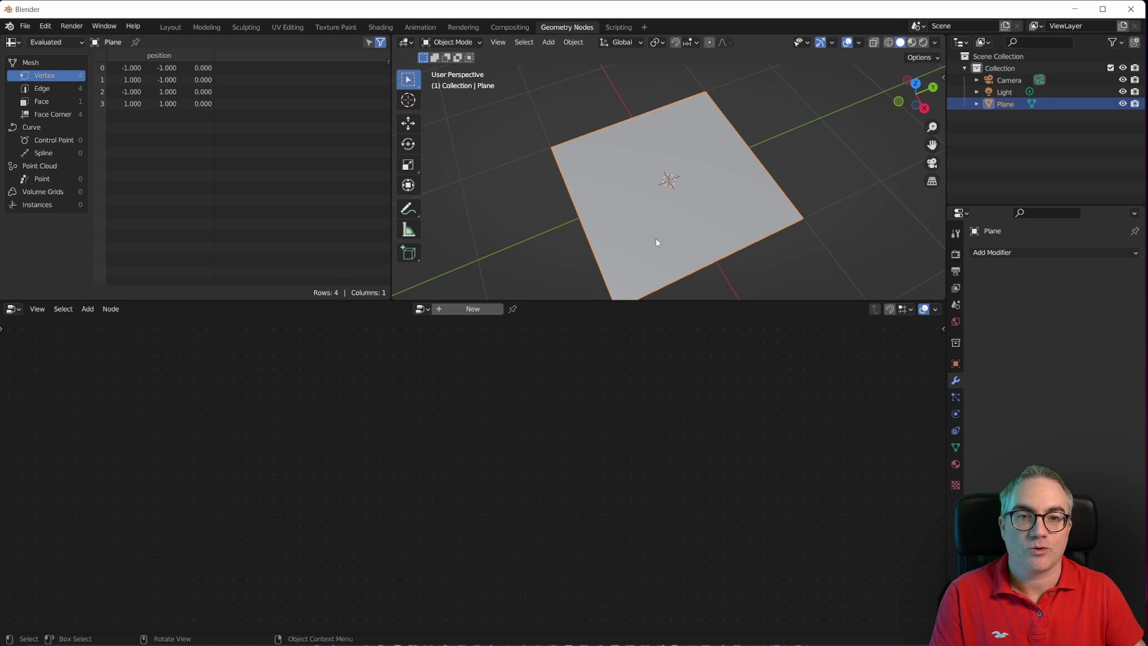
{"action": "left_click", "coordinate": [469, 309]}
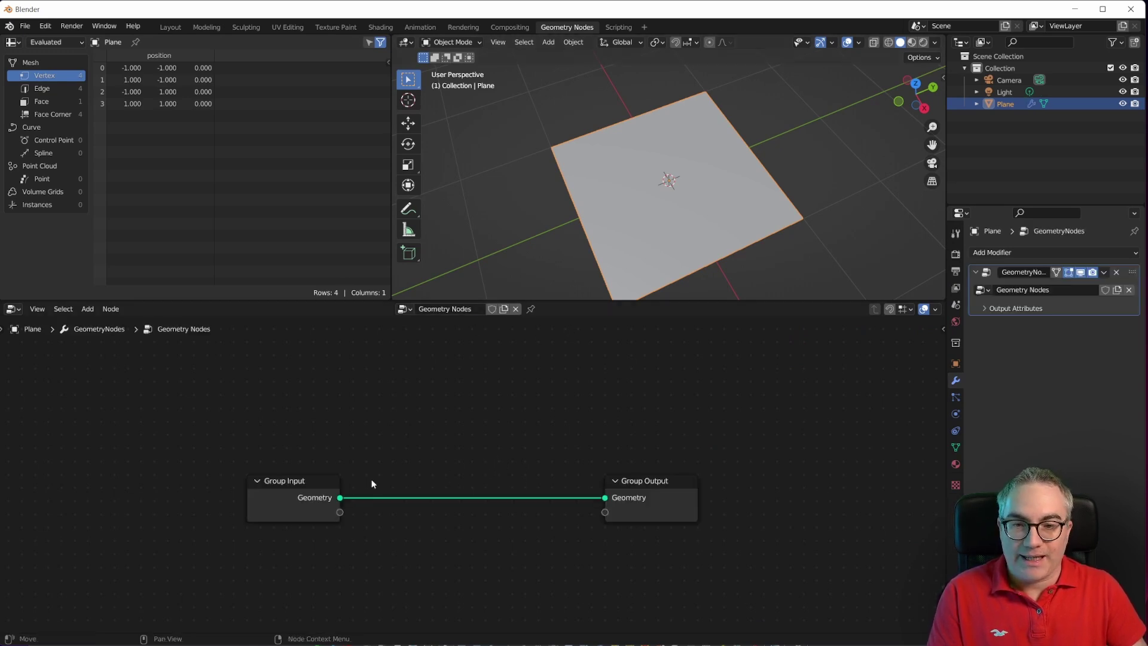
{"action": "left_click_drag", "start_coordinate": [276, 498], "coordinate": [87, 491]}
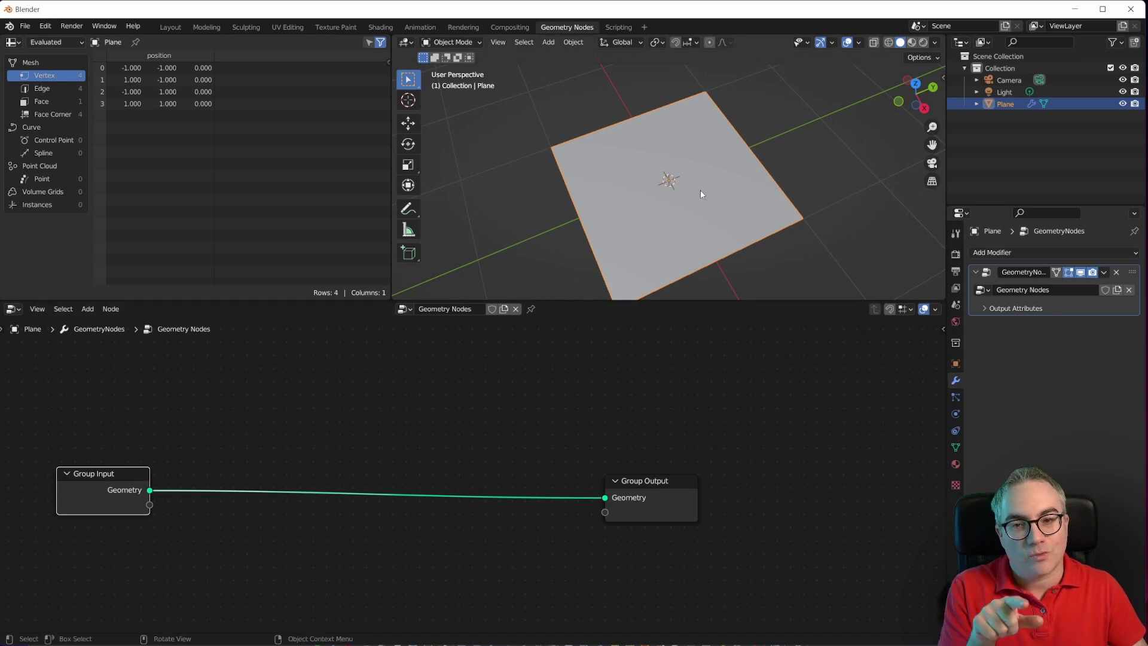
{"action": "left_click_drag", "start_coordinate": [673, 480], "coordinate": [820, 486]}
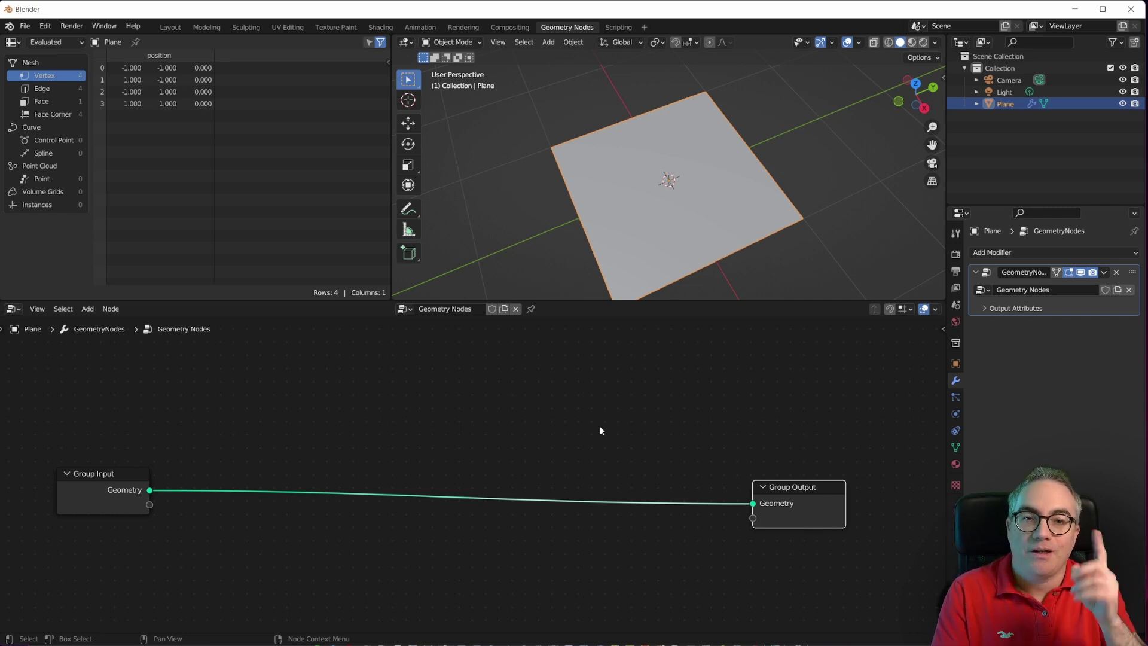
{"action": "left_click", "coordinate": [292, 392]}
{"action": "key", "text": "shift+a"}
{"action": "mouse_move", "coordinate": [319, 401]}
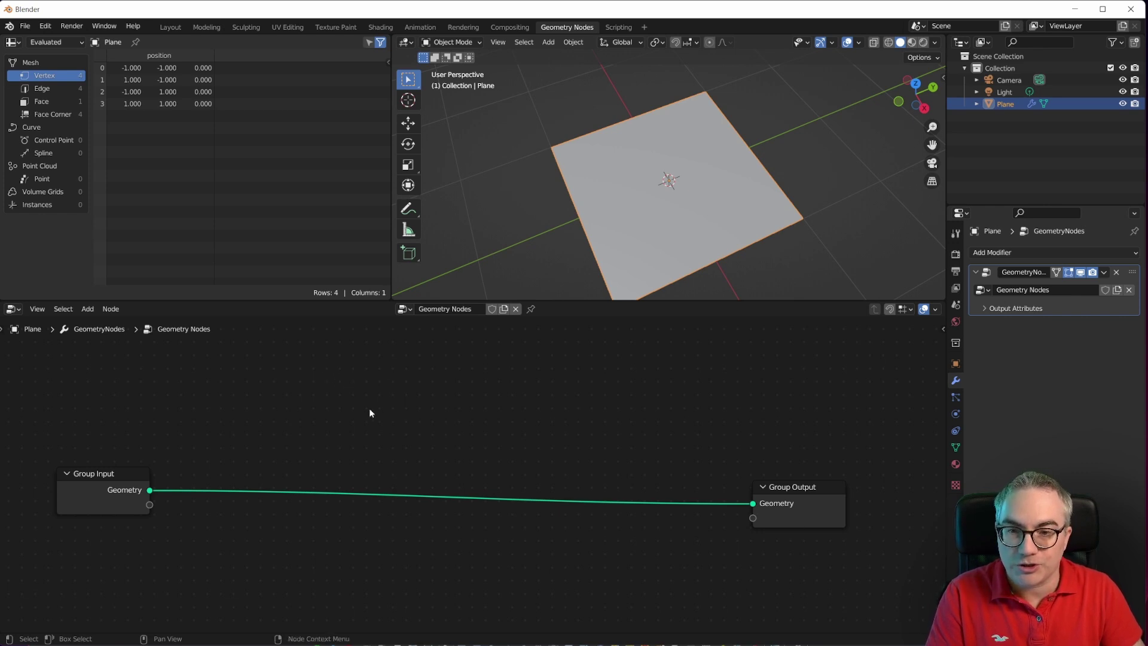
- Add a Grid node with 50 vertices on both X and Y
{"action": "key", "text": "shift+a"}
{"action": "mouse_move", "coordinate": [318, 374]}
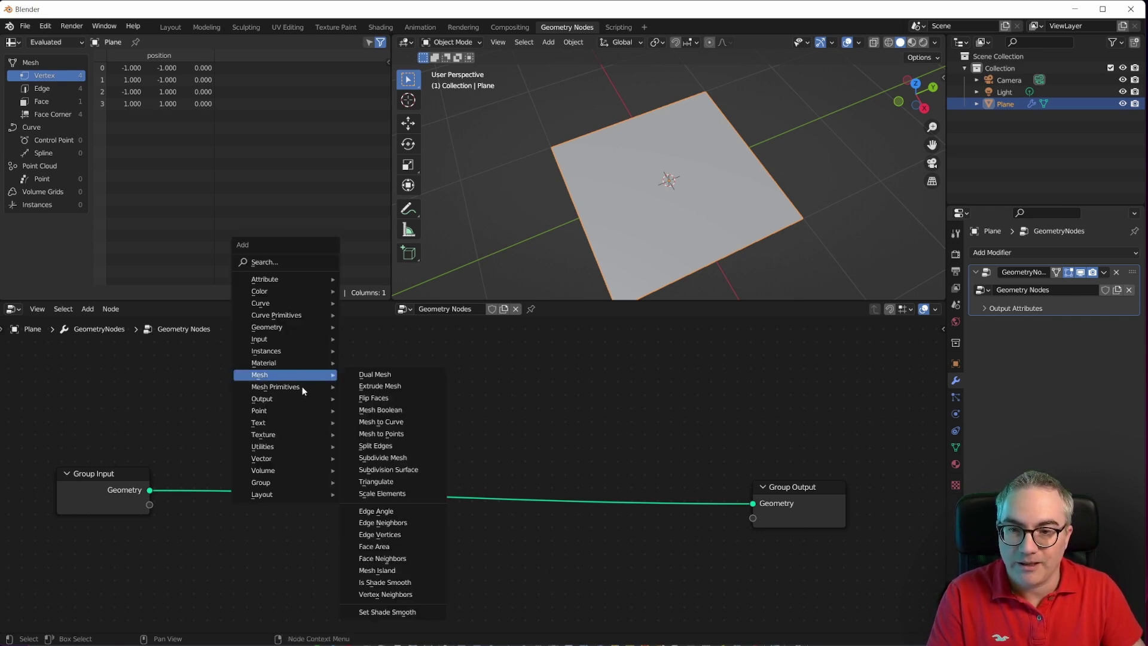
{"action": "mouse_move", "coordinate": [279, 389]}
{"action": "left_click", "coordinate": [365, 421]}
{"action": "left_click", "coordinate": [375, 425]}
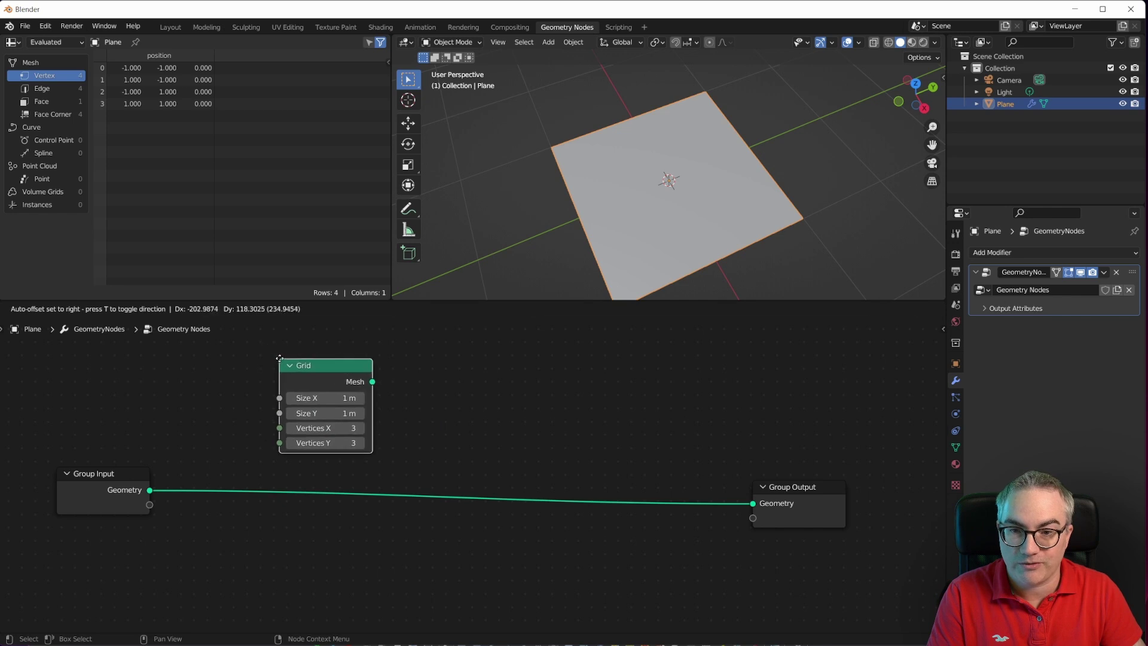
{"action": "left_click_drag", "start_coordinate": [337, 428], "coordinate": [335, 443]}
{"action": "type", "text": "8"}
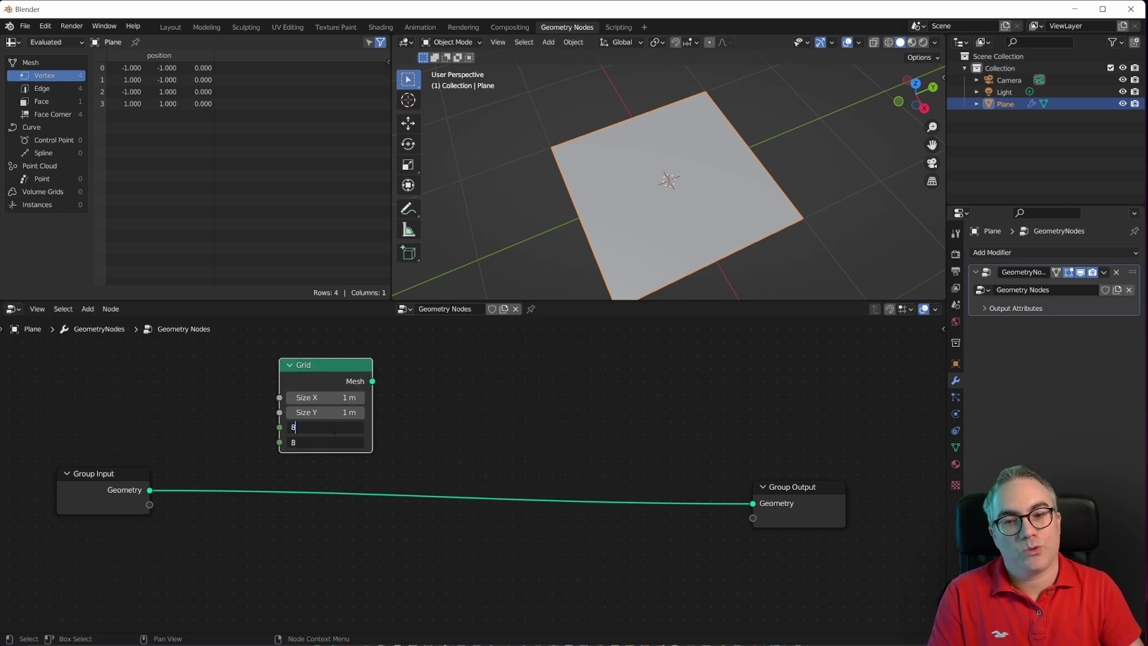
{"action": "type", "text": "2050"}
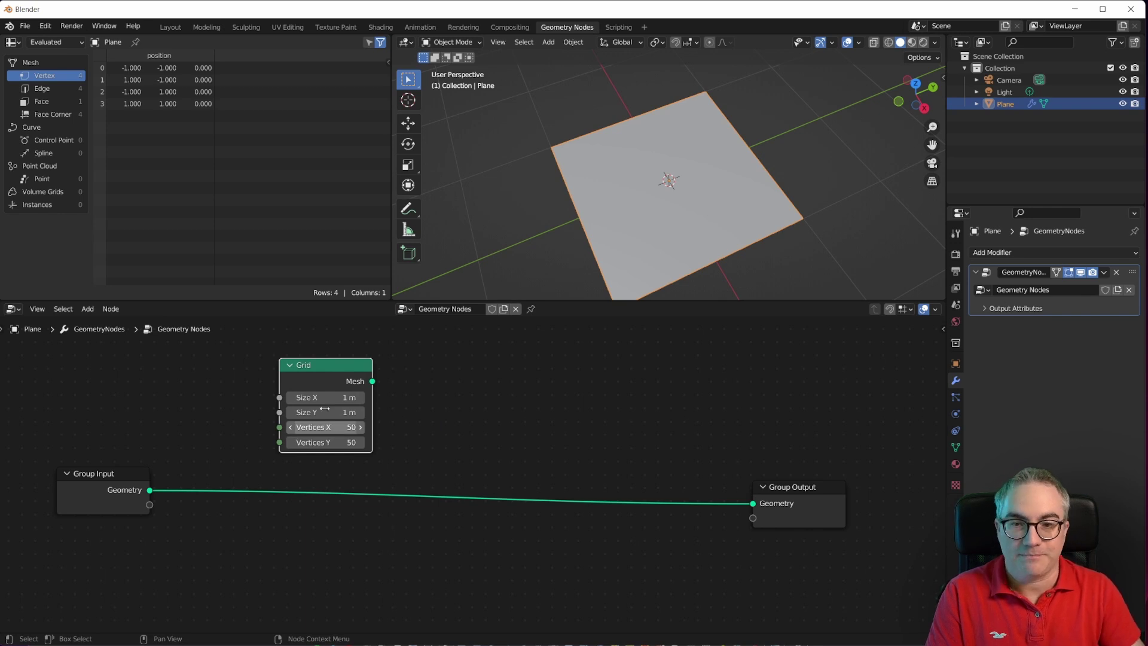
{"action": "key", "text": "Return"}
- Connect the Grid's Mesh output to the Group Output geometry
{"action": "left_click", "coordinate": [858, 43]}
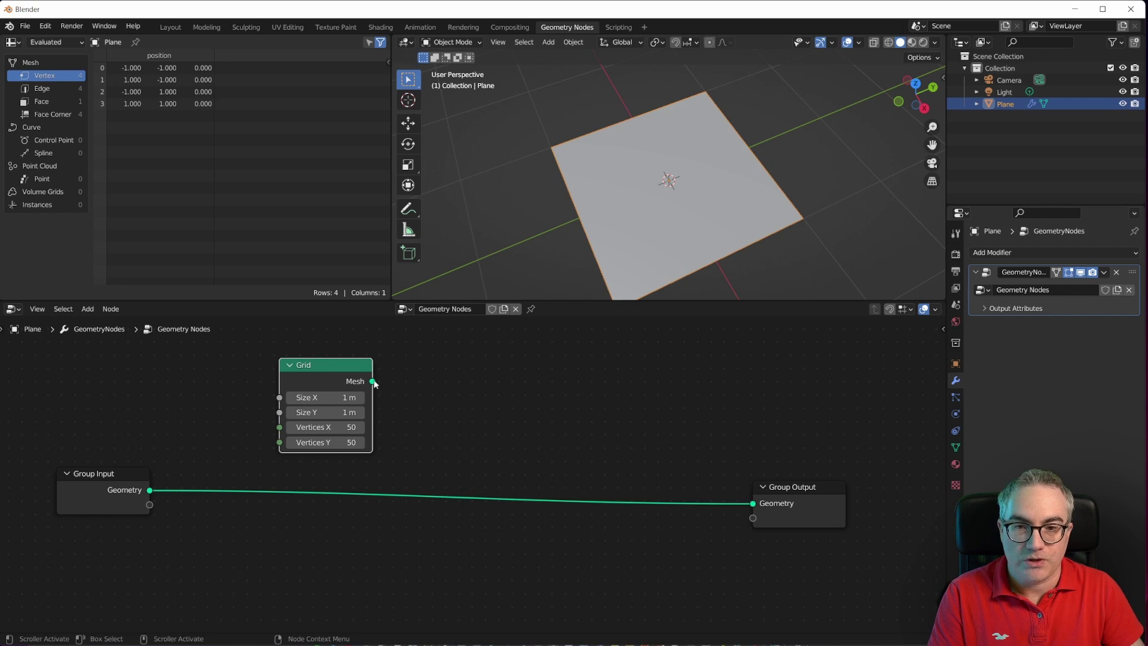
{"action": "left_click_drag", "start_coordinate": [373, 381], "coordinate": [758, 496]}
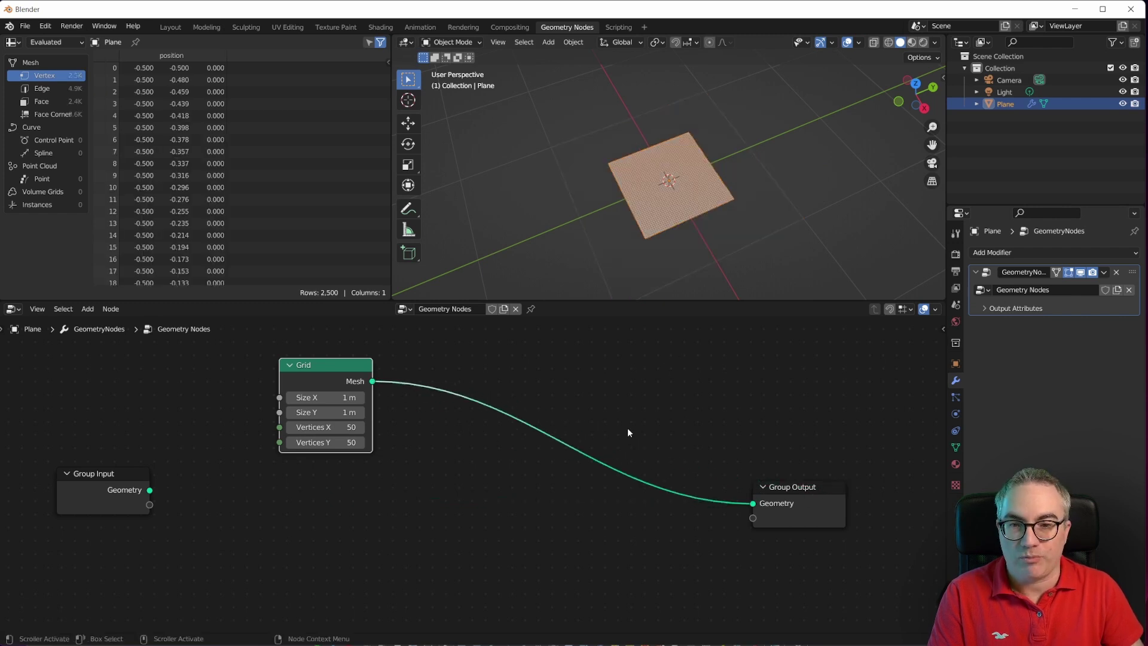
{"action": "scroll", "coordinate": [674, 185], "scroll_direction": "up", "scroll_amount": 8}
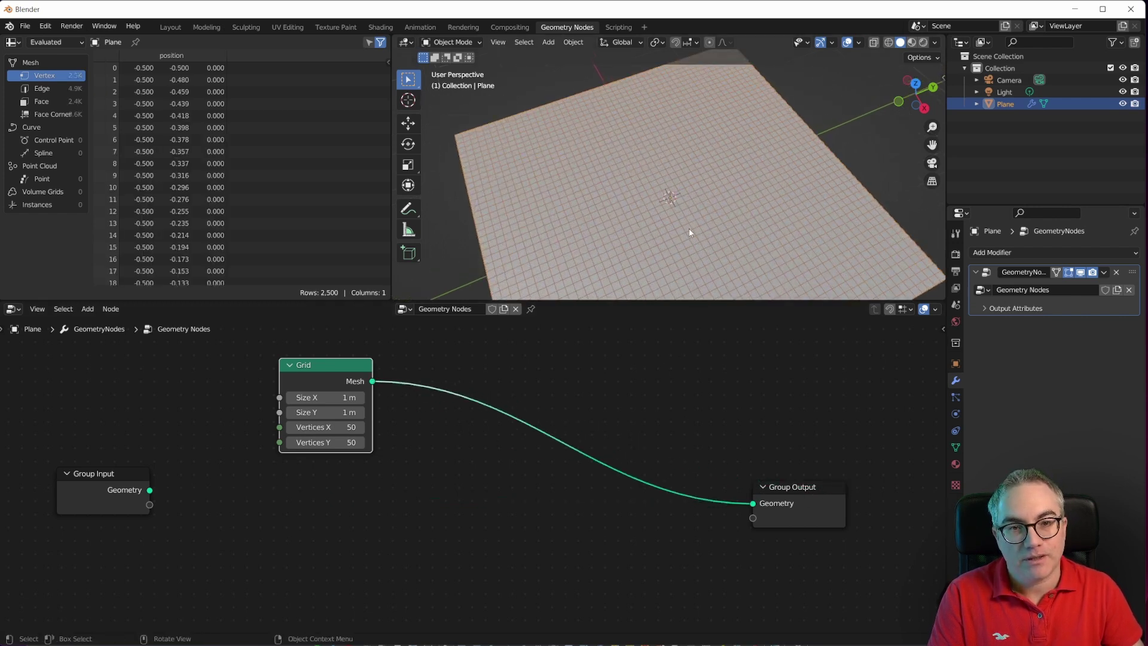
{"action": "scroll", "coordinate": [688, 228], "scroll_direction": "down", "scroll_amount": 4}
{"action": "scroll", "coordinate": [702, 156], "scroll_direction": "up", "scroll_amount": 3}
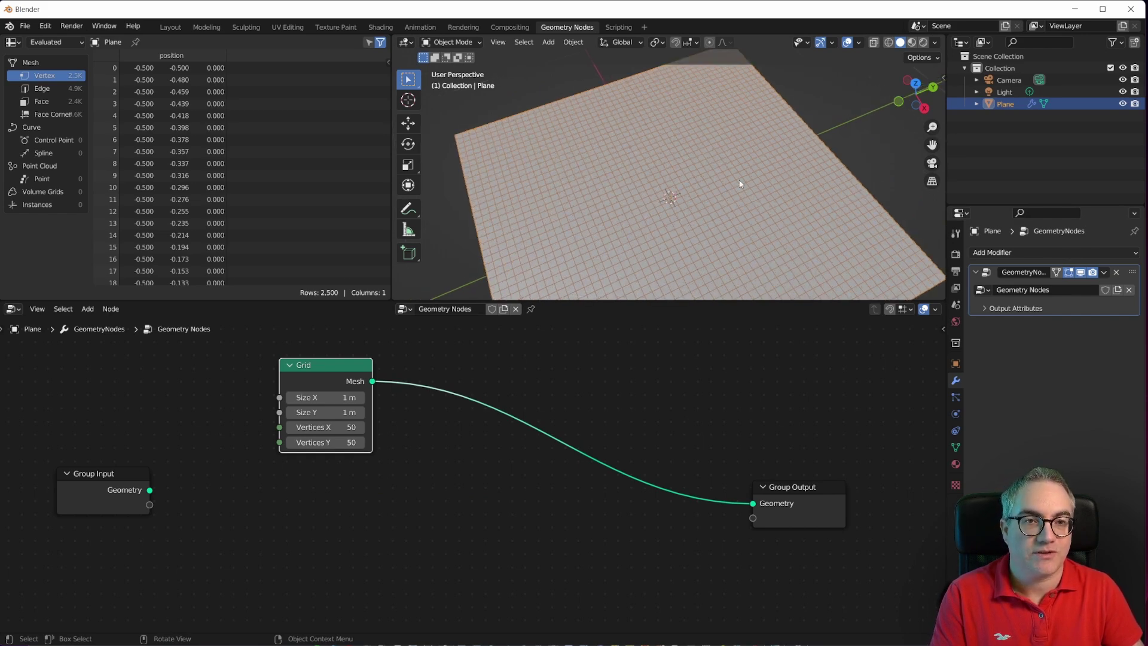
{"action": "scroll", "coordinate": [717, 212], "scroll_direction": "down", "scroll_amount": 3}
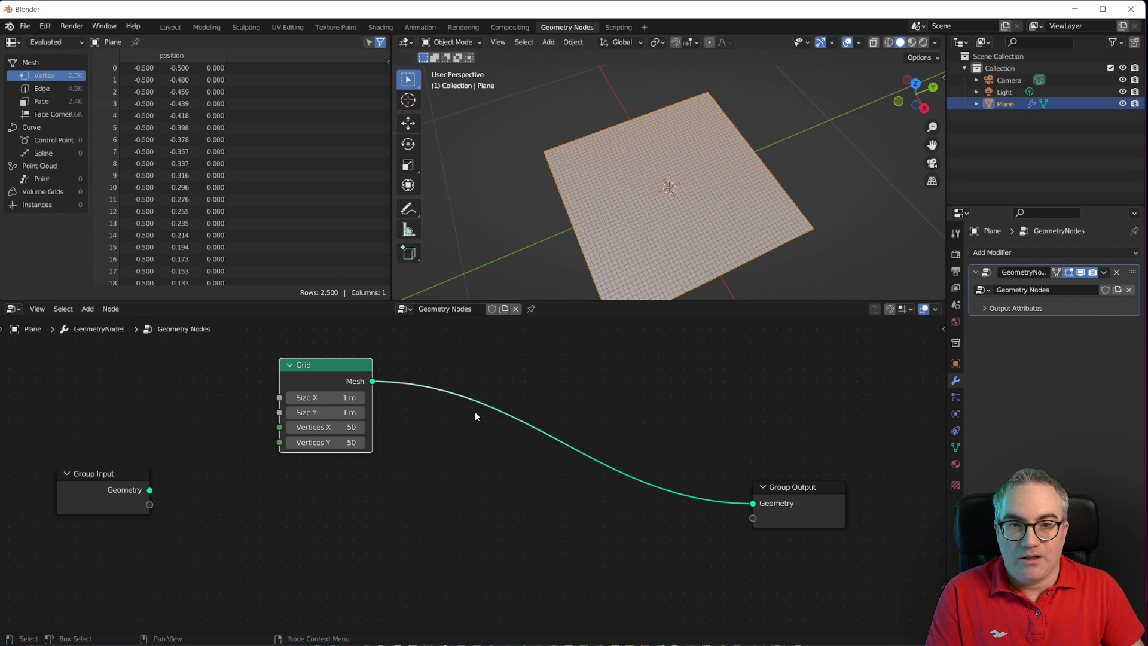
- Insert an Instance on Points node on the Grid-to-output link
{"action": "key", "text": "shift+a"}
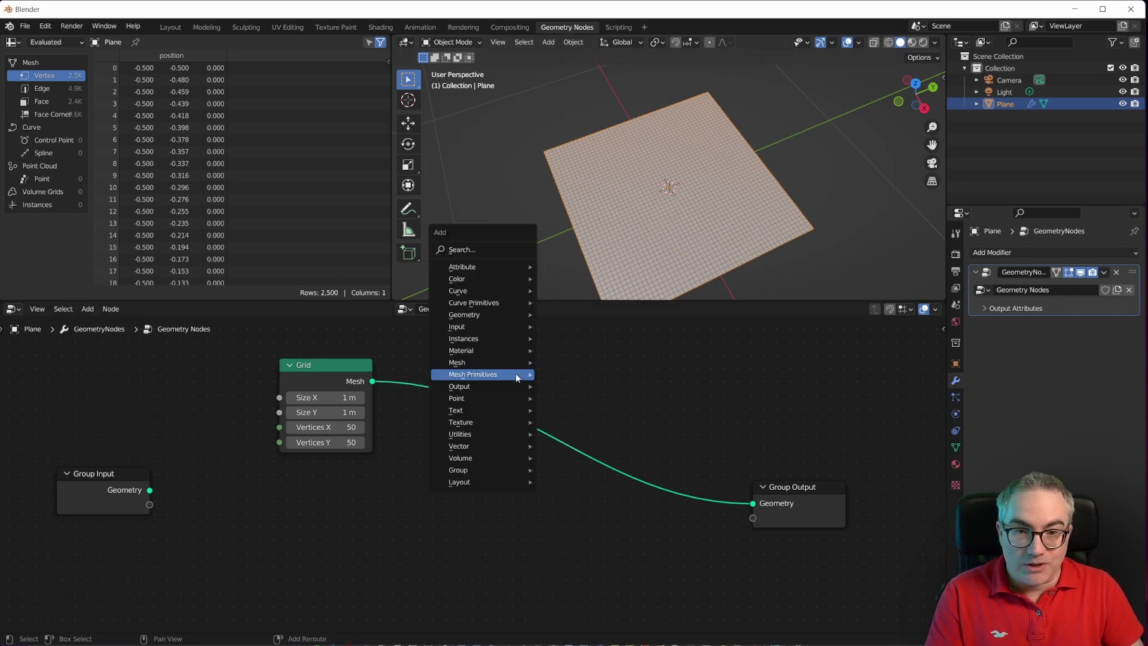
{"action": "mouse_move", "coordinate": [497, 339]}
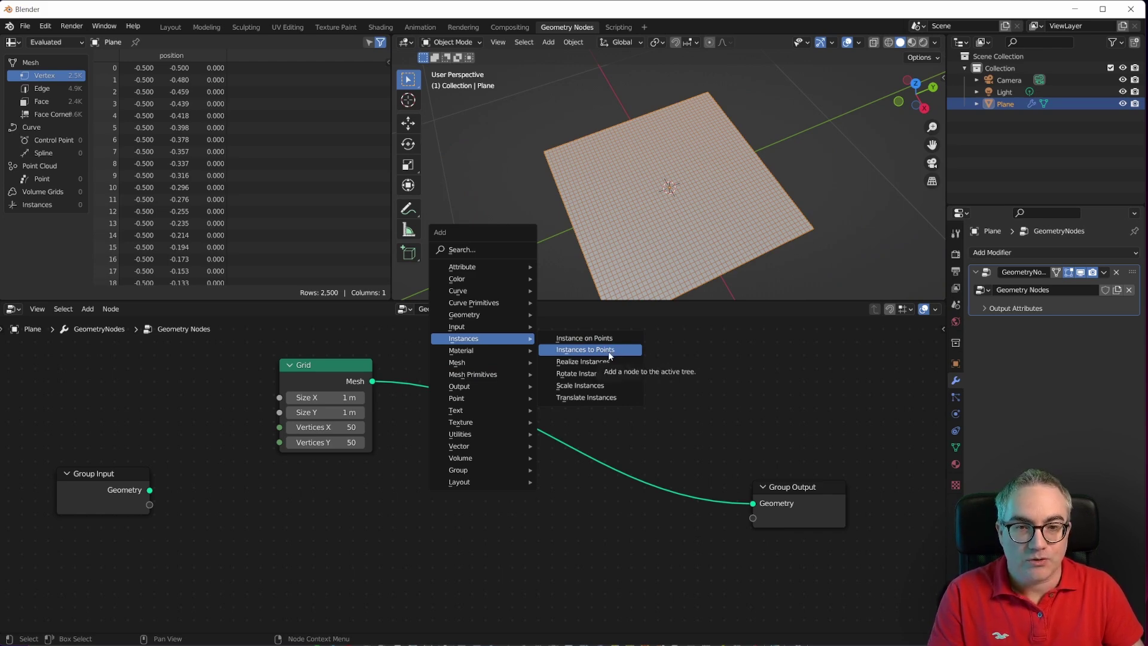
{"action": "left_click", "coordinate": [608, 339]}
{"action": "left_click", "coordinate": [501, 347]}
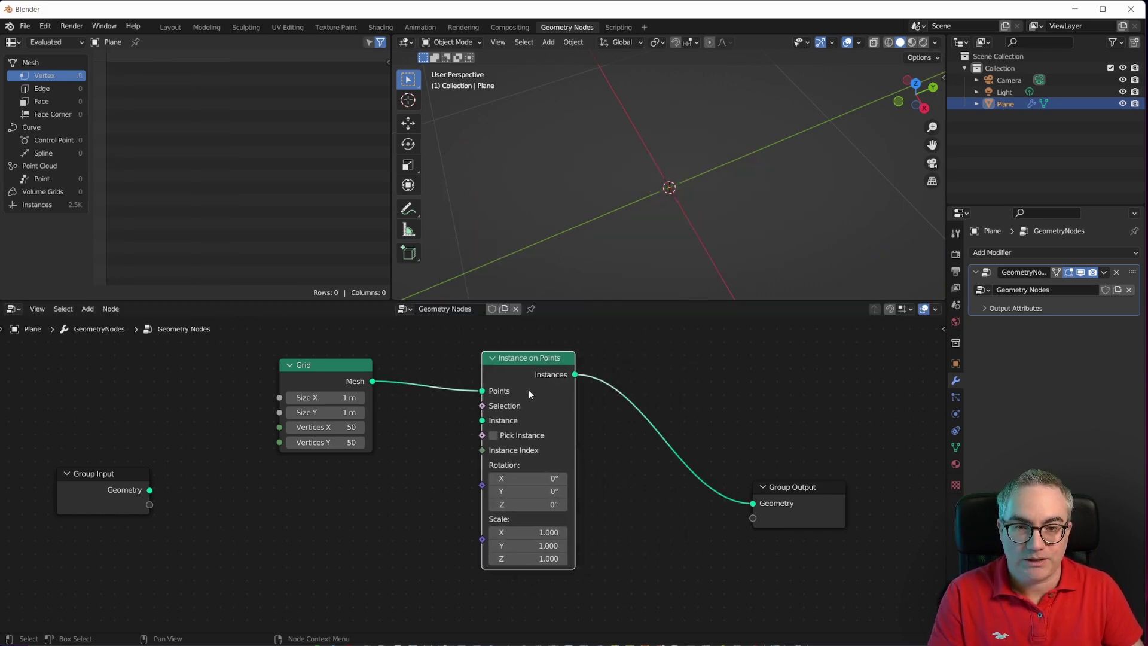
{"action": "left_click_drag", "start_coordinate": [528, 390], "coordinate": [559, 390]}
- Add an Ico Sphere of radius 0.01 m as the instanced object
{"action": "key", "text": "shift+a"}
{"action": "mouse_move", "coordinate": [426, 447]}
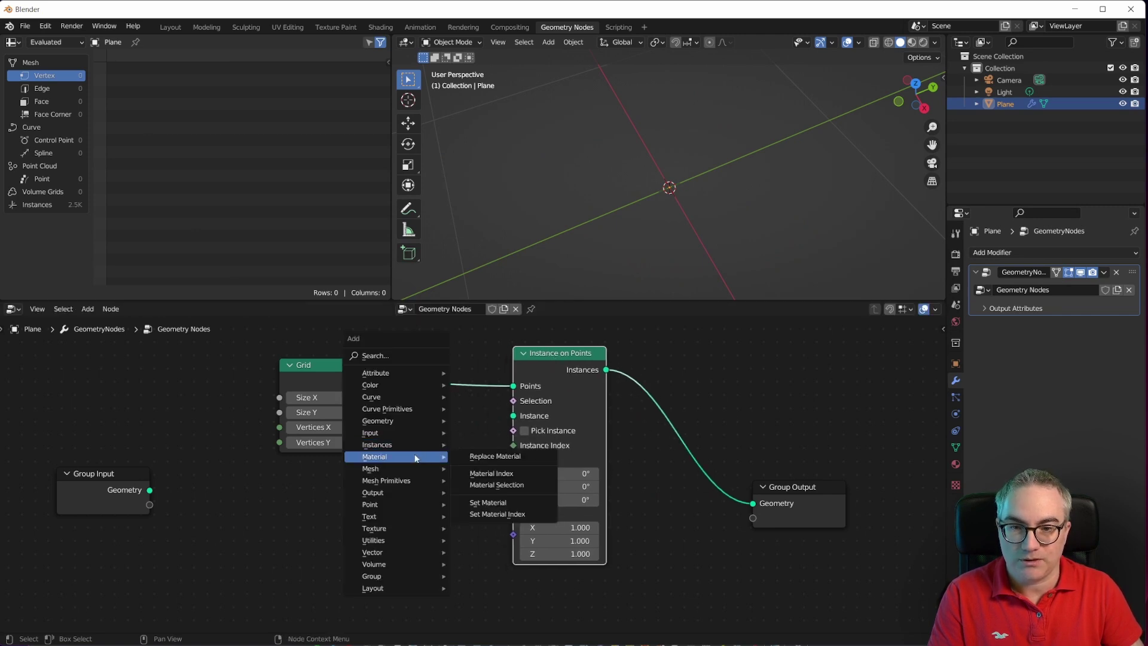
{"action": "mouse_move", "coordinate": [424, 481]}
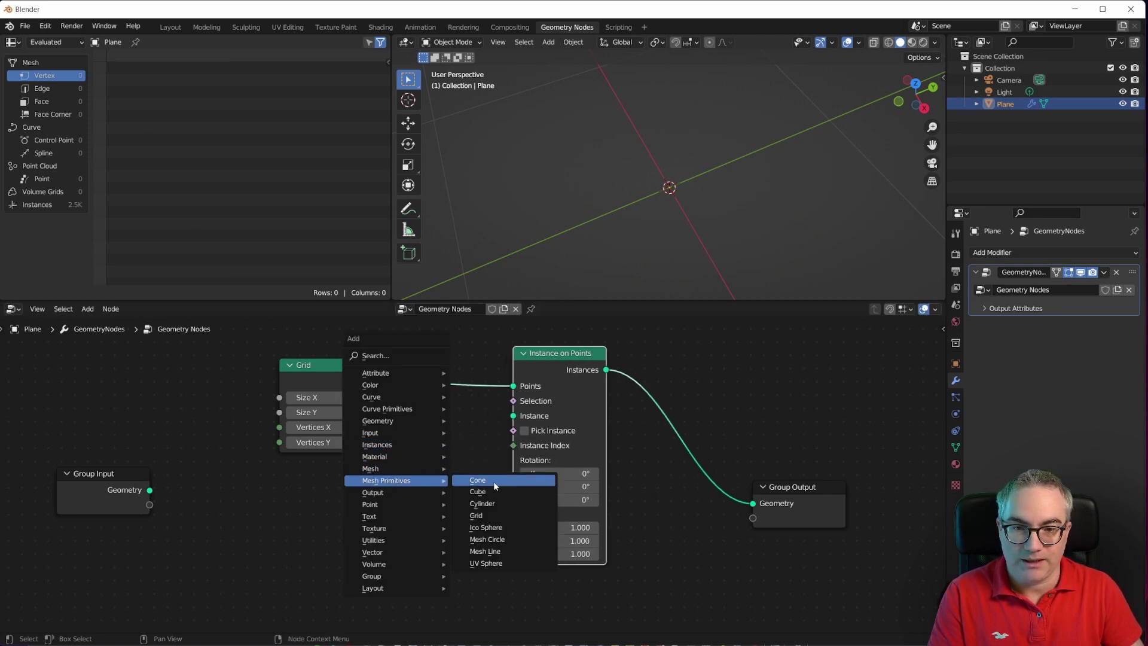
{"action": "left_click", "coordinate": [518, 527]}
{"action": "left_click", "coordinate": [289, 475]}
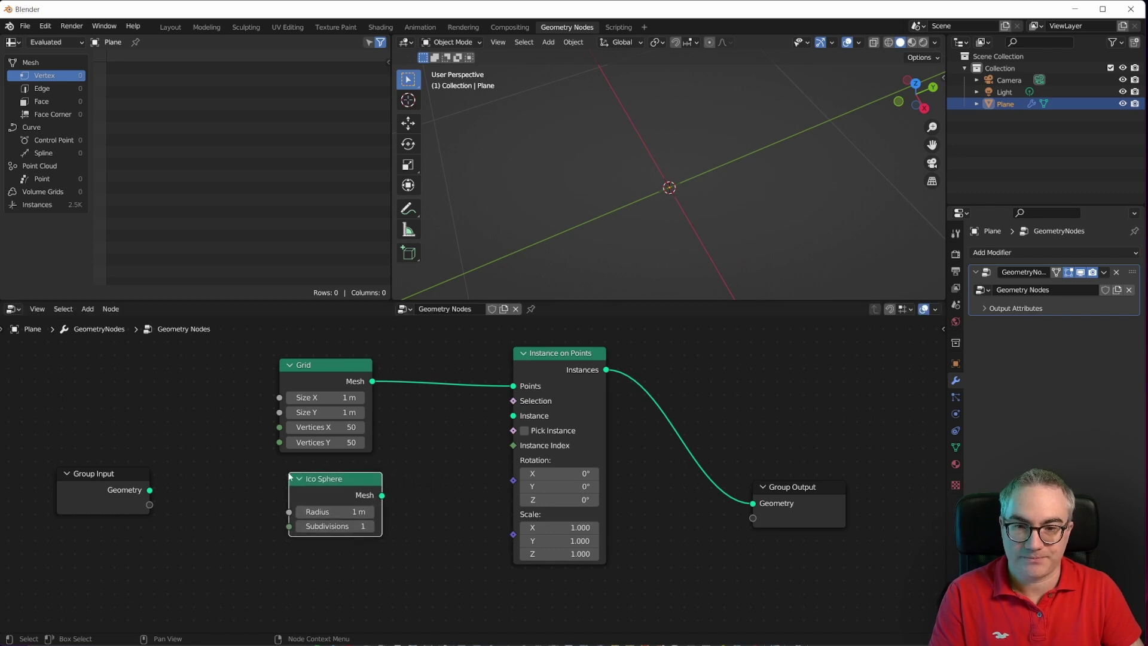
{"action": "left_click_drag", "start_coordinate": [379, 496], "coordinate": [514, 417]}
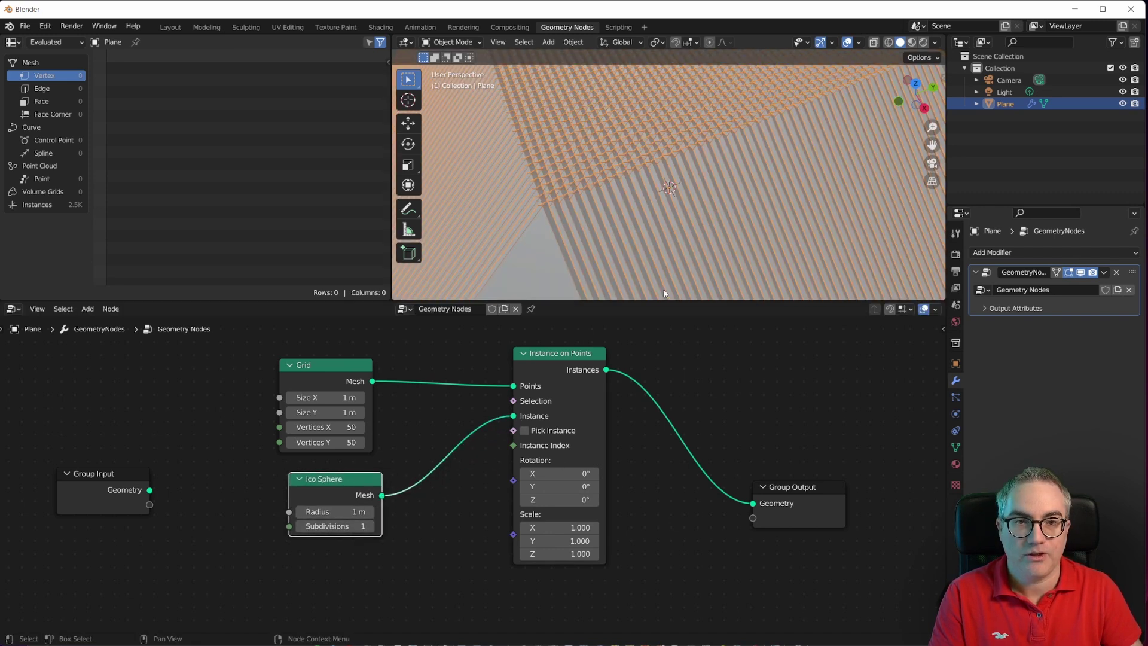
{"action": "left_click", "coordinate": [311, 511]}
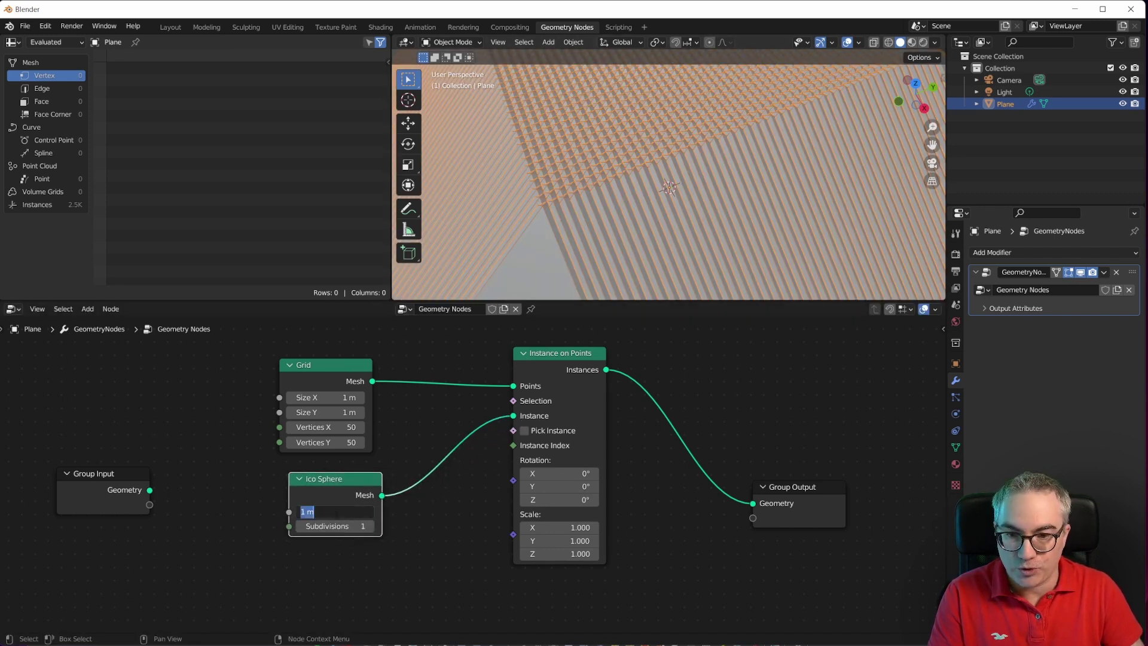
{"action": "type", "text": "0.01"}
{"action": "key", "text": "Return"}
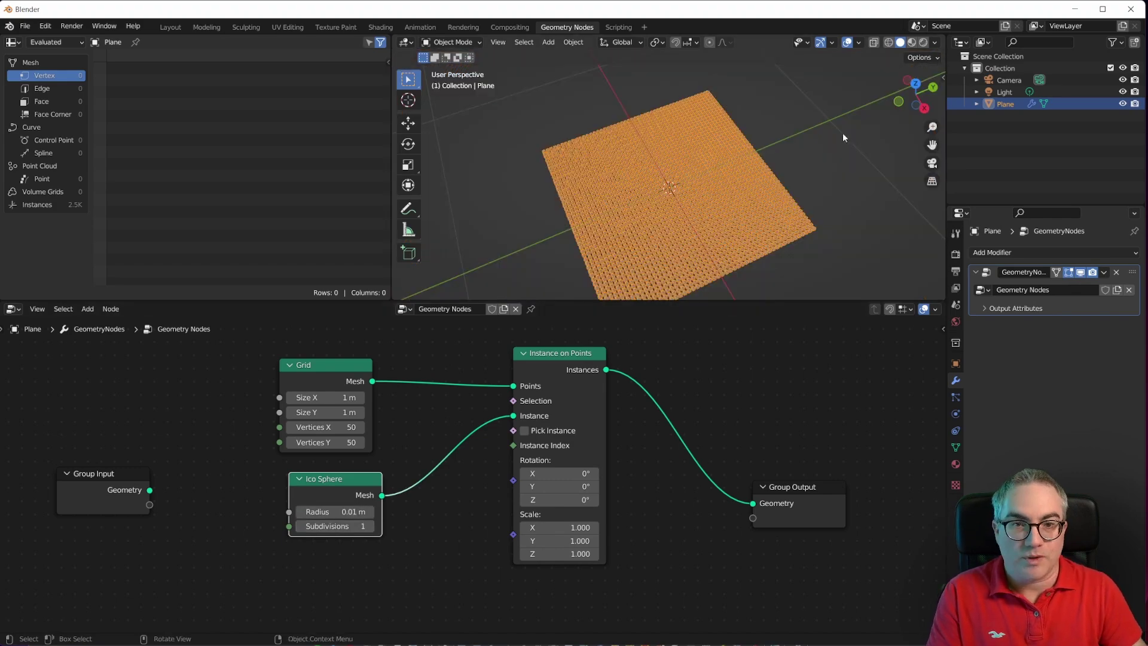
{"action": "scroll", "coordinate": [664, 240], "scroll_direction": "up", "scroll_amount": 4}
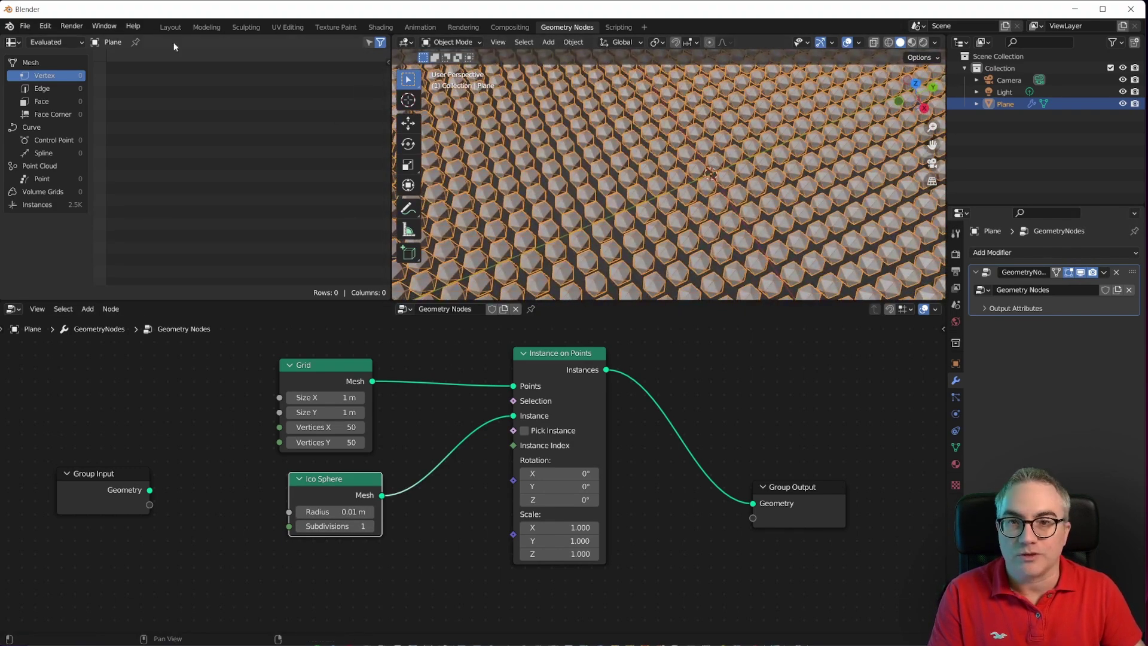
- Turn the spreadsheet area into a 3D viewport framing the plane, with overlays hidden
{"action": "left_click", "coordinate": [22, 43]}
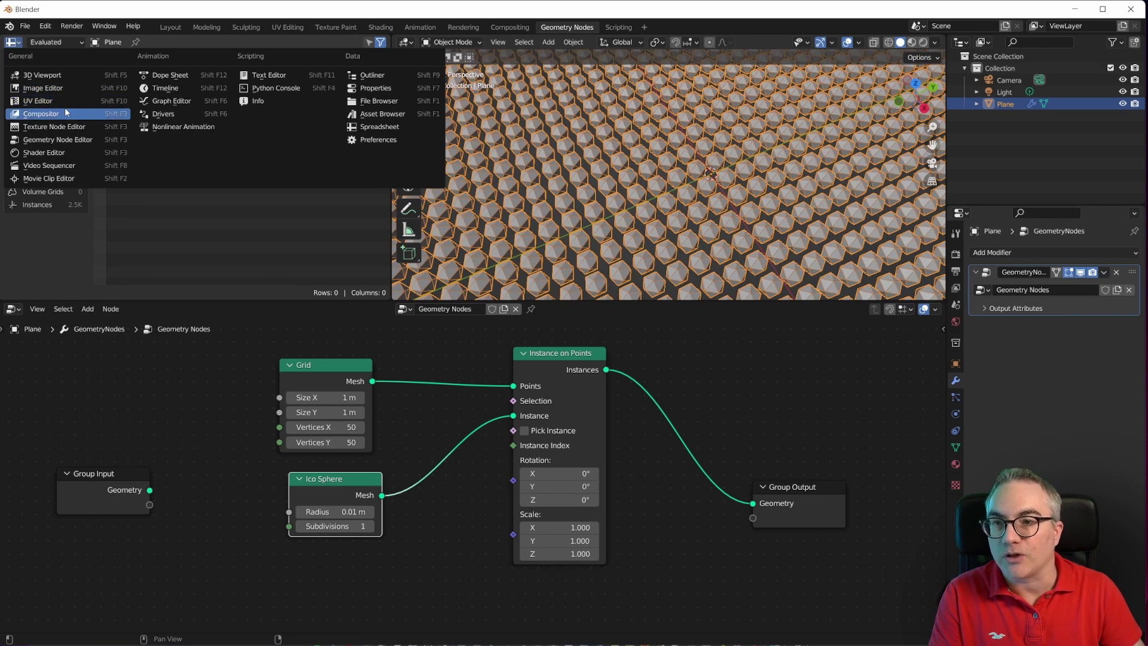
{"action": "left_click", "coordinate": [42, 76]}
{"action": "key", "text": "KP_Decimal"}
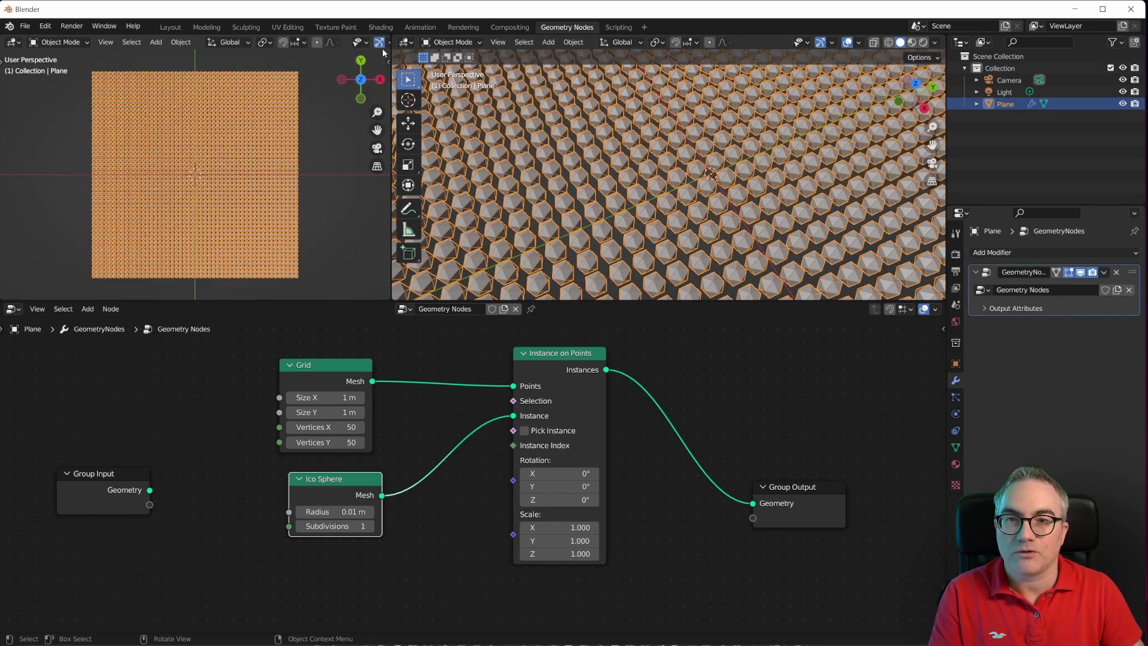
{"action": "scroll", "coordinate": [273, 42], "scroll_direction": "down", "scroll_amount": 3}
{"action": "left_click", "coordinate": [309, 41]}
{"action": "scroll", "coordinate": [260, 179], "scroll_direction": "up", "scroll_amount": 2}
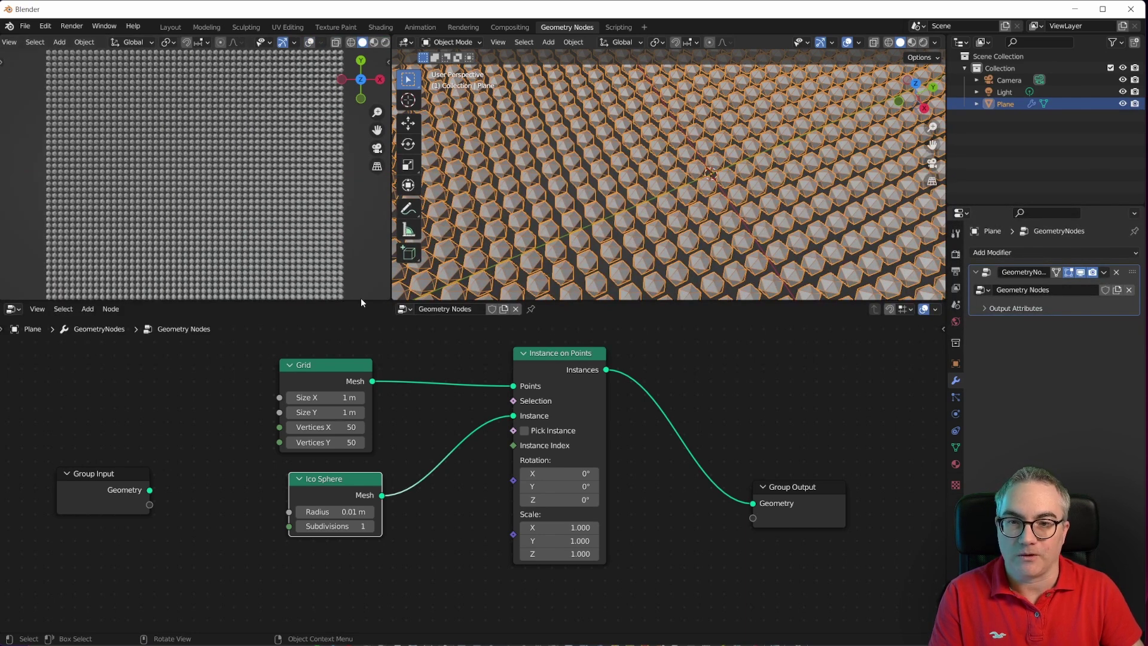
{"action": "left_click_drag", "start_coordinate": [361, 300], "coordinate": [361, 315]}
{"action": "scroll", "coordinate": [315, 257], "scroll_direction": "up", "scroll_amount": 2}
{"action": "scroll", "coordinate": [315, 257], "scroll_direction": "down", "scroll_amount": 2}
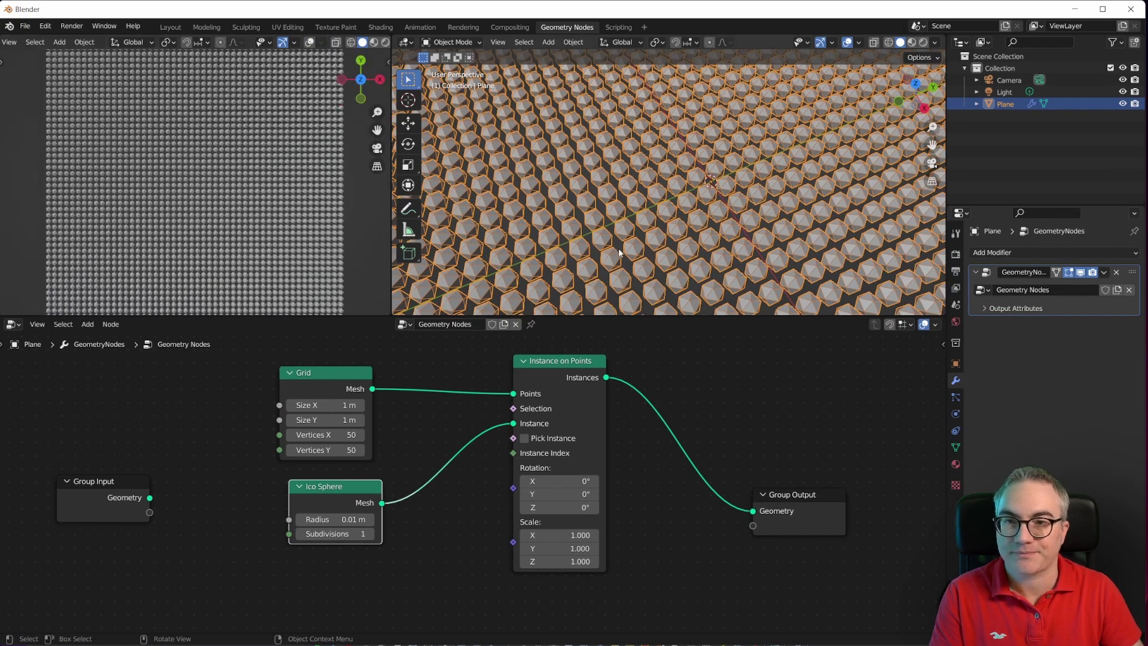
{"action": "scroll", "coordinate": [621, 254], "scroll_direction": "up", "scroll_amount": 2}
- Set Ico Sphere subdivisions to 2 and tidy the Ico Sphere and Instance on Points nodes
{"action": "left_click", "coordinate": [368, 534]}
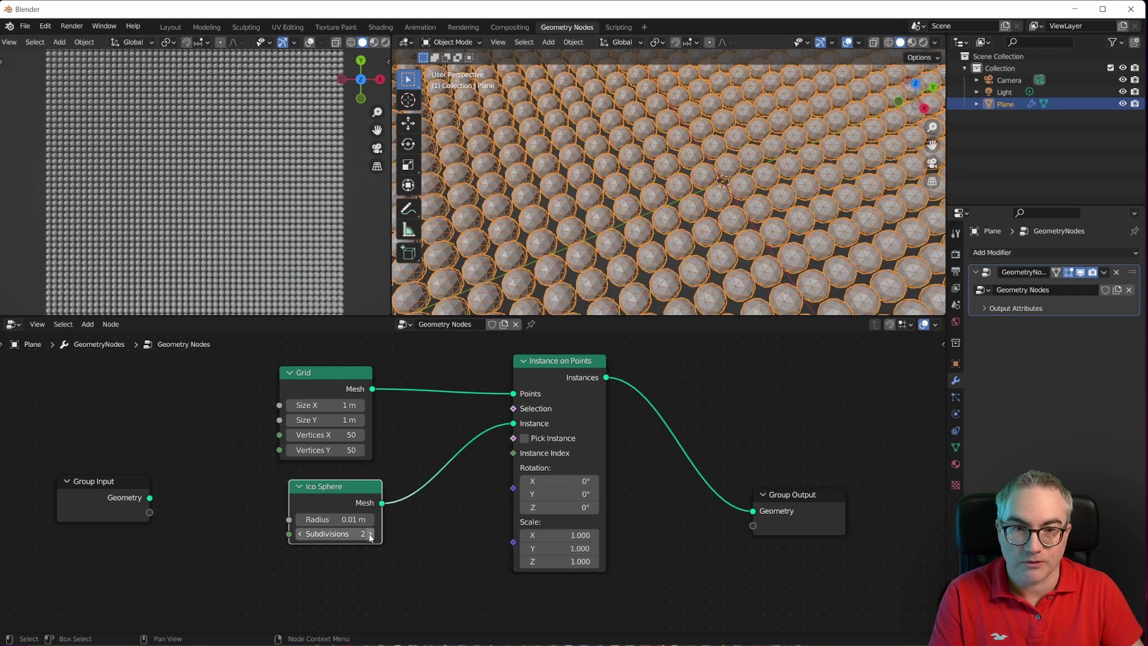
{"action": "scroll", "coordinate": [620, 266], "scroll_direction": "up", "scroll_amount": 2}
{"action": "scroll", "coordinate": [620, 266], "scroll_direction": "down", "scroll_amount": 2}
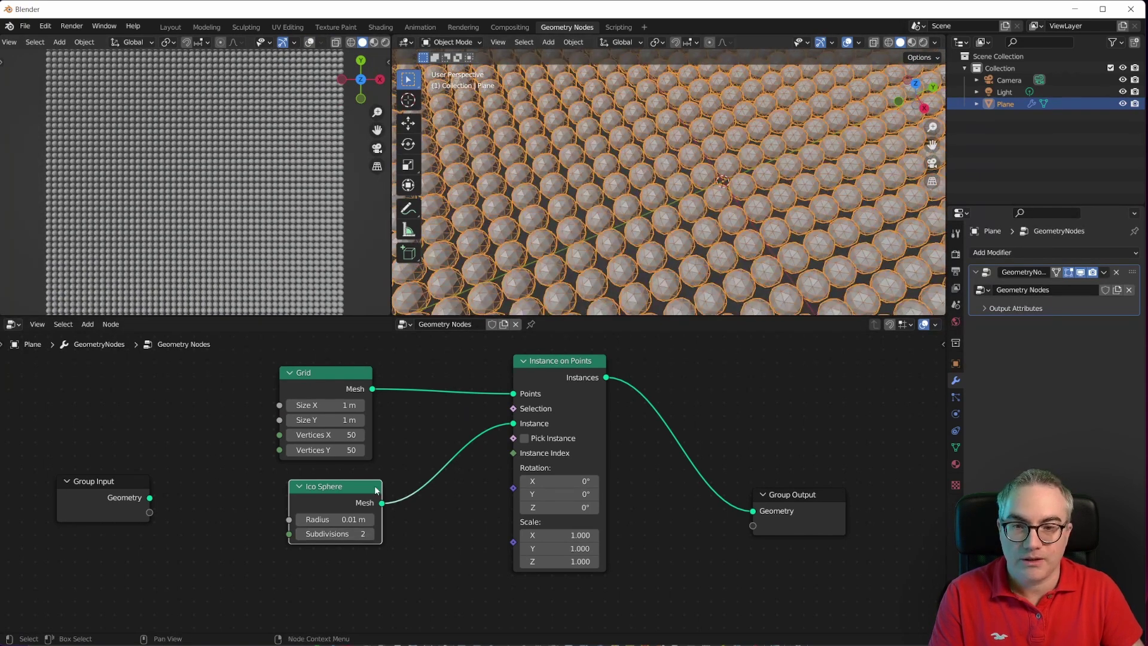
{"action": "left_click_drag", "start_coordinate": [334, 486], "coordinate": [327, 480]}
{"action": "left_click_drag", "start_coordinate": [573, 364], "coordinate": [528, 378]}
{"action": "scroll", "coordinate": [648, 186], "scroll_direction": "down", "scroll_amount": 4}
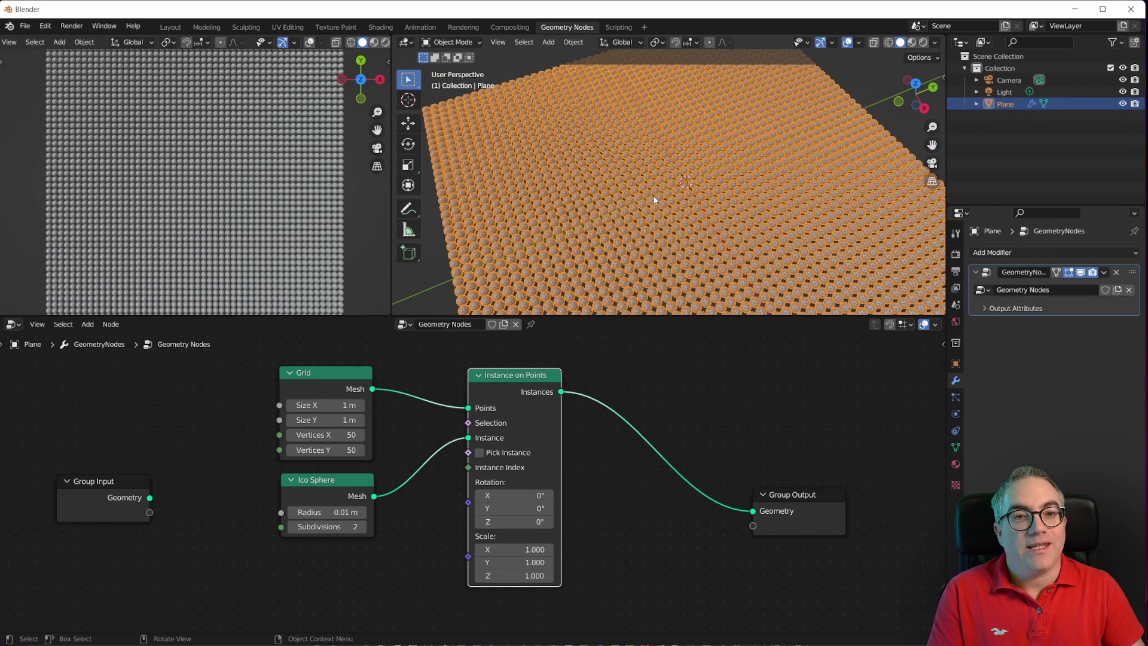
{"action": "middle_click_drag", "start_coordinate": [672, 476], "coordinate": [671, 461]}
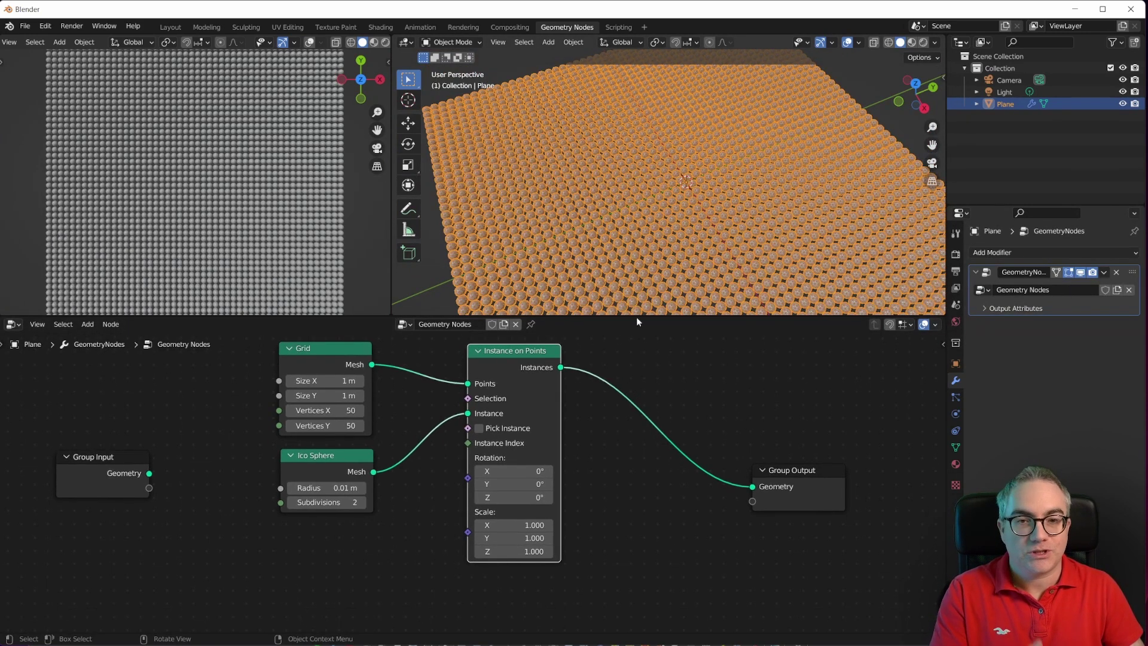
- Add an Image Texture node loaded with kel_bw_square00090035.tif
{"action": "key", "text": "shift+a"}
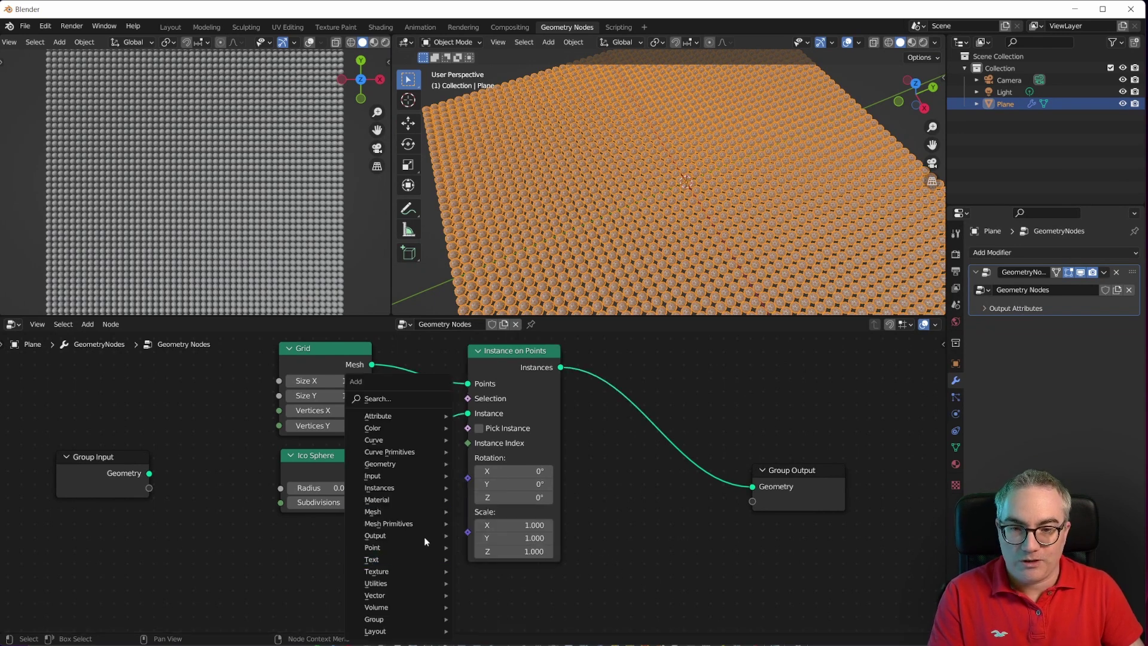
{"action": "key", "text": "Escape"}
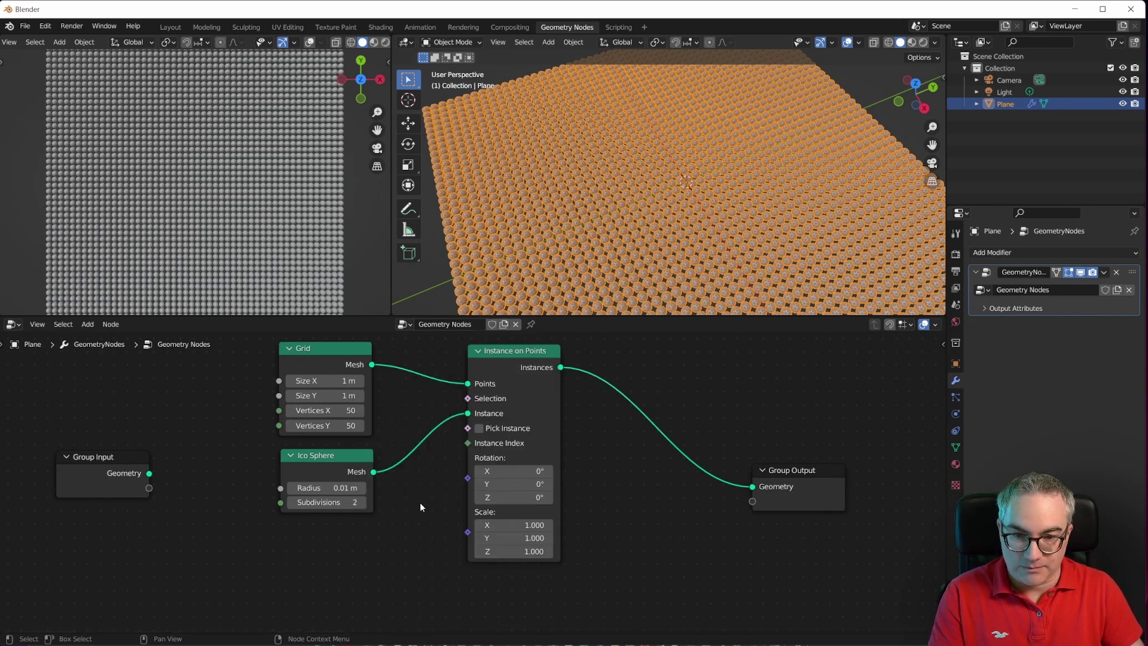
{"action": "key", "text": "shift+a"}
{"action": "mouse_move", "coordinate": [396, 481]}
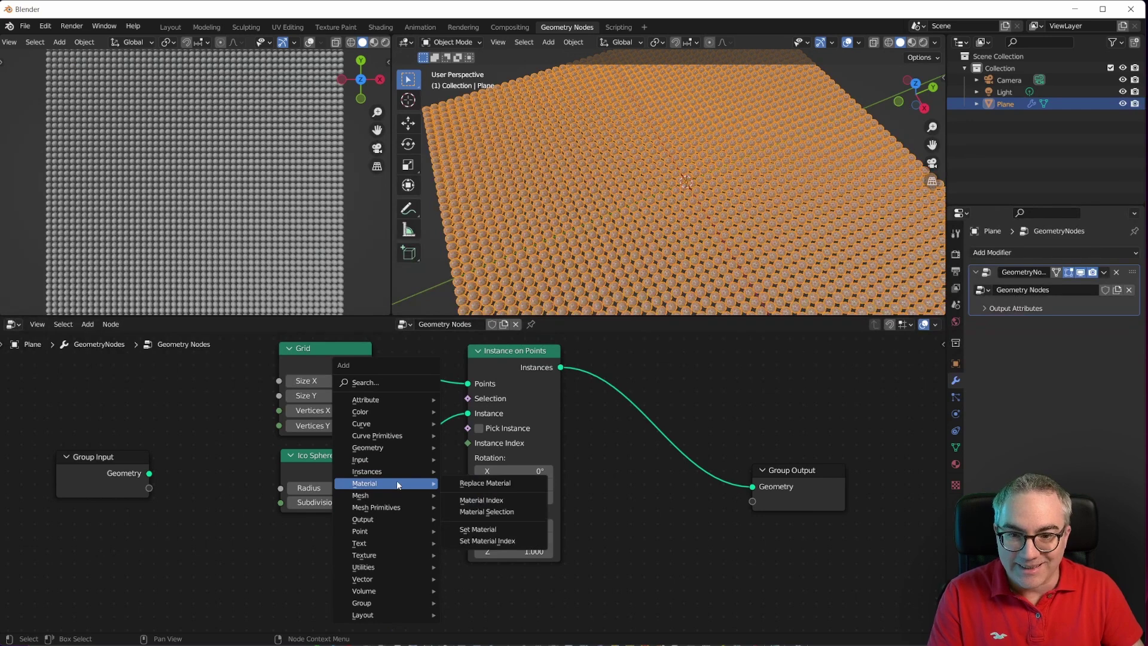
{"action": "mouse_move", "coordinate": [395, 554]}
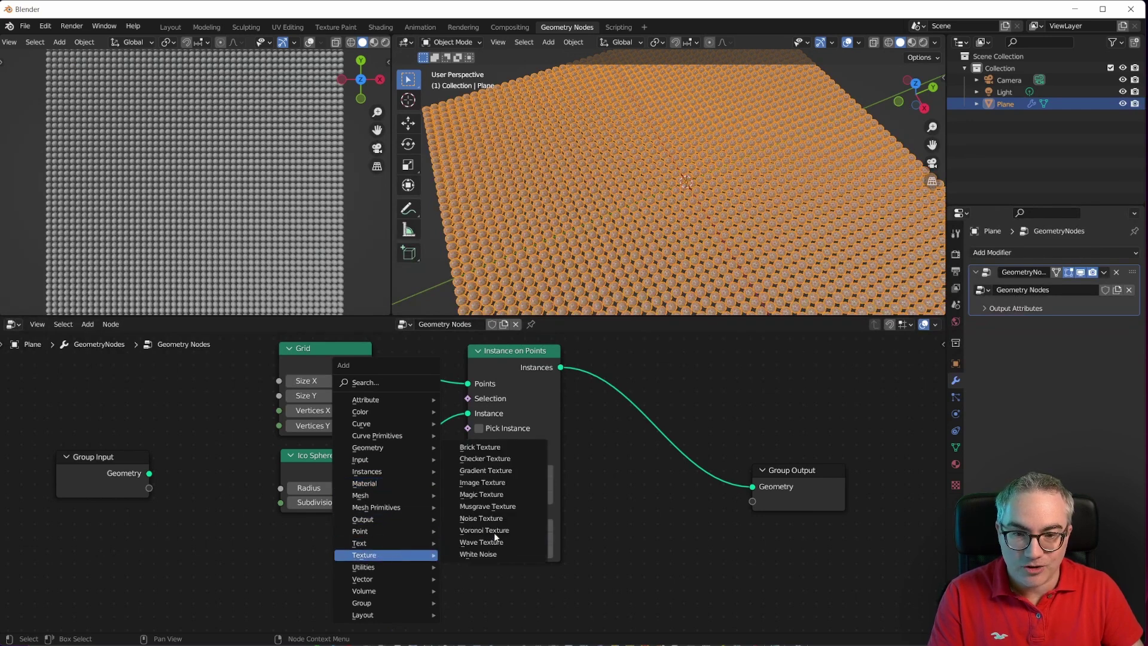
{"action": "left_click", "coordinate": [489, 486]}
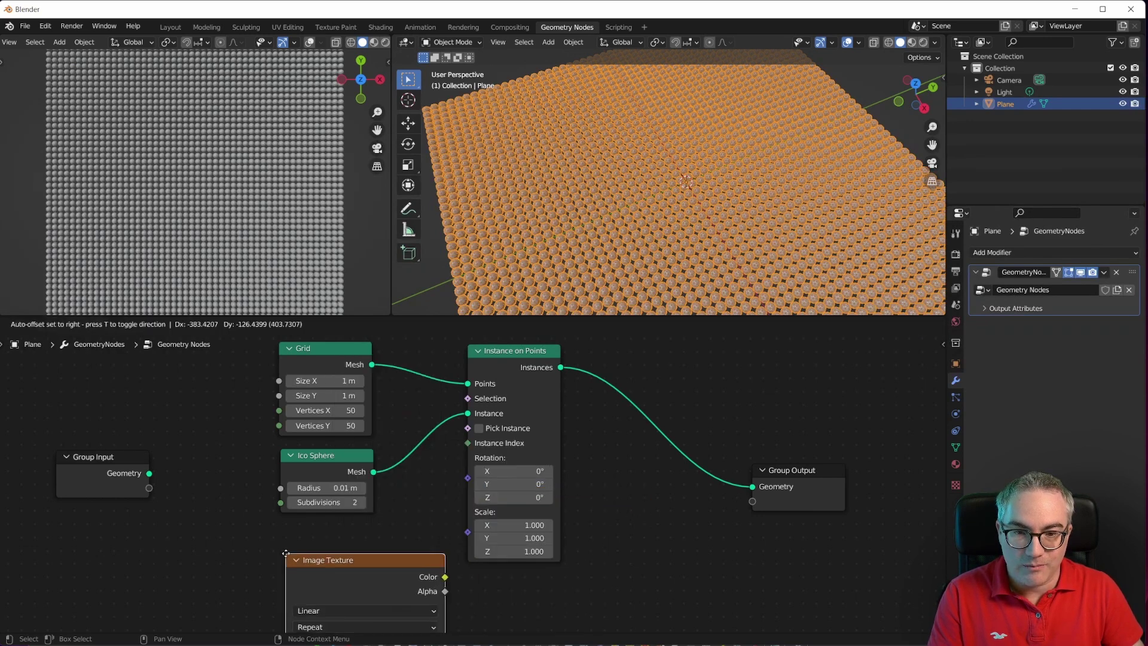
{"action": "left_click", "coordinate": [266, 615]}
{"action": "left_click", "coordinate": [293, 577]}
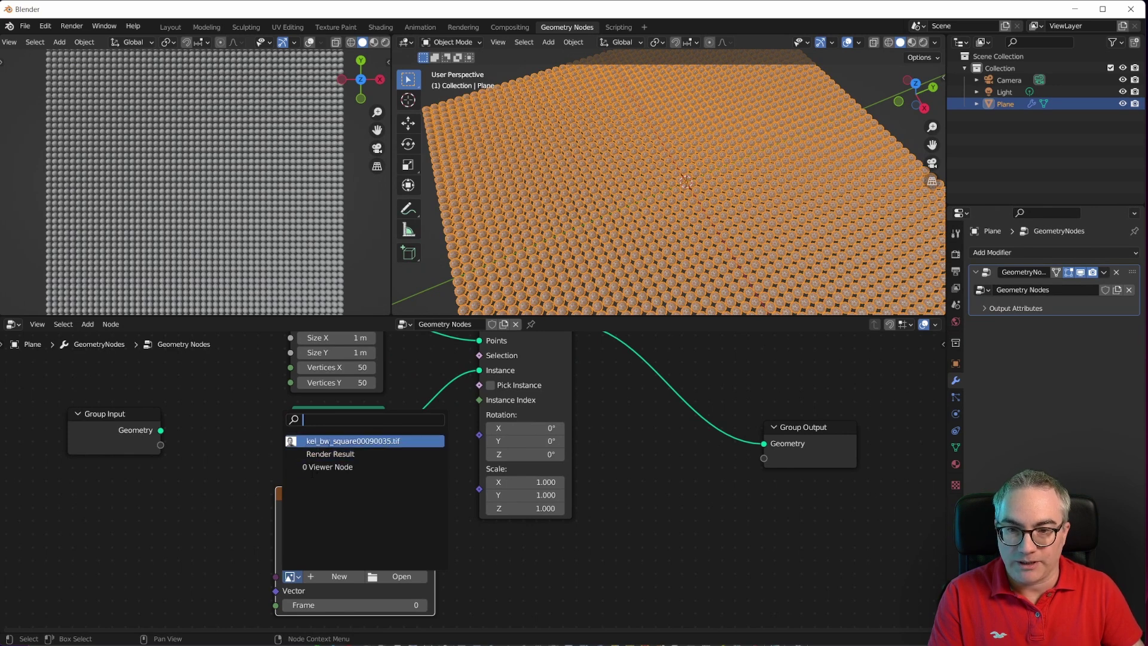
{"action": "left_click", "coordinate": [352, 440]}
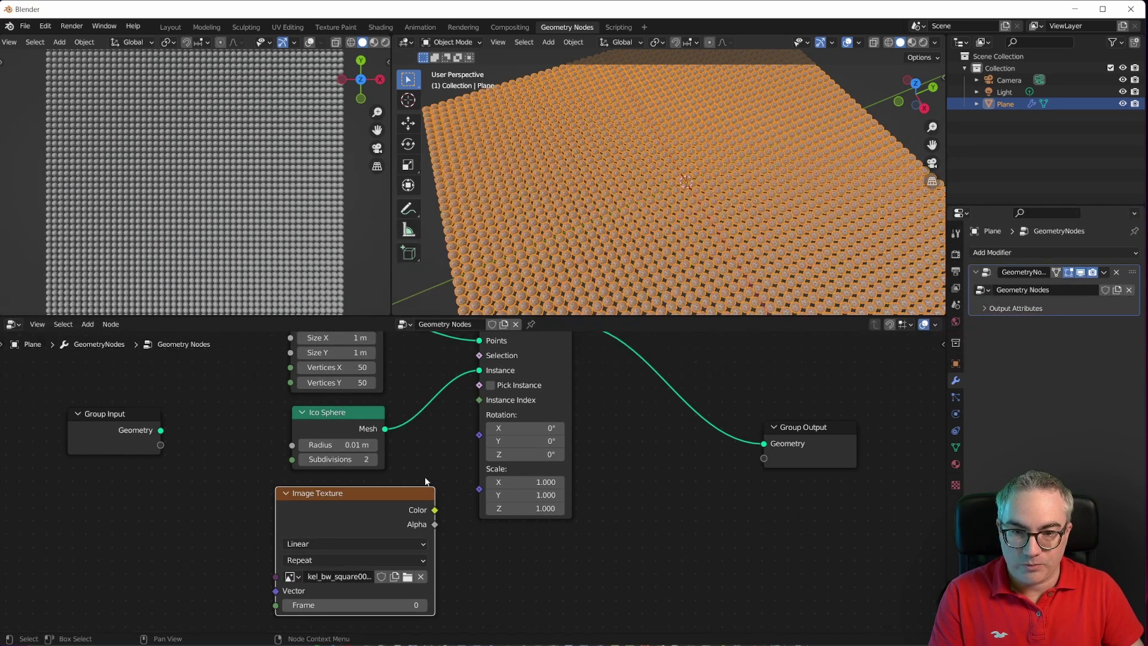
- Rearrange the Image Texture, Grid and Instance on Points nodes to make room
{"action": "left_click_drag", "start_coordinate": [431, 512], "coordinate": [431, 559]}
{"action": "middle_click_drag", "start_coordinate": [578, 606], "coordinate": [540, 532]}
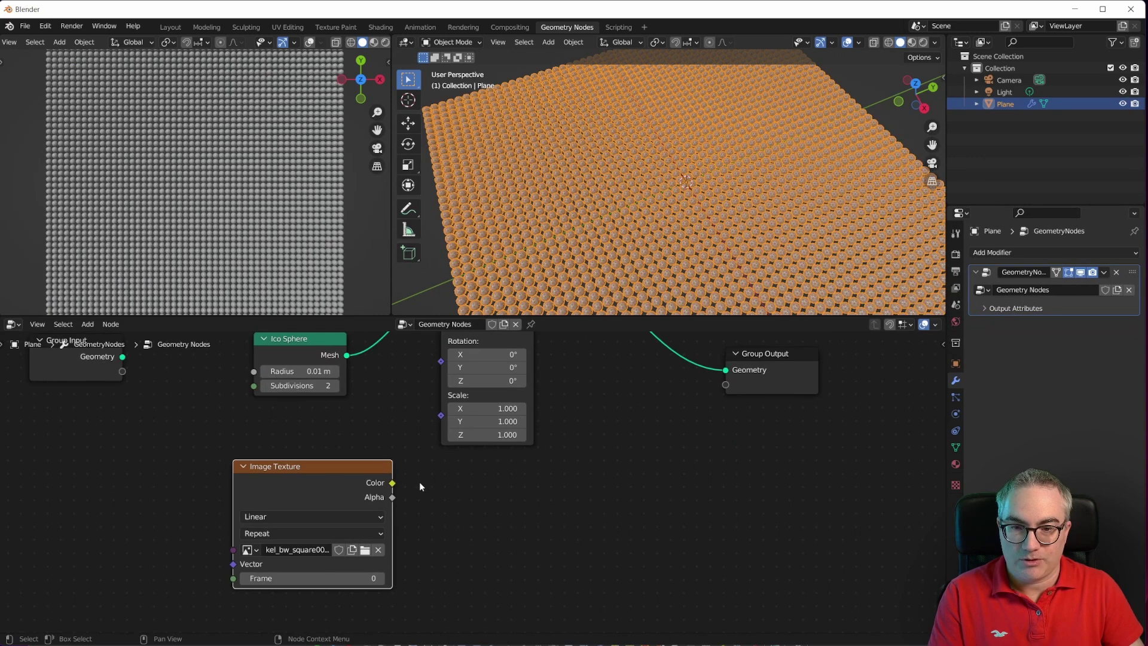
{"action": "left_click_drag", "start_coordinate": [392, 482], "coordinate": [589, 499]}
{"action": "key", "text": "Escape"}
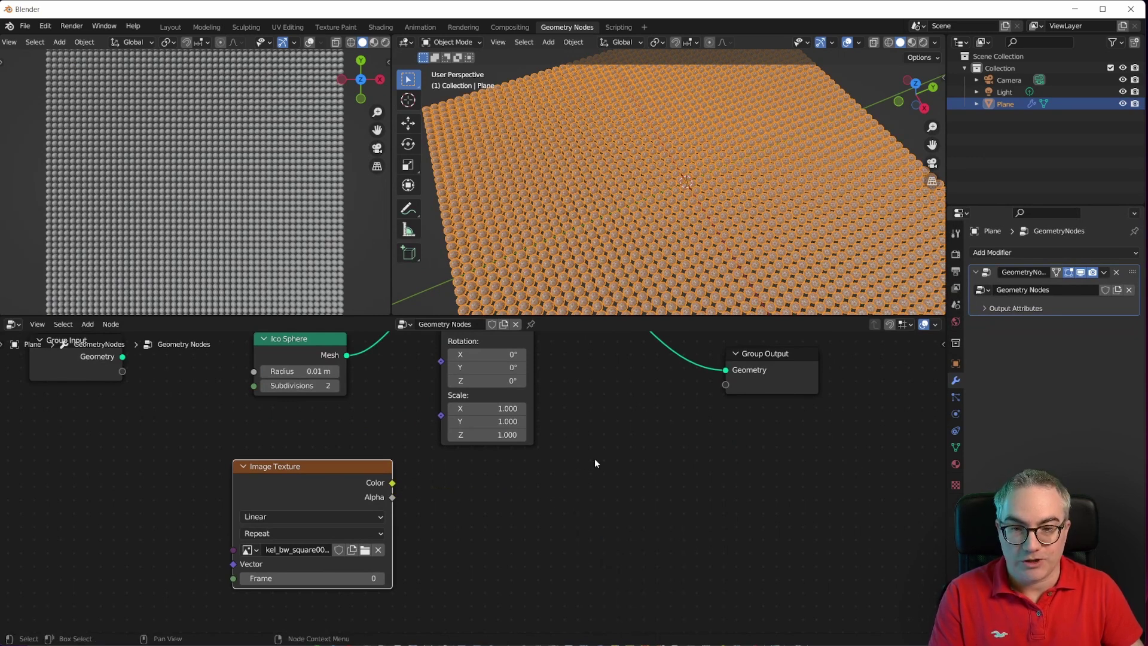
{"action": "middle_click_drag", "start_coordinate": [594, 461], "coordinate": [596, 561]}
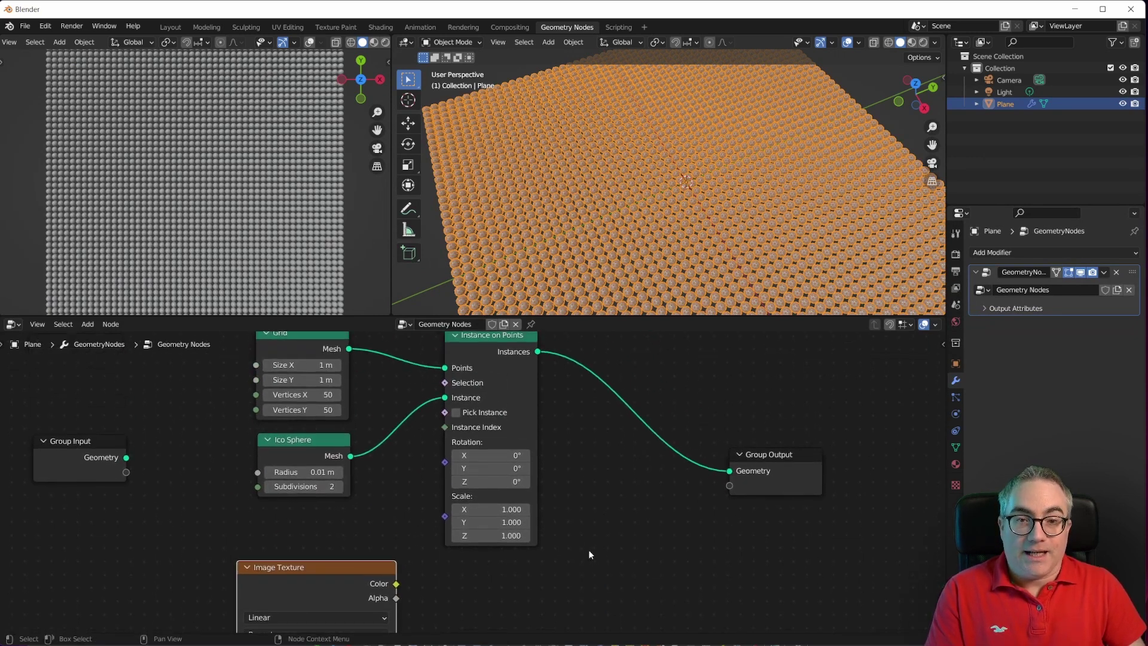
{"action": "left_click_drag", "start_coordinate": [507, 335], "coordinate": [592, 331]}
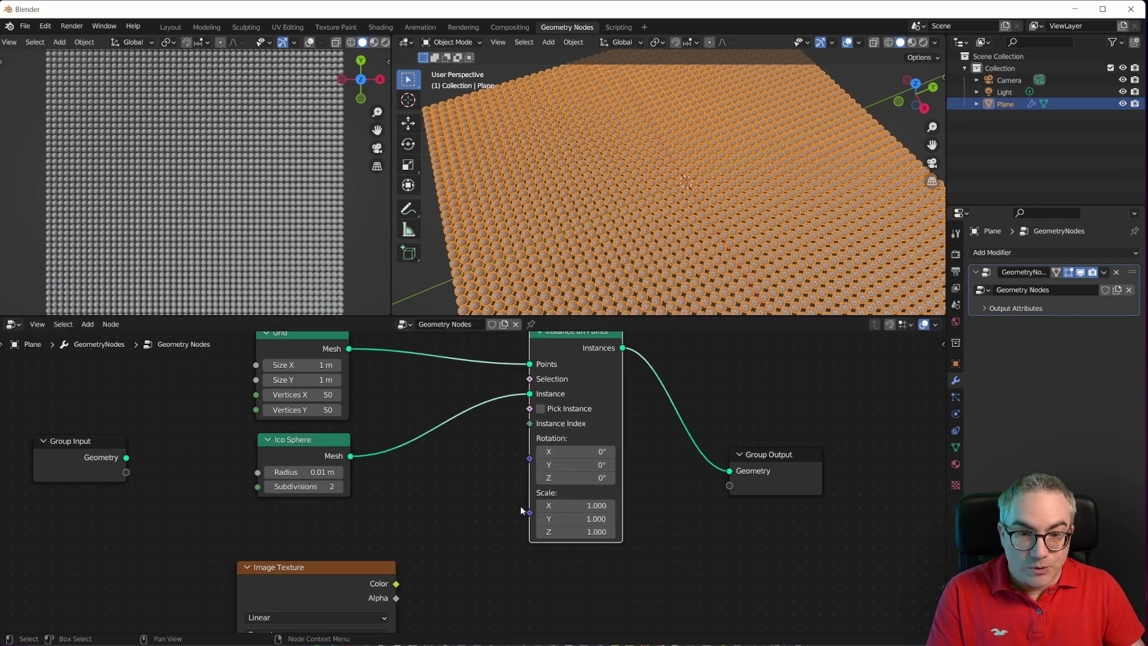
- Link the image Color output to the instance Scale and lift the Image Texture node
{"action": "left_click_drag", "start_coordinate": [528, 512], "coordinate": [396, 583]}
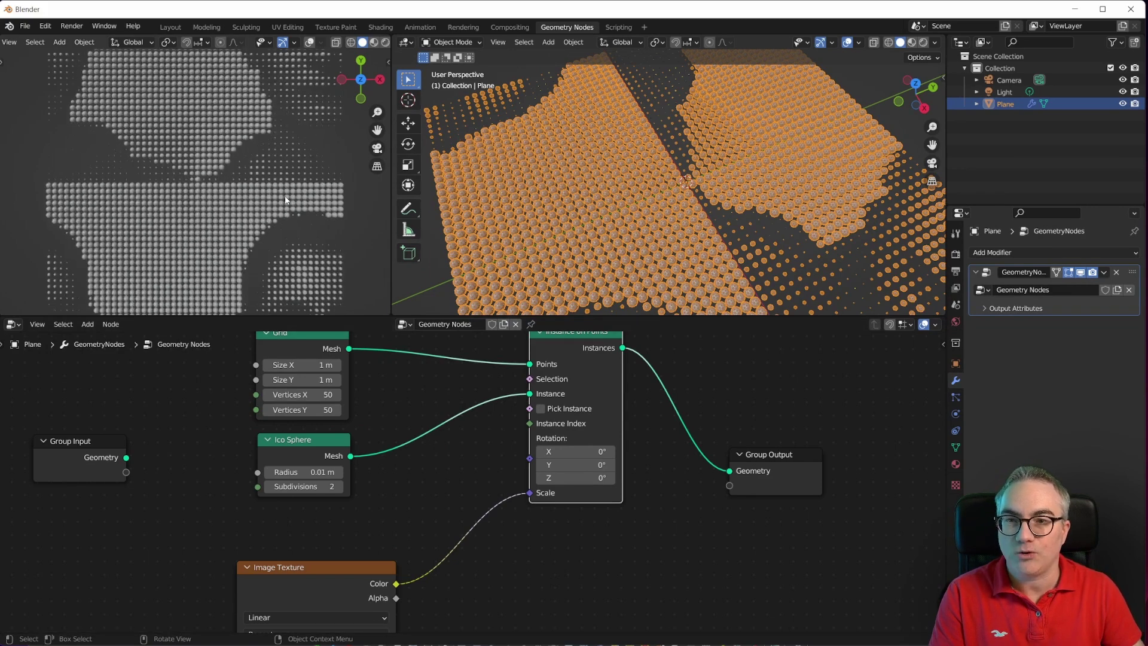
{"action": "scroll", "coordinate": [716, 181], "scroll_direction": "down", "scroll_amount": 4}
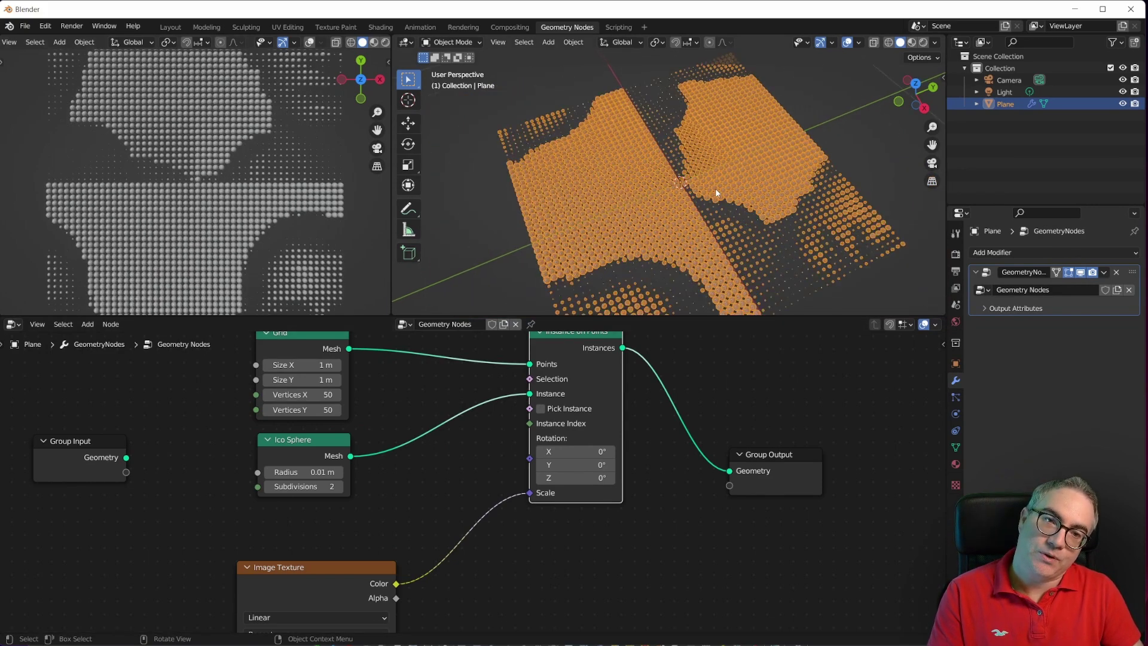
{"action": "scroll", "coordinate": [716, 192], "scroll_direction": "down", "scroll_amount": 1}
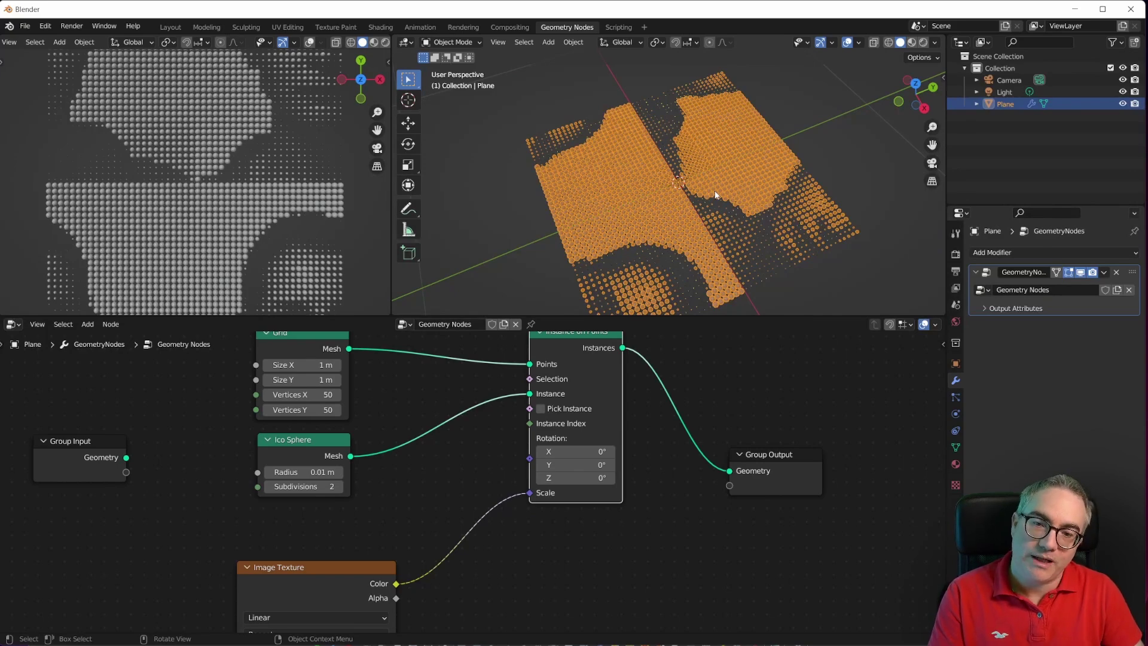
{"action": "left_click_drag", "start_coordinate": [350, 564], "coordinate": [378, 530]}
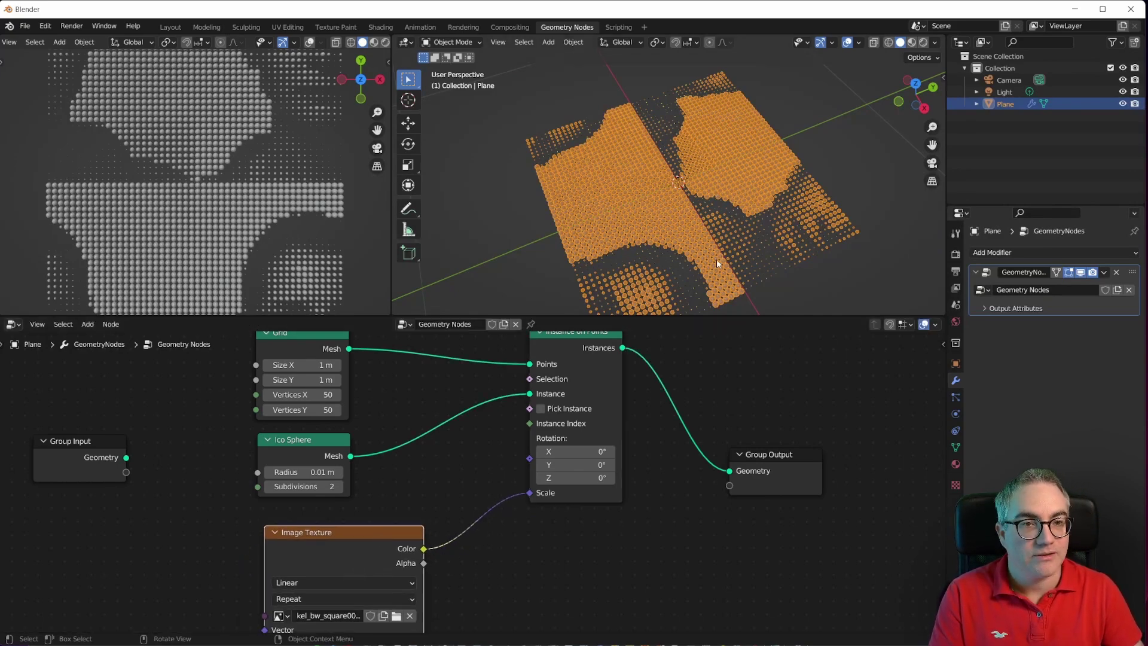
- Orbit and zoom the viewport to inspect the halftone sphere instances
{"action": "middle_click_drag", "start_coordinate": [784, 255], "coordinate": [777, 263]}
{"action": "scroll", "coordinate": [772, 267], "scroll_direction": "up", "scroll_amount": 8}
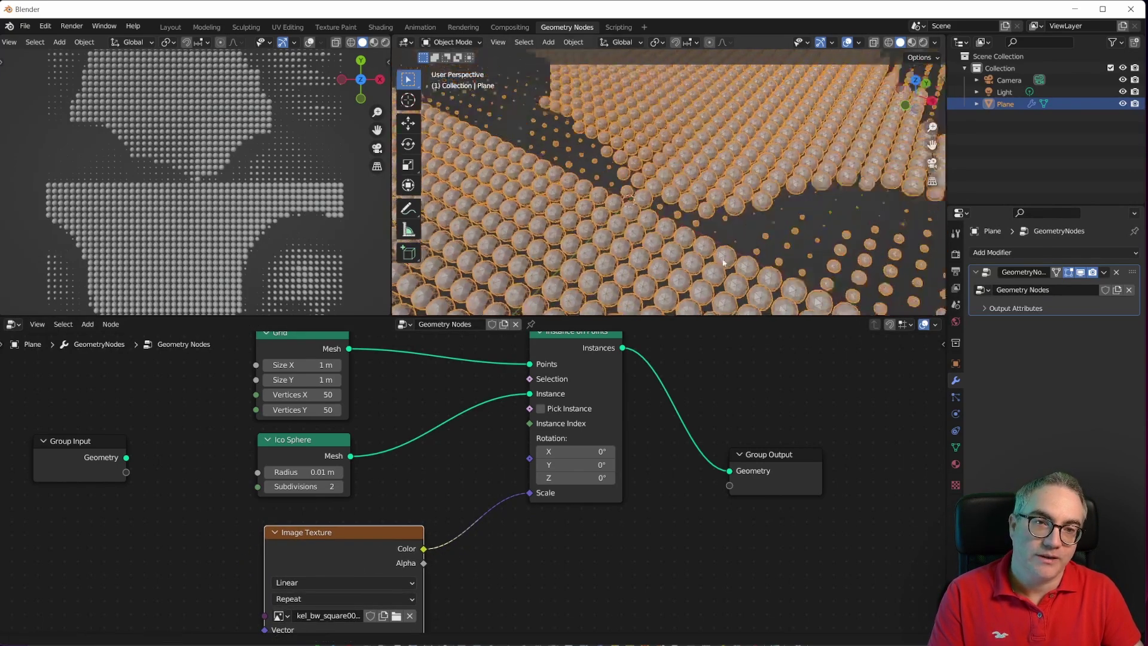
{"action": "scroll", "coordinate": [777, 275], "scroll_direction": "down", "scroll_amount": 2}
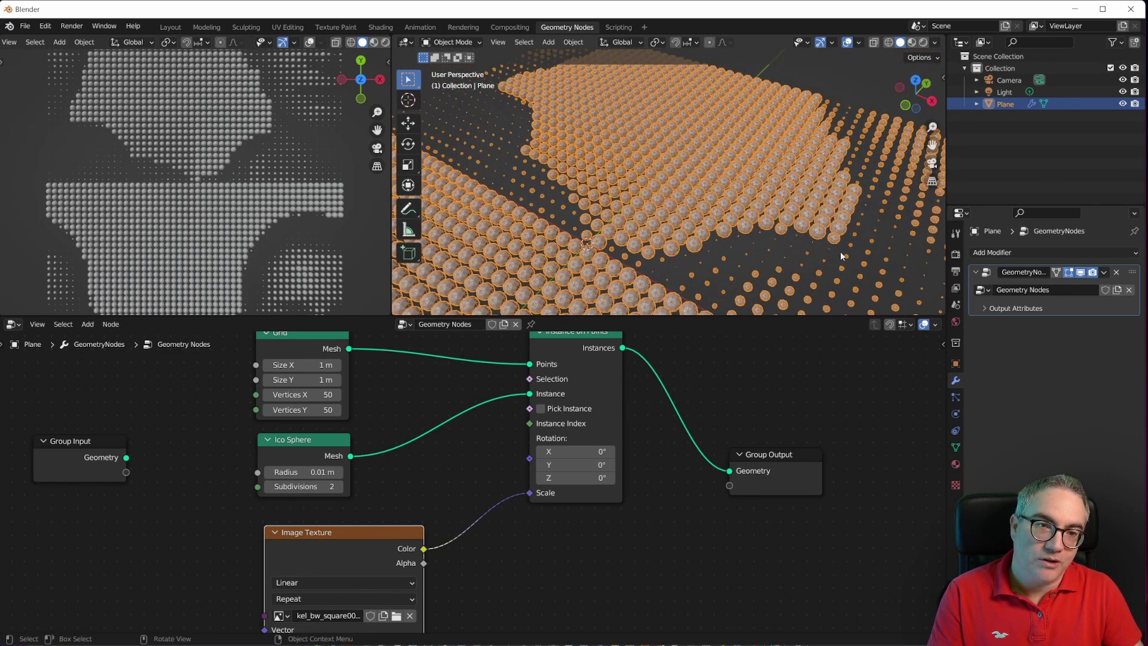
{"action": "scroll", "coordinate": [837, 259], "scroll_direction": "up", "scroll_amount": 3}
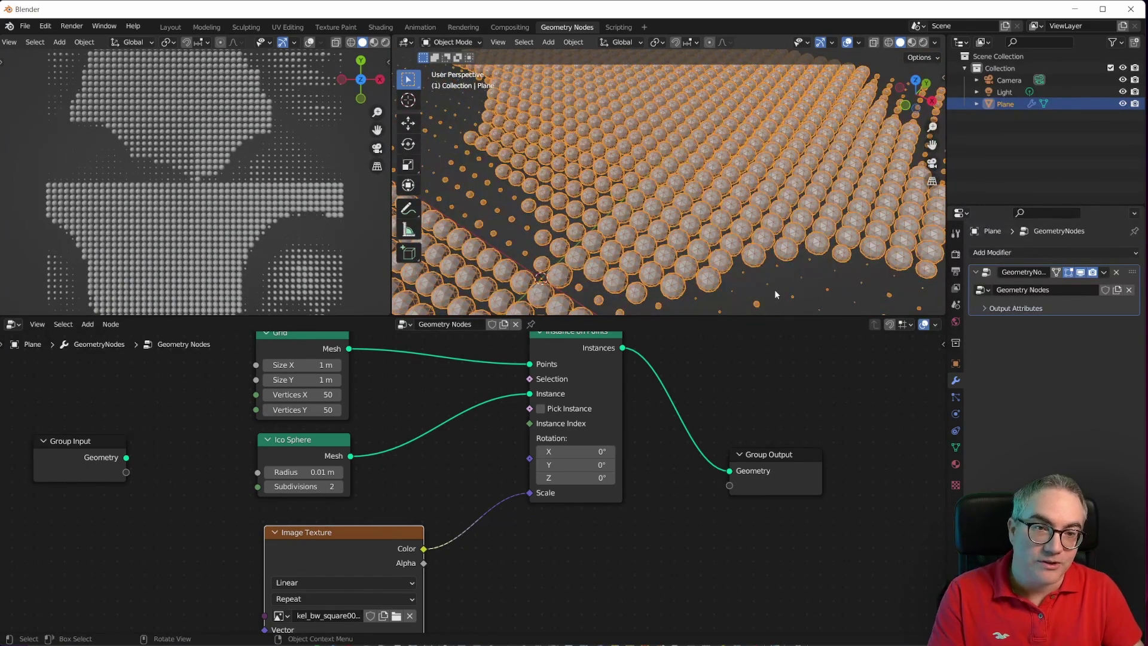
{"action": "scroll", "coordinate": [775, 294], "scroll_direction": "down", "scroll_amount": 5}
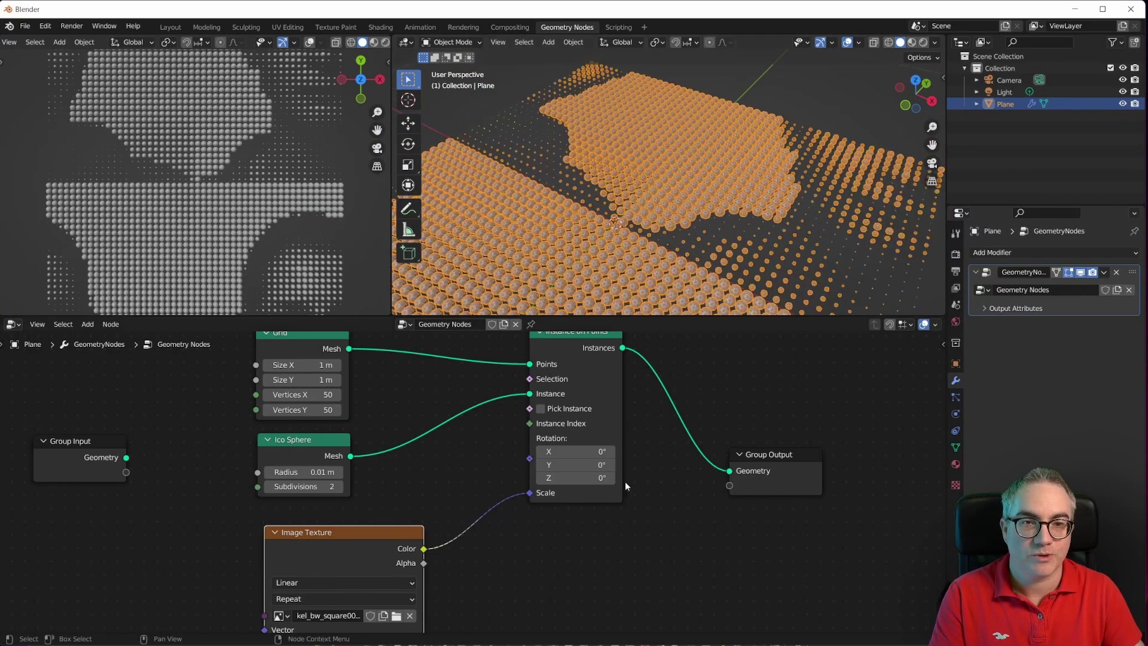
{"action": "scroll", "coordinate": [593, 536], "scroll_direction": "down", "scroll_amount": 2}
{"action": "scroll", "coordinate": [709, 195], "scroll_direction": "down", "scroll_amount": 3}
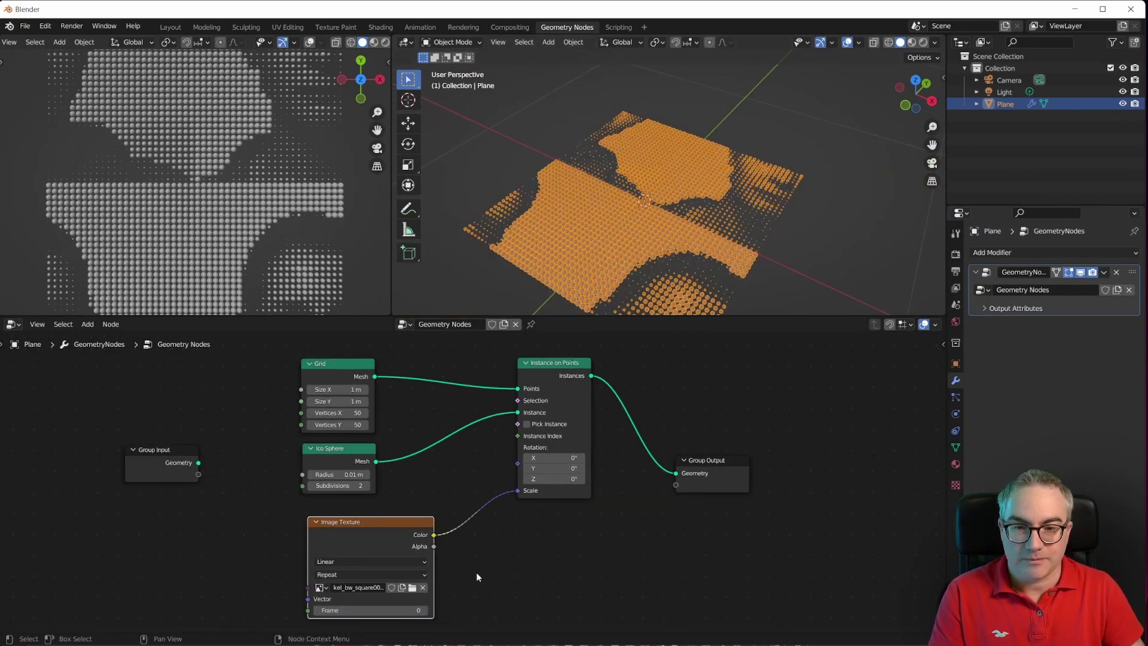
{"action": "scroll", "coordinate": [489, 414], "scroll_direction": "up", "scroll_amount": 3}
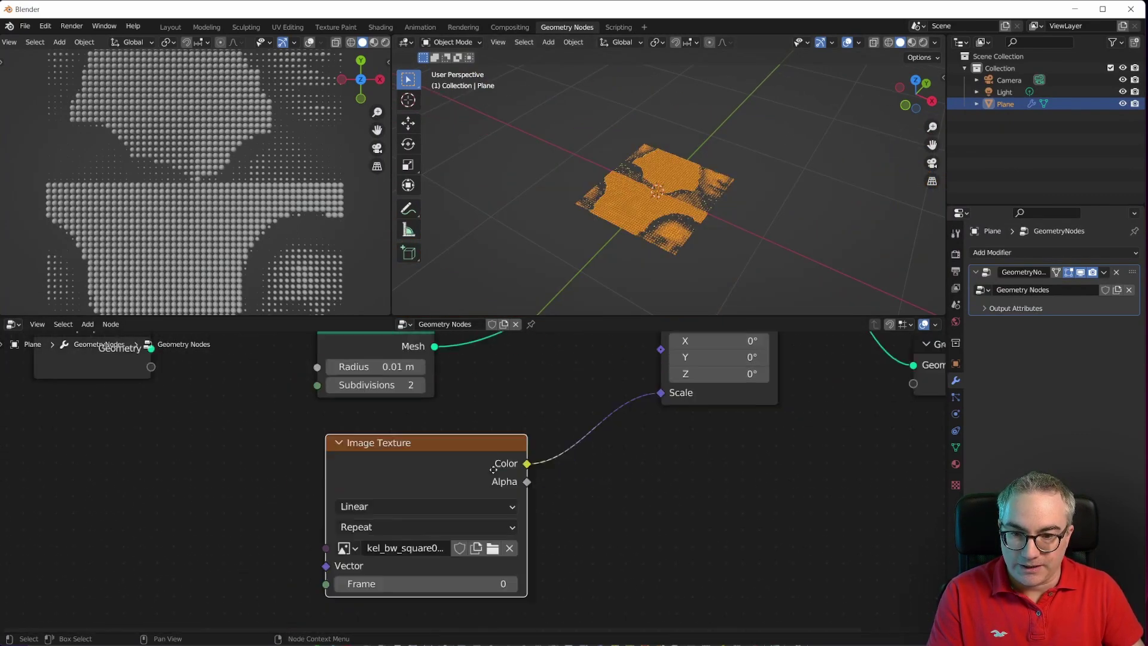
- Link a Position node into the Image Texture's Vector input and place it to the left
{"action": "key", "text": "KP_Decimal"}
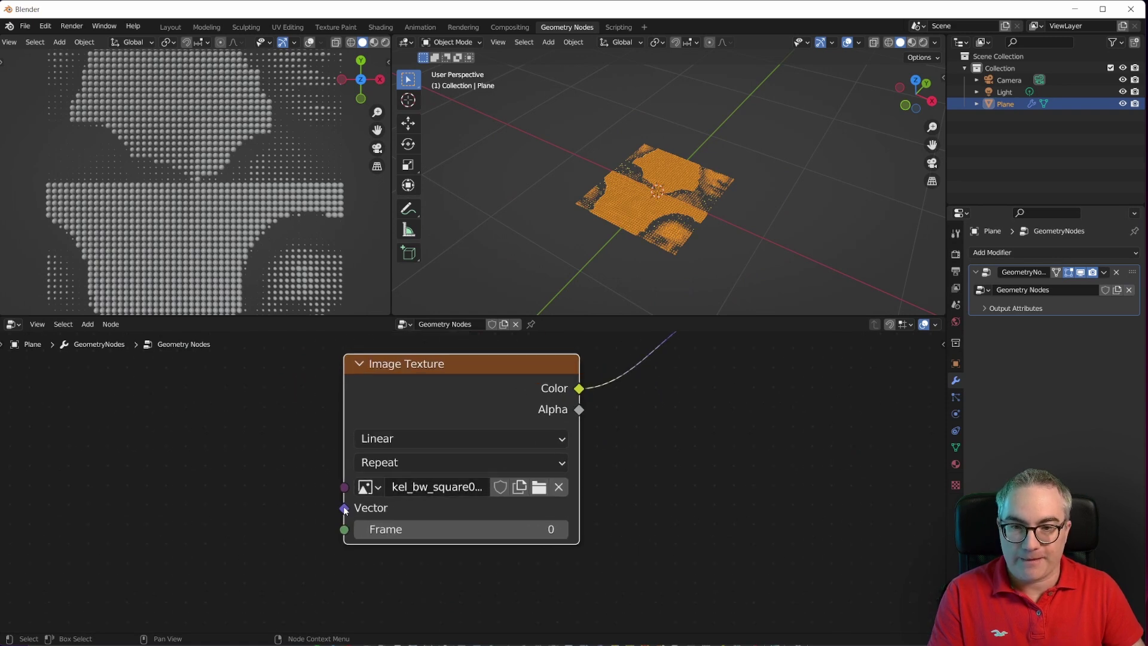
{"action": "mouse_move", "coordinate": [345, 510]}
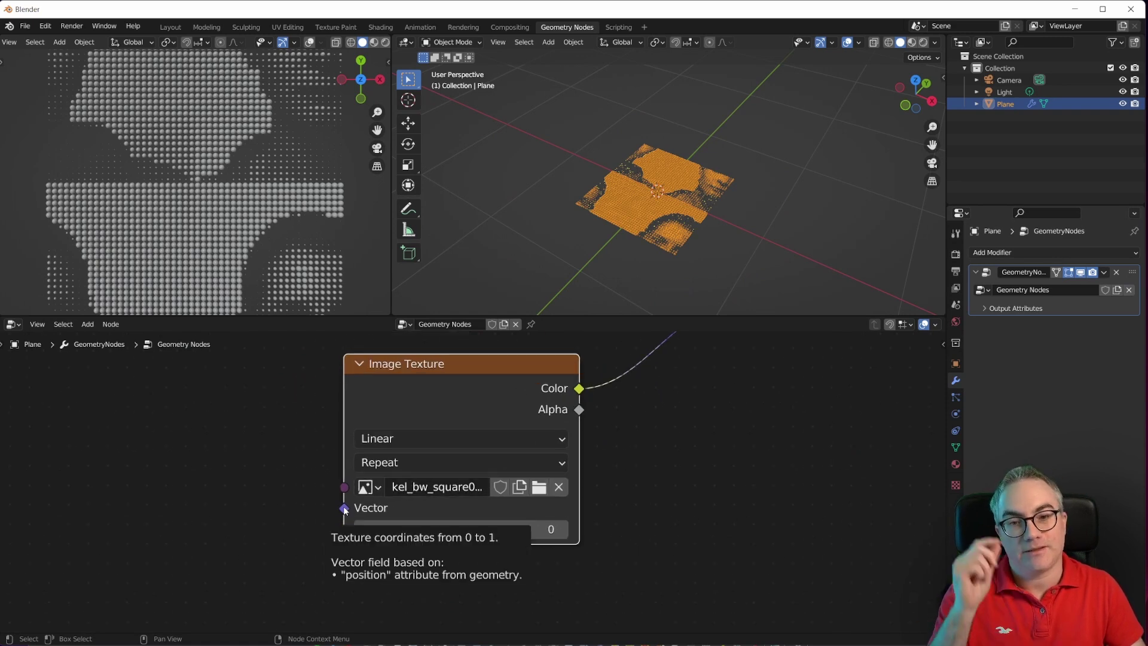
{"action": "left_click_drag", "start_coordinate": [345, 508], "coordinate": [235, 511]}
{"action": "type", "text": "po"}
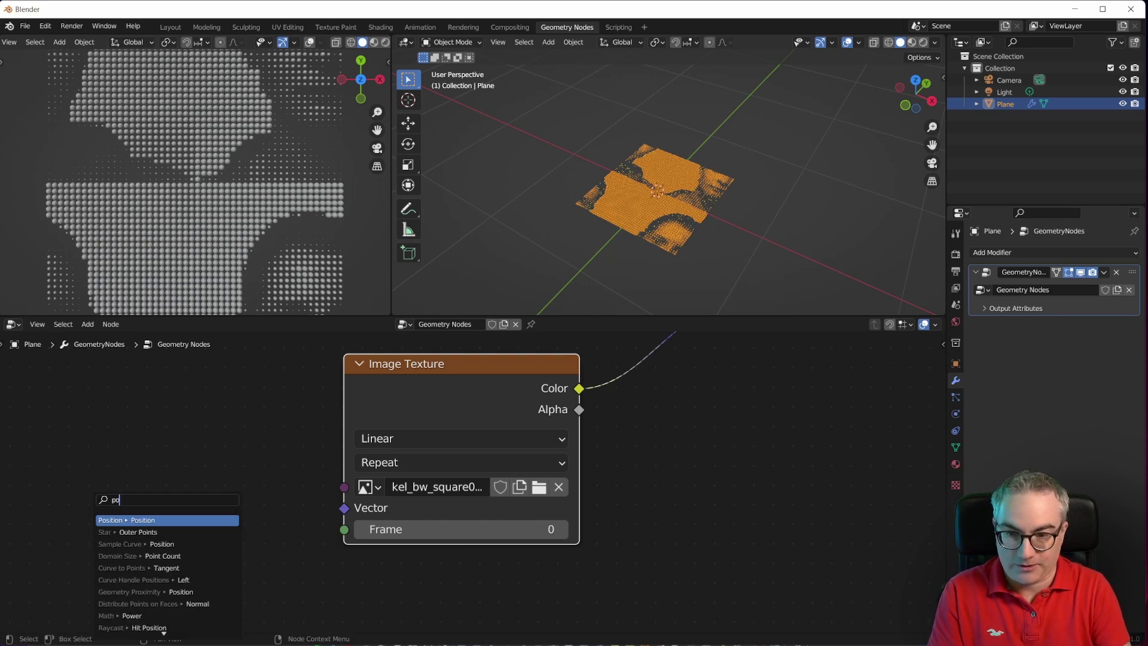
{"action": "left_click", "coordinate": [217, 519]}
{"action": "left_click", "coordinate": [256, 516]}
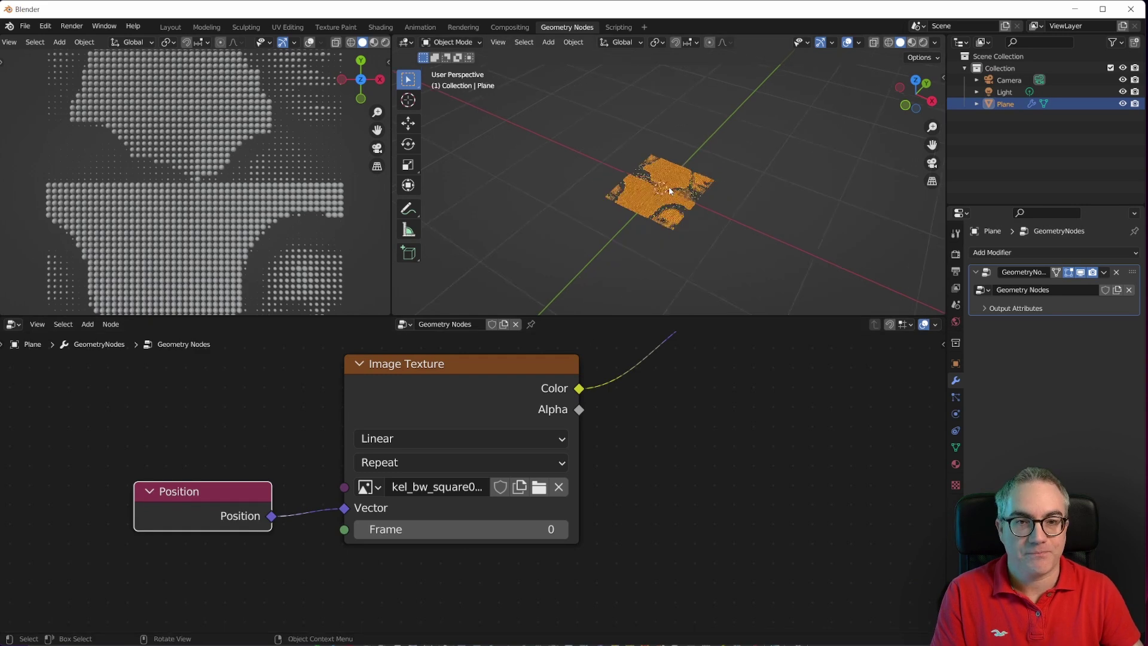
{"action": "left_click_drag", "start_coordinate": [211, 501], "coordinate": [146, 472]}
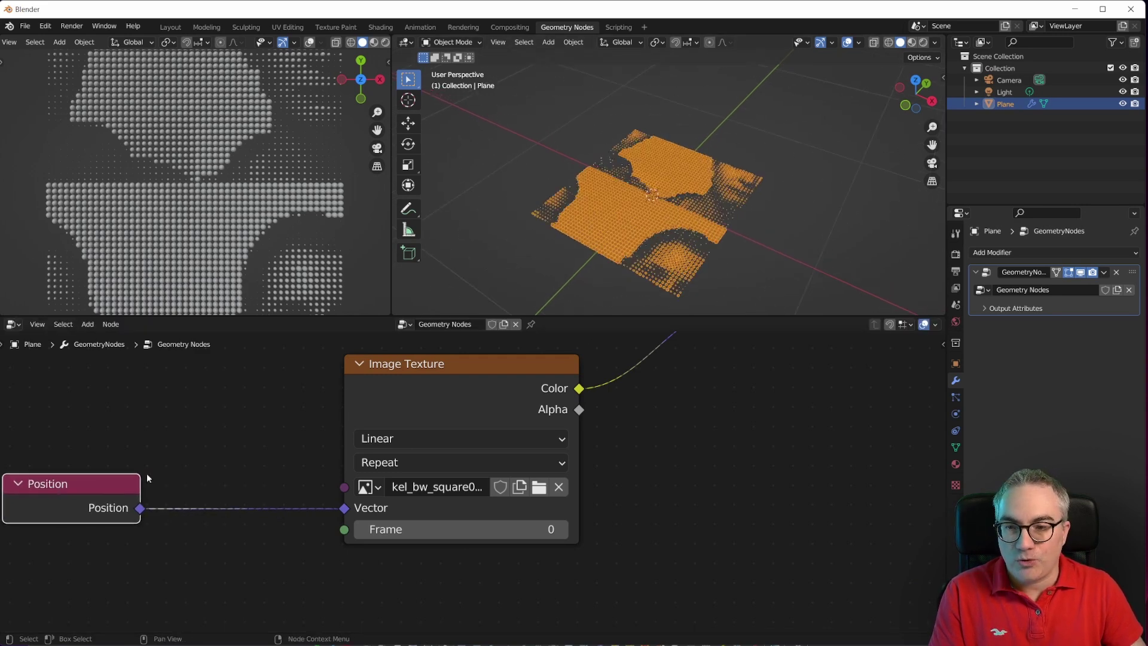
{"action": "middle_click_drag", "start_coordinate": [146, 472], "coordinate": [434, 465]}
{"action": "left_click_drag", "start_coordinate": [412, 477], "coordinate": [225, 477]}
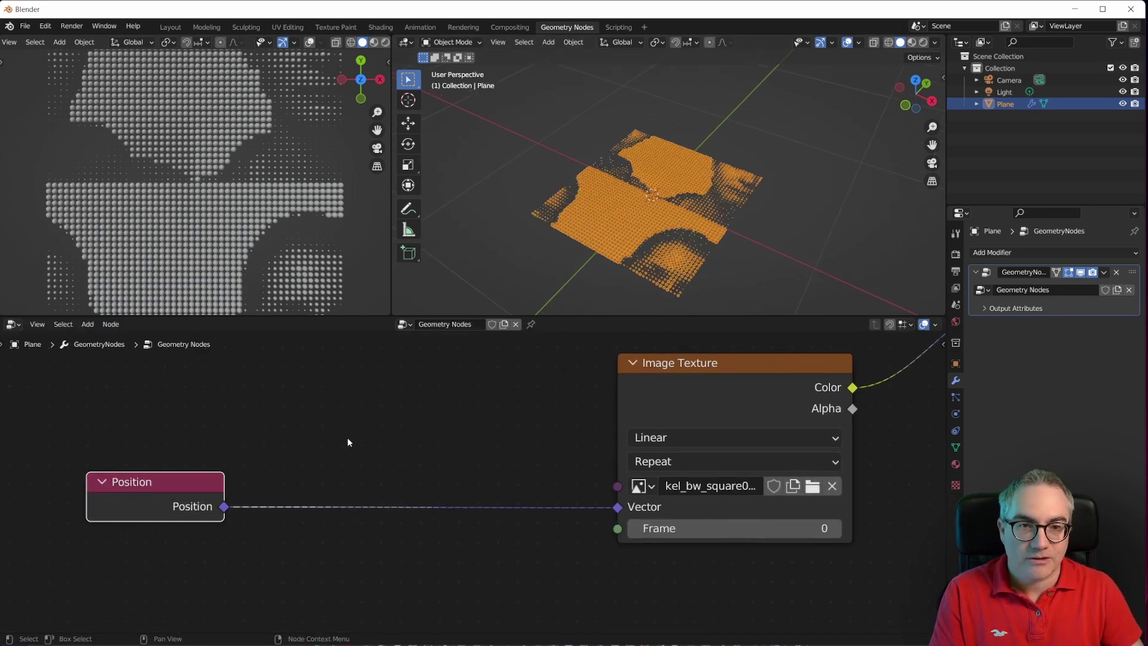
- Insert a Vector Math Add node adding 0.5, 0.5, 0.5 between Position and the texture
{"action": "key", "text": "shift+a"}
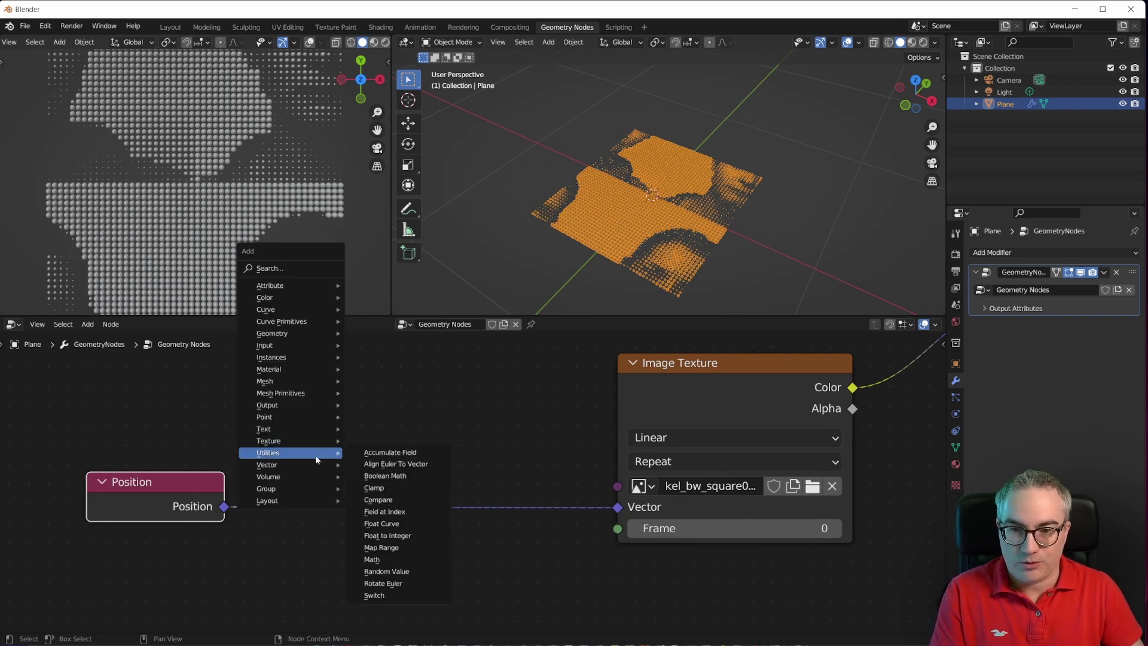
{"action": "mouse_move", "coordinate": [317, 465]}
{"action": "left_click", "coordinate": [403, 501]}
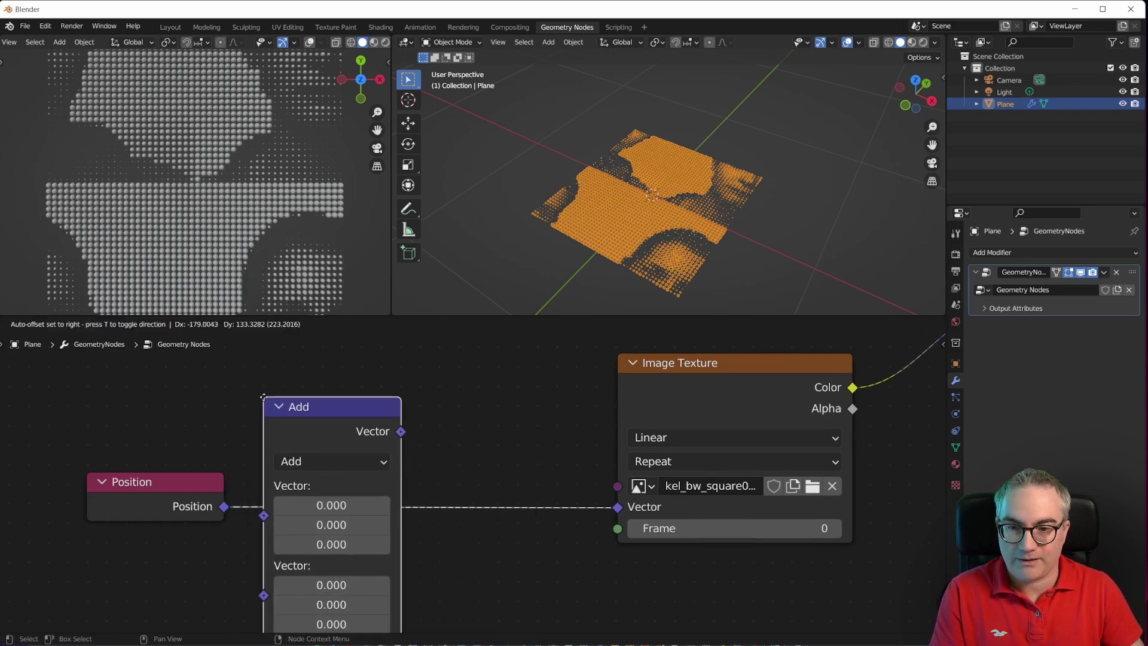
{"action": "left_click", "coordinate": [389, 478]}
{"action": "left_click", "coordinate": [368, 518]}
{"action": "type", "text": "0.5"}
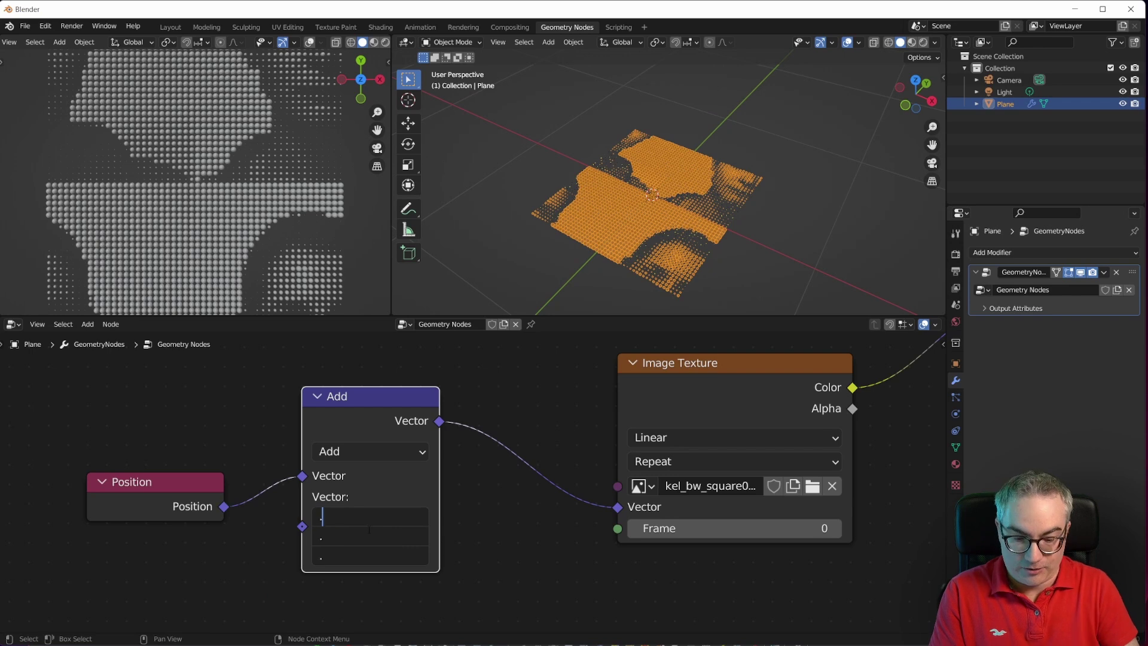
{"action": "key", "text": "Return"}
{"action": "scroll", "coordinate": [263, 224], "scroll_direction": "down", "scroll_amount": 2}
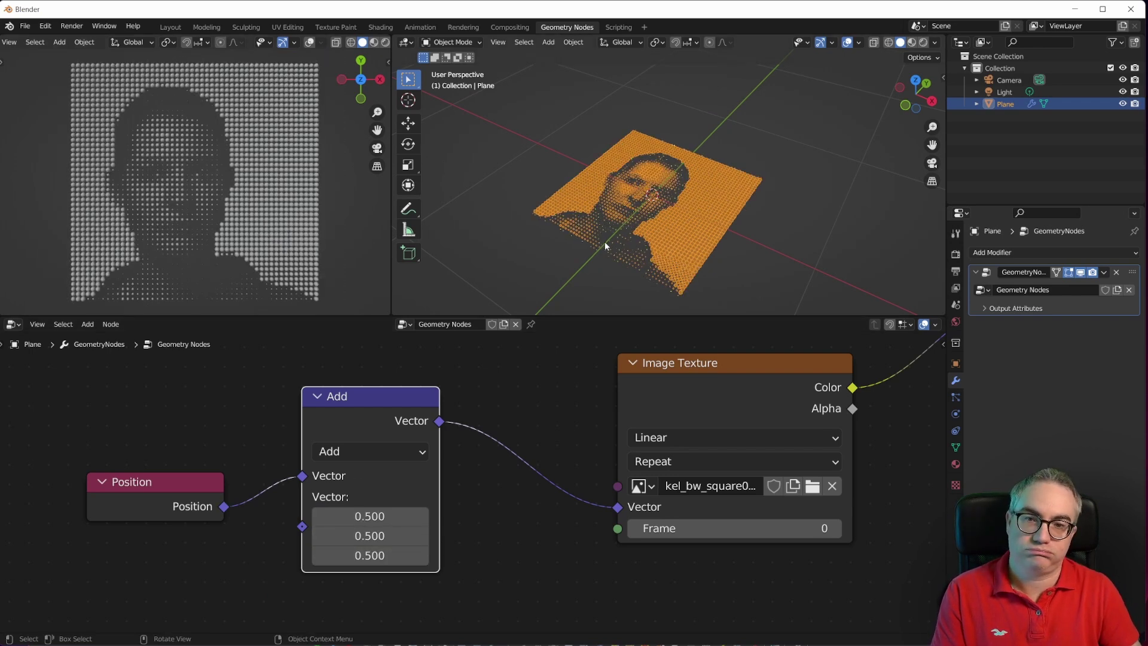
{"action": "left_click_drag", "start_coordinate": [379, 398], "coordinate": [388, 416]}
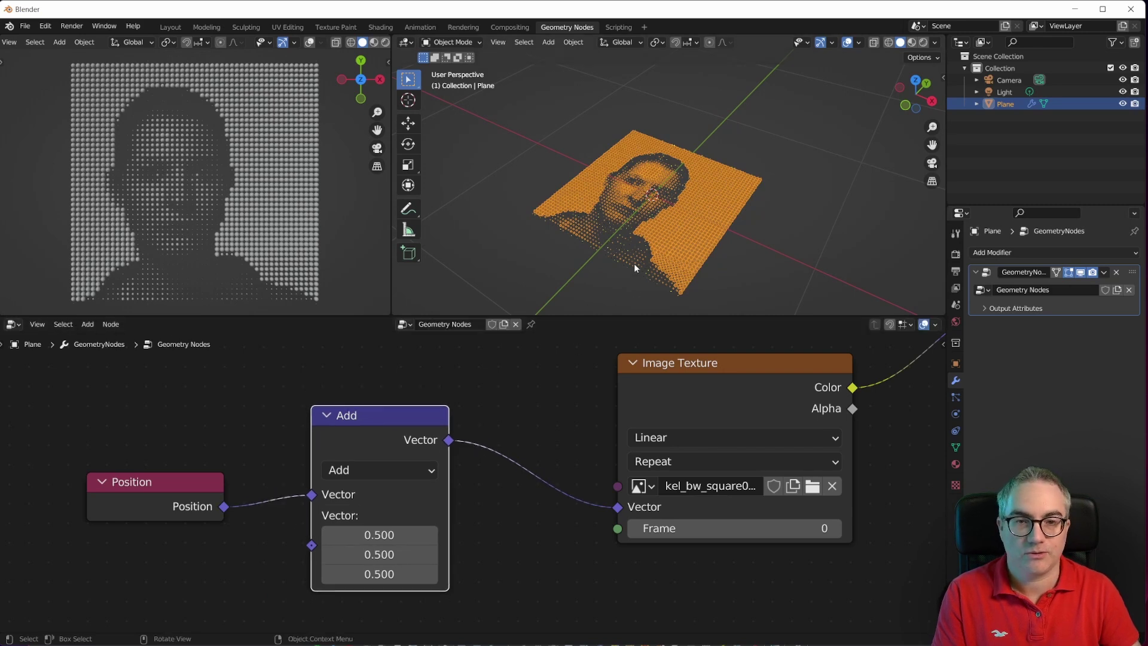
{"action": "scroll", "coordinate": [633, 263], "scroll_direction": "down", "scroll_amount": 1}
{"action": "scroll", "coordinate": [634, 261], "scroll_direction": "up", "scroll_amount": 6}
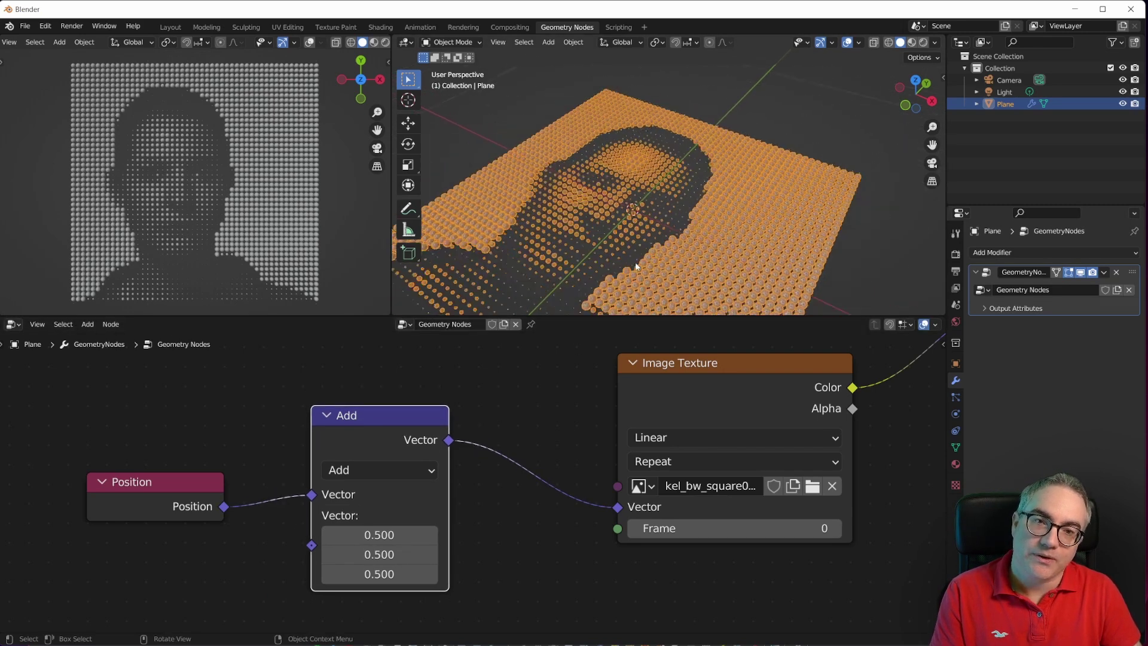
{"action": "scroll", "coordinate": [635, 262], "scroll_direction": "down", "scroll_amount": 2}
{"action": "scroll", "coordinate": [243, 215], "scroll_direction": "up", "scroll_amount": 2}
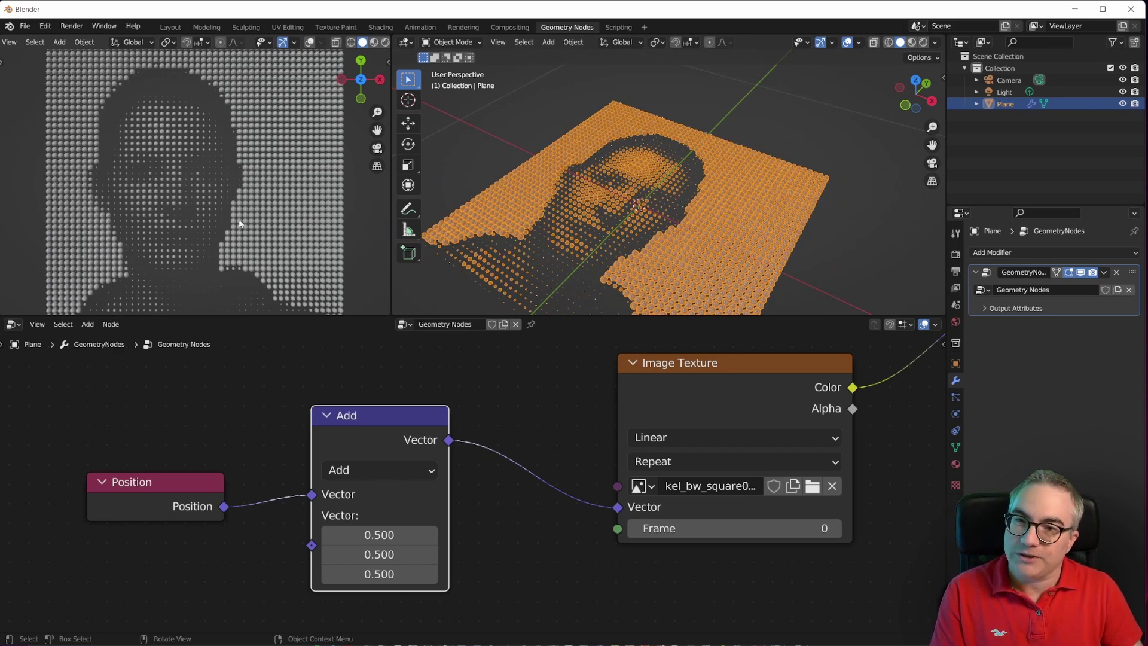
- Set the World background colour to full white and switch the left viewport to Rendered shading
{"action": "left_click", "coordinate": [955, 323]}
{"action": "left_click", "coordinate": [1088, 332]}
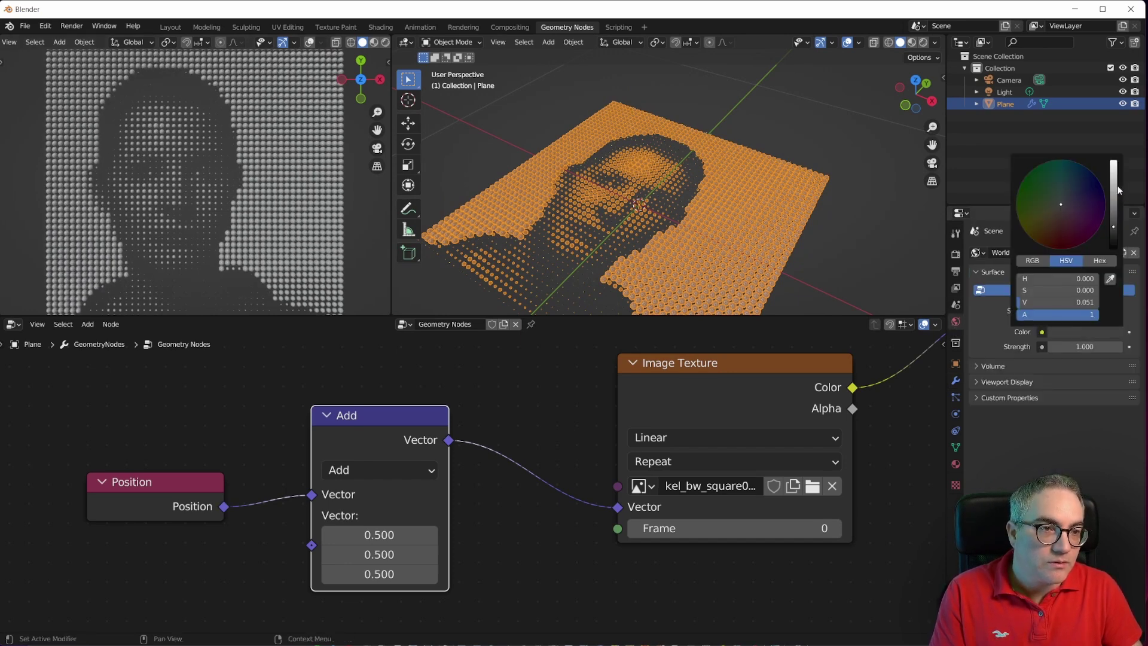
{"action": "left_click_drag", "start_coordinate": [1118, 190], "coordinate": [1114, 161]}
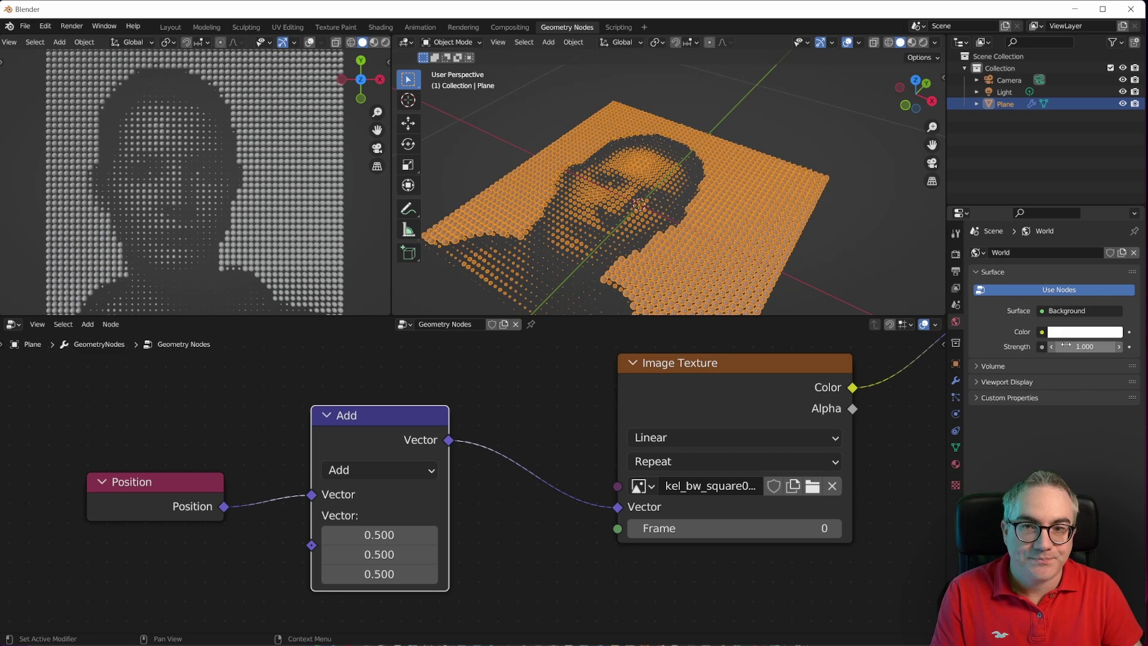
{"action": "scroll", "coordinate": [339, 42], "scroll_direction": "down", "scroll_amount": 2}
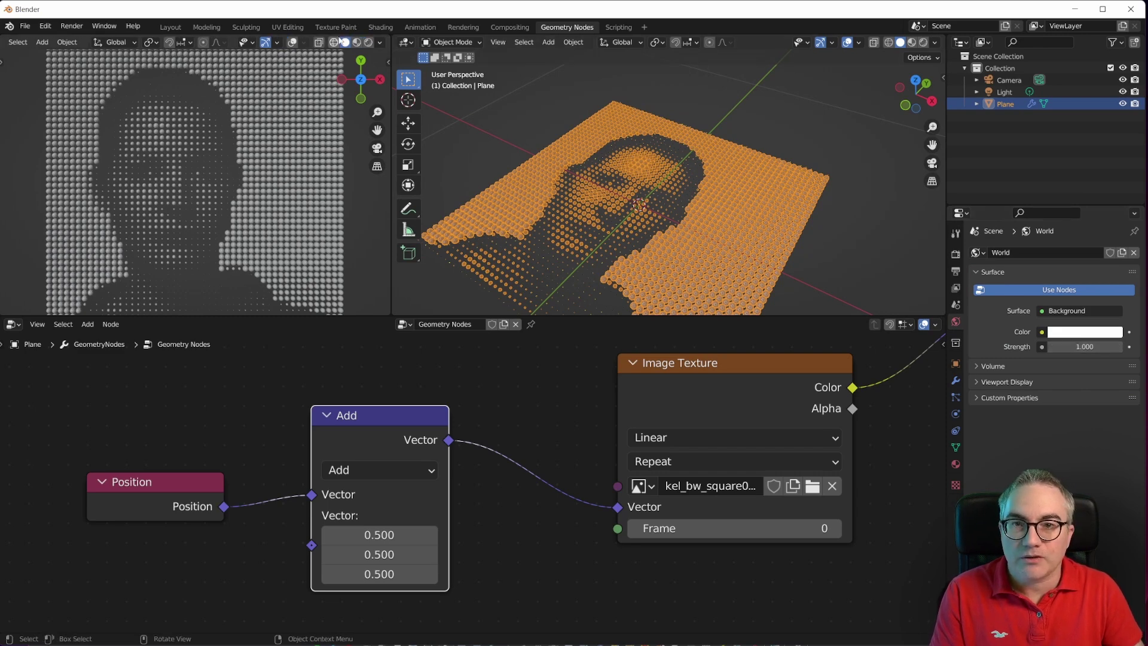
{"action": "left_click", "coordinate": [369, 42]}
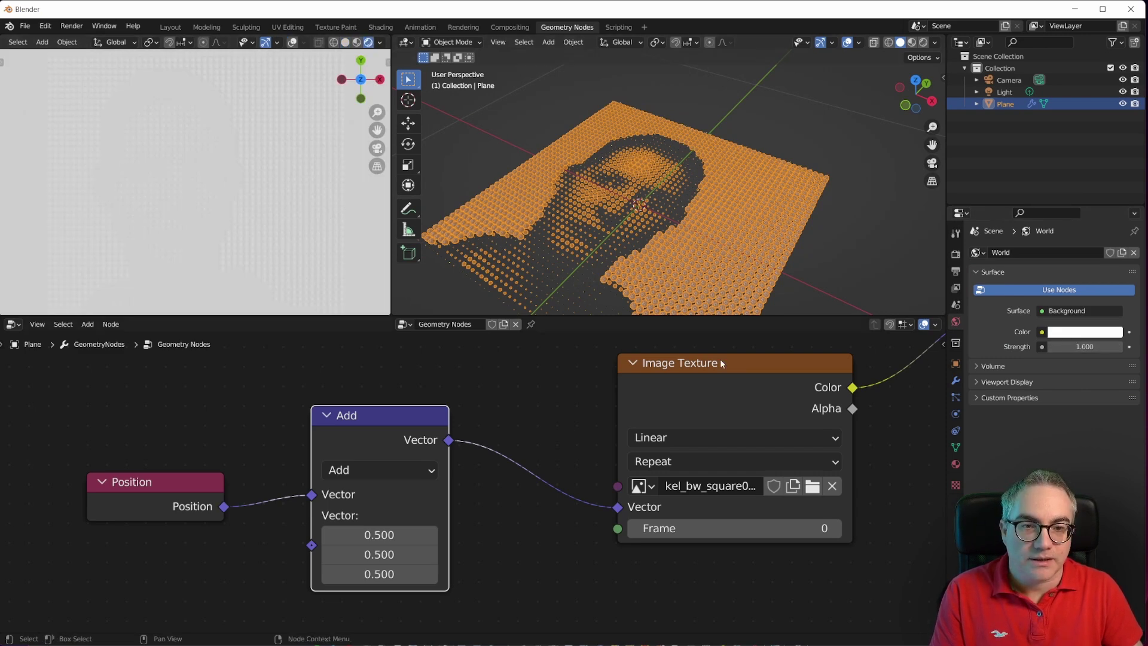
- Give the plane new Material.001 with an Emission surface whose colour is black
{"action": "scroll", "coordinate": [706, 418], "scroll_direction": "down", "scroll_amount": 4}
{"action": "middle_click_drag", "start_coordinate": [761, 419], "coordinate": [668, 476]}
{"action": "left_click_drag", "start_coordinate": [668, 477], "coordinate": [746, 468]}
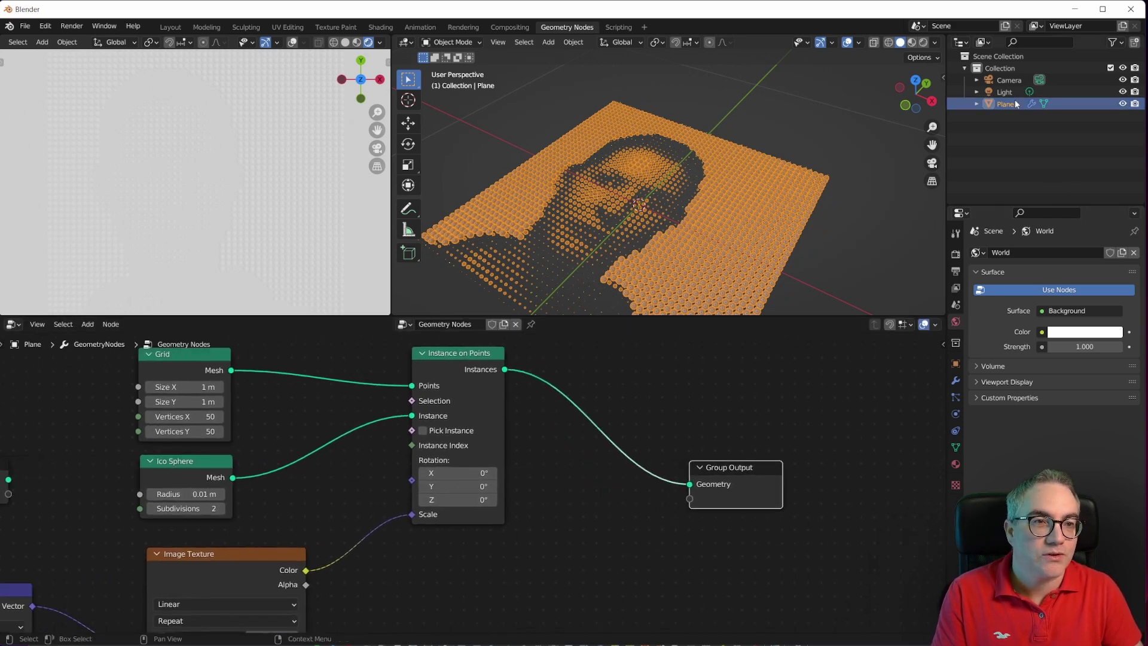
{"action": "left_click", "coordinate": [954, 466]}
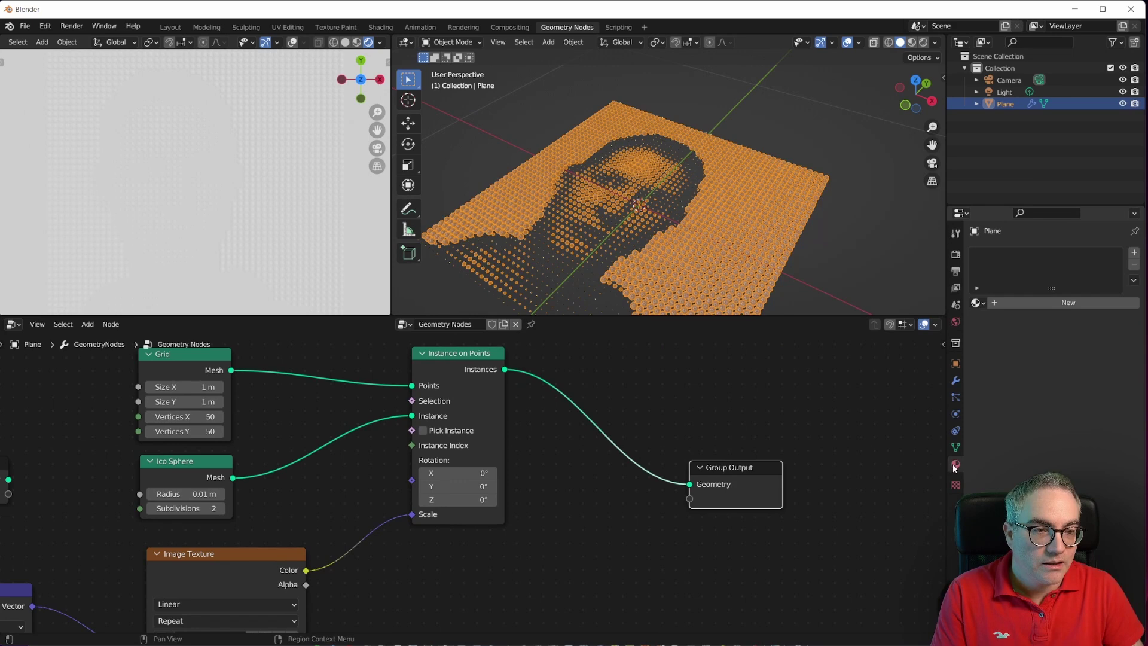
{"action": "left_click", "coordinate": [1020, 299]}
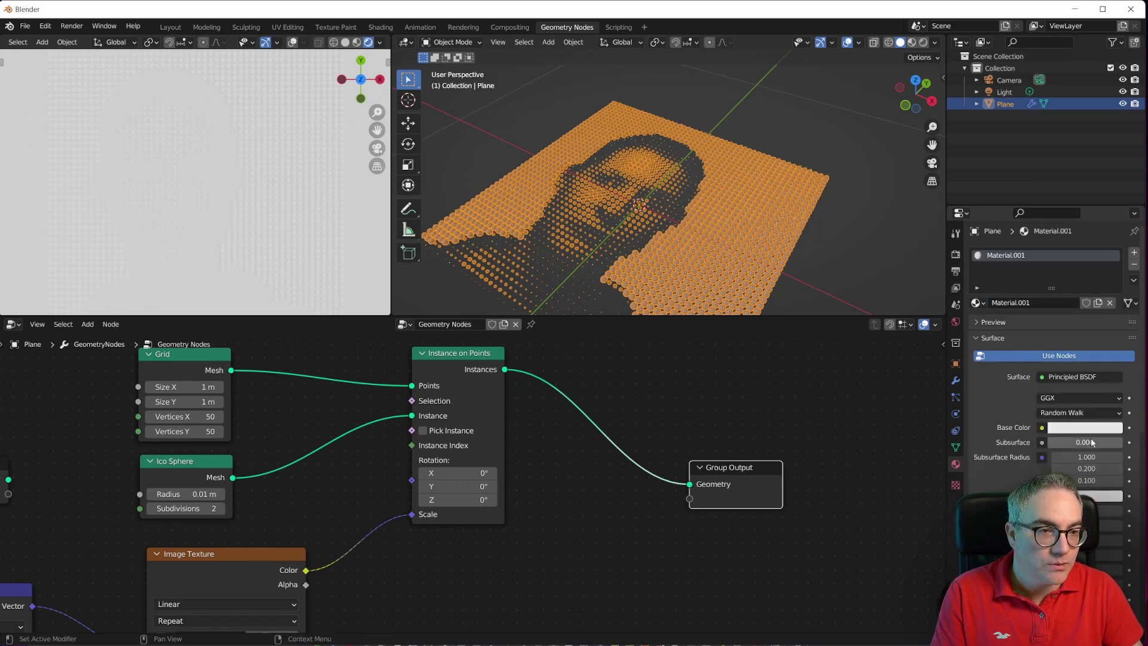
{"action": "left_click", "coordinate": [1074, 377]}
{"action": "left_click", "coordinate": [1002, 149]}
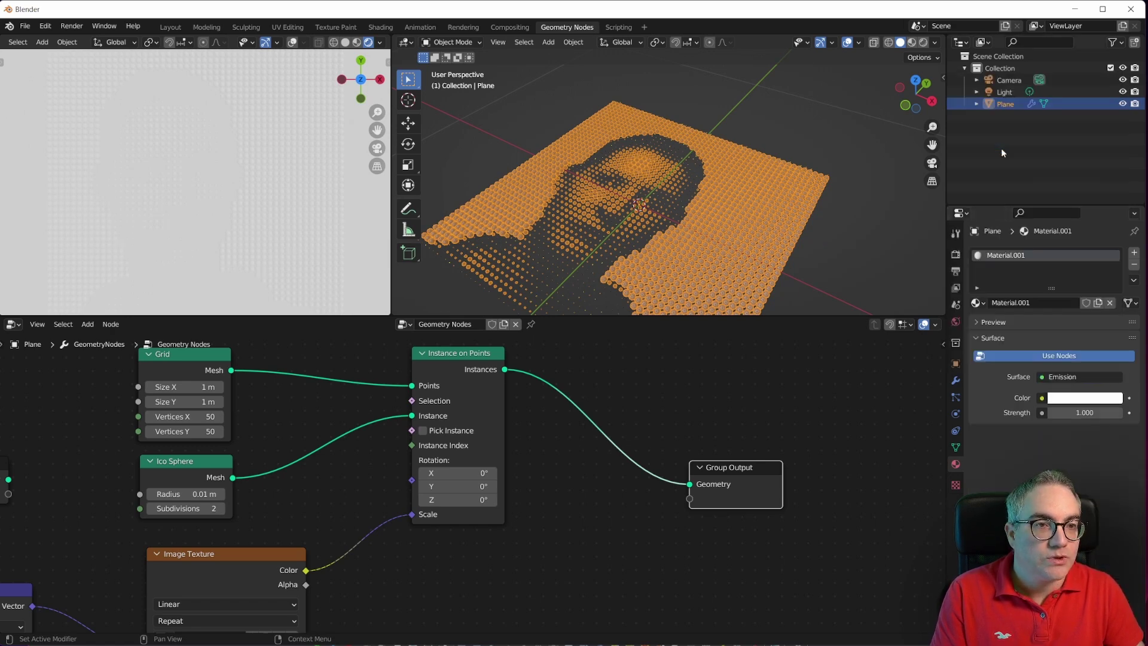
{"action": "left_click", "coordinate": [1083, 398]}
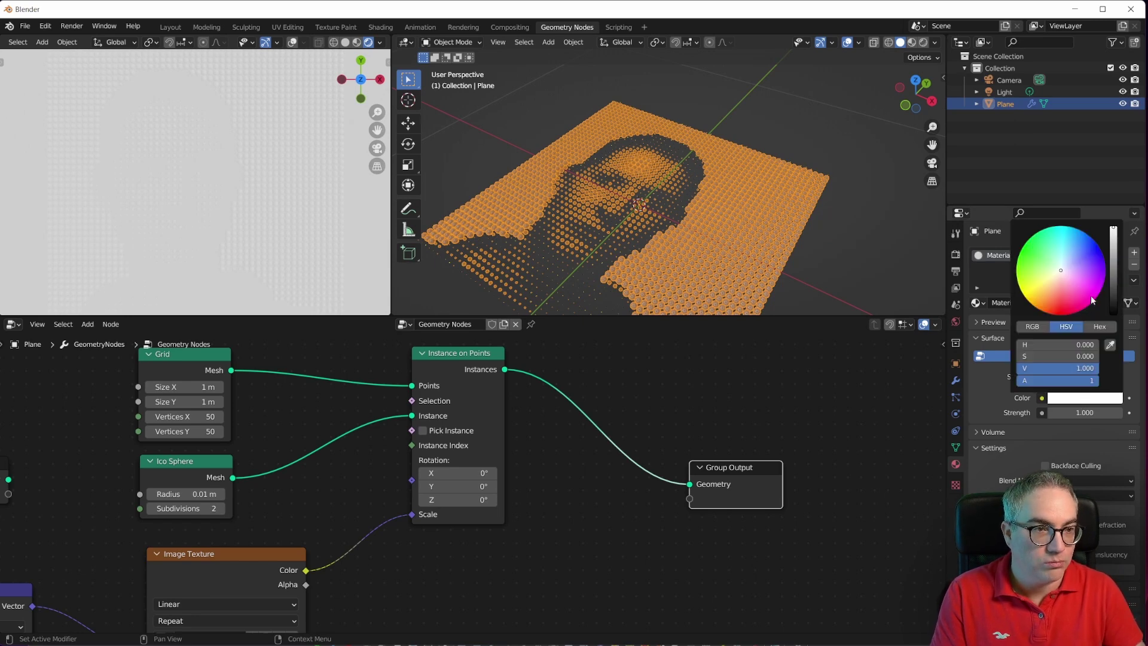
{"action": "left_click_drag", "start_coordinate": [1112, 293], "coordinate": [1112, 316]}
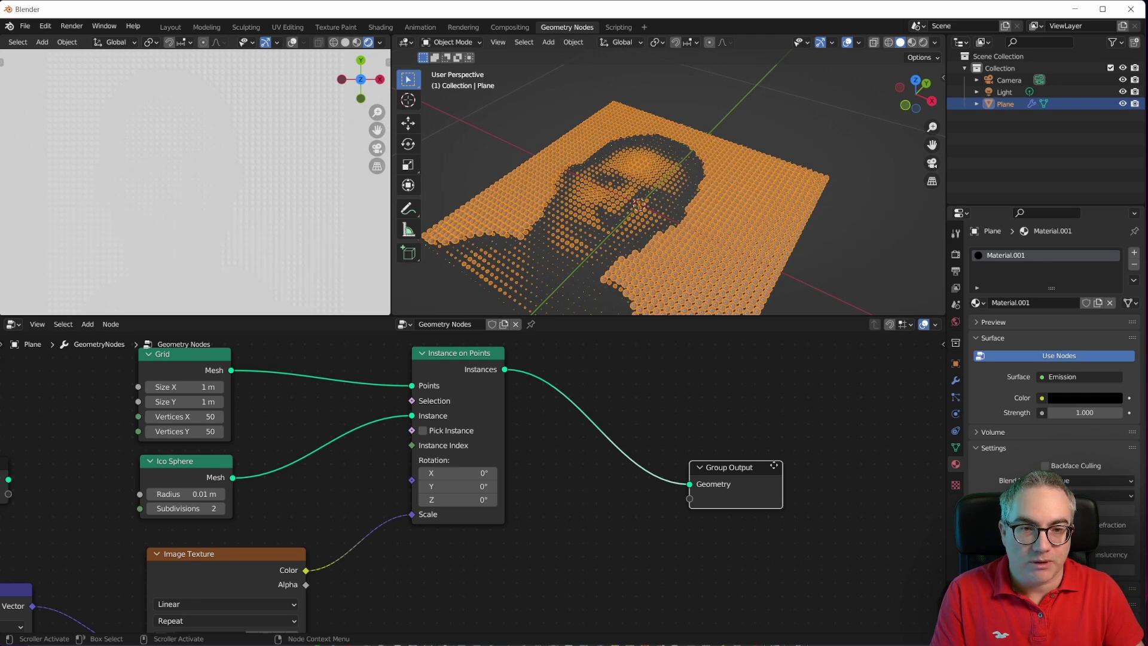
{"action": "left_click_drag", "start_coordinate": [741, 478], "coordinate": [785, 463]}
- Insert a Set Material node using Material.001 between Instance on Points and Group Output
{"action": "key", "text": "shift+a"}
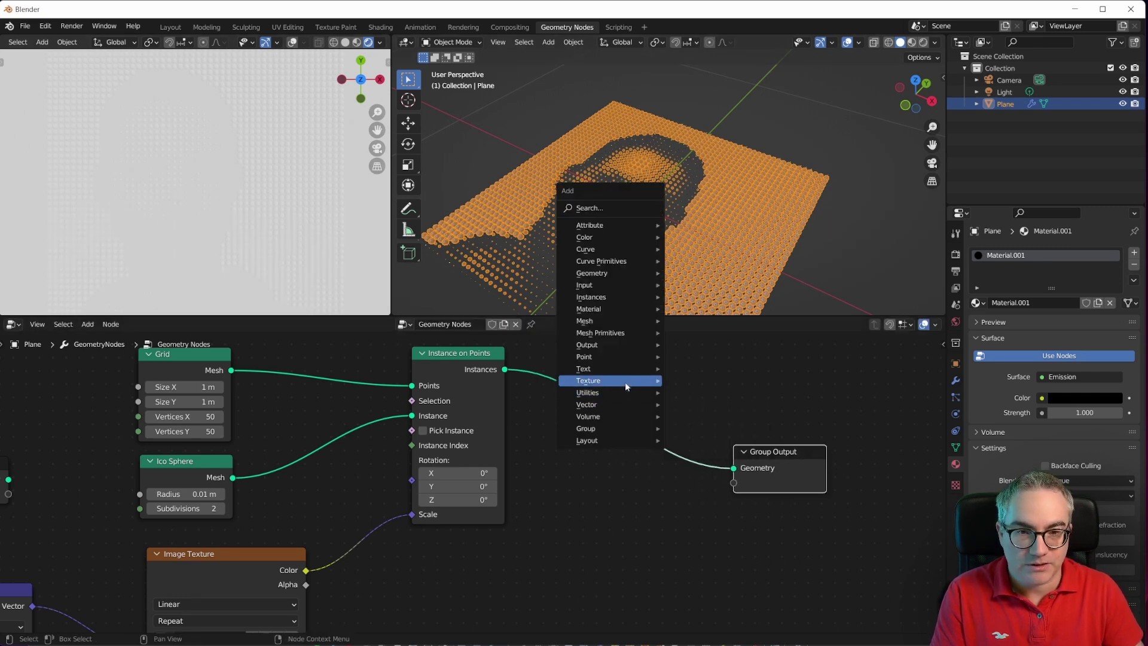
{"action": "mouse_move", "coordinate": [617, 338]}
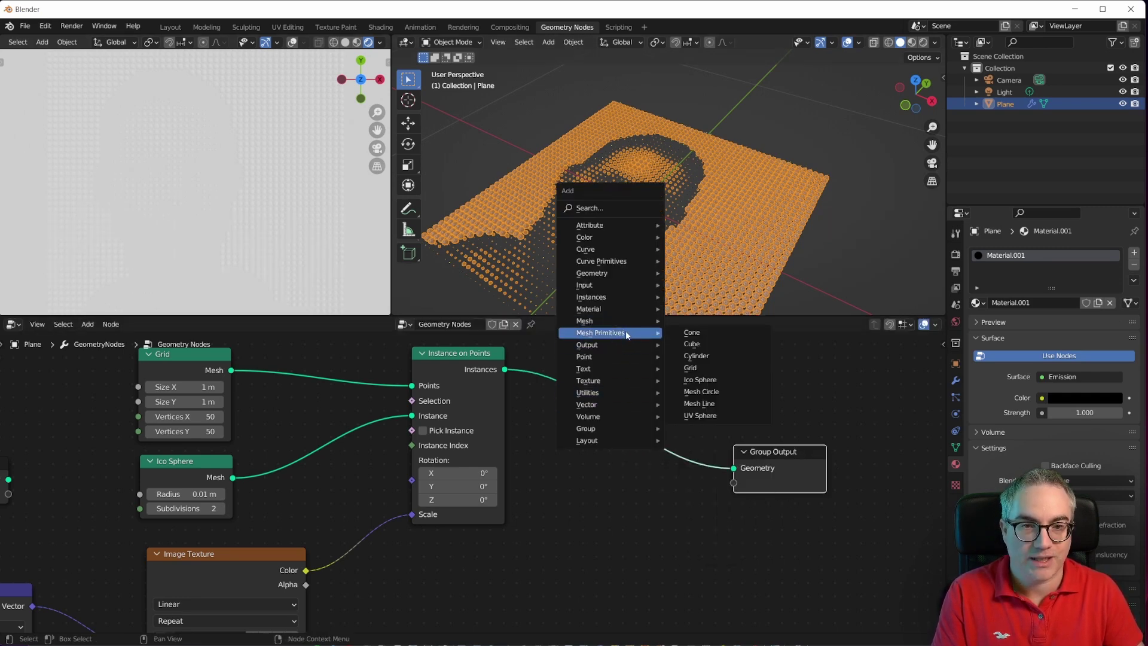
{"action": "mouse_move", "coordinate": [617, 312]}
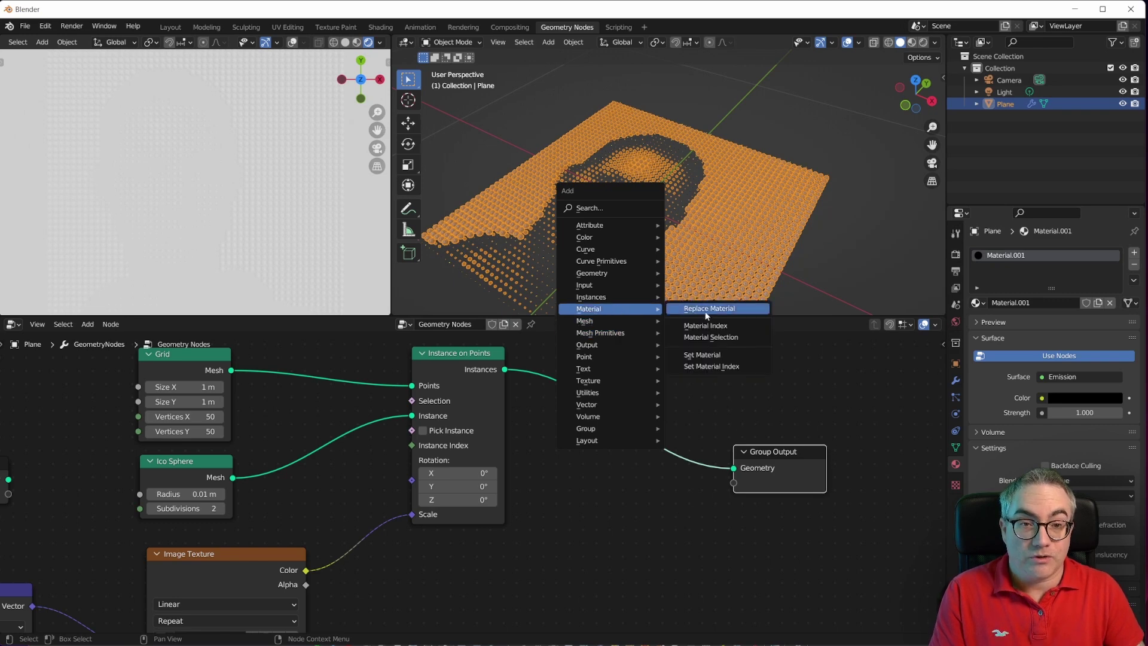
{"action": "left_click", "coordinate": [702, 354]}
{"action": "left_click", "coordinate": [627, 481]}
{"action": "left_click", "coordinate": [625, 465]}
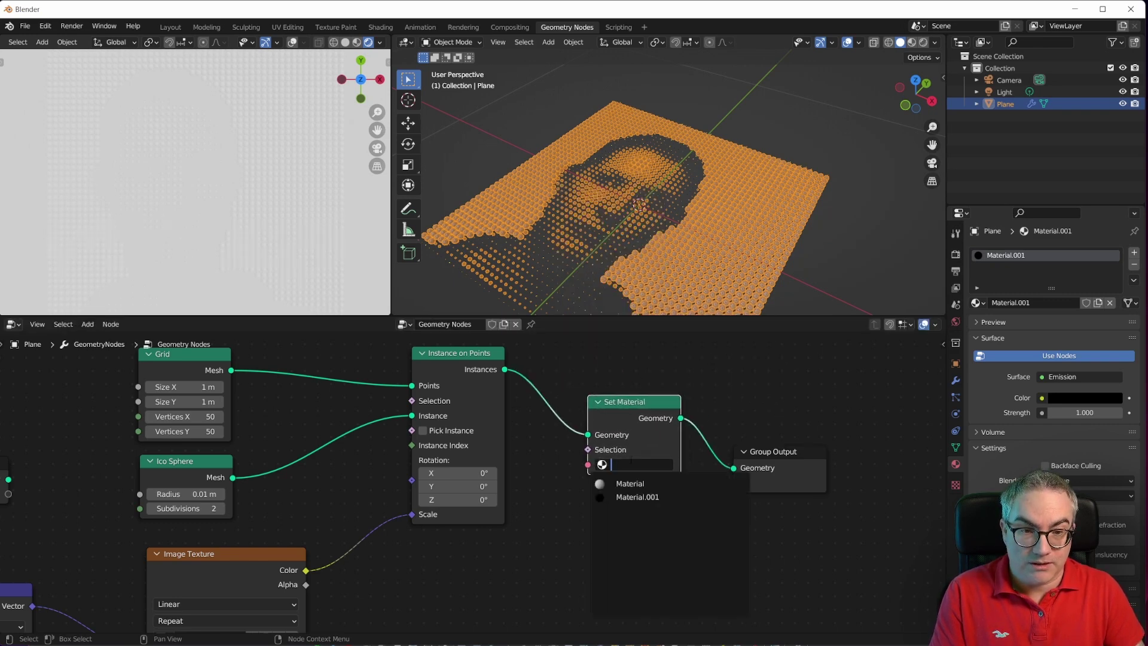
{"action": "left_click", "coordinate": [625, 483]}
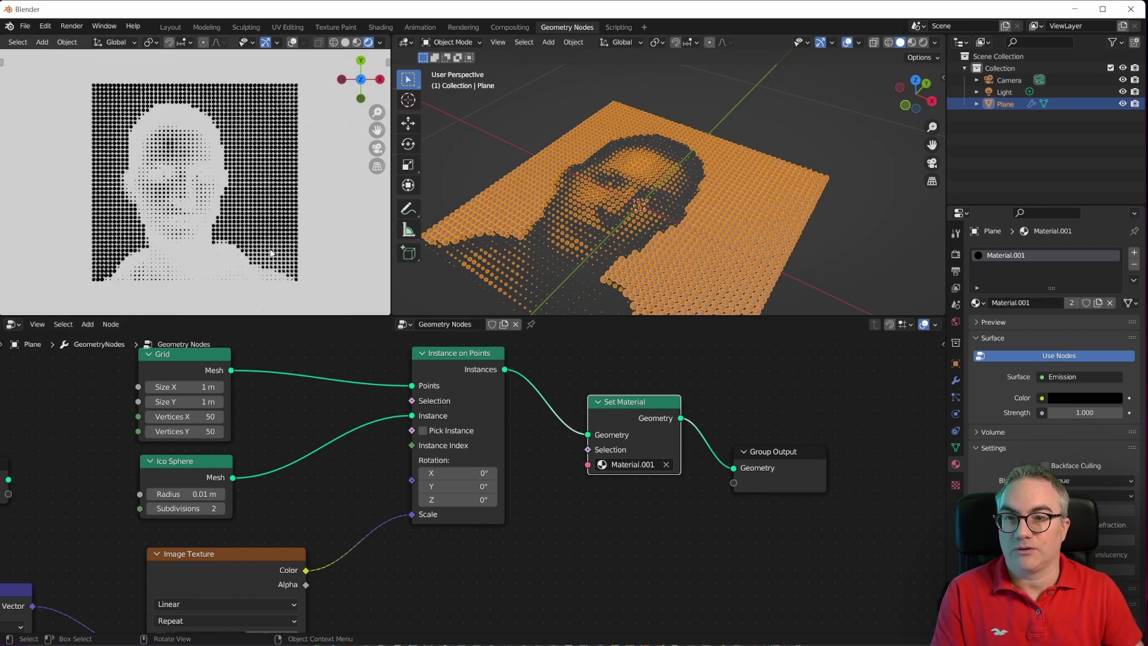
{"action": "scroll", "coordinate": [225, 186], "scroll_direction": "down", "scroll_amount": 2}
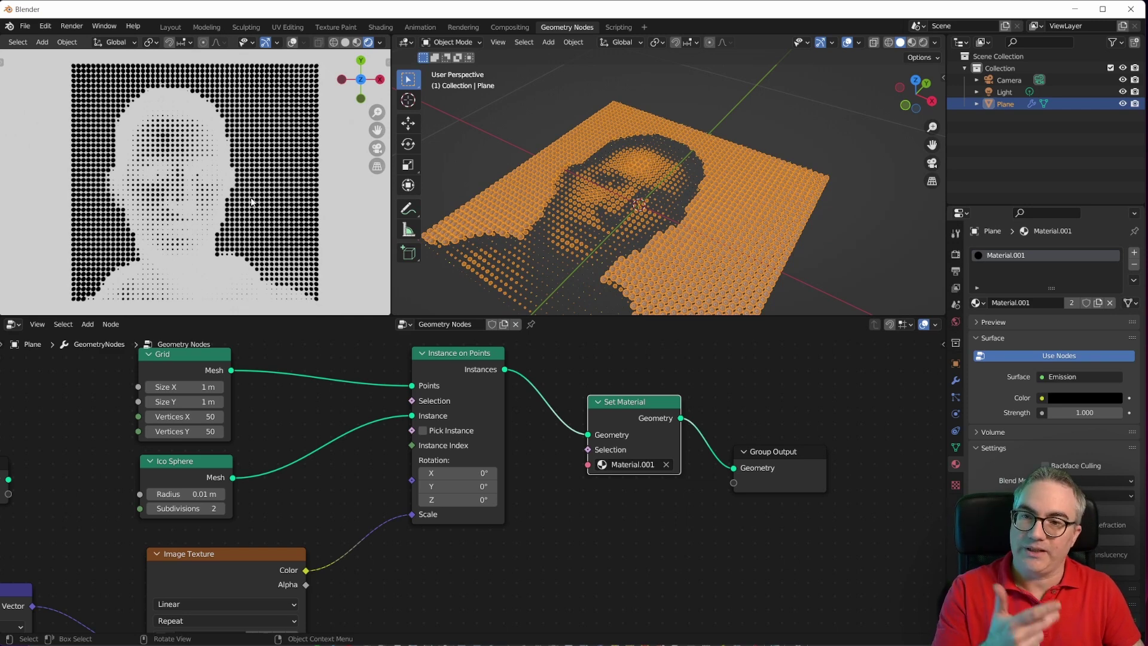
{"action": "middle_click_drag", "start_coordinate": [569, 558], "coordinate": [647, 498]}
- Move the Image Texture node left and Instance on Points right to make room
{"action": "left_click", "coordinate": [304, 504]}
{"action": "left_click_drag", "start_coordinate": [303, 504], "coordinate": [263, 517]}
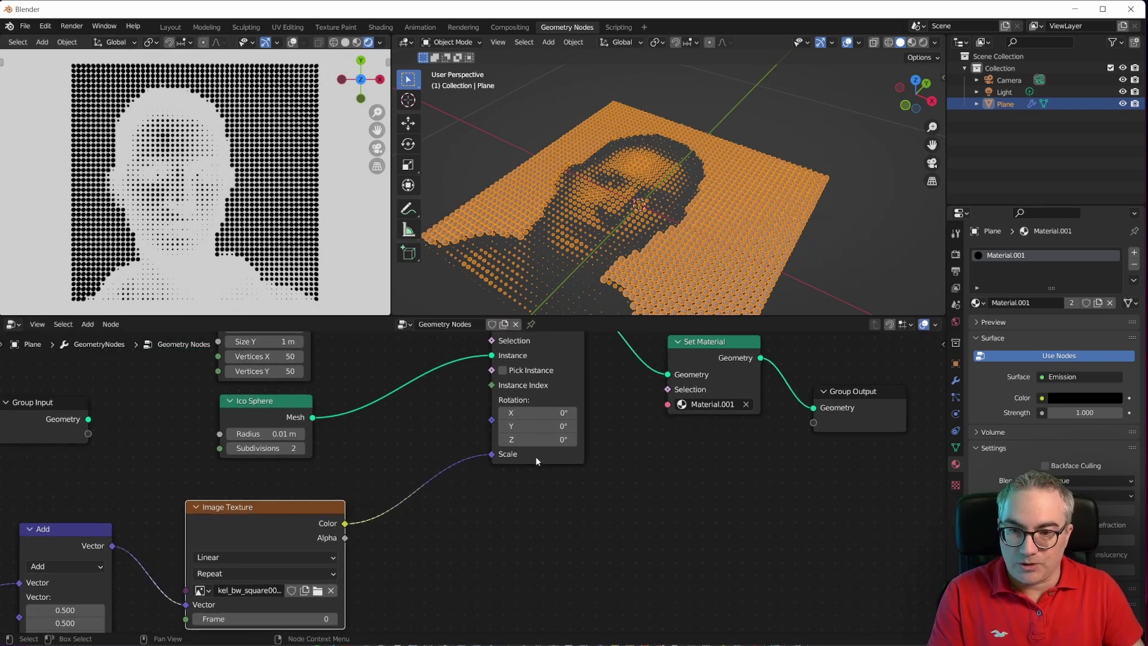
{"action": "scroll", "coordinate": [564, 412], "scroll_direction": "down", "scroll_amount": 1}
{"action": "middle_click_drag", "start_coordinate": [541, 335], "coordinate": [536, 371]}
{"action": "left_click_drag", "start_coordinate": [537, 371], "coordinate": [585, 371]}
{"action": "scroll", "coordinate": [584, 371], "scroll_direction": "up", "scroll_amount": 1}
{"action": "middle_click_drag", "start_coordinate": [455, 574], "coordinate": [453, 459]}
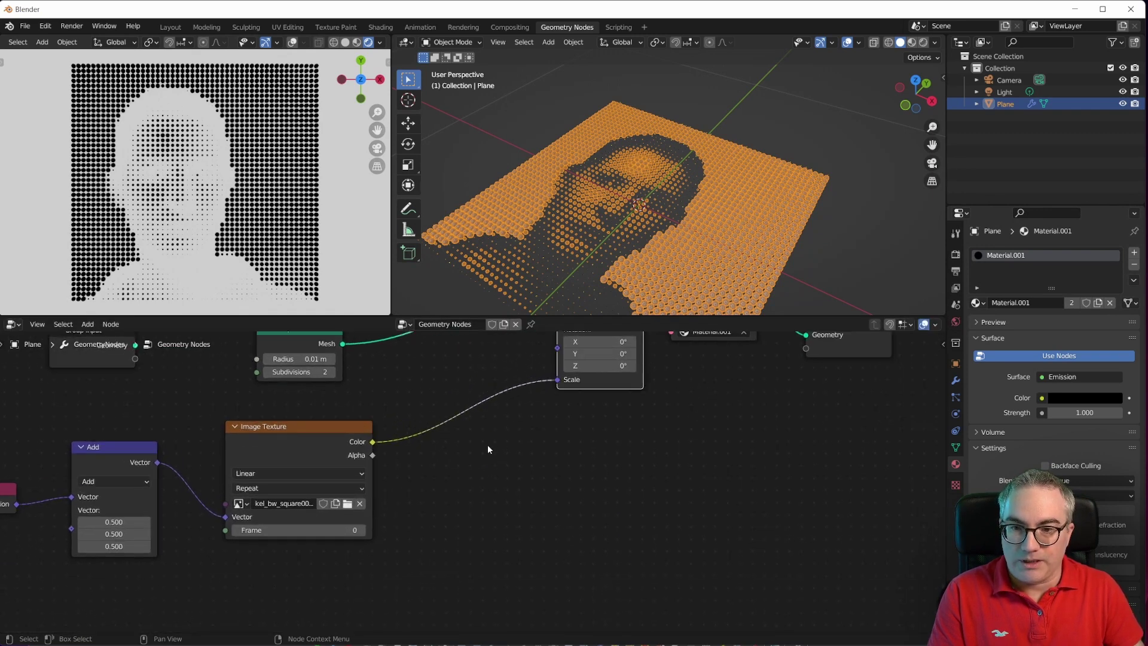
- Drop a Float Curve node onto the Image Texture Color to Scale link
{"action": "key", "text": "shift+a"}
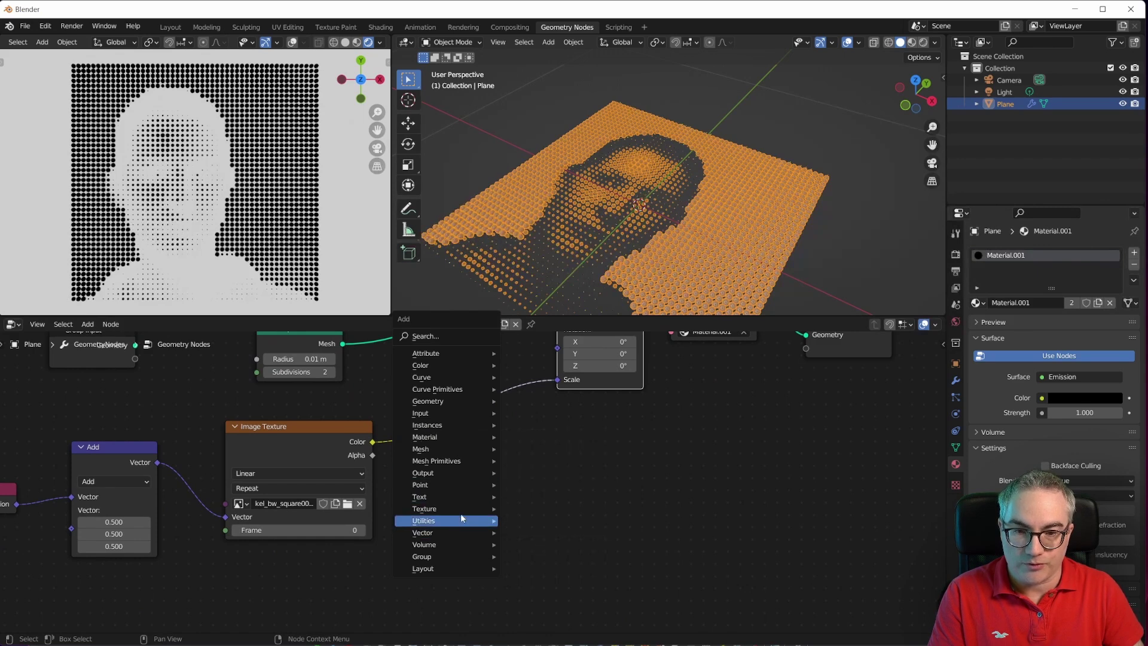
{"action": "mouse_move", "coordinate": [461, 525]}
{"action": "left_click", "coordinate": [537, 448]}
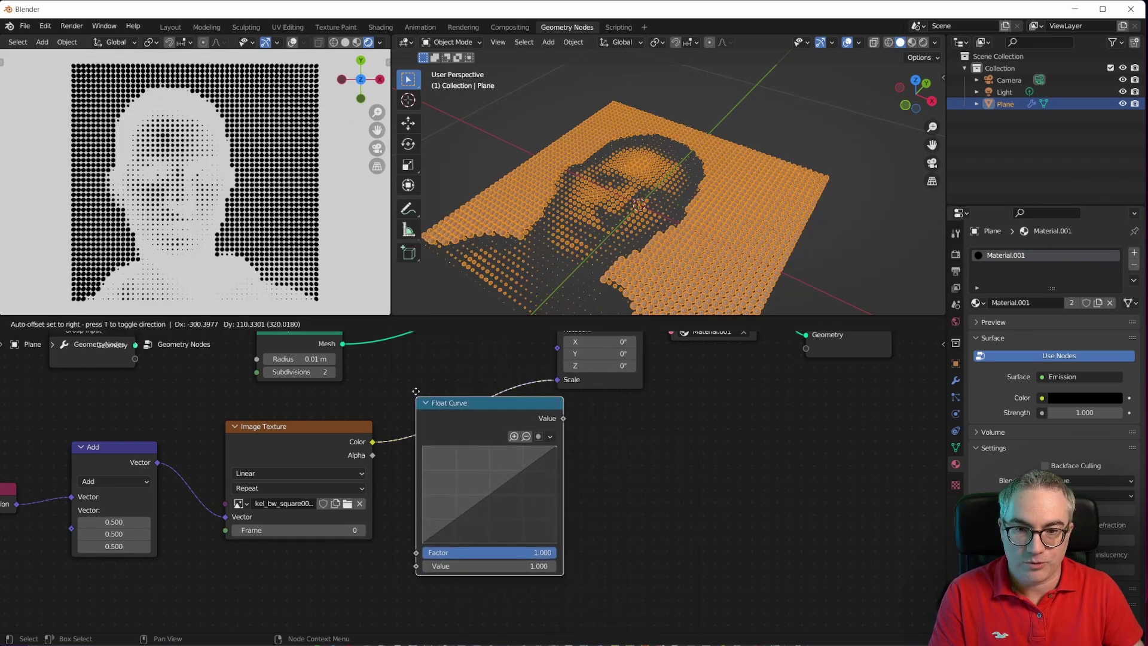
{"action": "left_click", "coordinate": [585, 445]}
{"action": "middle_click_drag", "start_coordinate": [586, 444], "coordinate": [564, 526]}
{"action": "scroll", "coordinate": [487, 563], "scroll_direction": "up", "scroll_amount": 1}
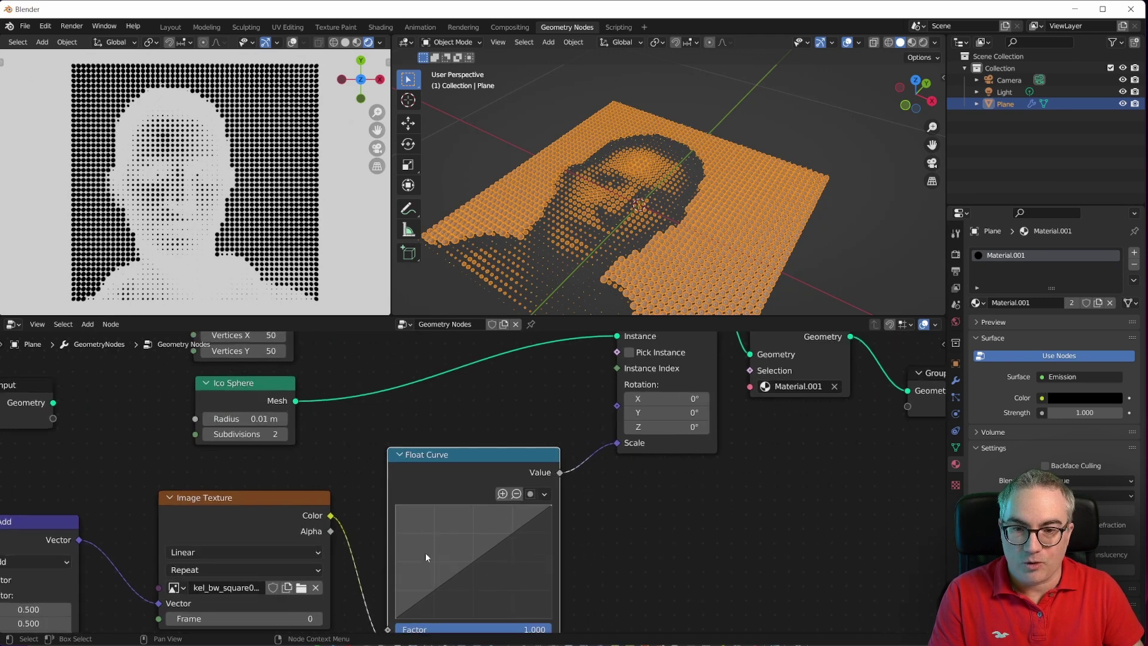
{"action": "middle_click_drag", "start_coordinate": [395, 542], "coordinate": [406, 470]}
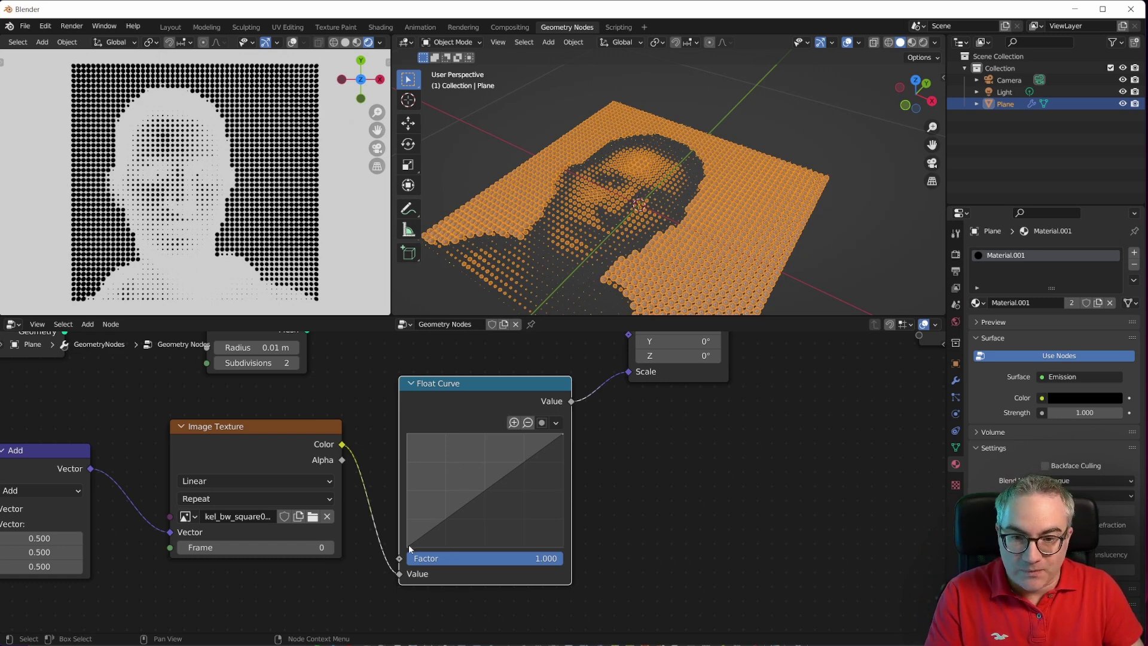
- Invert the Float Curve: start point at top, end point at 0.2150, plus a middle bend point
{"action": "left_click_drag", "start_coordinate": [408, 544], "coordinate": [408, 434]}
{"action": "left_click_drag", "start_coordinate": [562, 436], "coordinate": [557, 540]}
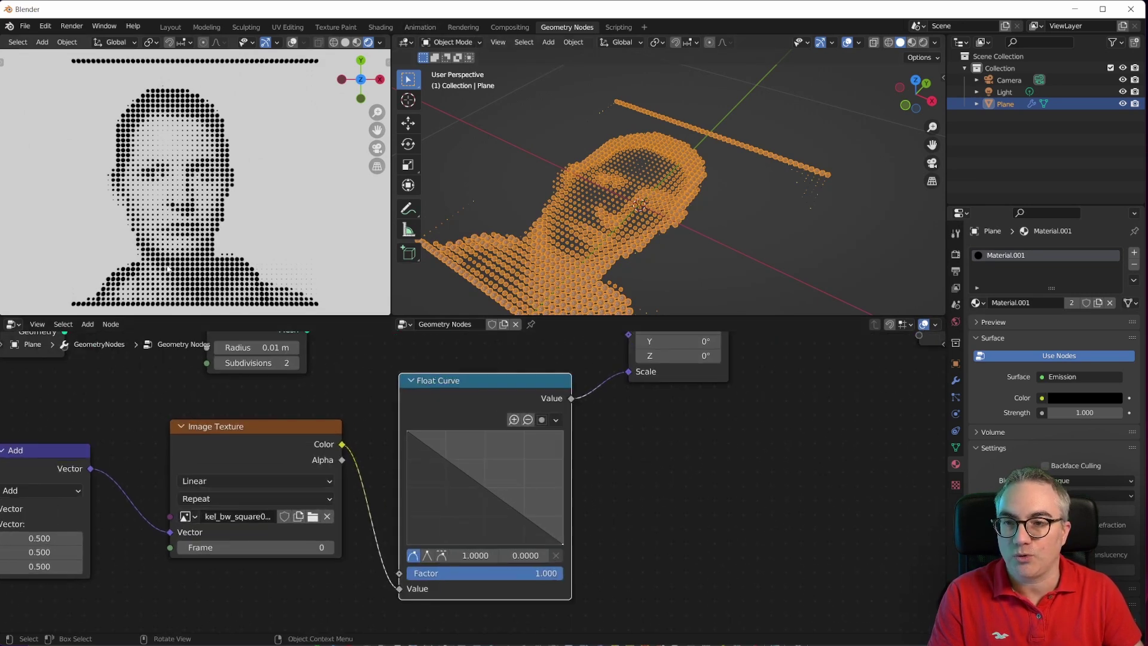
{"action": "scroll", "coordinate": [576, 550], "scroll_direction": "up", "scroll_amount": 2}
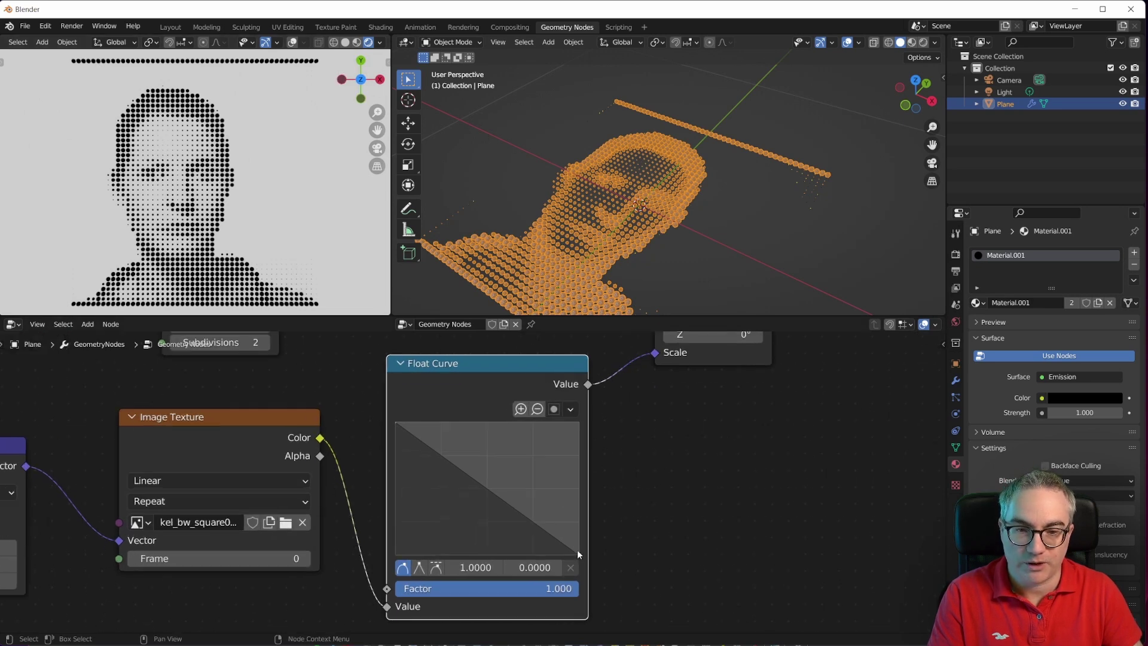
{"action": "mouse_move", "coordinate": [482, 483]}
{"action": "left_mouse_down"}
{"action": "mouse_move", "coordinate": [443, 495]}
{"action": "mouse_move", "coordinate": [493, 471]}
{"action": "mouse_move", "coordinate": [501, 482]}
{"action": "mouse_move", "coordinate": [454, 507]}
{"action": "mouse_move", "coordinate": [491, 471]}
{"action": "left_mouse_up"}
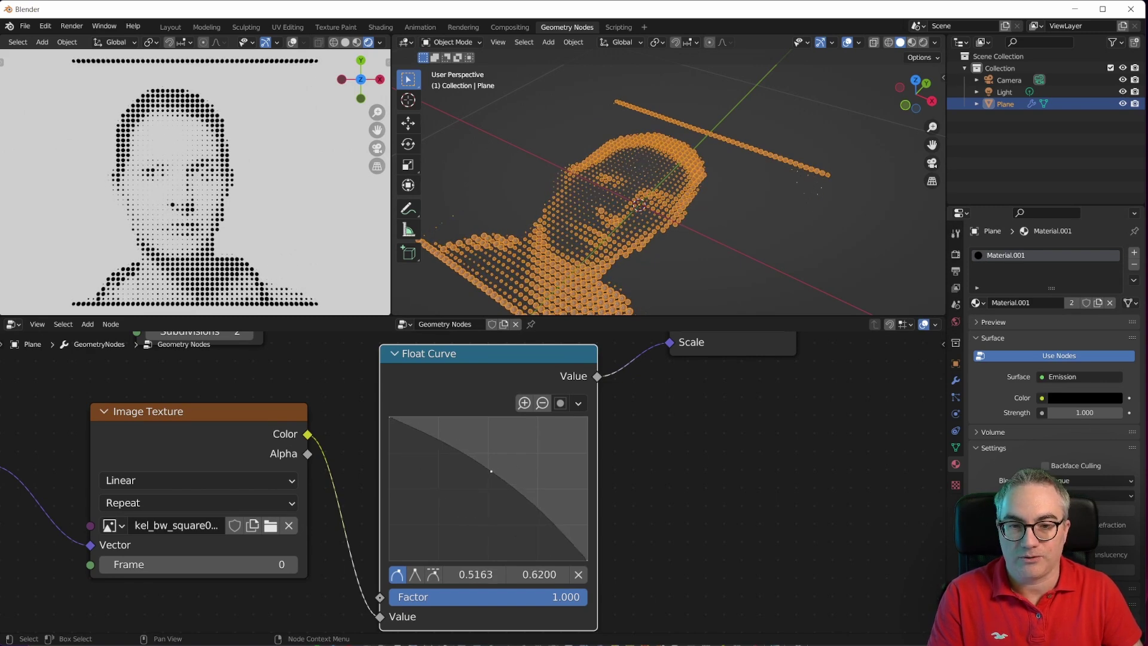
{"action": "left_click_drag", "start_coordinate": [389, 426], "coordinate": [389, 428]}
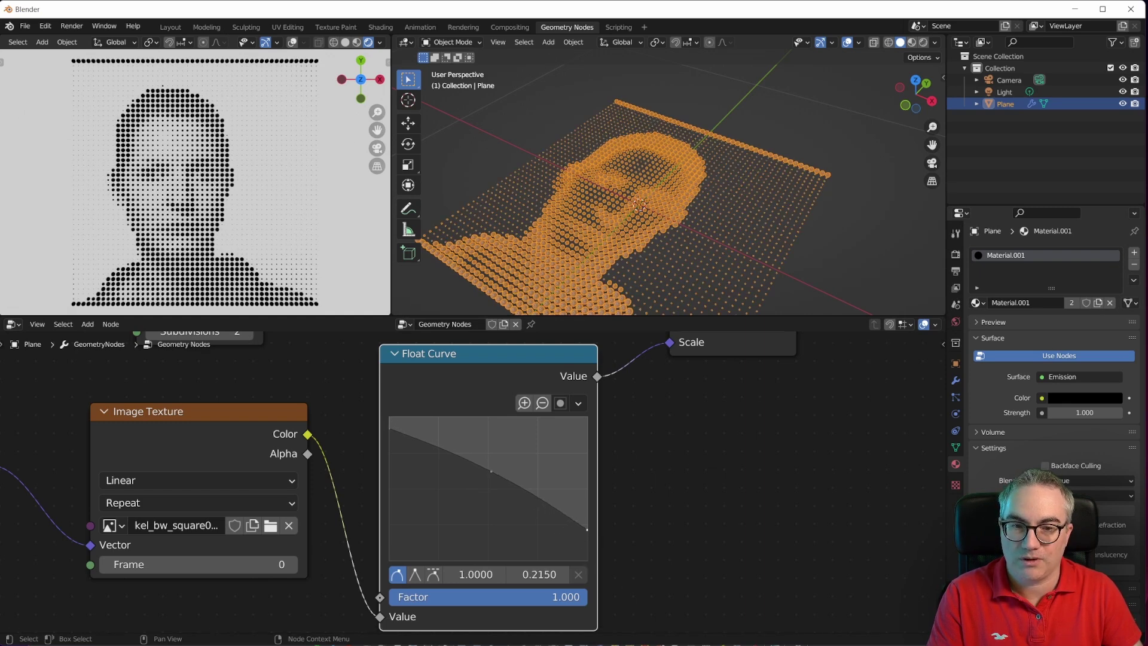
{"action": "scroll", "coordinate": [190, 146], "scroll_direction": "up", "scroll_amount": 6}
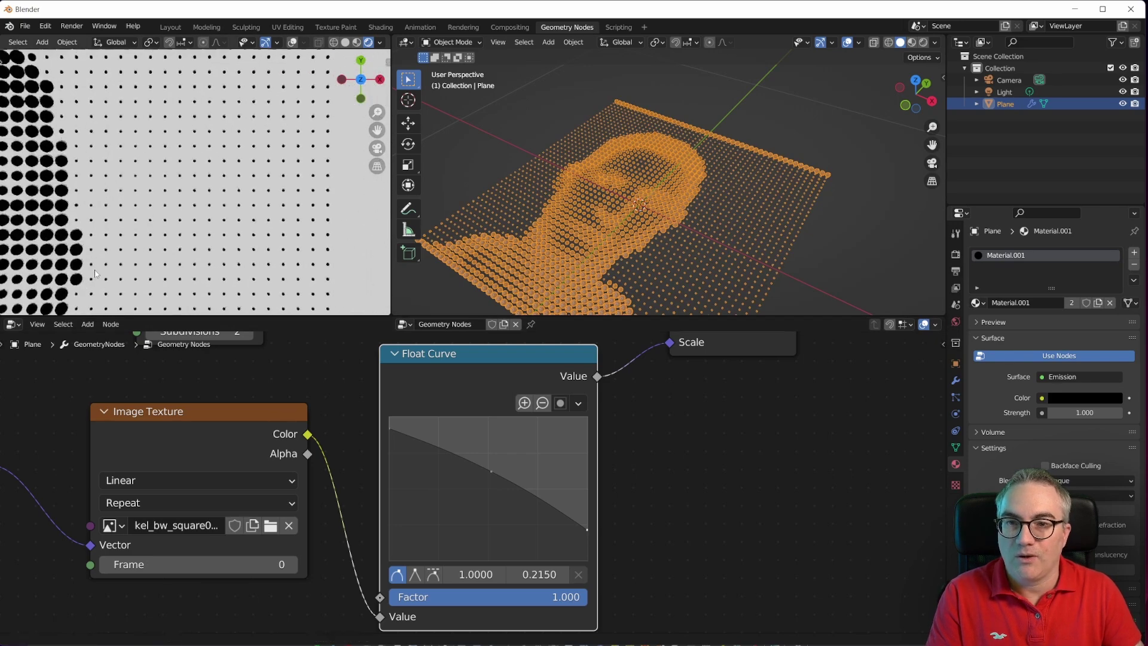
{"action": "scroll", "coordinate": [155, 146], "scroll_direction": "down", "scroll_amount": 5}
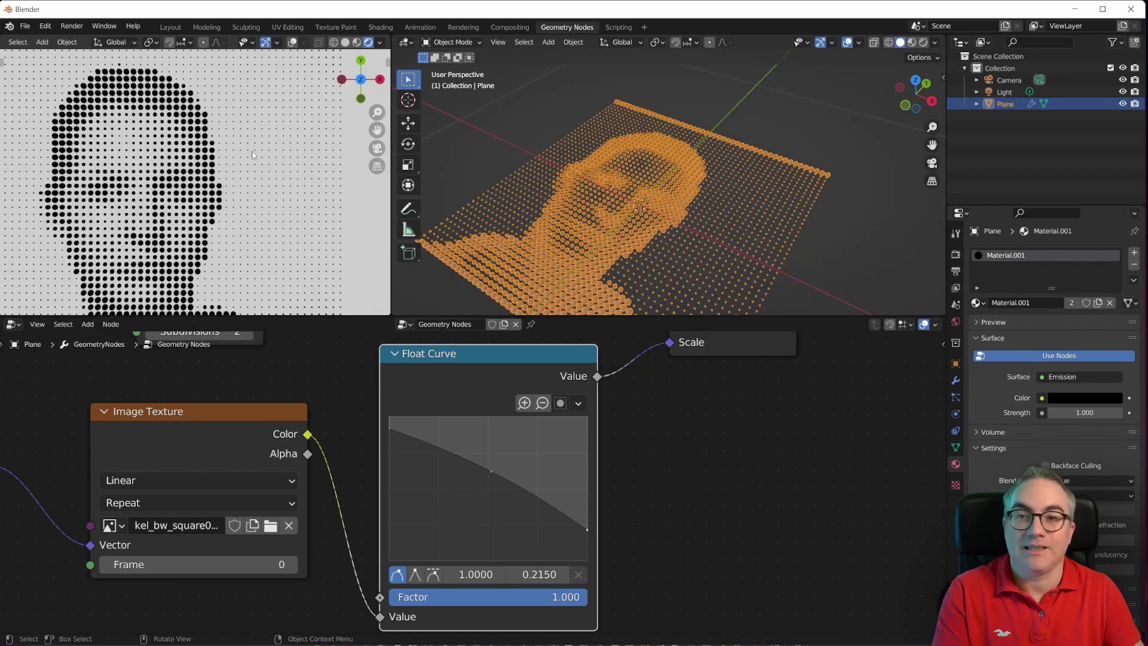
{"action": "scroll", "coordinate": [241, 146], "scroll_direction": "down", "scroll_amount": 3}
{"action": "scroll", "coordinate": [654, 223], "scroll_direction": "up", "scroll_amount": 5}
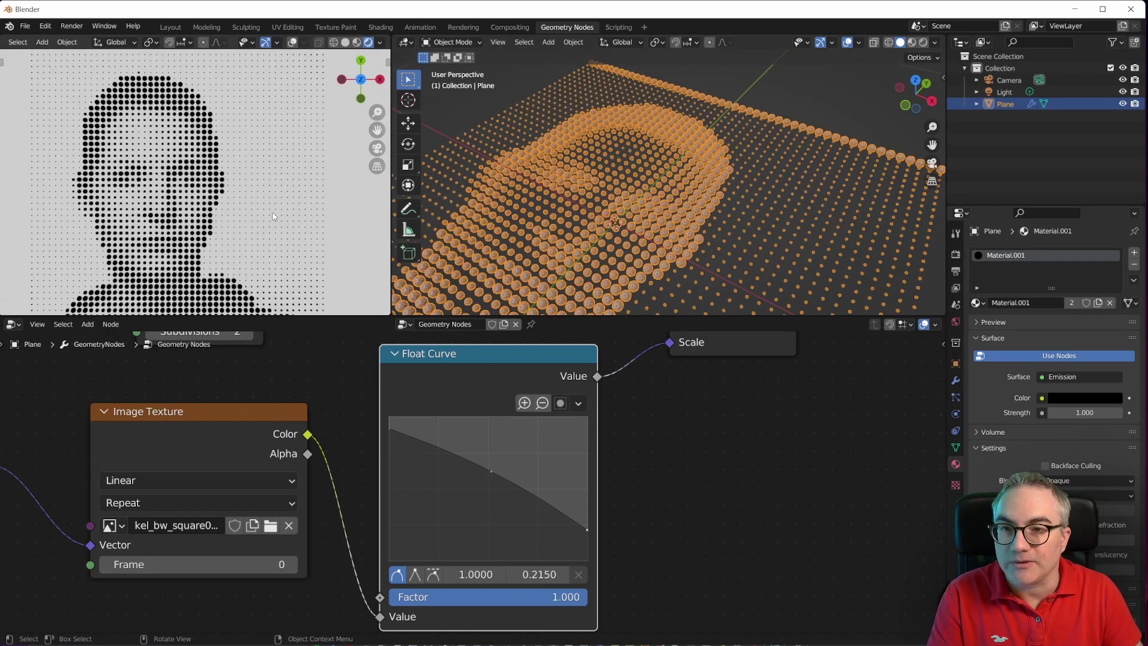
{"action": "scroll", "coordinate": [281, 224], "scroll_direction": "down", "scroll_amount": 2}
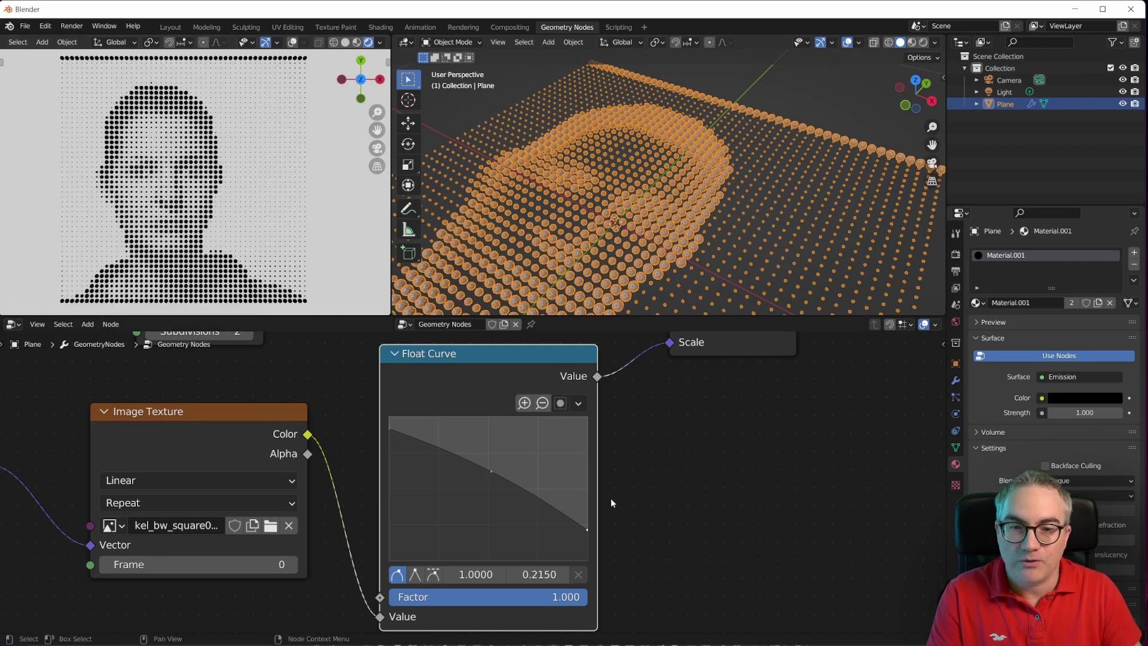
{"action": "scroll", "coordinate": [610, 490], "scroll_direction": "down", "scroll_amount": 3}
{"action": "middle_click_drag", "start_coordinate": [608, 482], "coordinate": [697, 531]}
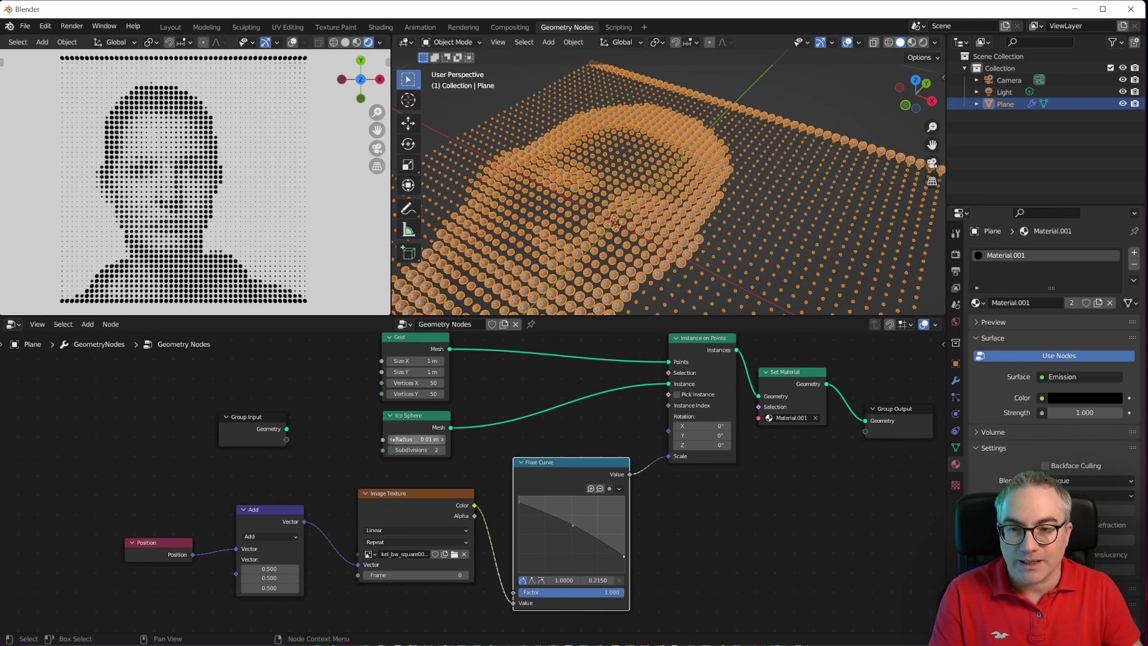
{"action": "left_click", "coordinate": [257, 512]}
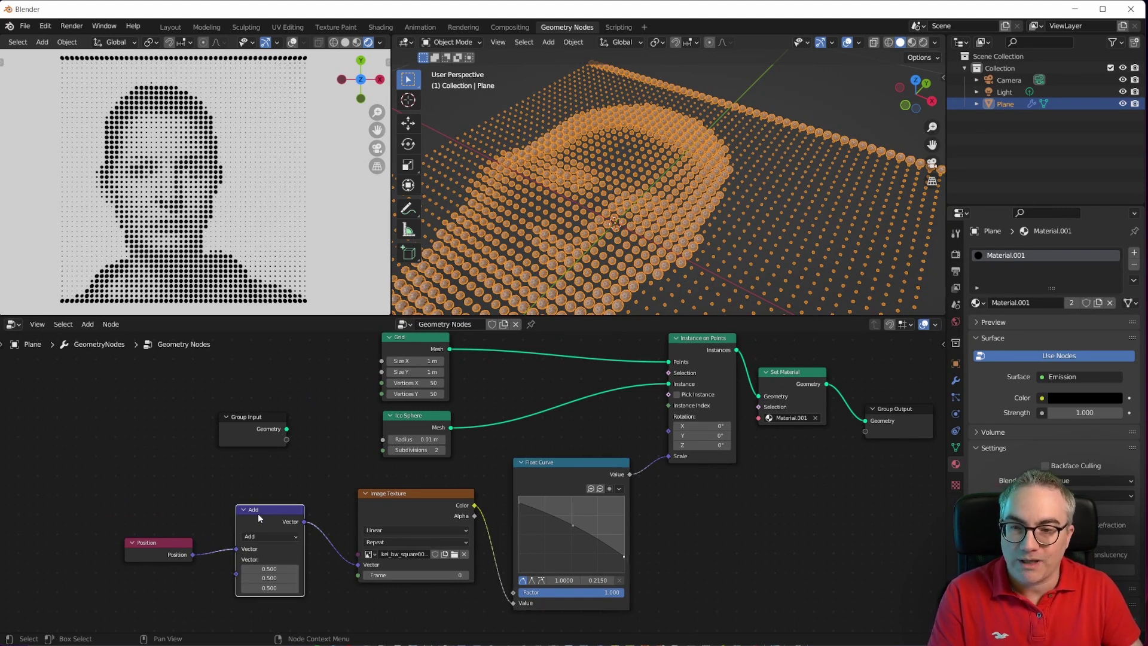
{"action": "left_click", "coordinate": [156, 543], "text": "shift"}
{"action": "key", "text": "x"}
{"action": "scroll", "coordinate": [396, 530], "scroll_direction": "up", "scroll_amount": 2}
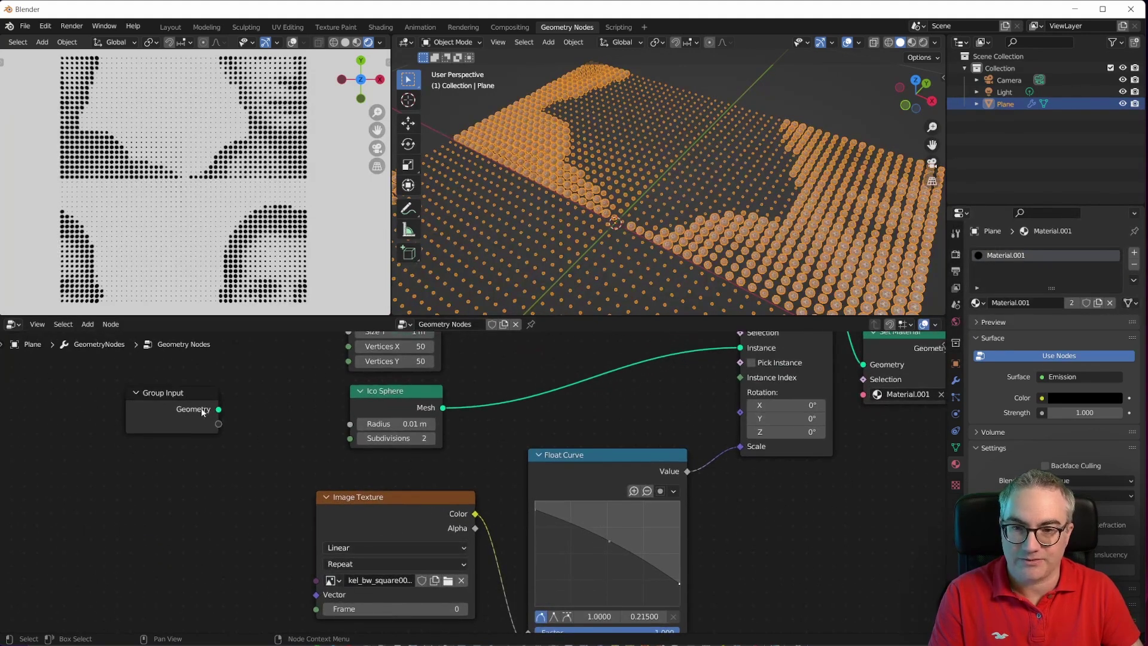
{"action": "left_click_drag", "start_coordinate": [201, 407], "coordinate": [156, 407]}
{"action": "left_click_drag", "start_coordinate": [315, 595], "coordinate": [288, 589]}
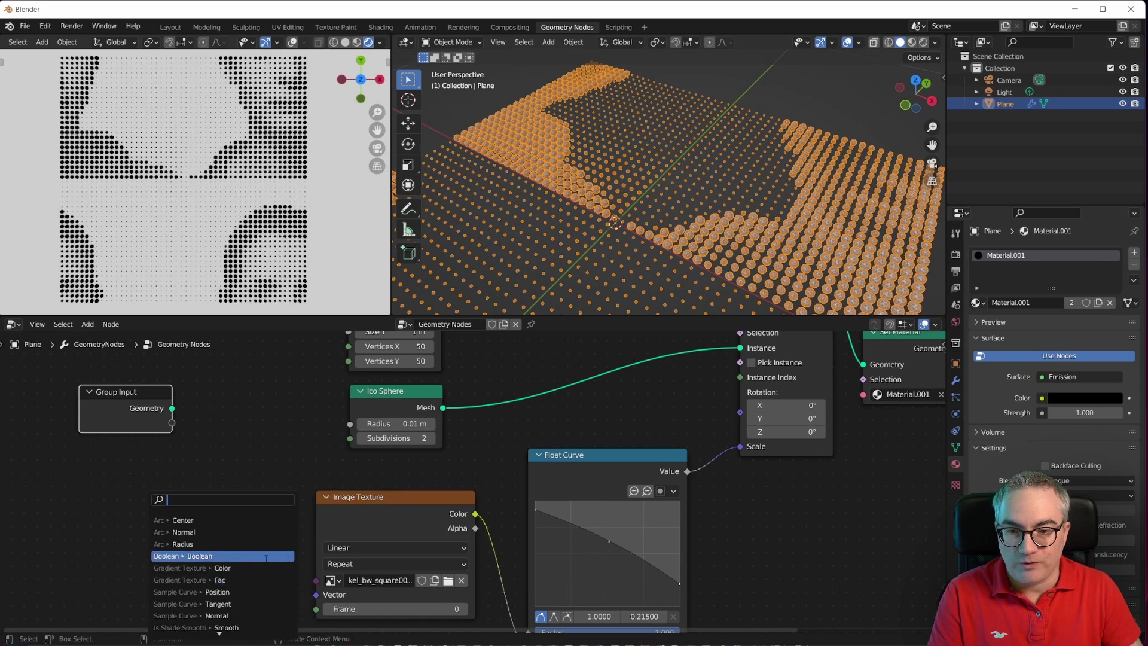
{"action": "key", "text": "shift+a"}
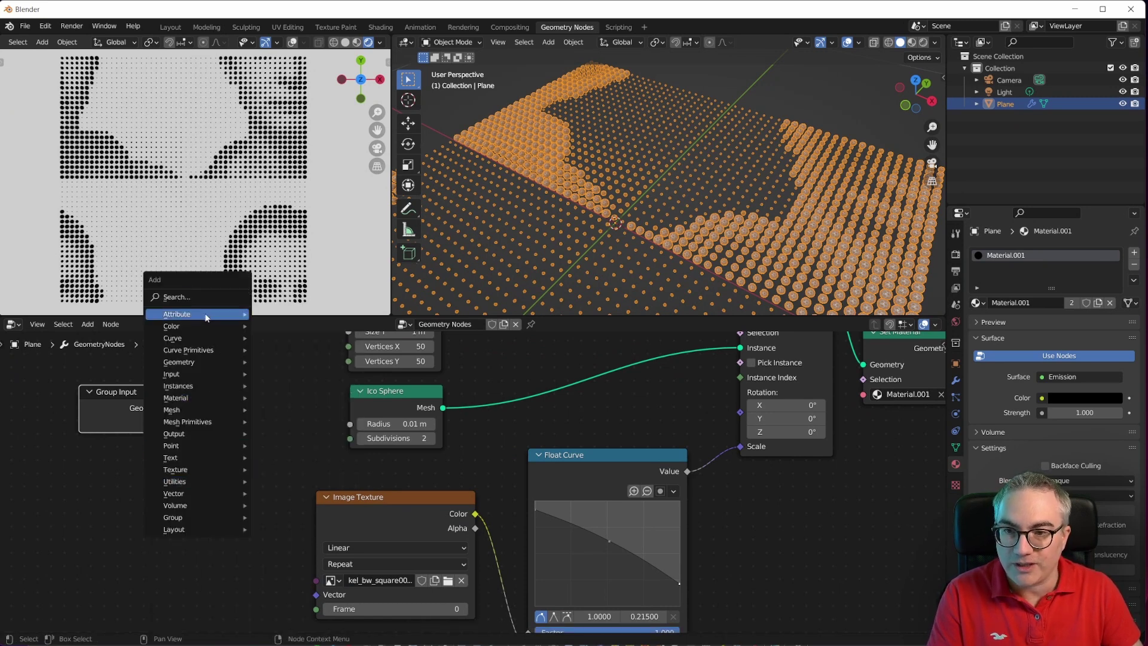
{"action": "left_click", "coordinate": [174, 297]}
{"action": "type", "text": "uv"}
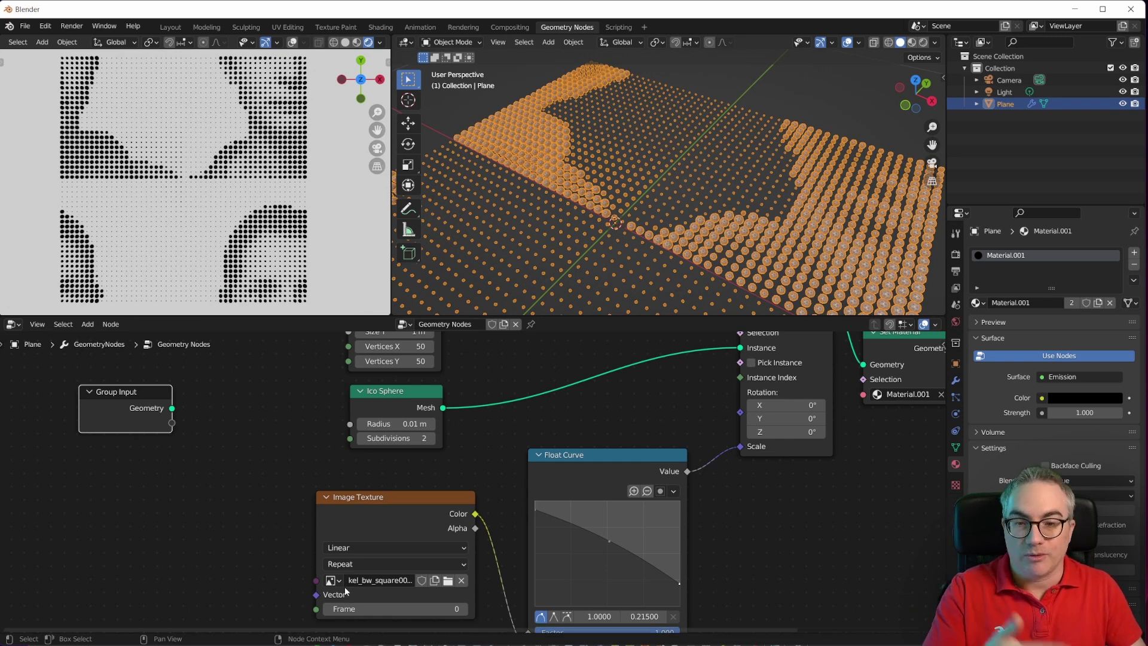
{"action": "scroll", "coordinate": [478, 507], "scroll_direction": "down", "scroll_amount": 2}
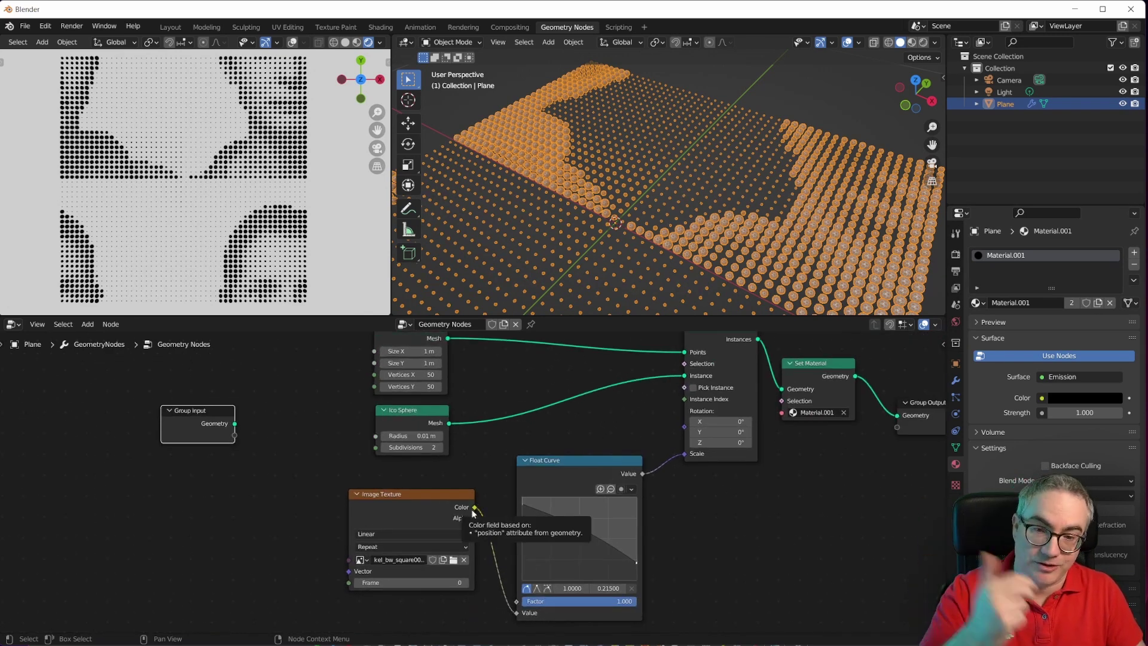
{"action": "scroll", "coordinate": [372, 541], "scroll_direction": "up", "scroll_amount": 1}
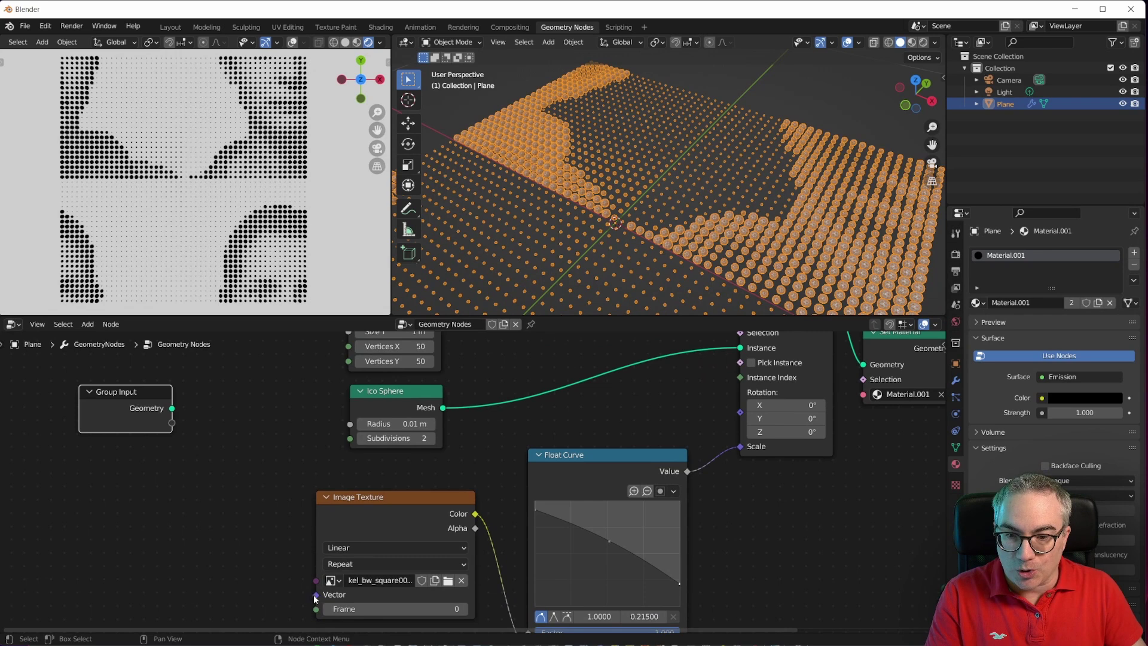
- Expose the Image Texture Vector as a modifier input and set it to the UVMap attribute
{"action": "left_click_drag", "start_coordinate": [315, 594], "coordinate": [172, 425]}
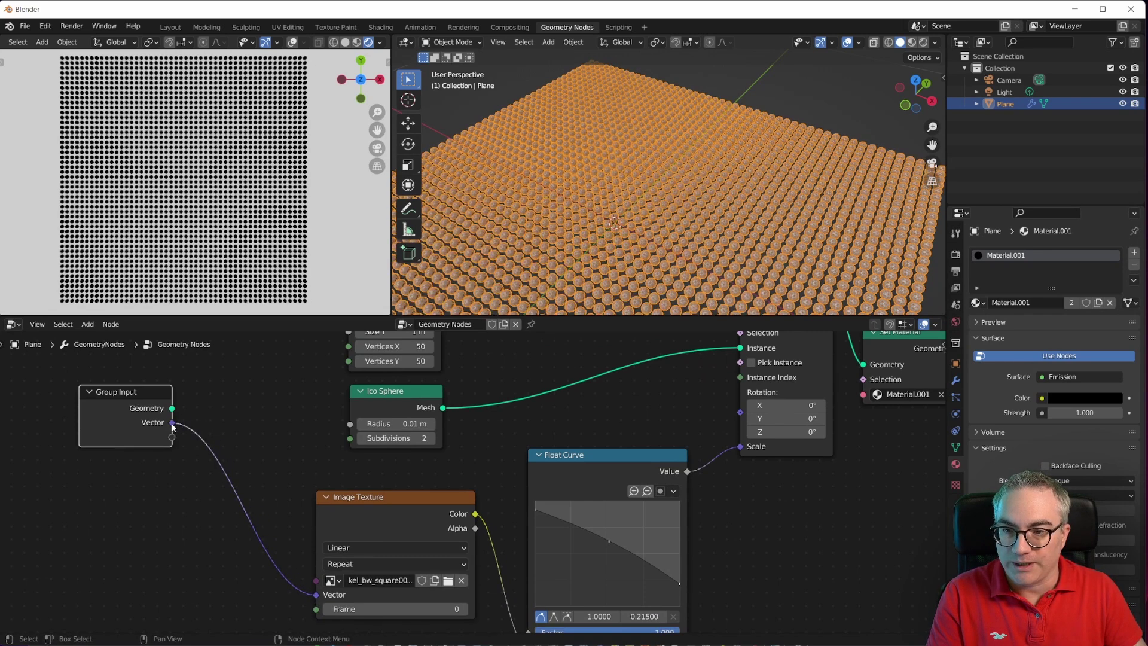
{"action": "left_click", "coordinate": [955, 380]}
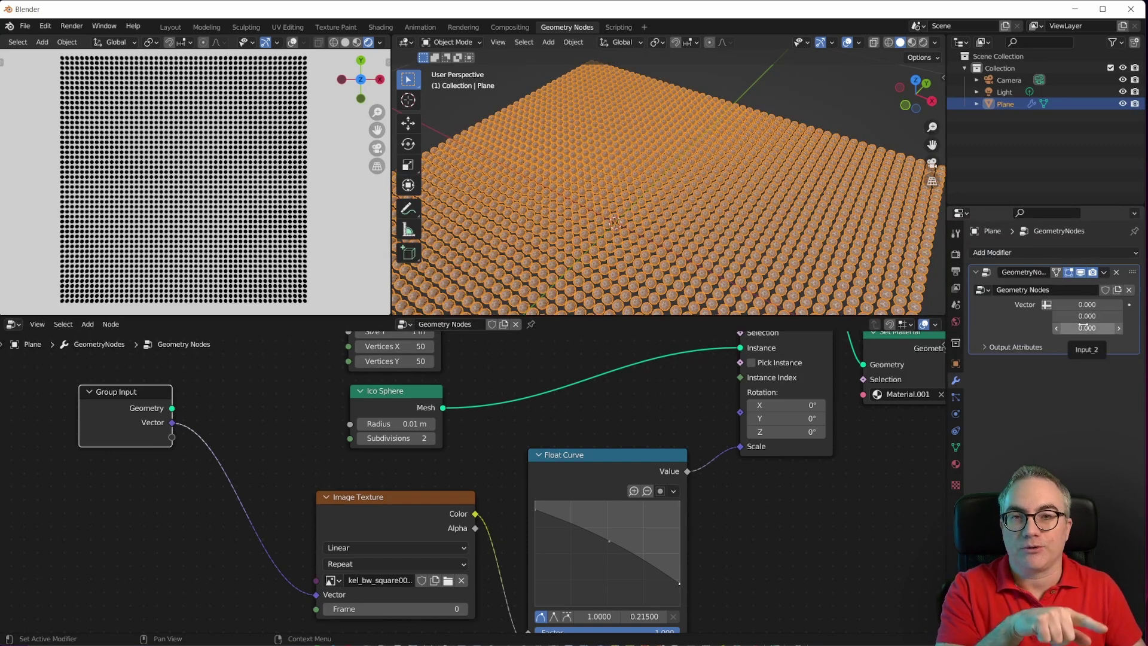
{"action": "left_click", "coordinate": [1047, 306]}
{"action": "left_click", "coordinate": [1076, 306]}
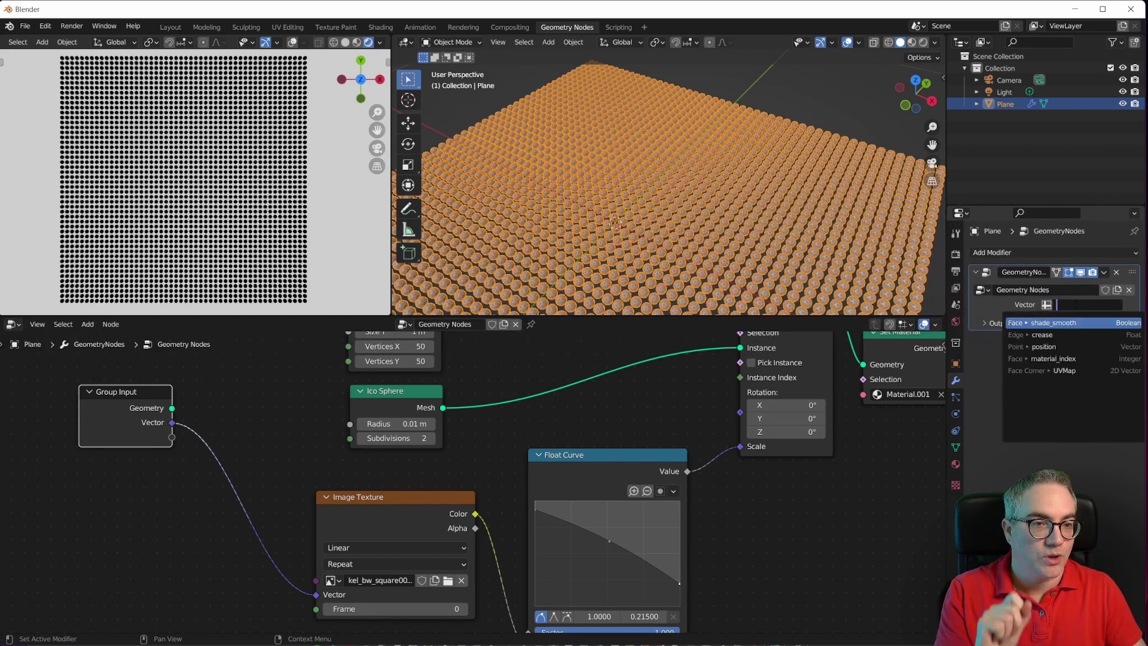
{"action": "left_click", "coordinate": [1052, 370]}
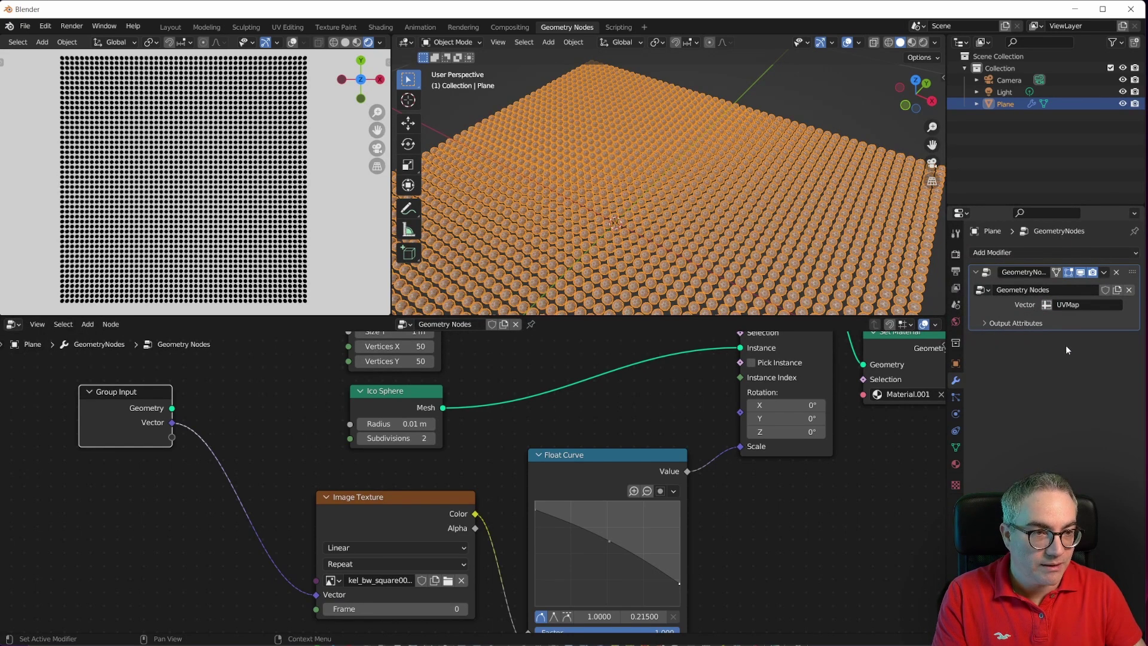
{"action": "left_click_drag", "start_coordinate": [136, 402], "coordinate": [117, 414]}
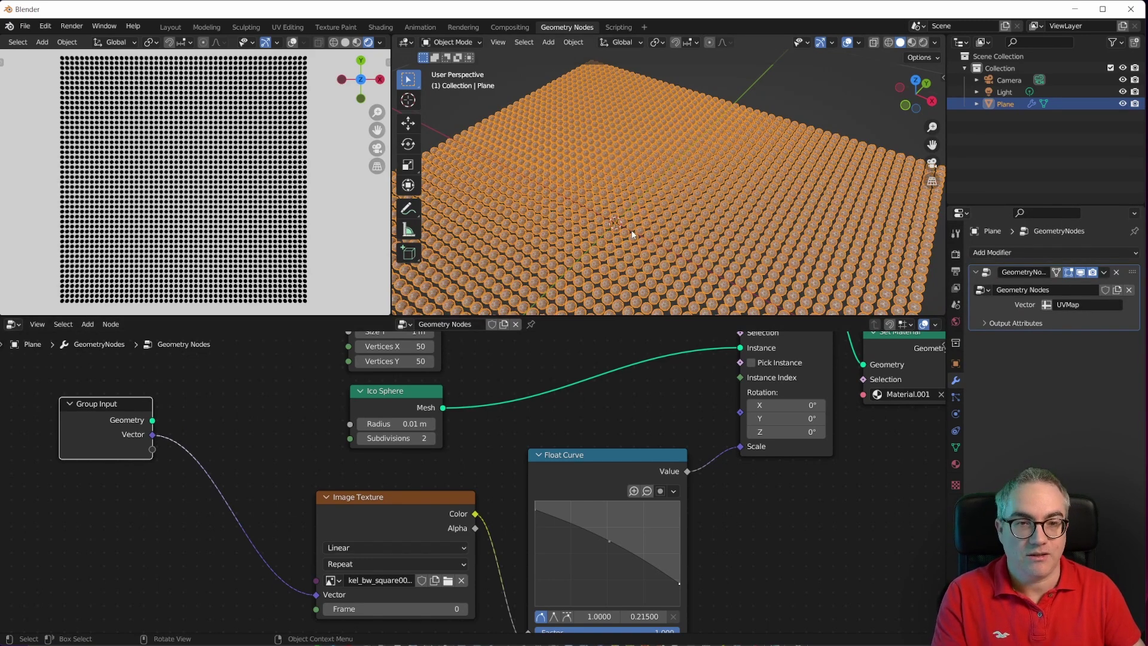
- Check the plane's UV maps in mesh data and view its UV layout over the image
{"action": "scroll", "coordinate": [631, 231], "scroll_direction": "down", "scroll_amount": 4}
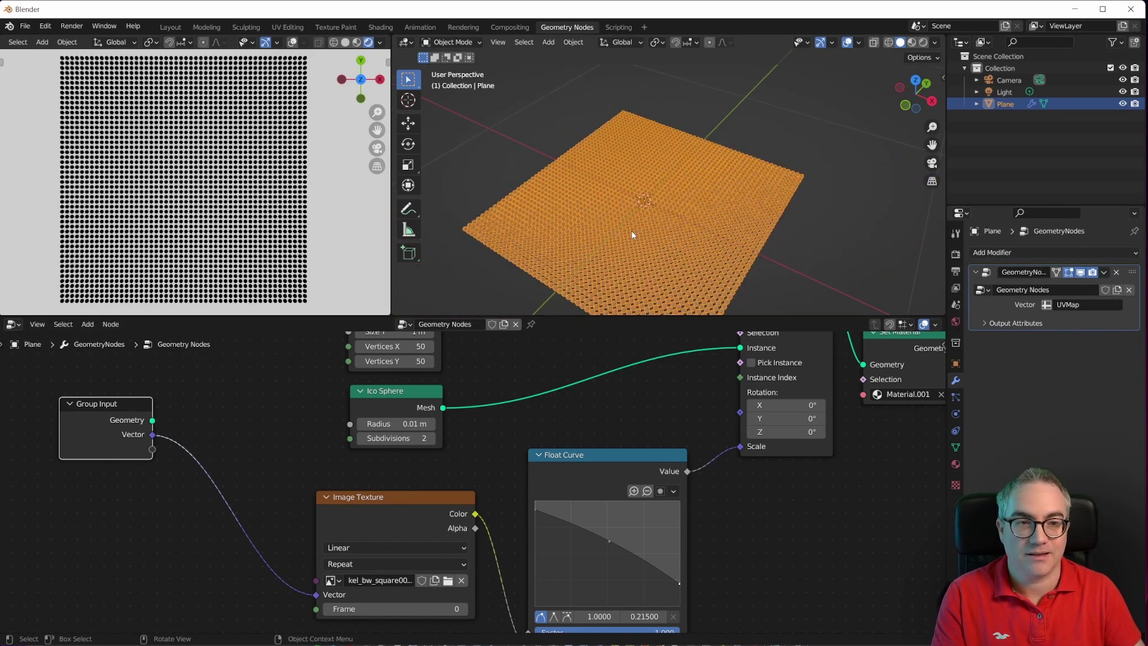
{"action": "left_click", "coordinate": [960, 447]}
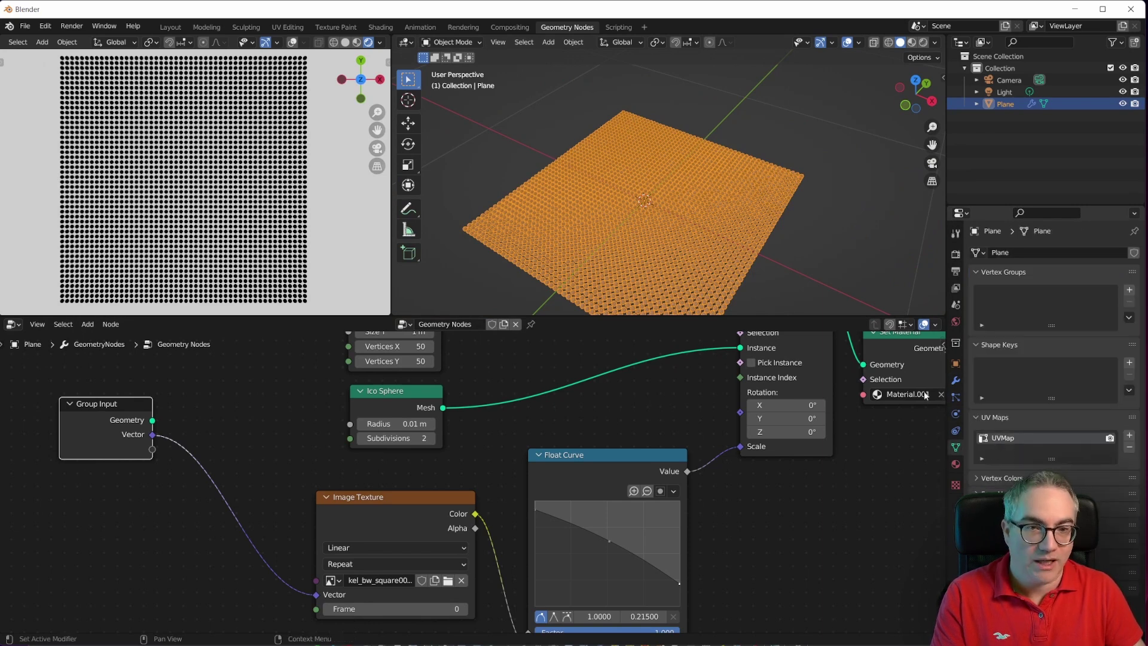
{"action": "left_click", "coordinate": [288, 28]}
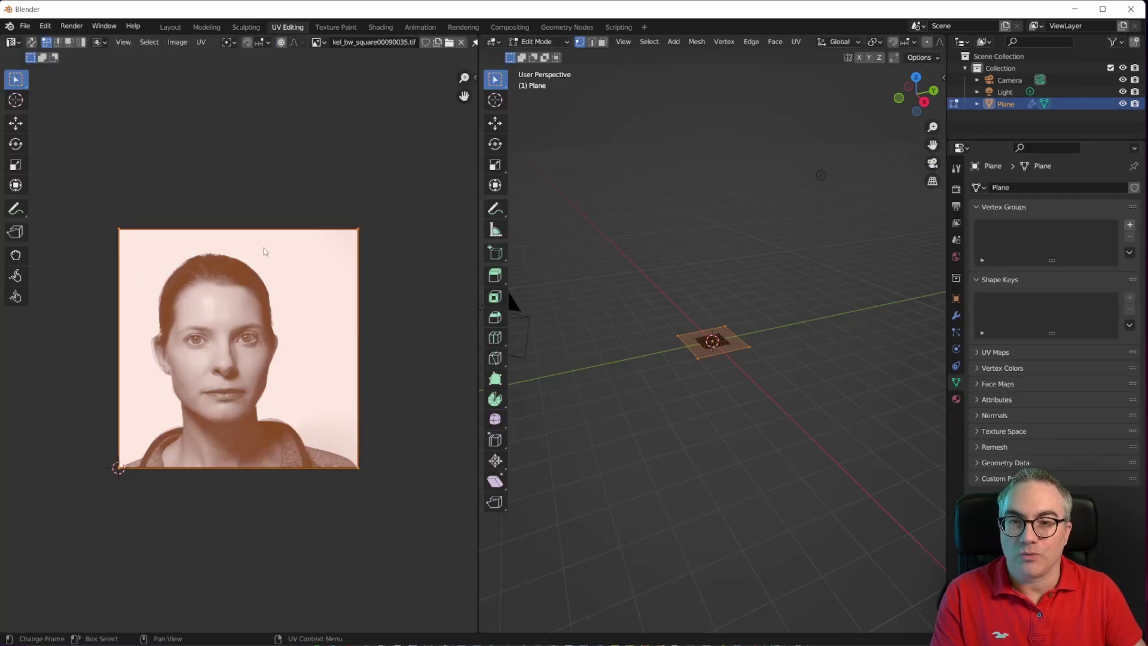
{"action": "scroll", "coordinate": [371, 235], "scroll_direction": "up", "scroll_amount": 2}
{"action": "scroll", "coordinate": [371, 235], "scroll_direction": "down", "scroll_amount": 2}
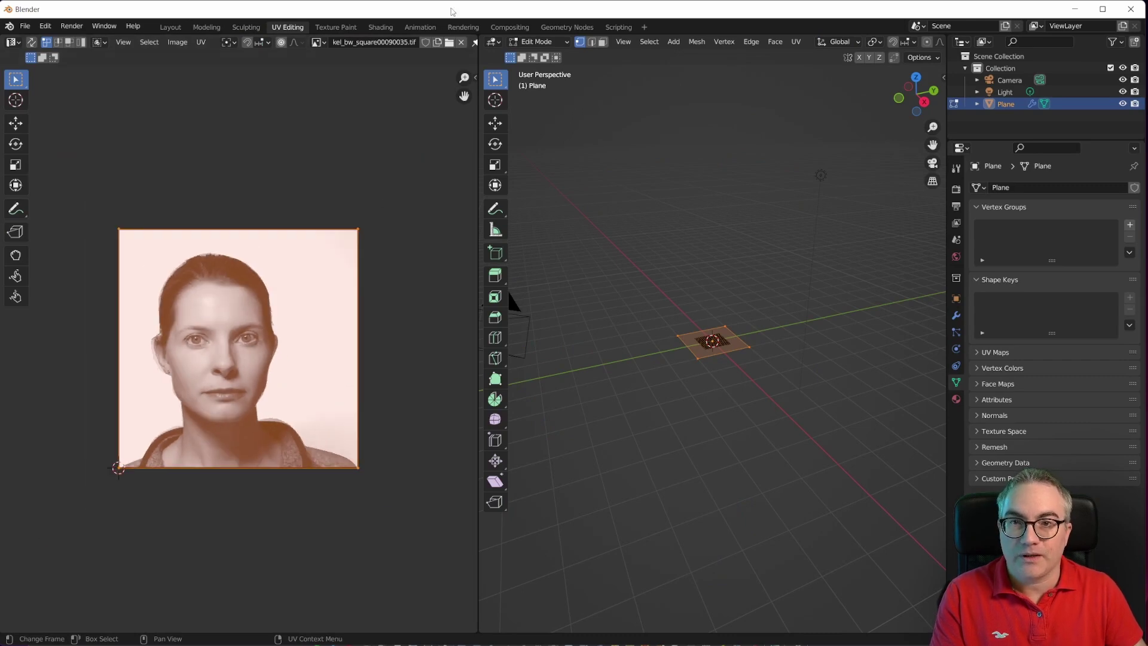
{"action": "left_click", "coordinate": [565, 27]}
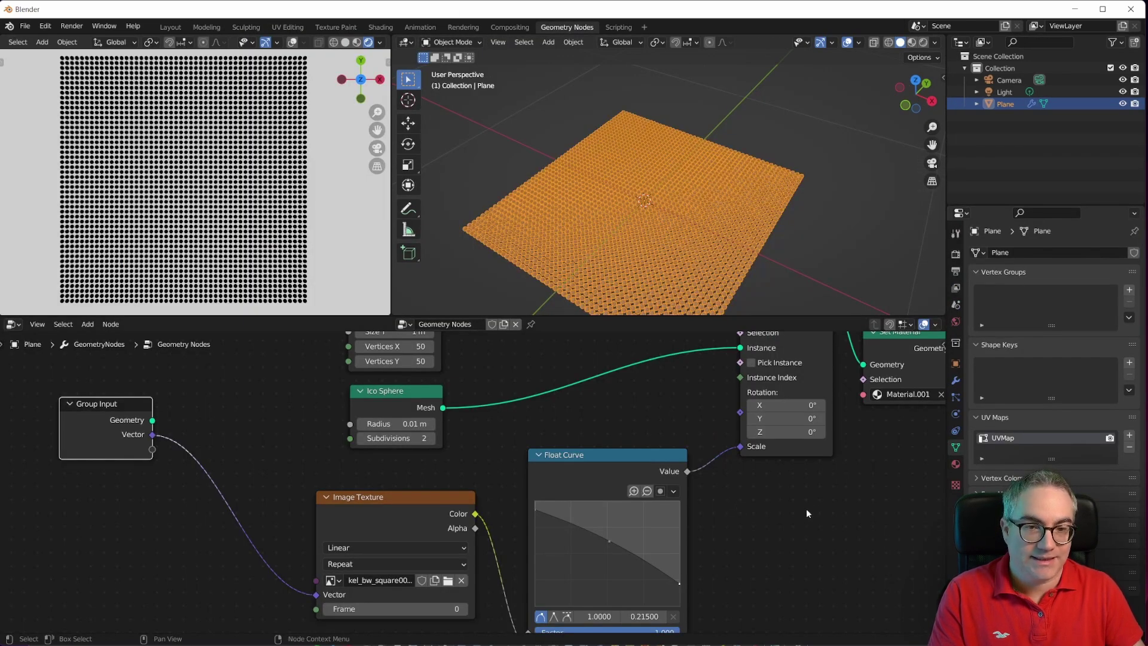
- Tidy the Image Texture and Group Input nodes and reconfirm UVMap as the Vector attribute
{"action": "mouse_move", "coordinate": [798, 509]}
{"action": "middle_mouse_down"}
{"action": "mouse_move", "coordinate": [779, 488]}
{"action": "mouse_move", "coordinate": [790, 506]}
{"action": "middle_mouse_up"}
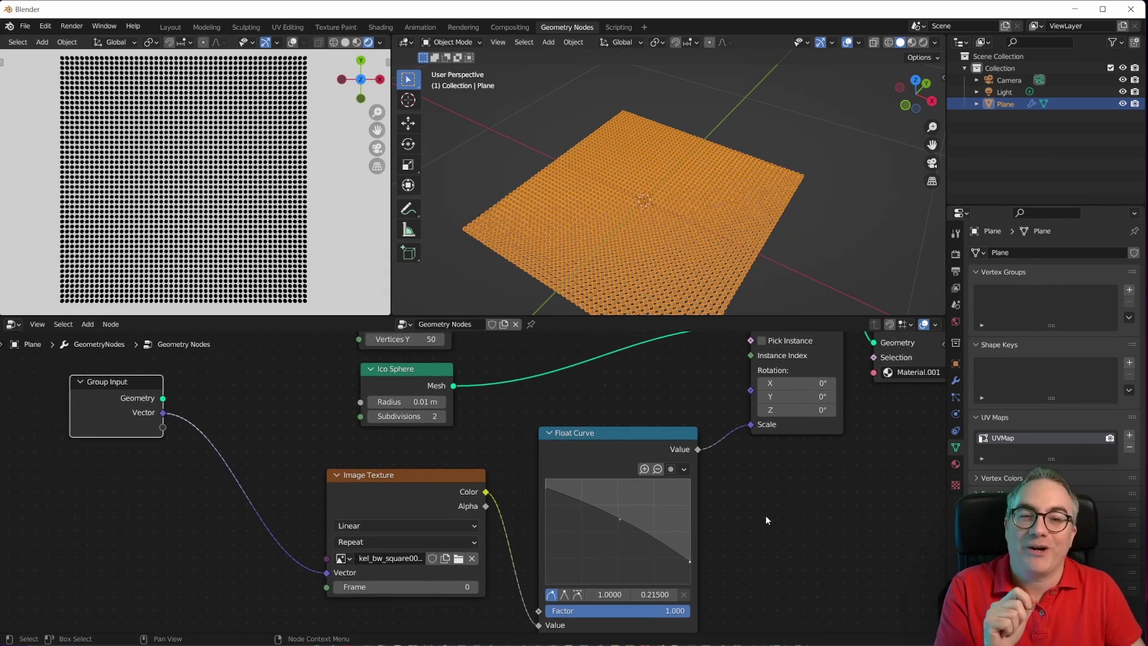
{"action": "left_click_drag", "start_coordinate": [444, 478], "coordinate": [456, 515]}
{"action": "left_click_drag", "start_coordinate": [114, 390], "coordinate": [89, 410]}
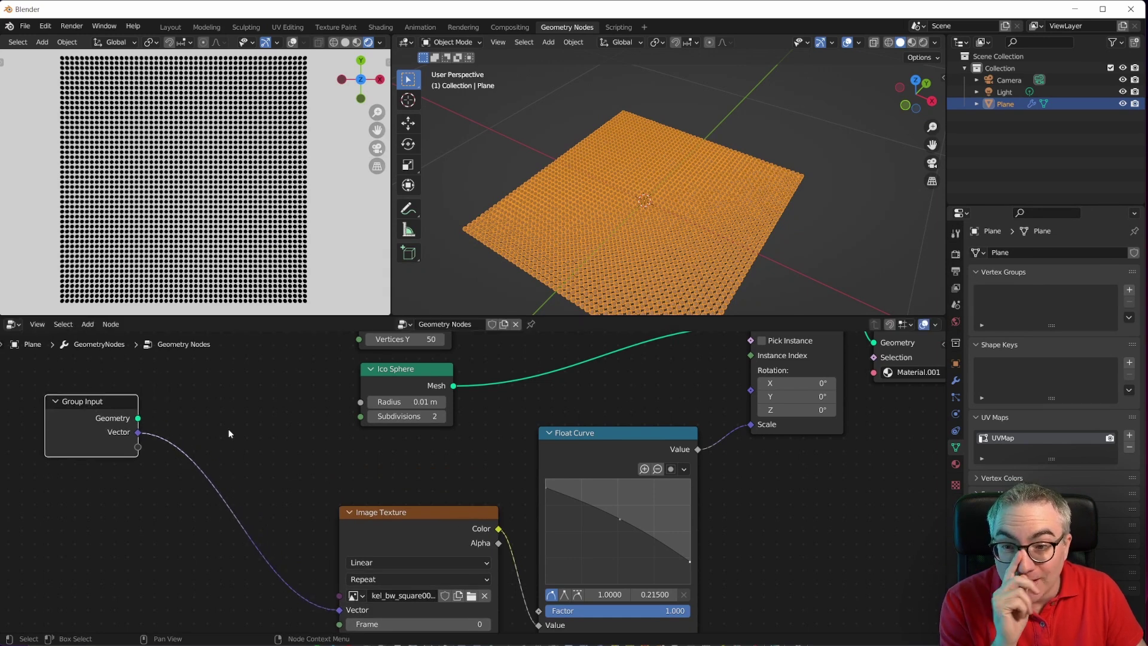
{"action": "scroll", "coordinate": [252, 435], "scroll_direction": "down", "scroll_amount": 2, "text": "shift"}
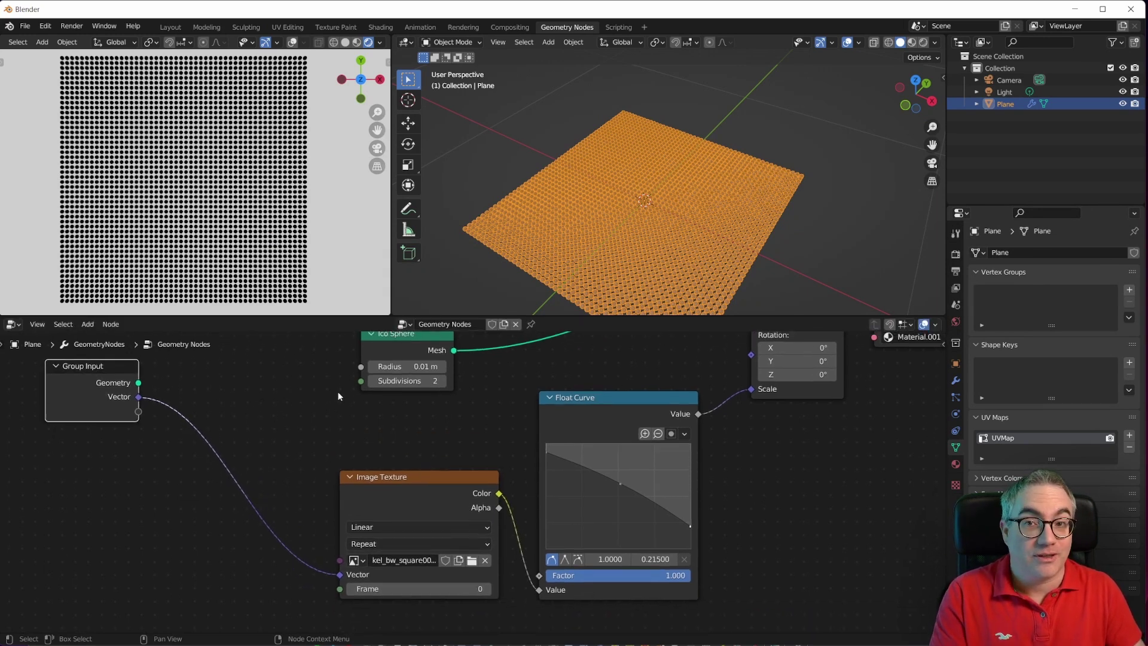
{"action": "left_click", "coordinate": [254, 422]}
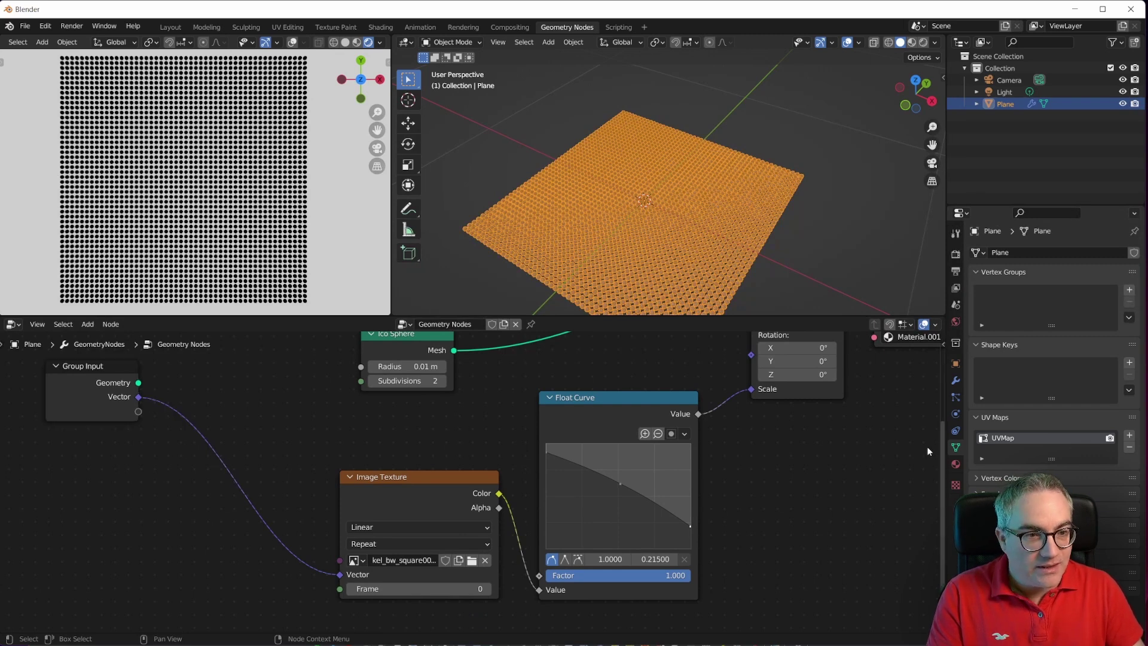
{"action": "left_click", "coordinate": [955, 380]}
{"action": "left_click", "coordinate": [1072, 308]}
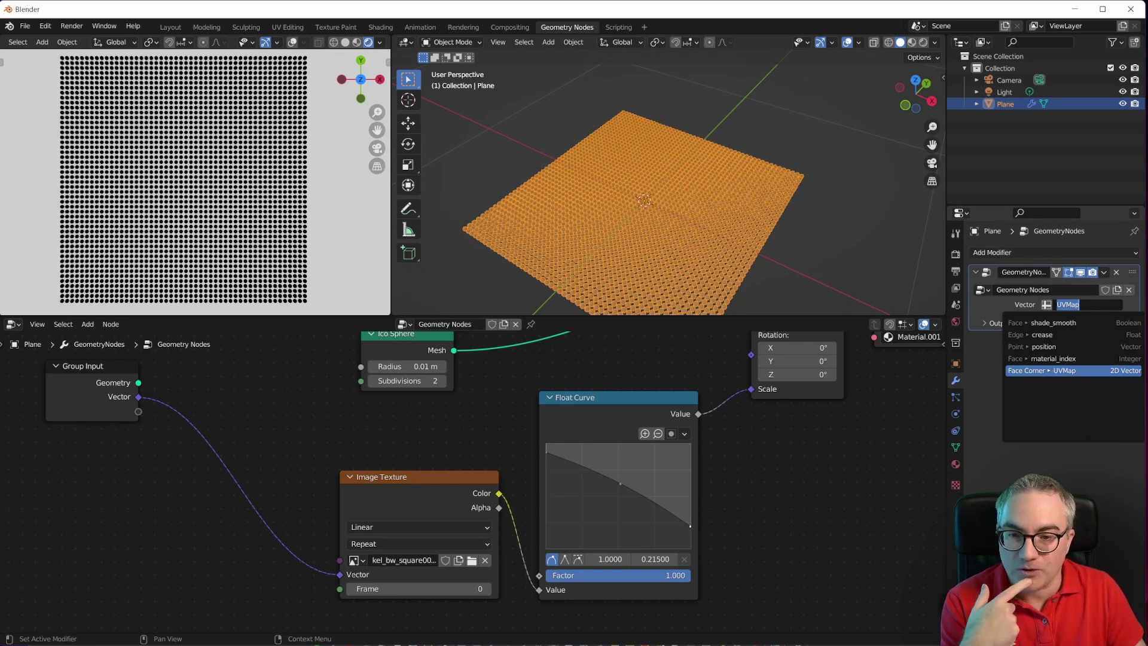
{"action": "key", "text": "Return"}
{"action": "left_click_drag", "start_coordinate": [431, 476], "coordinate": [435, 477]}
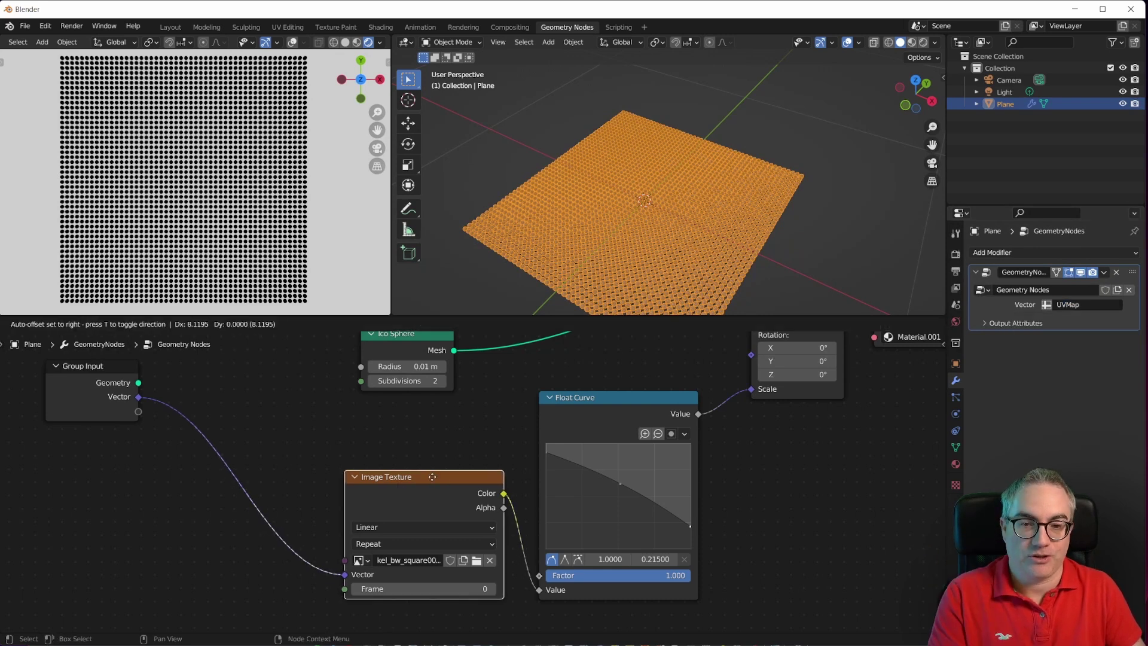
- Add a Transfer Attribute node between Group Input and Image Texture, with mesh geometry as Source
{"action": "left_click", "coordinate": [240, 419]}
{"action": "key", "text": "shift+a"}
{"action": "mouse_move", "coordinate": [221, 416]}
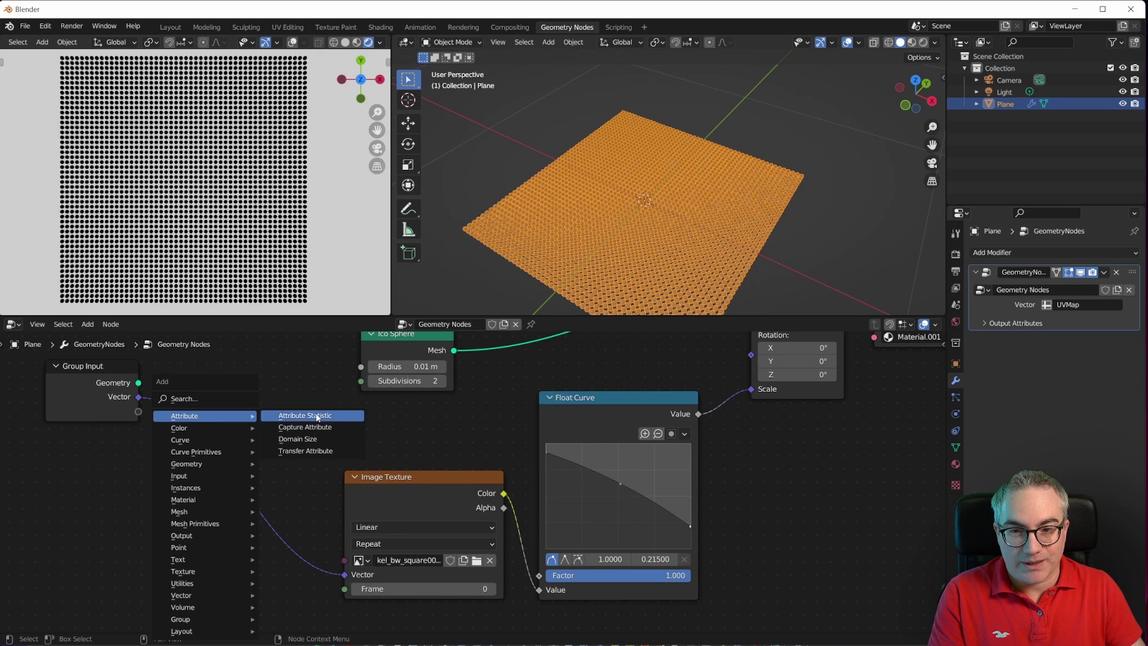
{"action": "left_click", "coordinate": [321, 451]}
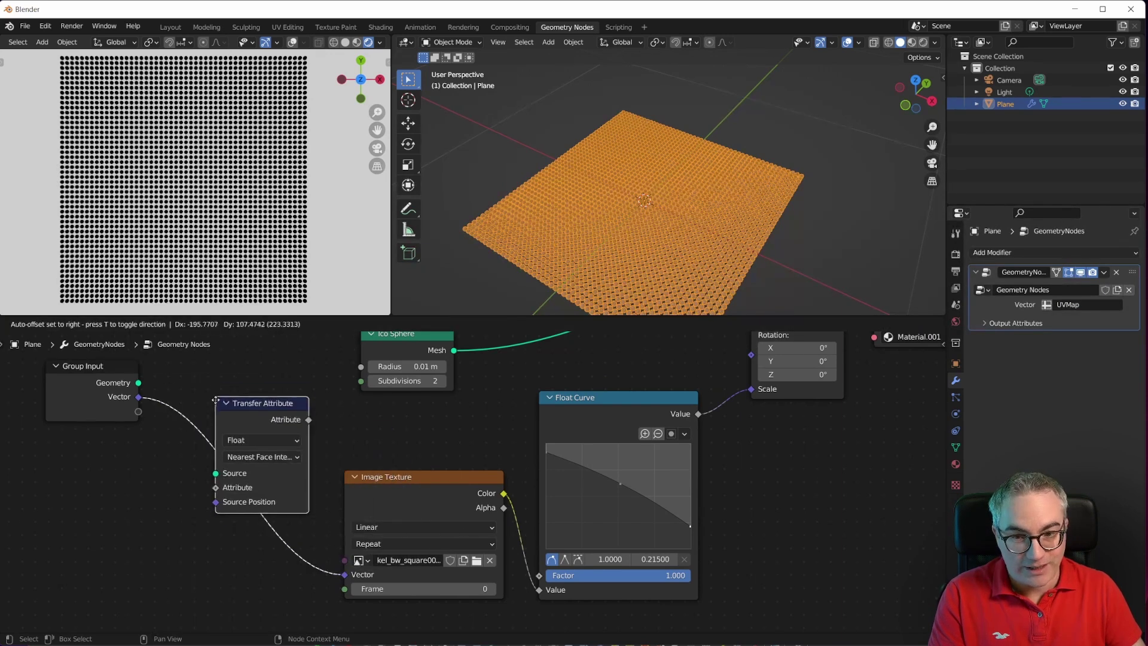
{"action": "left_click", "coordinate": [206, 386]}
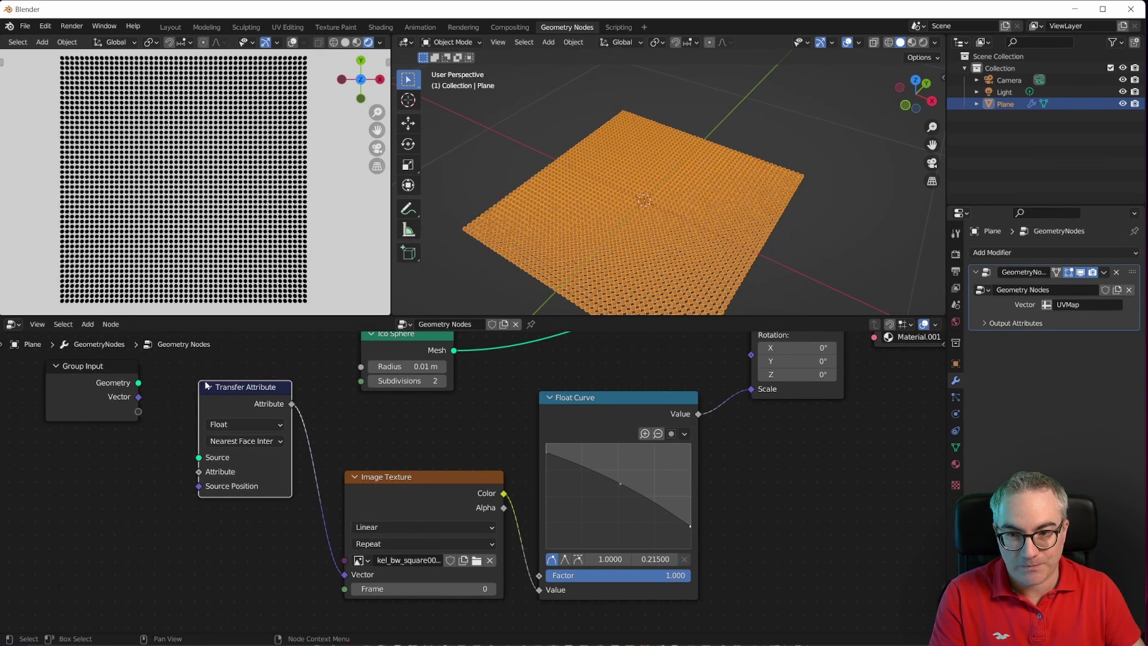
{"action": "left_click_drag", "start_coordinate": [139, 383], "coordinate": [199, 457]}
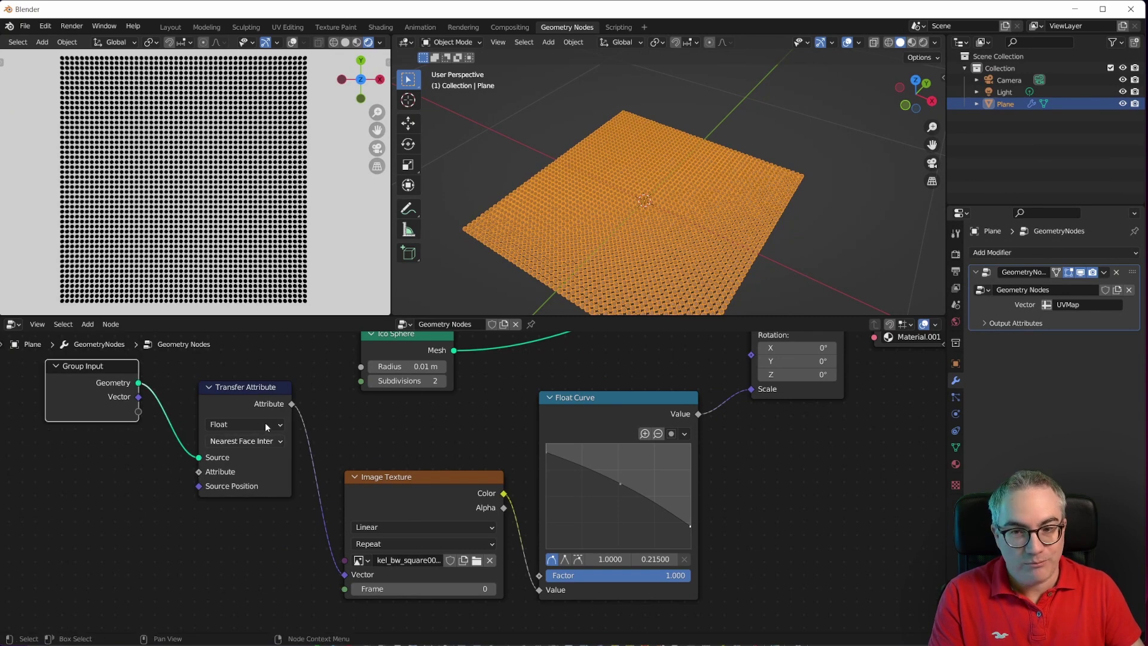
{"action": "left_click_drag", "start_coordinate": [240, 396], "coordinate": [254, 417]}
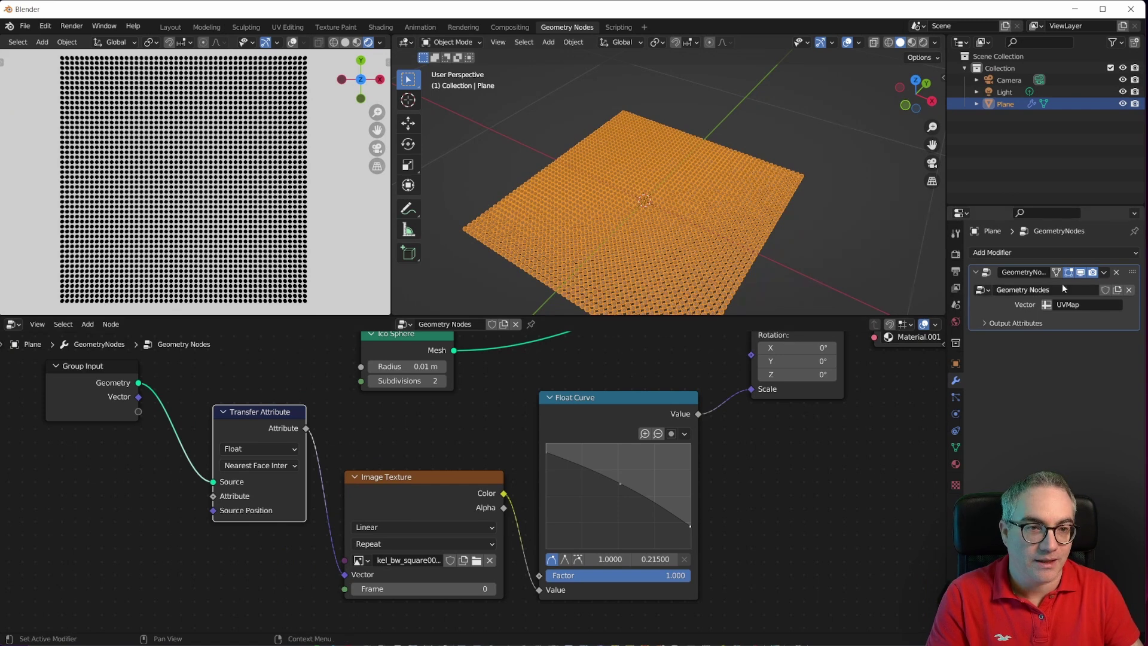
- Toggle the Geometry Nodes modifier's viewport display off and back on to compare
{"action": "left_click", "coordinate": [1080, 272]}
{"action": "scroll", "coordinate": [710, 246], "scroll_direction": "down", "scroll_amount": 4}
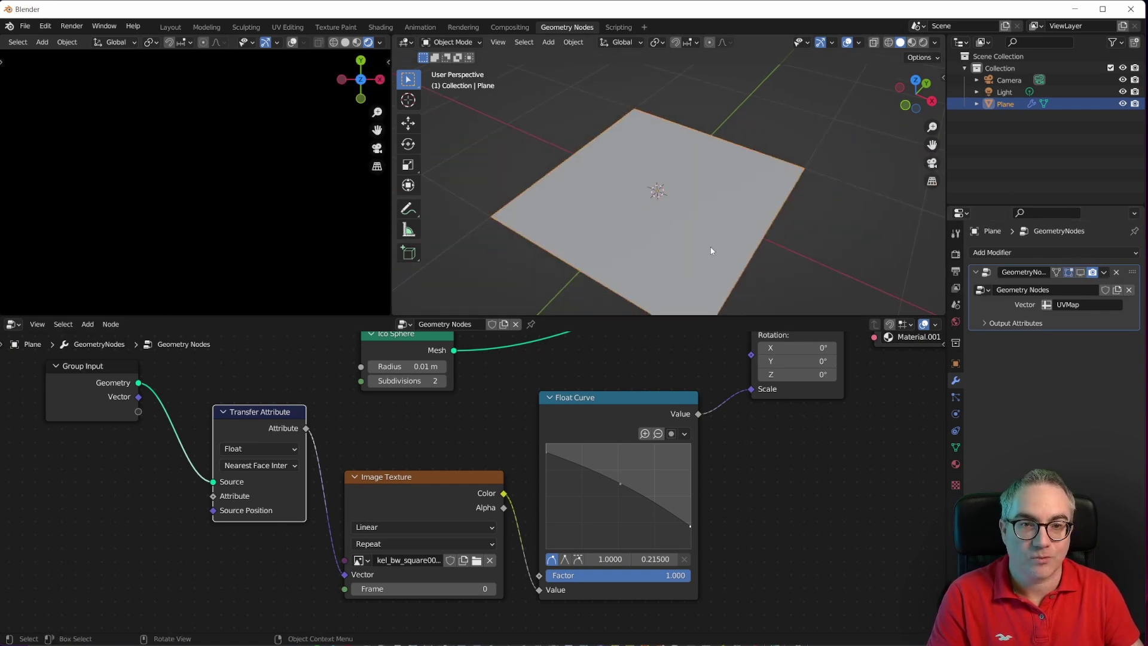
{"action": "scroll", "coordinate": [710, 246], "scroll_direction": "up", "scroll_amount": 5}
{"action": "left_click", "coordinate": [1080, 272]}
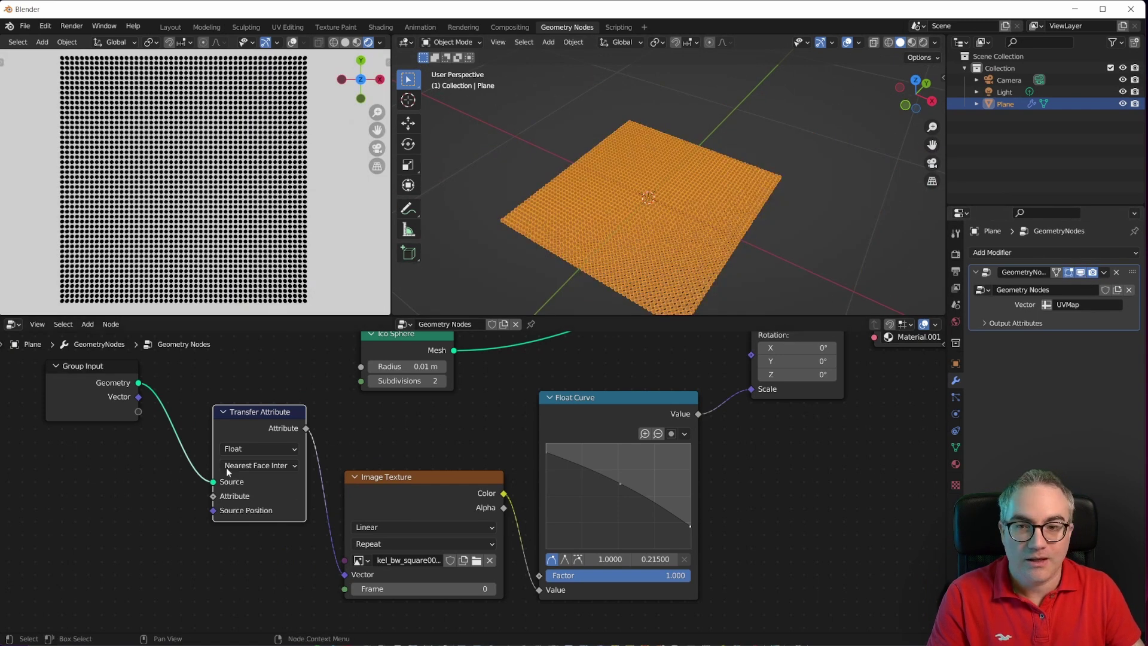
- Set Transfer Attribute to Vector and feed the UV vector into its Attribute and Source Position
{"action": "left_click", "coordinate": [95, 367]}
{"action": "left_click_drag", "start_coordinate": [95, 367], "coordinate": [73, 394]}
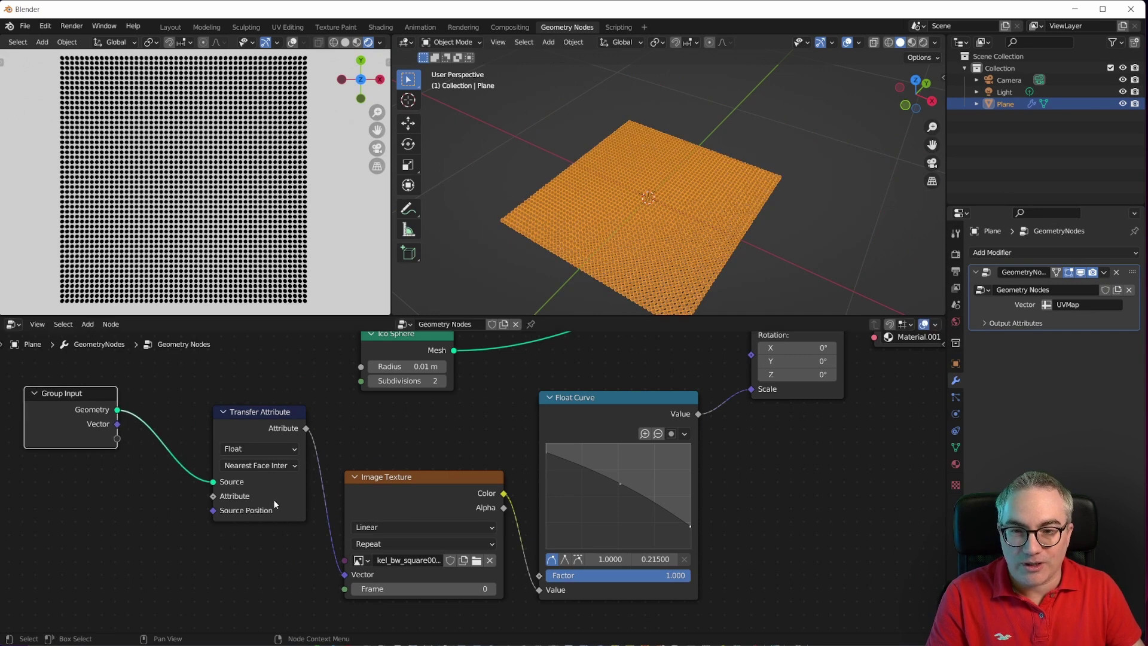
{"action": "left_click_drag", "start_coordinate": [117, 424], "coordinate": [211, 503]}
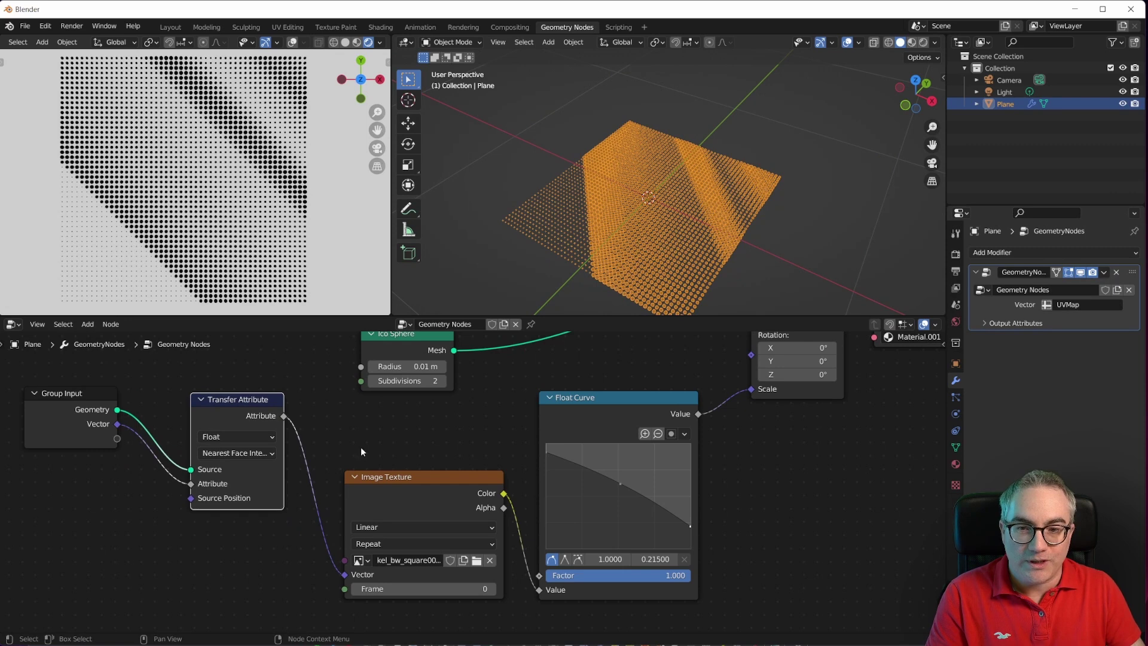
{"action": "left_click", "coordinate": [235, 435]}
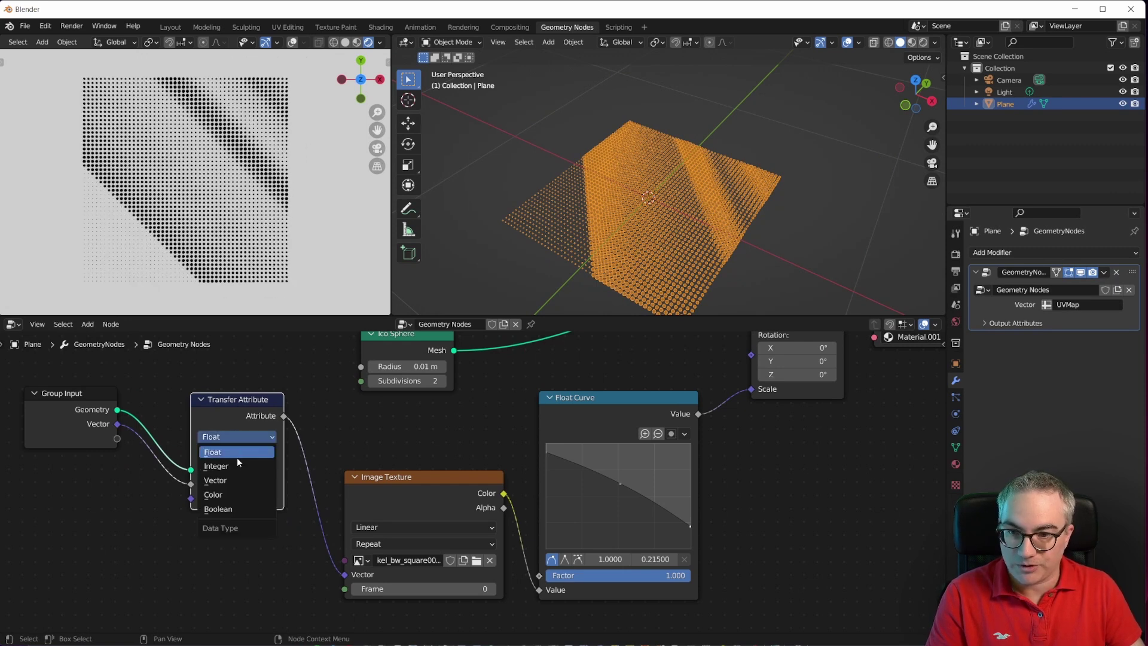
{"action": "left_click", "coordinate": [237, 458]}
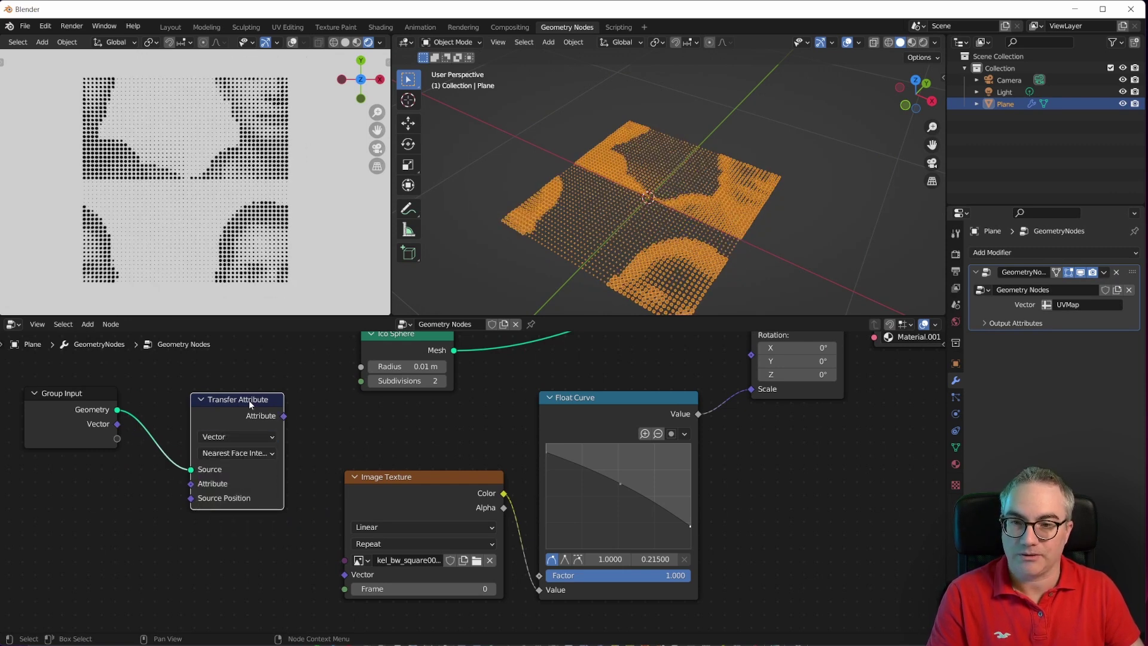
{"action": "left_click_drag", "start_coordinate": [249, 400], "coordinate": [345, 574]}
{"action": "left_click_drag", "start_coordinate": [239, 399], "coordinate": [241, 415]}
{"action": "left_click_drag", "start_coordinate": [117, 424], "coordinate": [242, 513]}
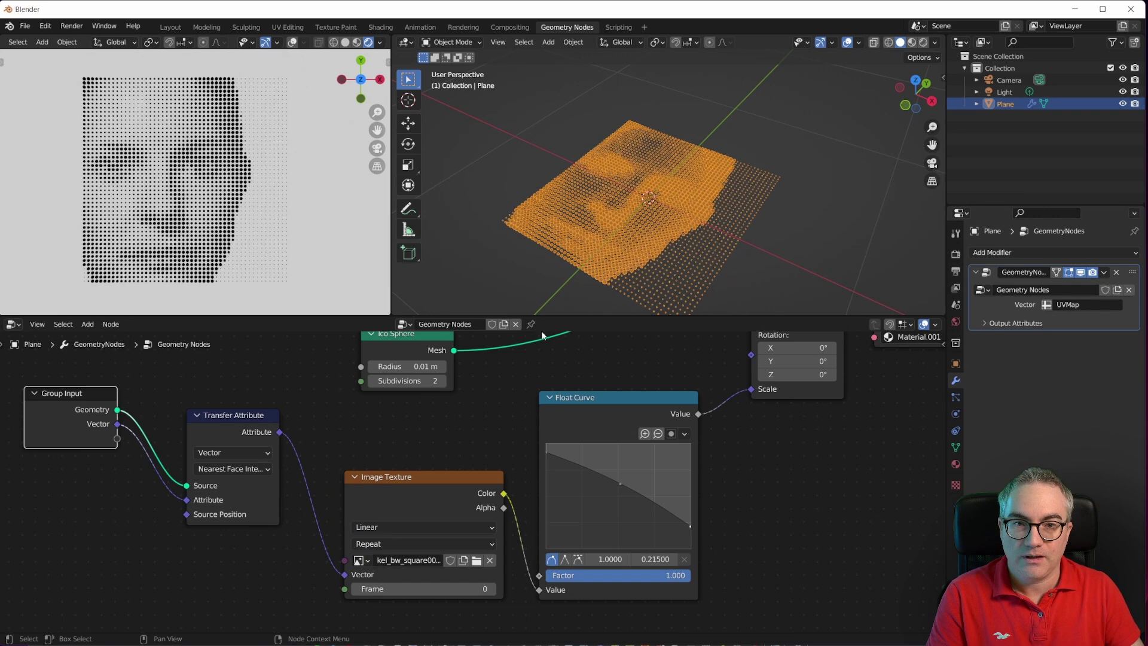
- Set the Grid node's Size X and Size Y both to 2 m
{"action": "middle_click_drag", "start_coordinate": [456, 392], "coordinate": [445, 543]}
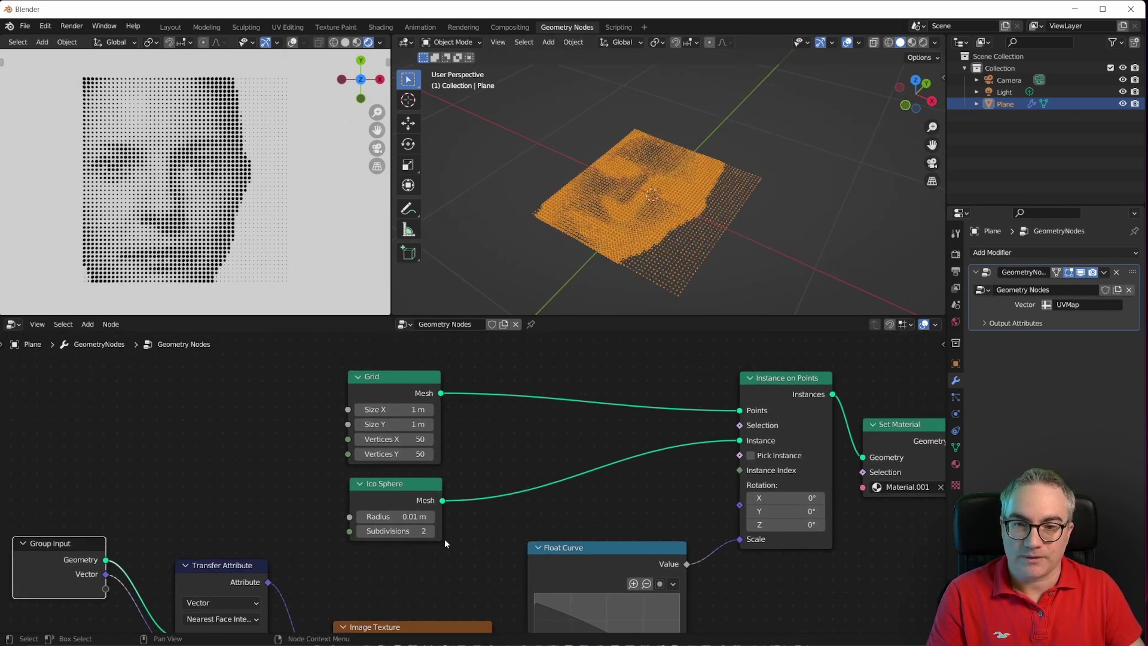
{"action": "left_click_drag", "start_coordinate": [394, 377], "coordinate": [394, 367]}
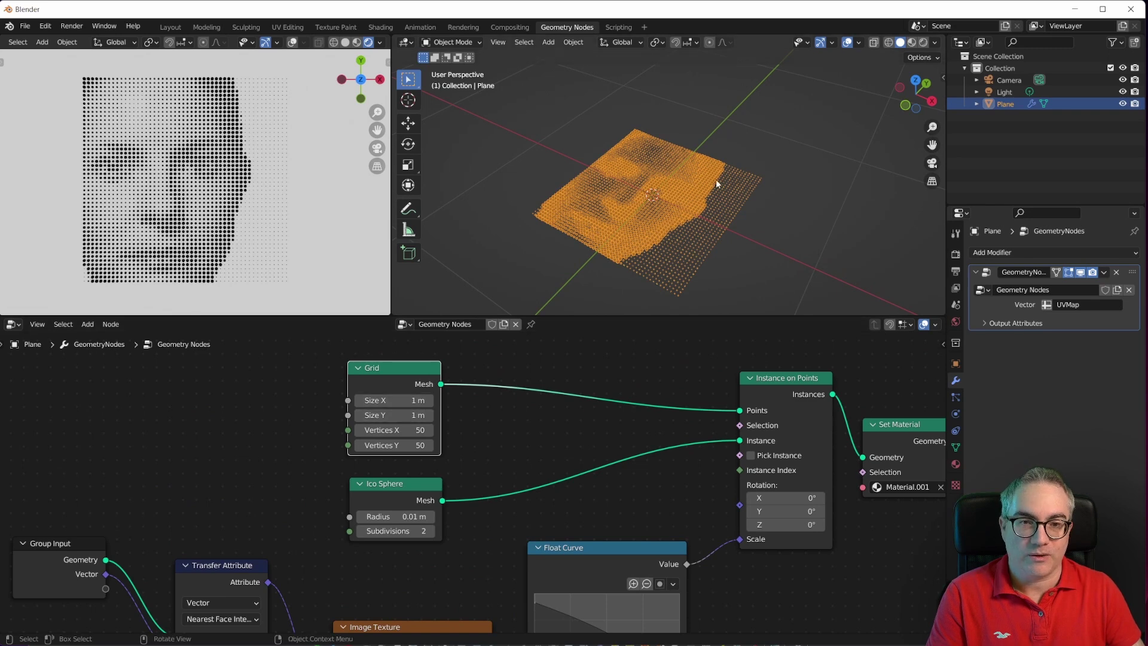
{"action": "left_click", "coordinate": [1080, 272]}
{"action": "left_click", "coordinate": [1080, 272]}
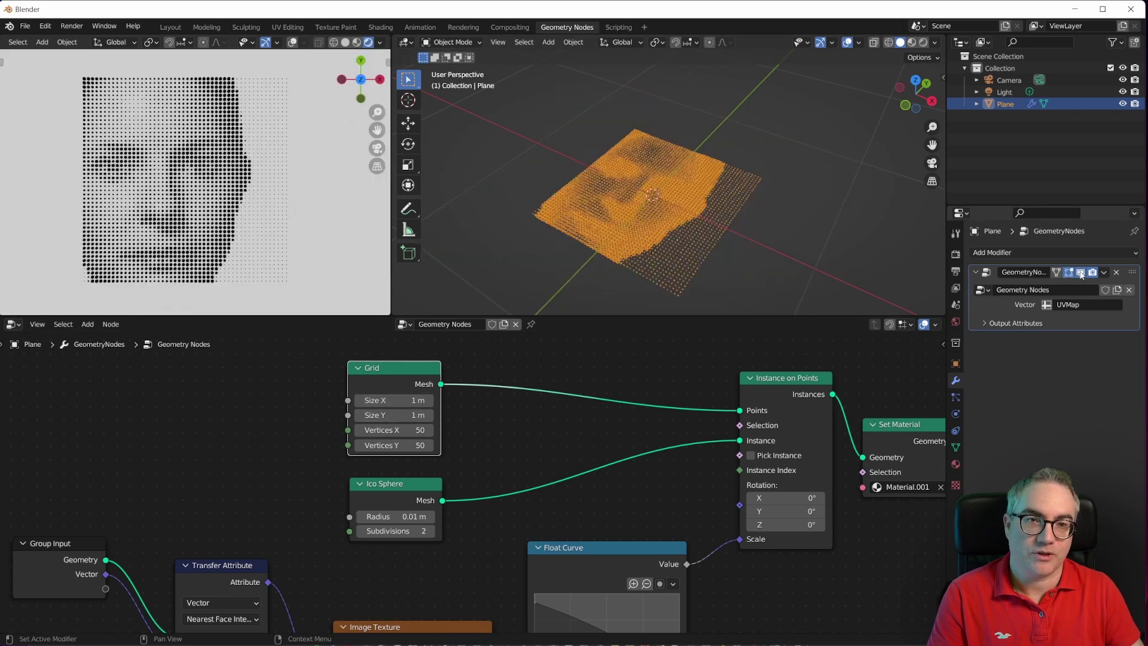
{"action": "left_click", "coordinate": [1080, 272]}
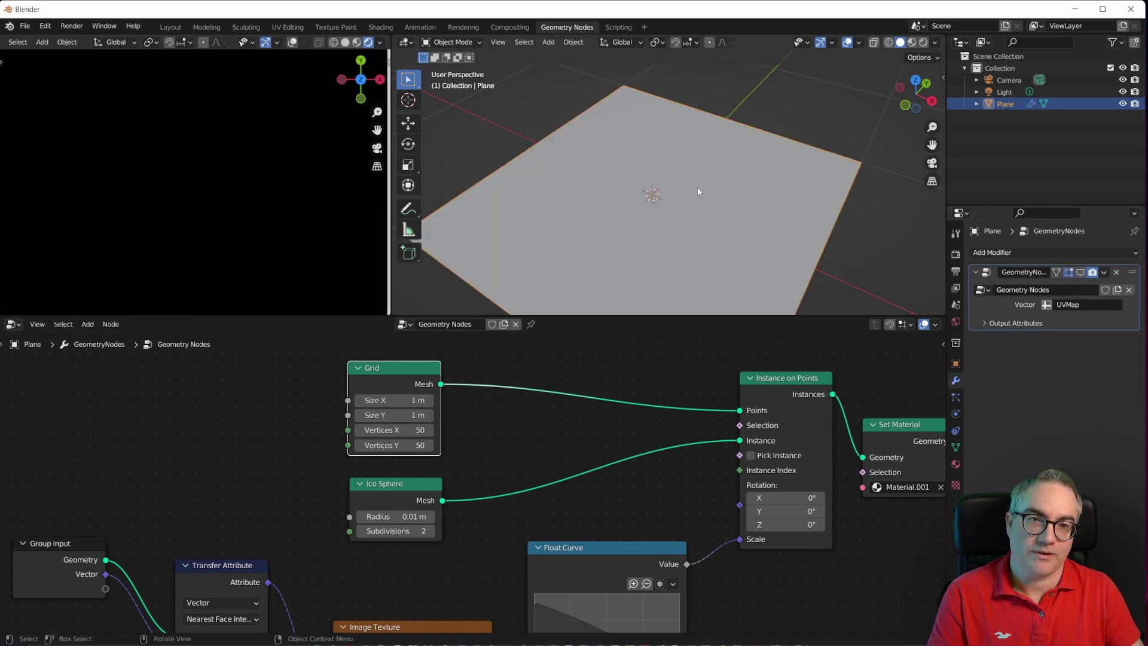
{"action": "left_click", "coordinate": [1082, 274]}
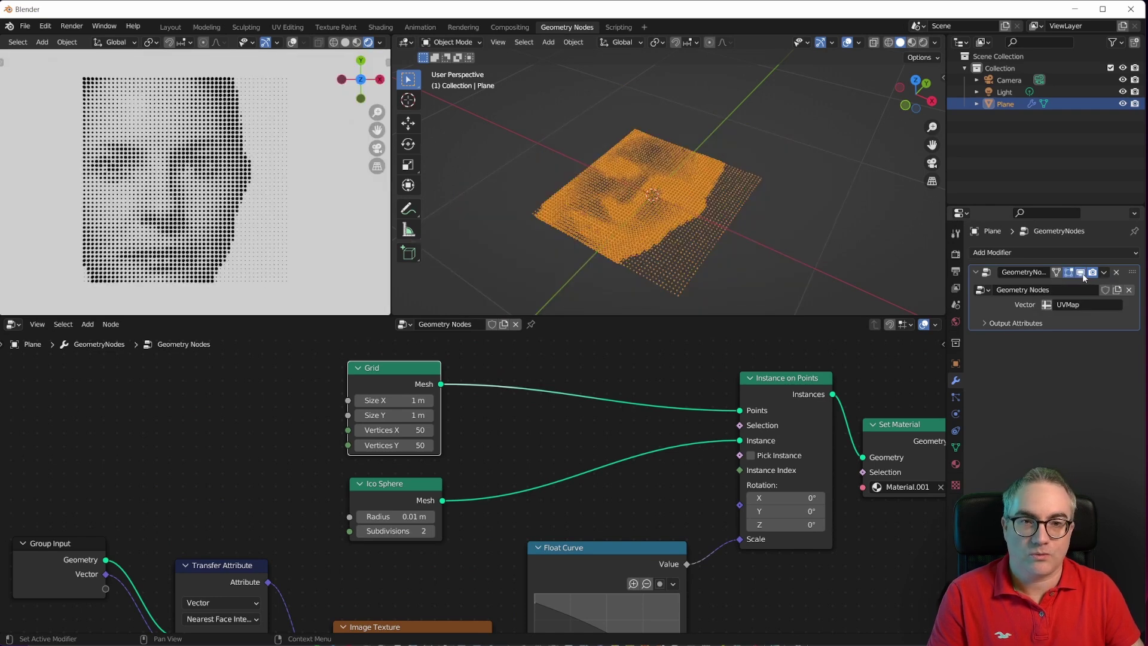
{"action": "left_click_drag", "start_coordinate": [395, 400], "coordinate": [394, 415]}
{"action": "type", "text": "2"}
{"action": "key", "text": "Return"}
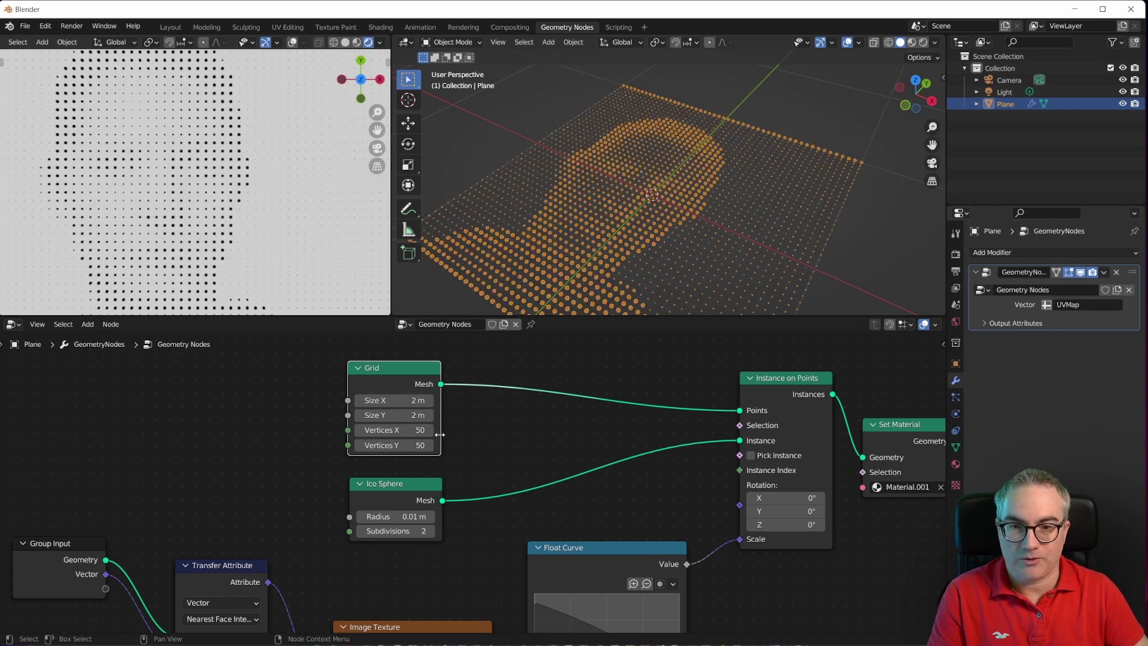
- Raise the Ico Sphere radius to 0.02 m
{"action": "scroll", "coordinate": [658, 192], "scroll_direction": "down", "scroll_amount": 3}
{"action": "scroll", "coordinate": [687, 209], "scroll_direction": "up", "scroll_amount": 2}
{"action": "scroll", "coordinate": [259, 214], "scroll_direction": "down", "scroll_amount": 4}
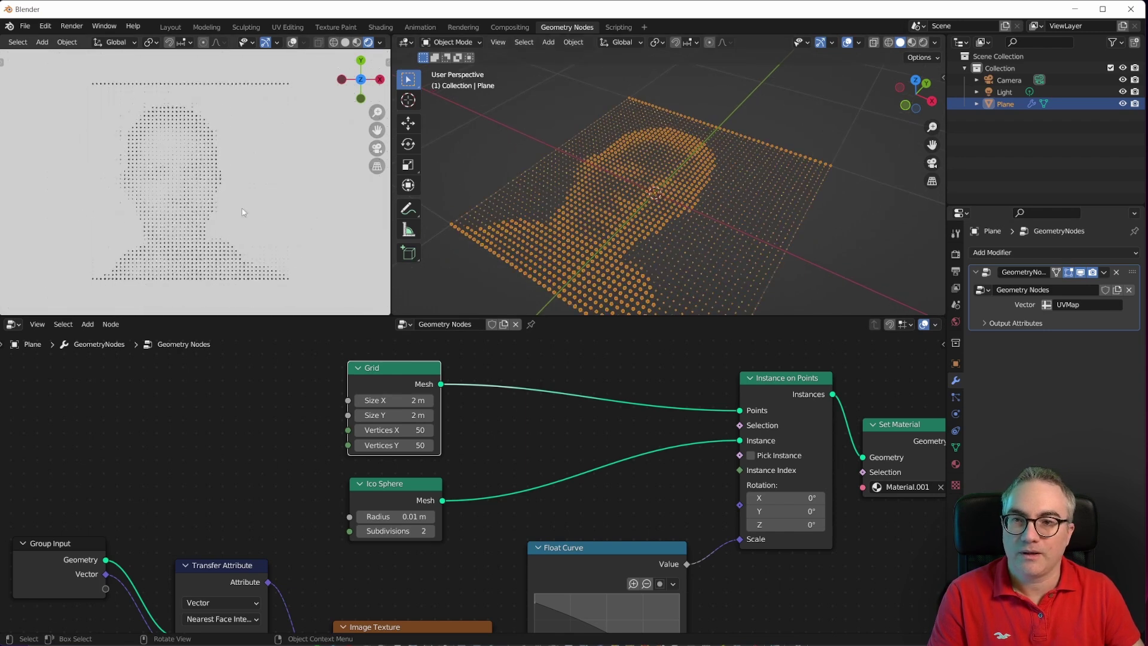
{"action": "scroll", "coordinate": [259, 213], "scroll_direction": "up", "scroll_amount": 4}
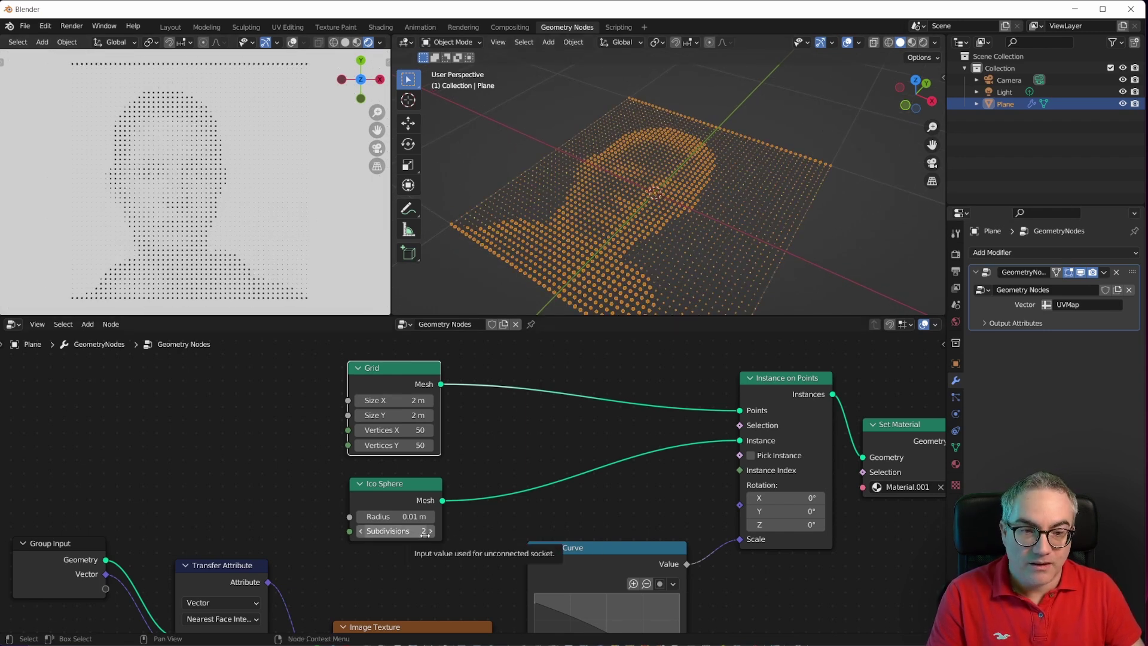
{"action": "scroll", "coordinate": [425, 536], "scroll_direction": "up", "scroll_amount": 1}
{"action": "left_click", "coordinate": [396, 516]}
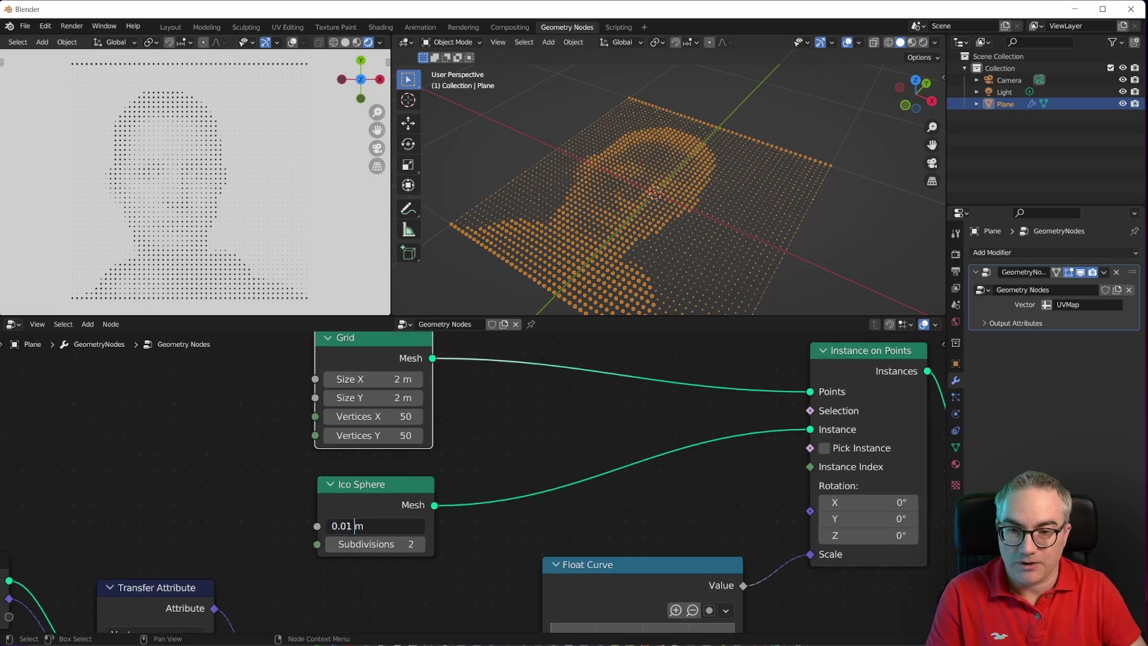
{"action": "key", "text": "Left"}
{"action": "key", "text": "Left"}
{"action": "key", "text": "BackSpace"}
{"action": "type", "text": "2"}
{"action": "key", "text": "Return"}
{"action": "scroll", "coordinate": [233, 277], "scroll_direction": "up", "scroll_amount": 5}
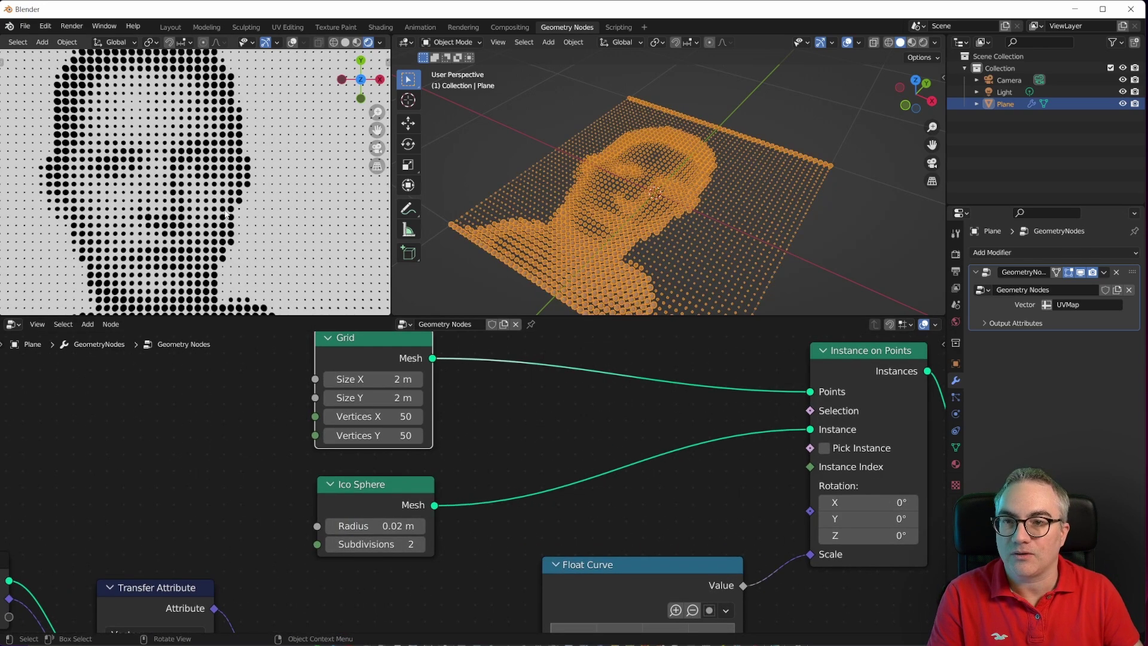
{"action": "scroll", "coordinate": [265, 244], "scroll_direction": "down", "scroll_amount": 5}
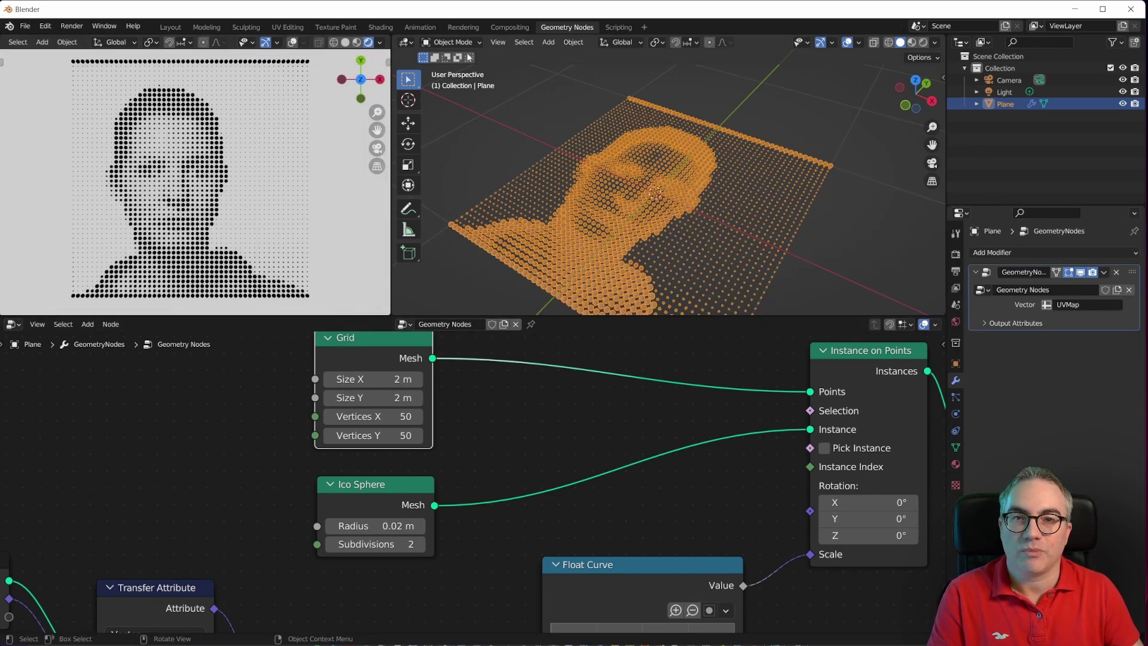
- Scale the plane's UVs down to about 0.9949 in the UV Editing workspace
{"action": "left_click", "coordinate": [289, 28]}
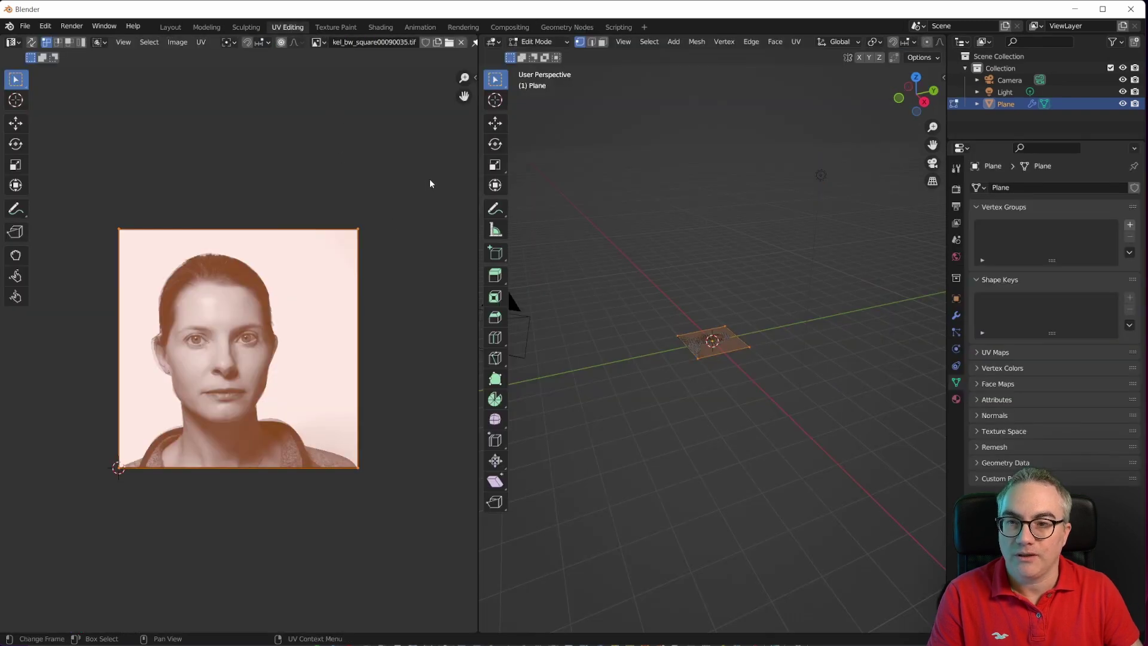
{"action": "key", "text": "s"}
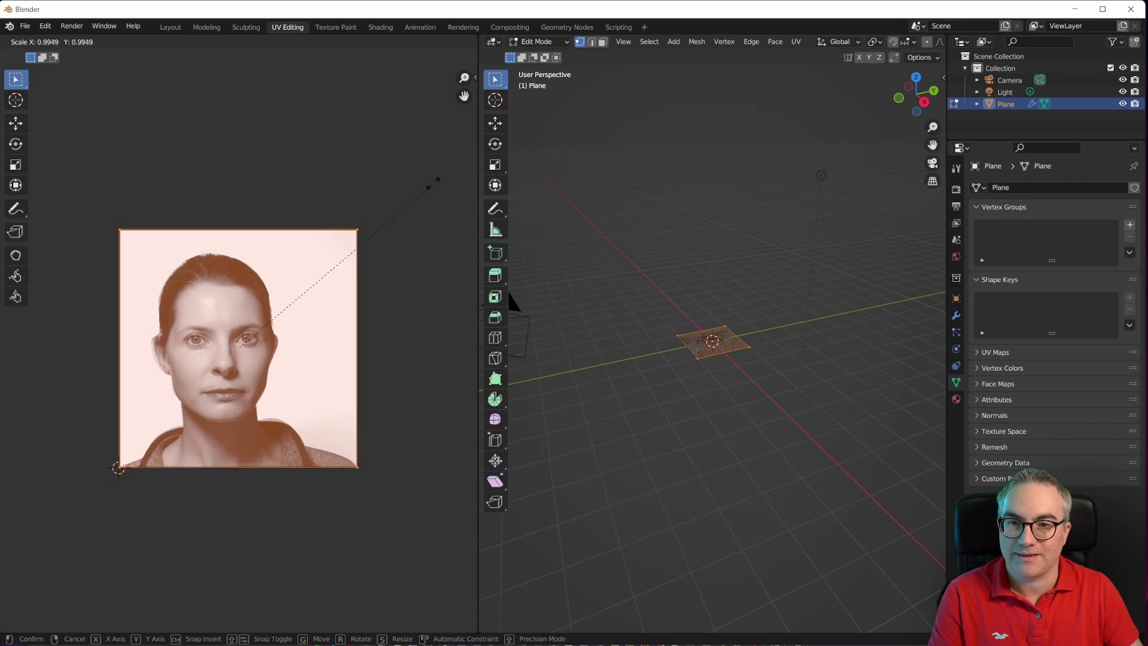
{"action": "left_click", "coordinate": [431, 187]}
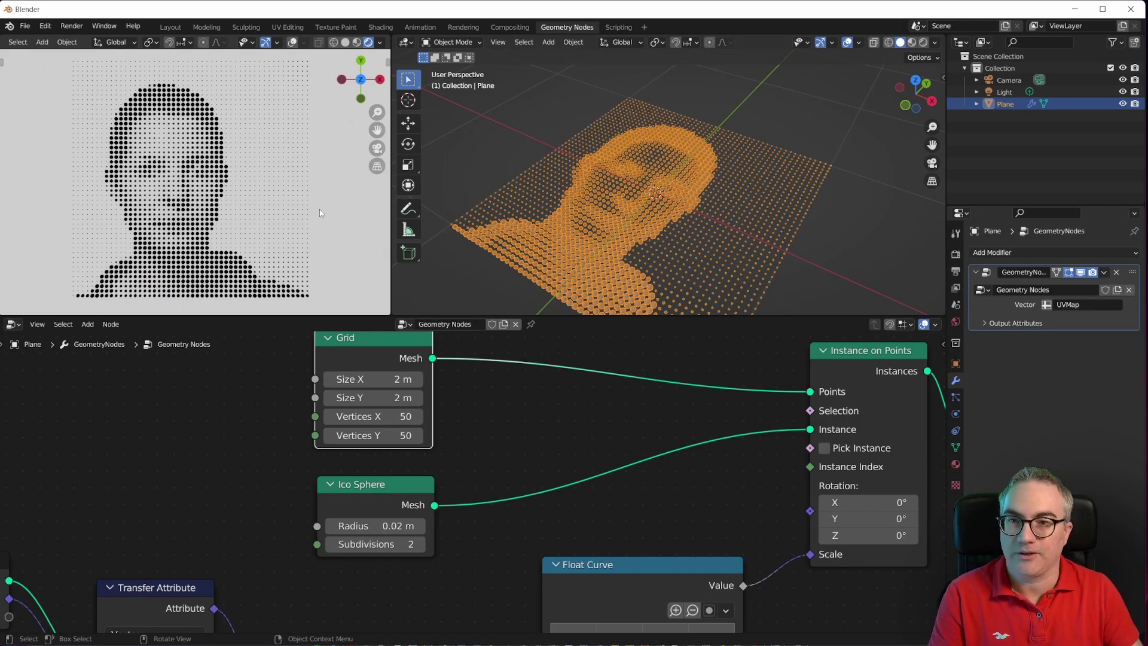
{"action": "scroll", "coordinate": [320, 212], "scroll_direction": "up", "scroll_amount": 5}
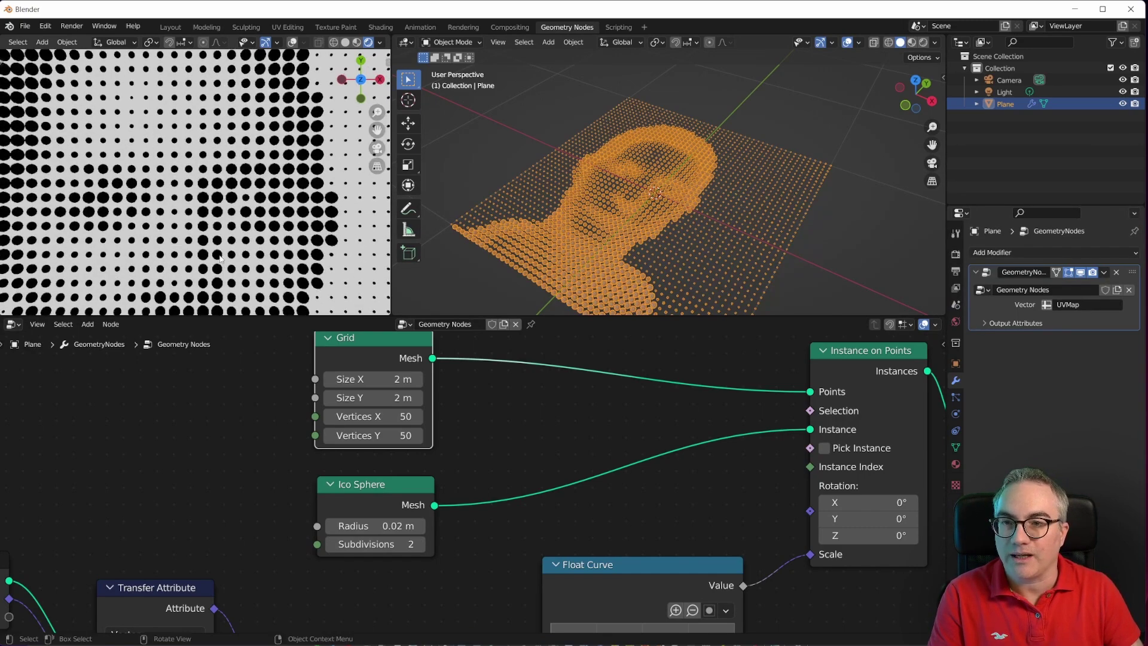
{"action": "scroll", "coordinate": [220, 256], "scroll_direction": "down", "scroll_amount": 4}
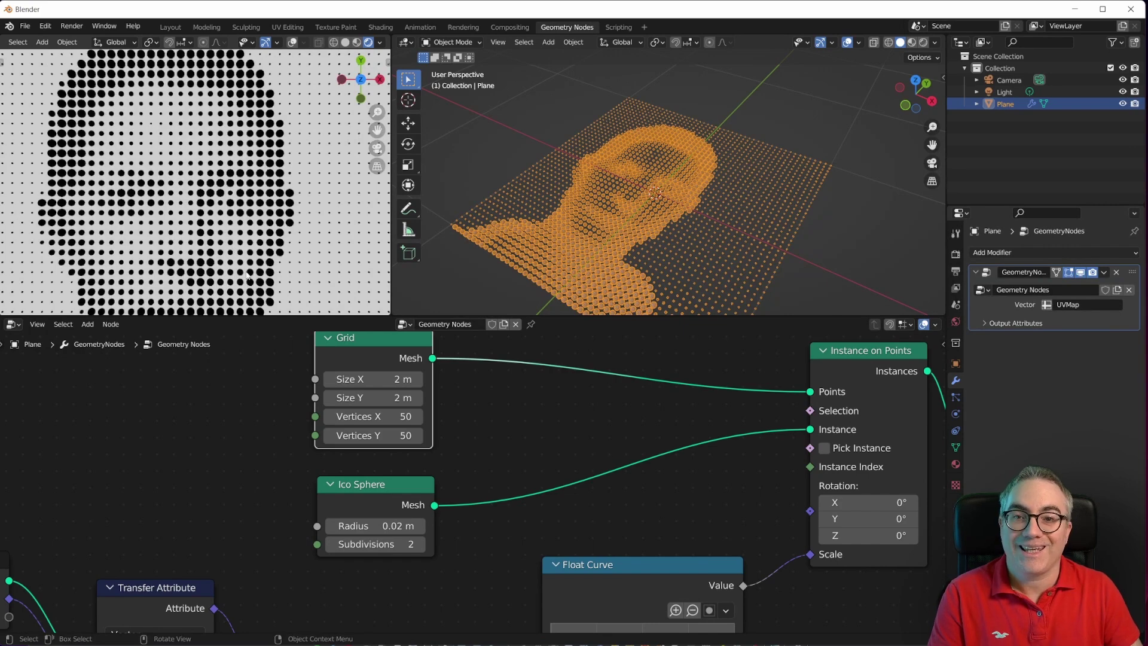
{"action": "middle_click_drag", "start_coordinate": [247, 275], "coordinate": [284, 182]}
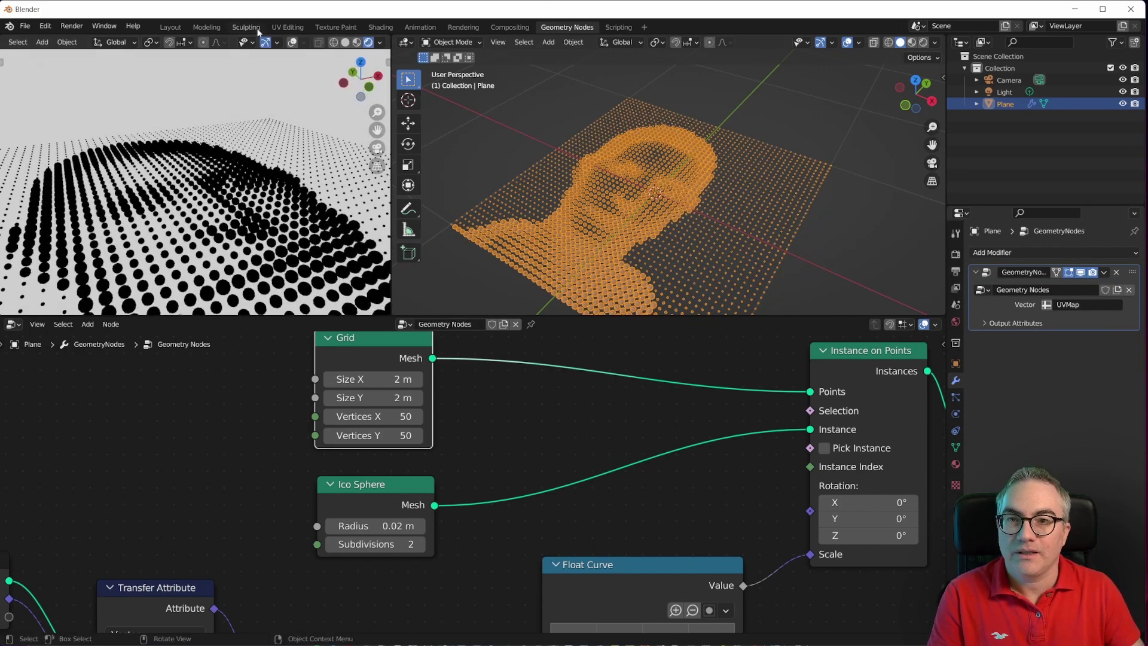
- In the Shading workspace, view the halftone plane up close with viewport overlays hidden
{"action": "left_click", "coordinate": [382, 28]}
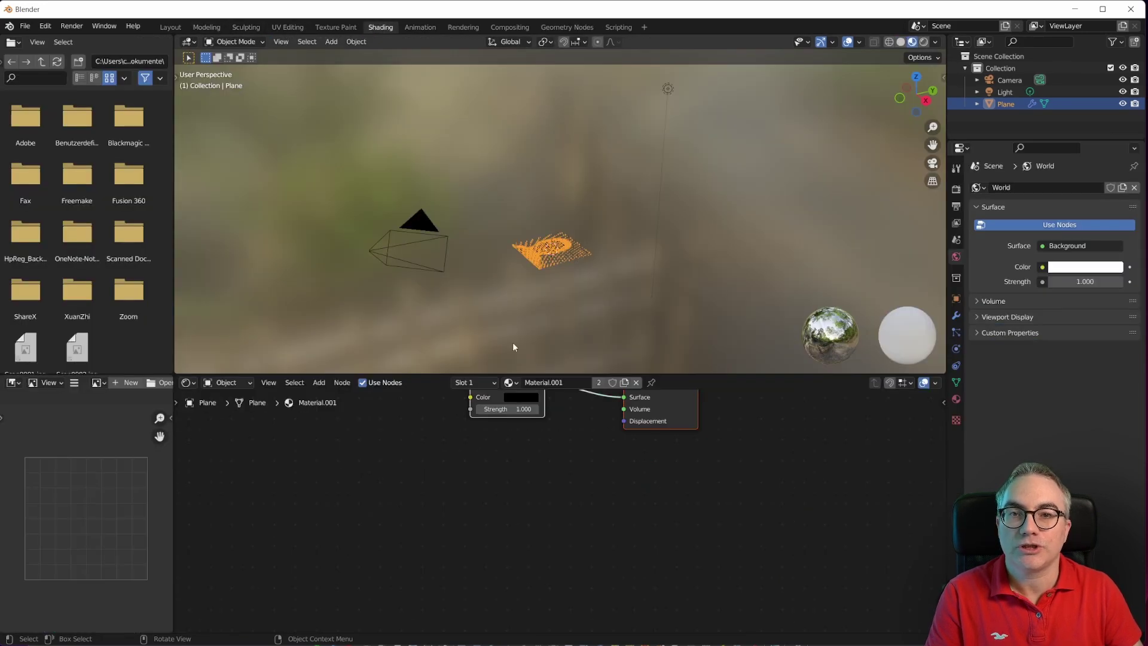
{"action": "scroll", "coordinate": [573, 296], "scroll_direction": "up", "scroll_amount": 4}
{"action": "mouse_move", "coordinate": [572, 287]}
{"action": "middle_mouse_down"}
{"action": "mouse_move", "coordinate": [603, 125]}
{"action": "mouse_move", "coordinate": [666, 160]}
{"action": "mouse_move", "coordinate": [522, 253]}
{"action": "middle_mouse_up"}
{"action": "scroll", "coordinate": [523, 253], "scroll_direction": "up", "scroll_amount": 4}
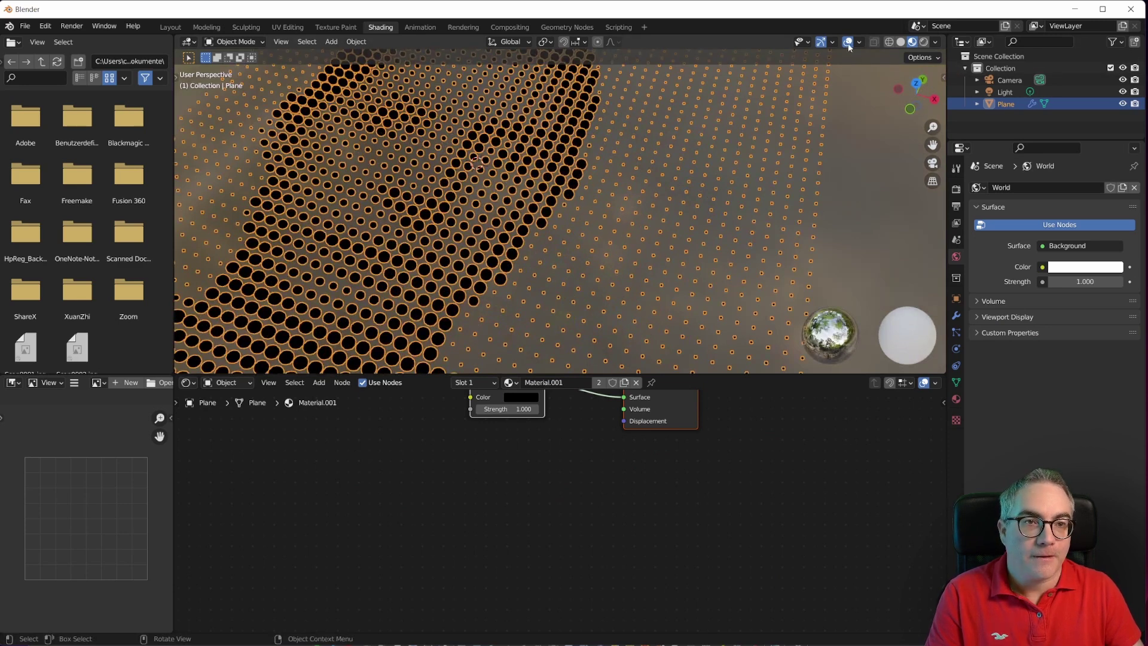
{"action": "left_click", "coordinate": [847, 42]}
{"action": "key", "text": "Home"}
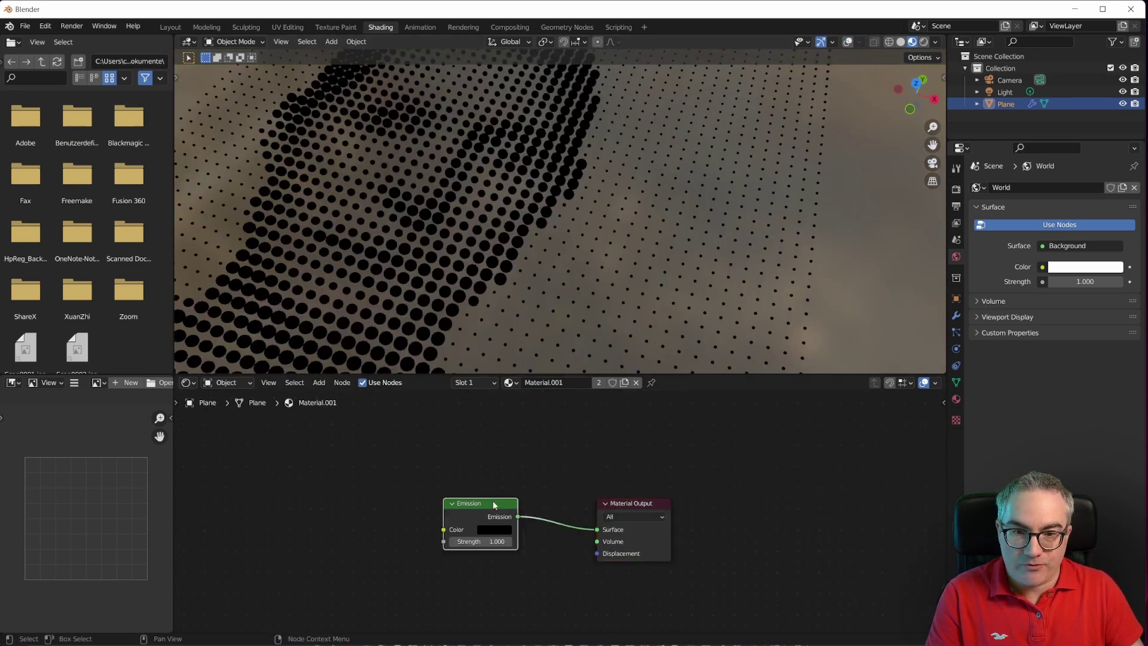
- Convert Material.001's Emission node into a Principled BSDF shader
{"action": "key", "text": "shift+s"}
{"action": "mouse_move", "coordinate": [470, 508]}
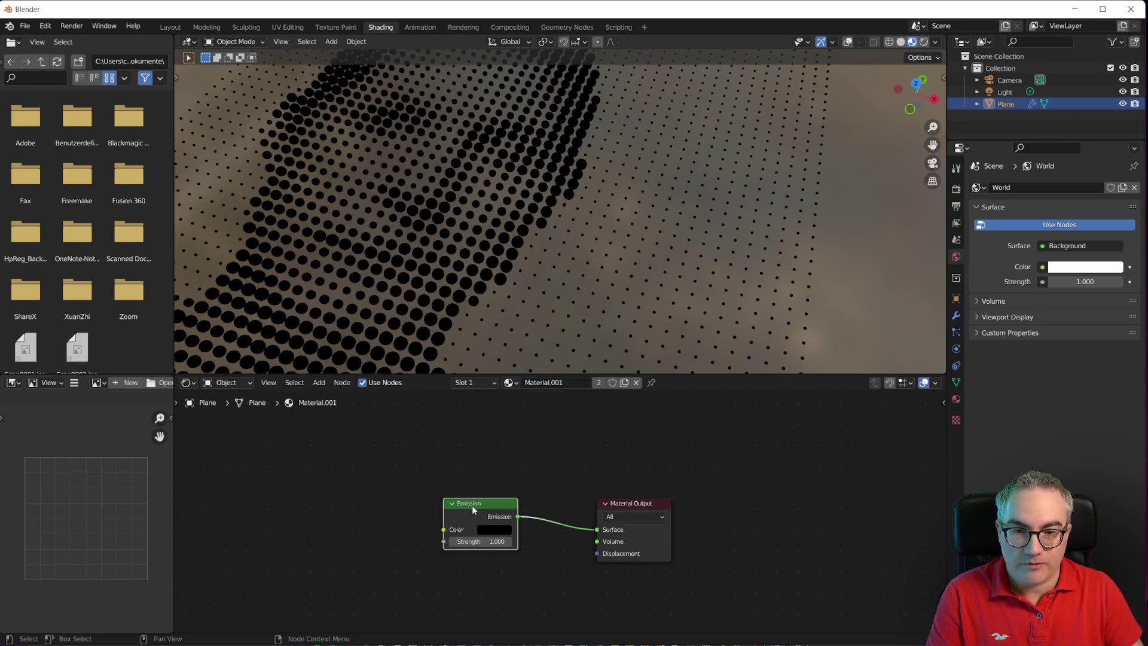
{"action": "mouse_move", "coordinate": [479, 513]}
{"action": "left_mouse_down"}
{"action": "mouse_move", "coordinate": [467, 530]}
{"action": "mouse_move", "coordinate": [467, 512]}
{"action": "left_mouse_up"}
{"action": "key", "text": "shift+s"}
{"action": "mouse_move", "coordinate": [473, 514]}
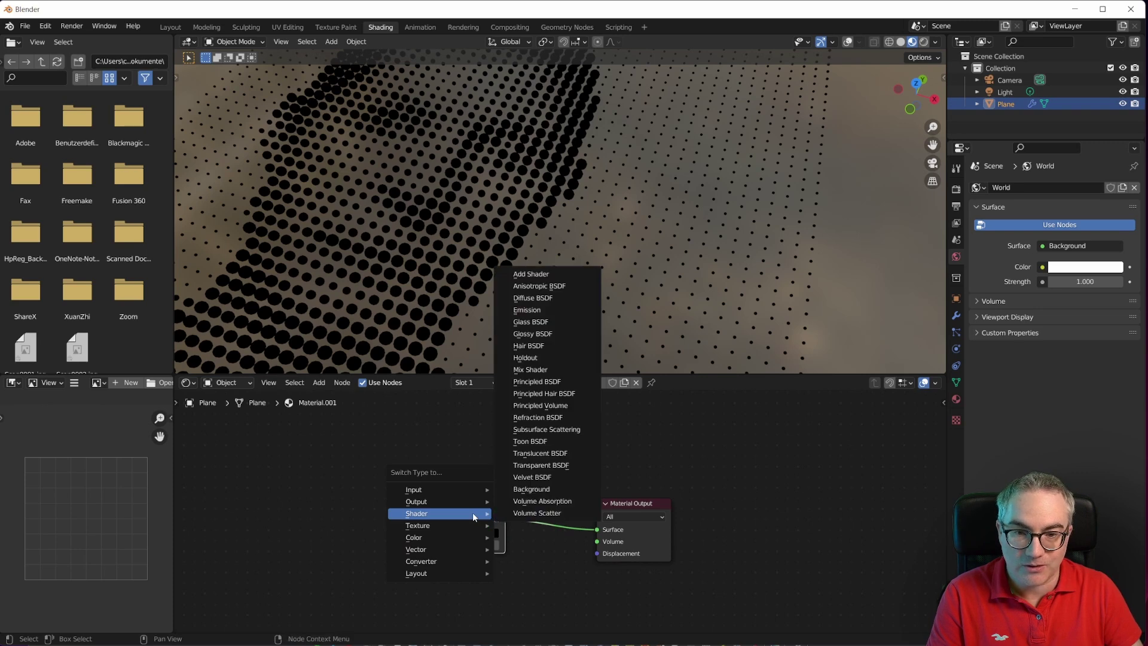
{"action": "left_click", "coordinate": [563, 383]}
{"action": "left_click", "coordinate": [493, 462]}
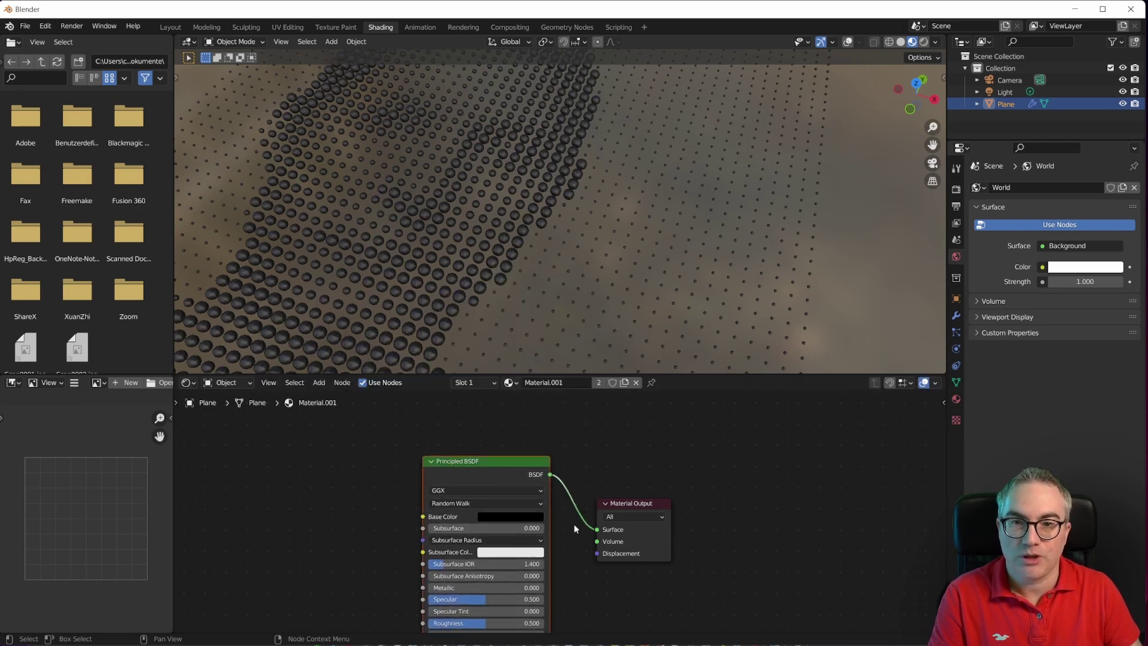
{"action": "scroll", "coordinate": [574, 529], "scroll_direction": "up", "scroll_amount": 1}
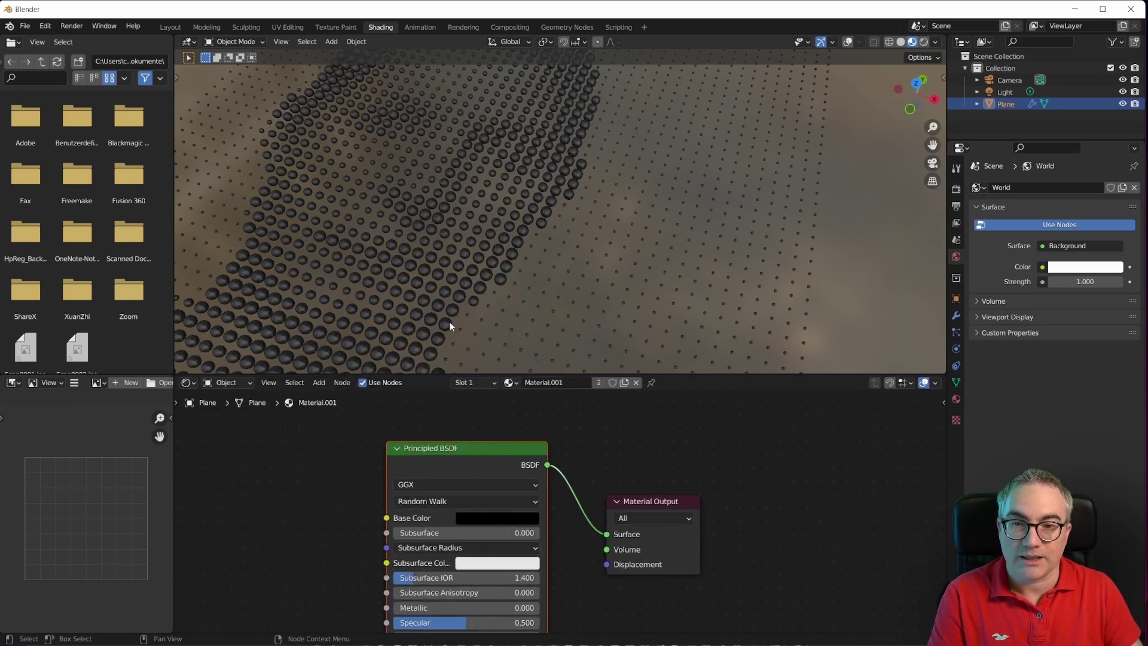
{"action": "scroll", "coordinate": [446, 245], "scroll_direction": "up", "scroll_amount": 5}
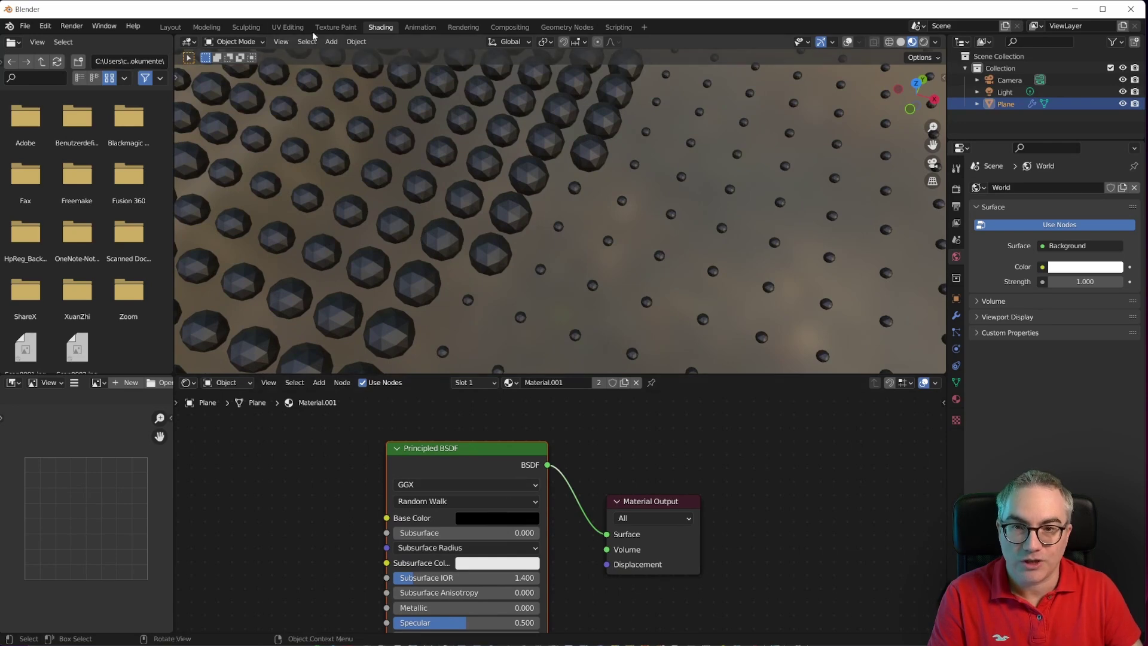
- Return to the Geometry Nodes workspace and look over the world background settings
{"action": "left_click", "coordinate": [567, 27]}
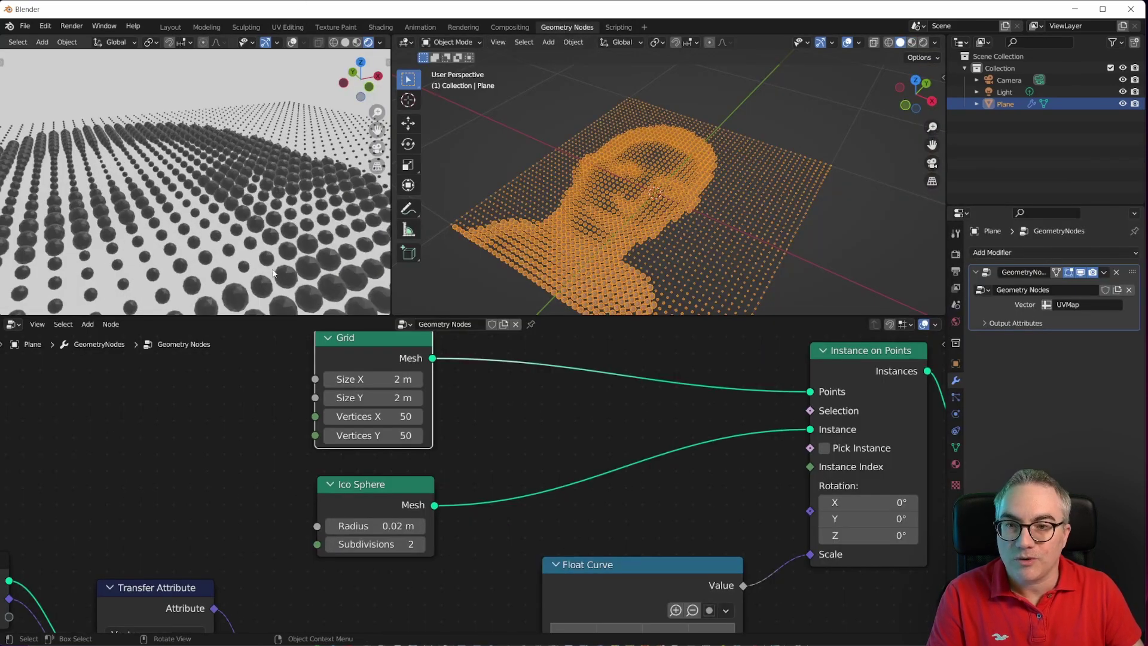
{"action": "middle_click_drag", "start_coordinate": [273, 273], "coordinate": [287, 200]}
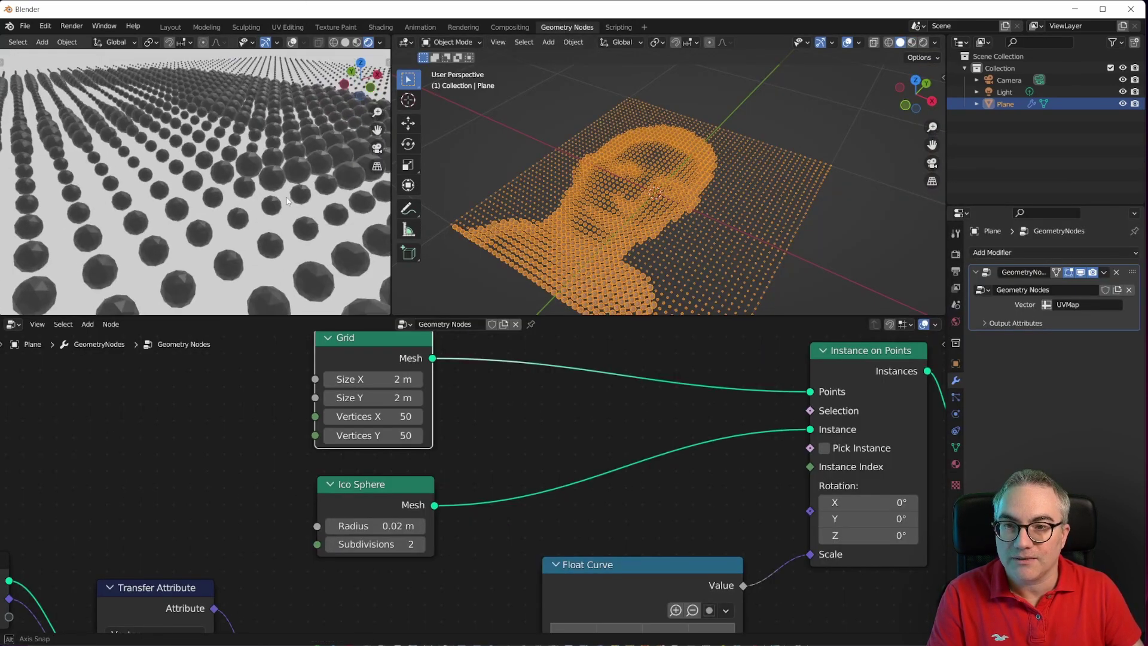
{"action": "left_click", "coordinate": [955, 321]}
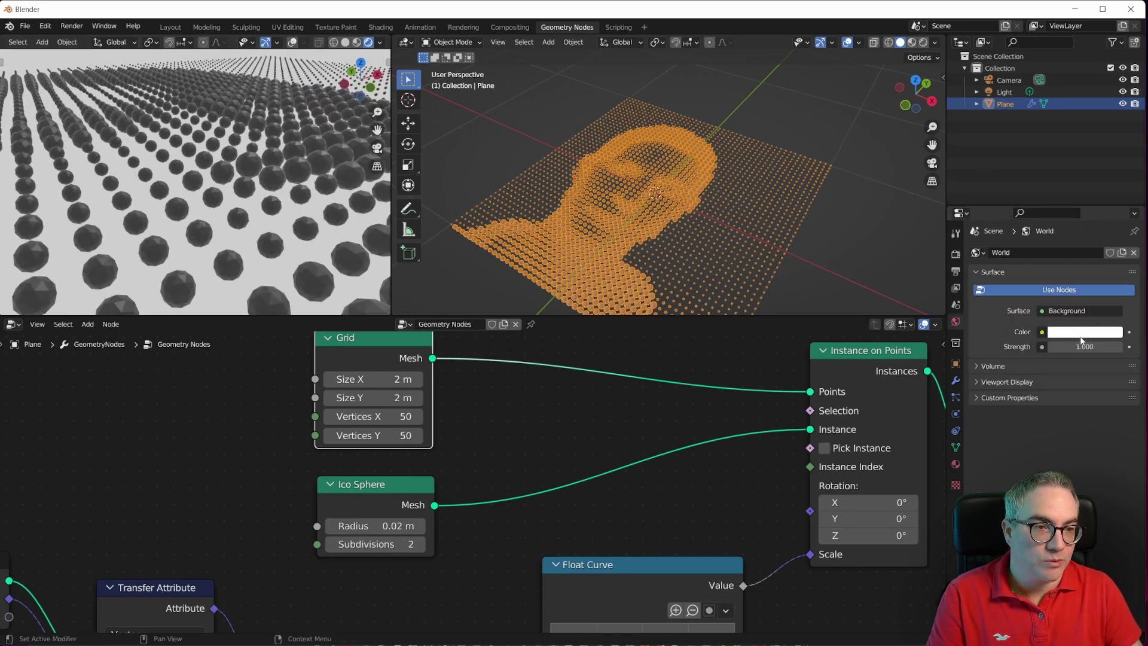
{"action": "scroll", "coordinate": [217, 231], "scroll_direction": "down", "scroll_amount": 4}
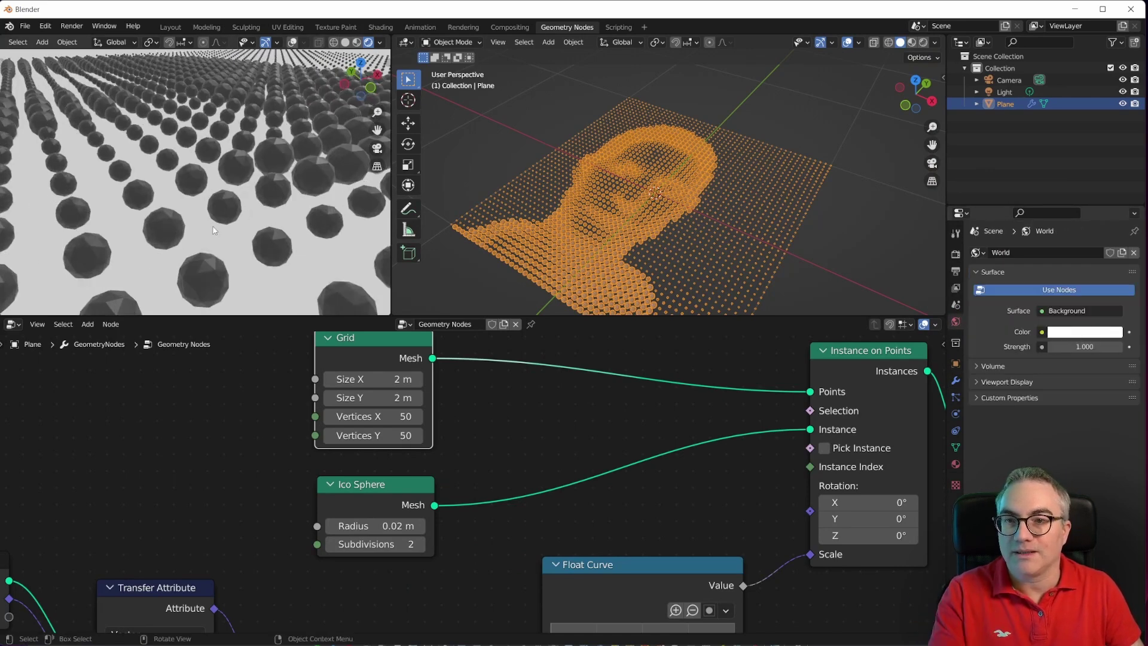
{"action": "scroll", "coordinate": [219, 231], "scroll_direction": "down", "scroll_amount": 2}
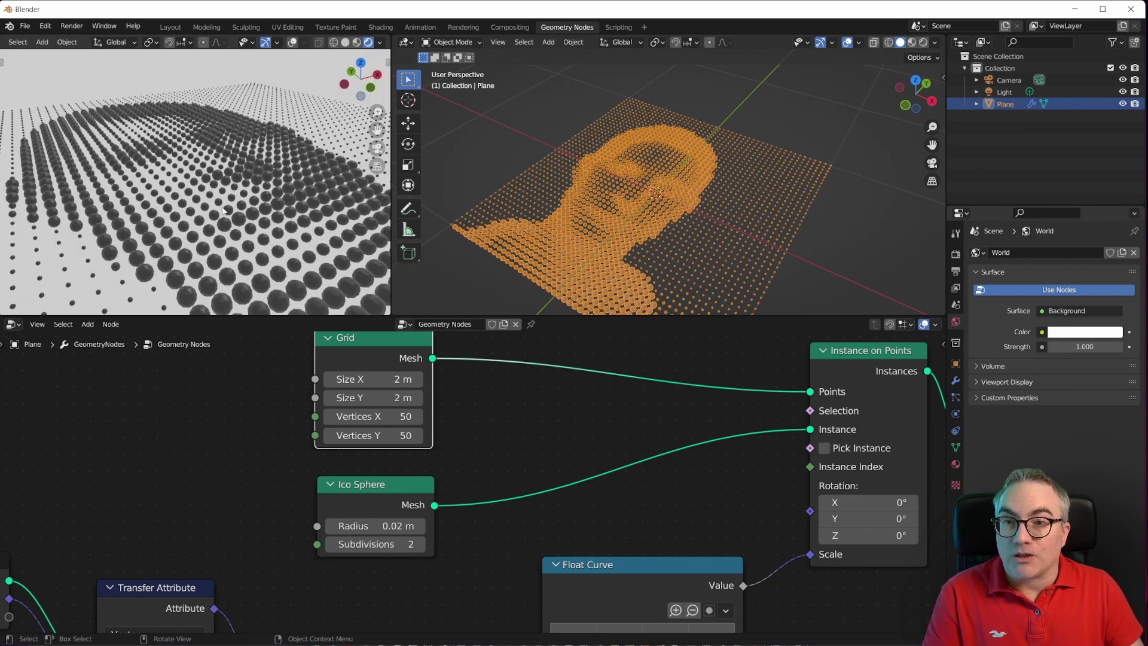
{"action": "scroll", "coordinate": [224, 206], "scroll_direction": "down", "scroll_amount": 3}
{"action": "scroll", "coordinate": [227, 195], "scroll_direction": "up", "scroll_amount": 4}
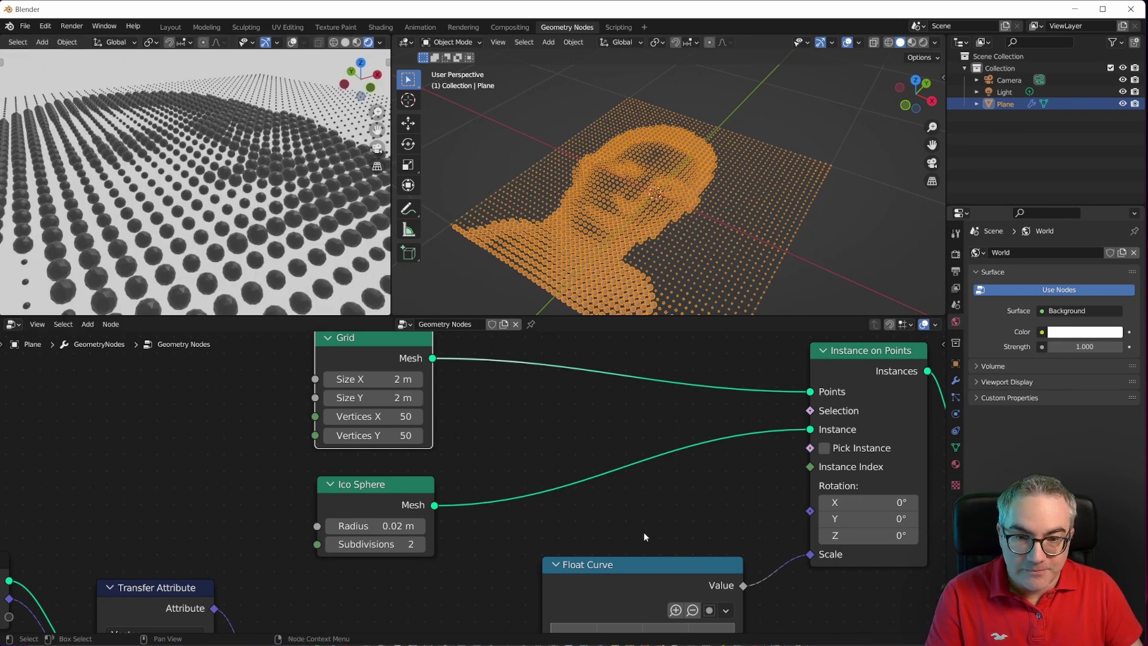
{"action": "scroll", "coordinate": [246, 253], "scroll_direction": "up", "scroll_amount": 2}
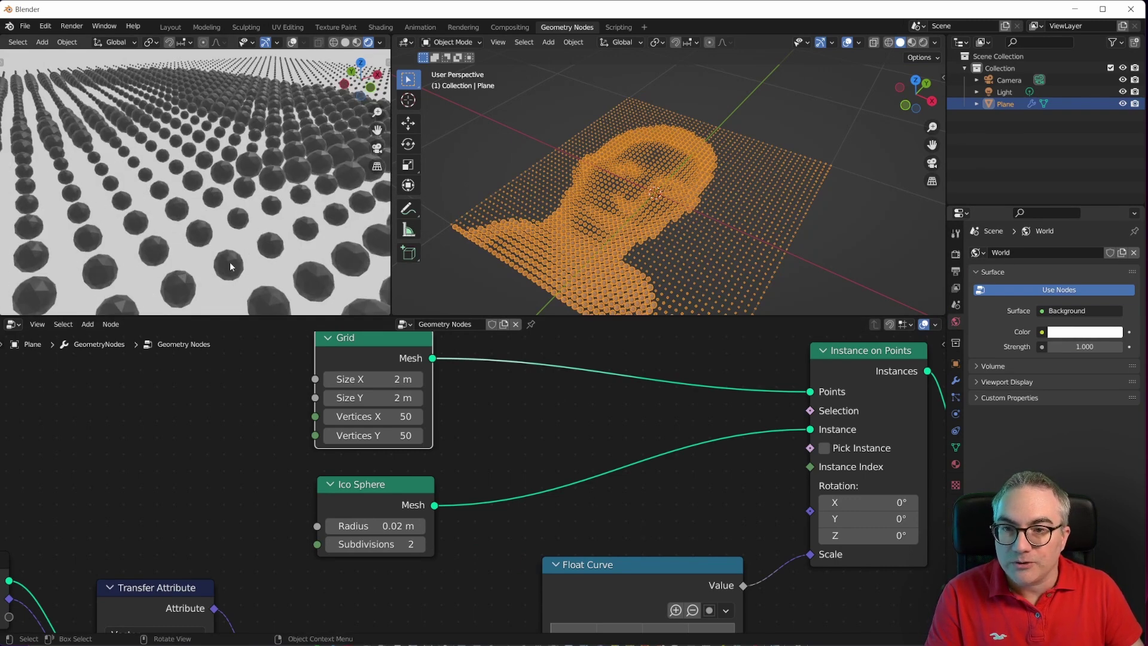
{"action": "scroll", "coordinate": [635, 463], "scroll_direction": "down", "scroll_amount": 3}
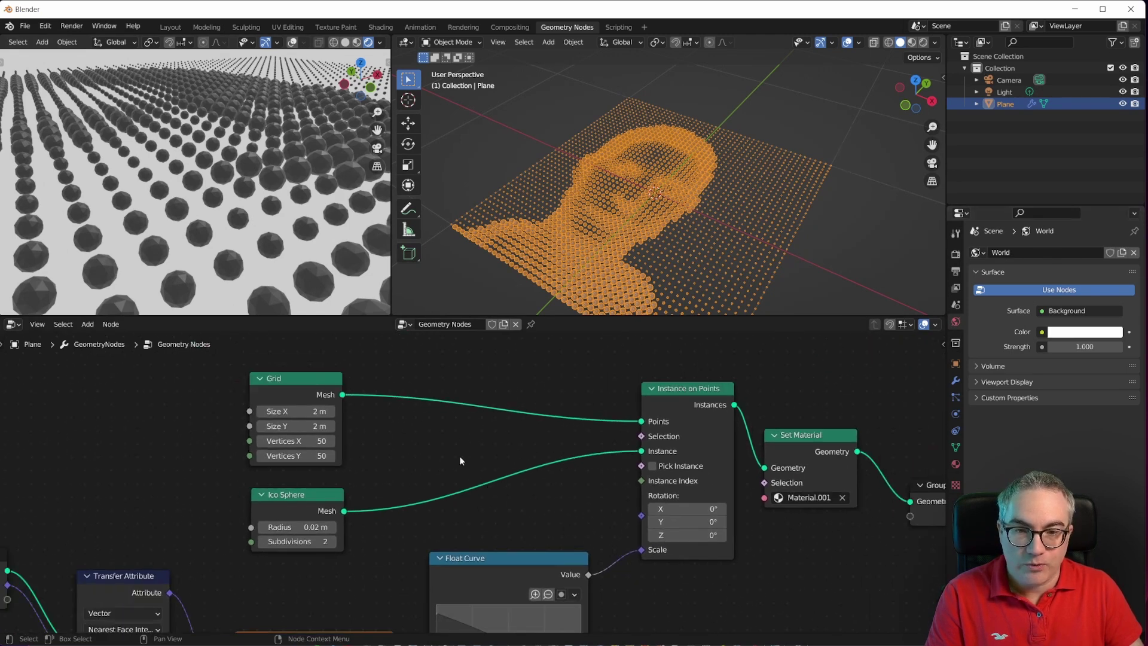
- Insert a Set Shade Smooth node after the Ico Sphere and raise its Subdivisions to 3
{"action": "key", "text": "shift+a"}
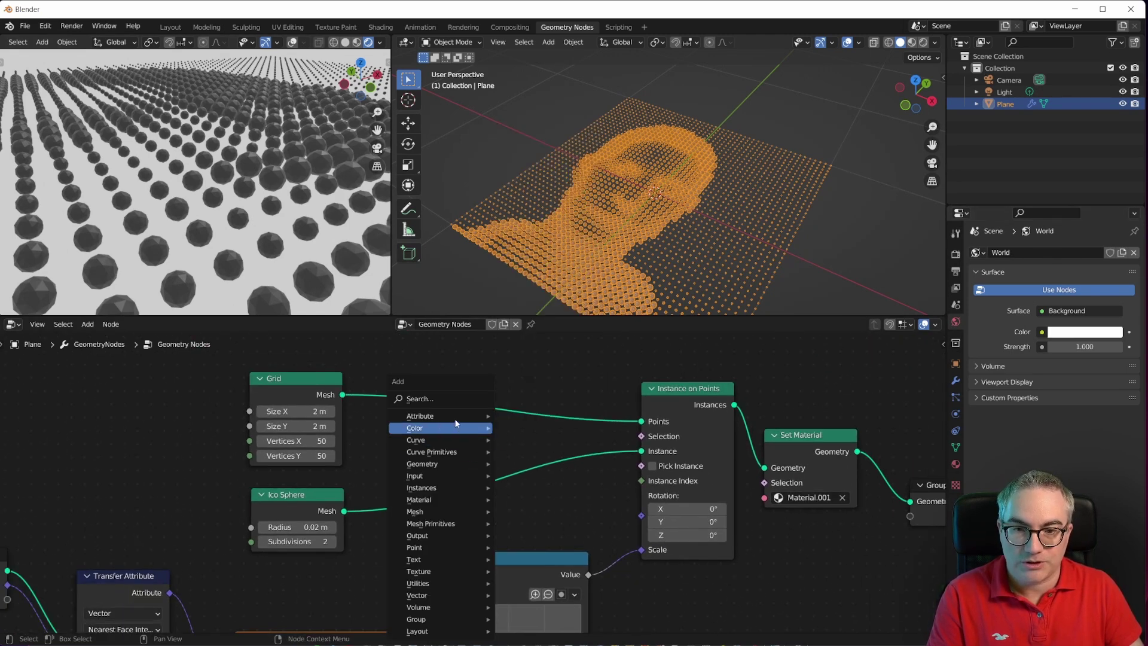
{"action": "left_click", "coordinate": [436, 398]}
{"action": "type", "text": "smoo"}
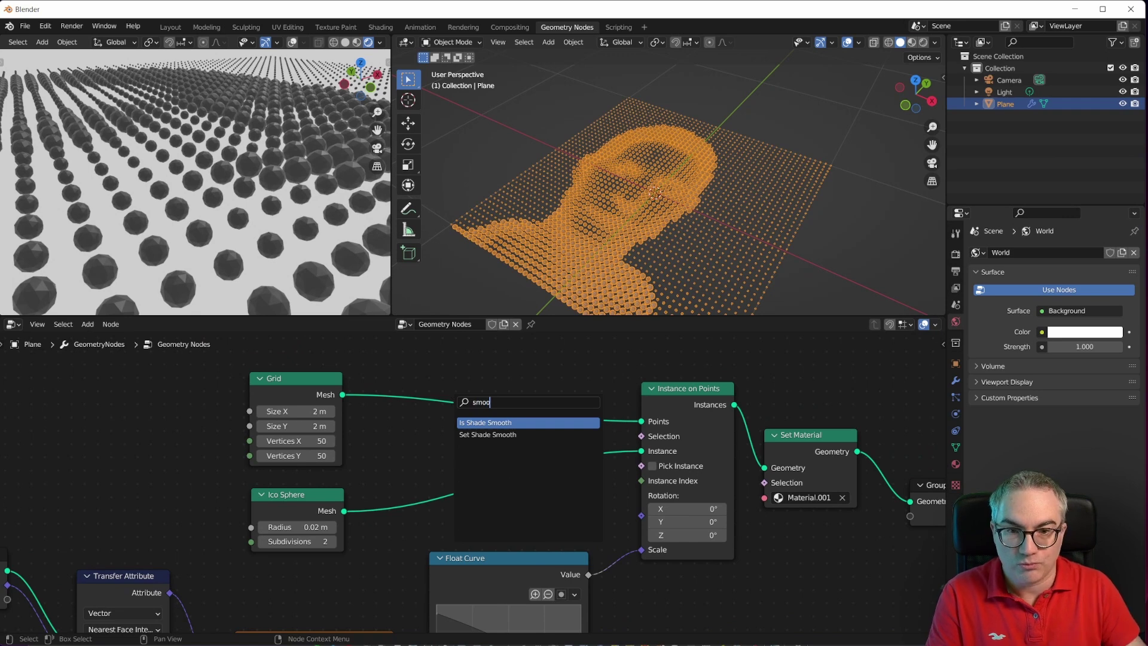
{"action": "key", "text": "Return"}
{"action": "left_click", "coordinate": [476, 479]}
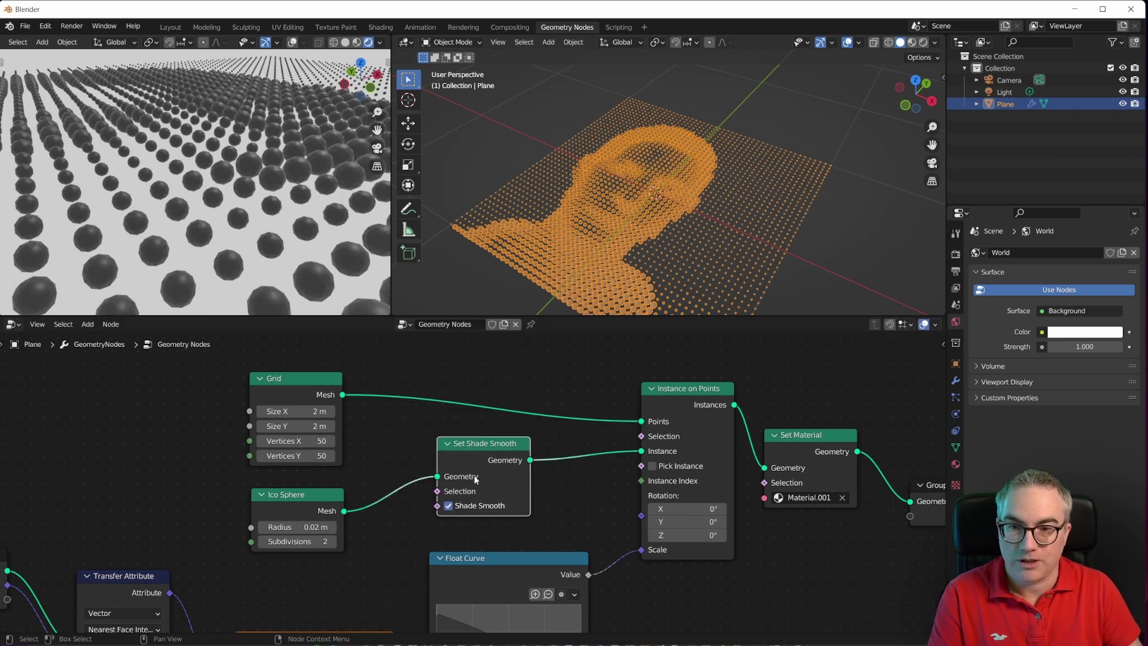
{"action": "middle_click_drag", "start_coordinate": [597, 472], "coordinate": [585, 437]}
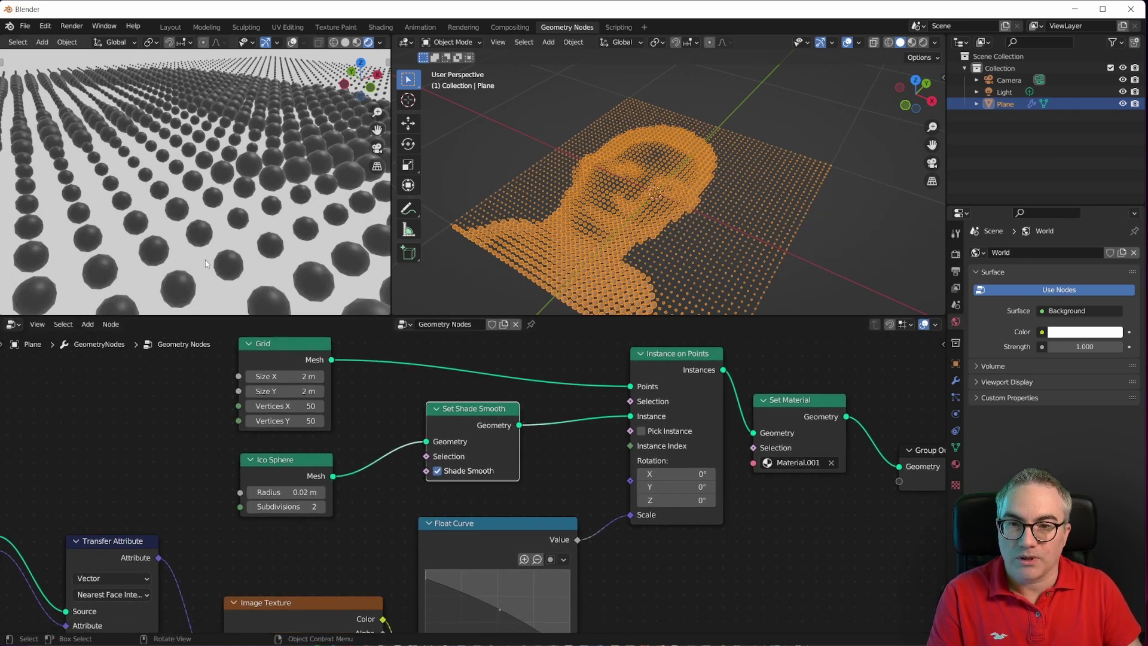
{"action": "scroll", "coordinate": [205, 260], "scroll_direction": "up", "scroll_amount": 3}
{"action": "left_click", "coordinate": [323, 506]}
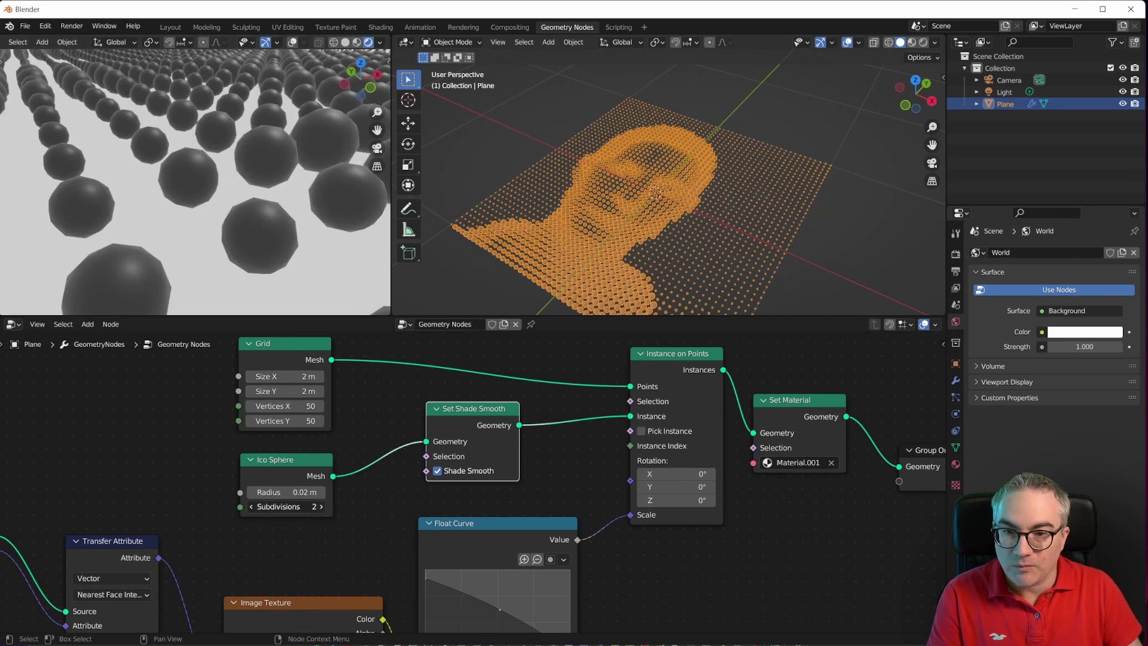
{"action": "middle_click_drag", "start_coordinate": [303, 298], "coordinate": [264, 214]}
- In top view, make the Float Curve concave: left point at top, middle at 0.469/0.525, right point 0.175
{"action": "key", "text": "KP_7"}
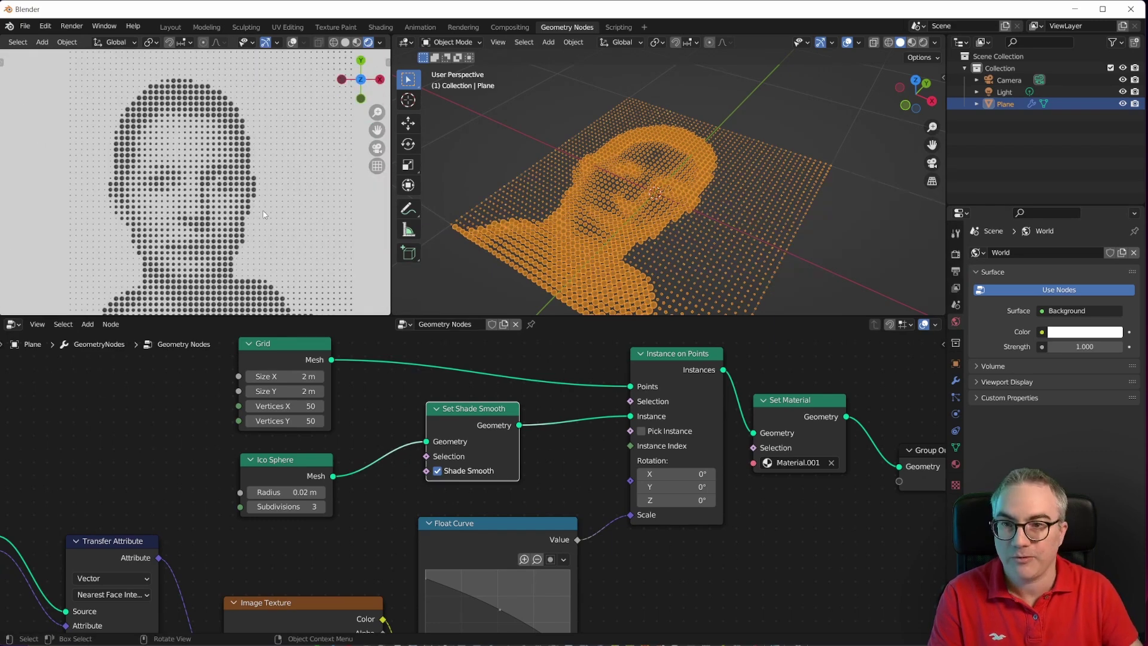
{"action": "scroll", "coordinate": [237, 232], "scroll_direction": "up", "scroll_amount": 3}
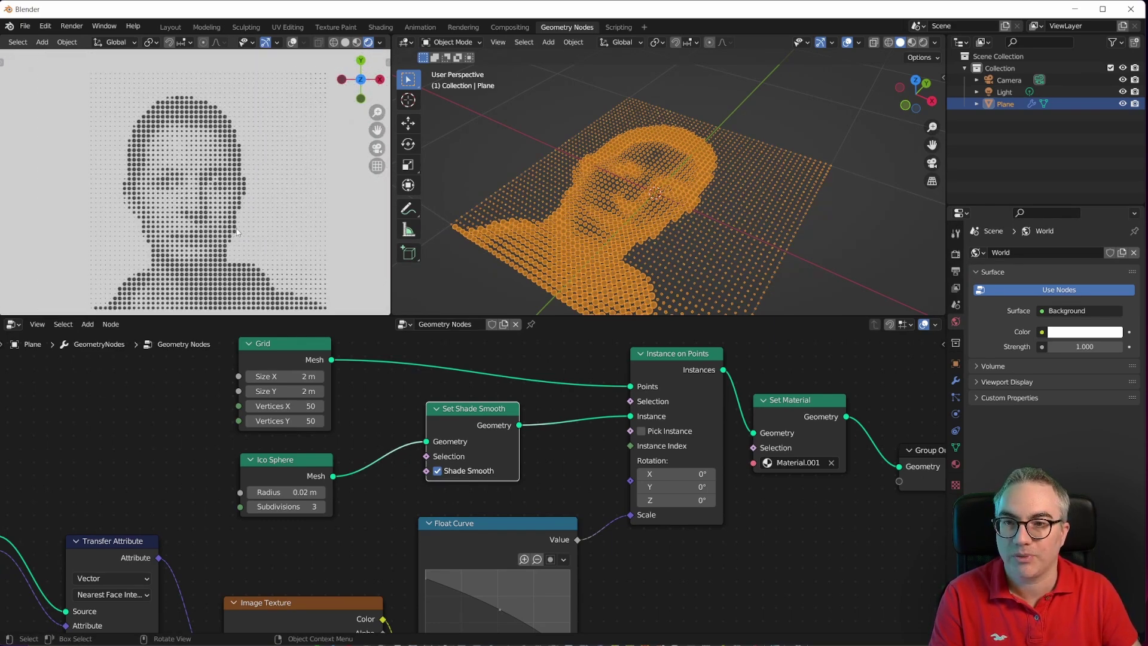
{"action": "scroll", "coordinate": [508, 502], "scroll_direction": "down", "scroll_amount": 5, "text": "shift"}
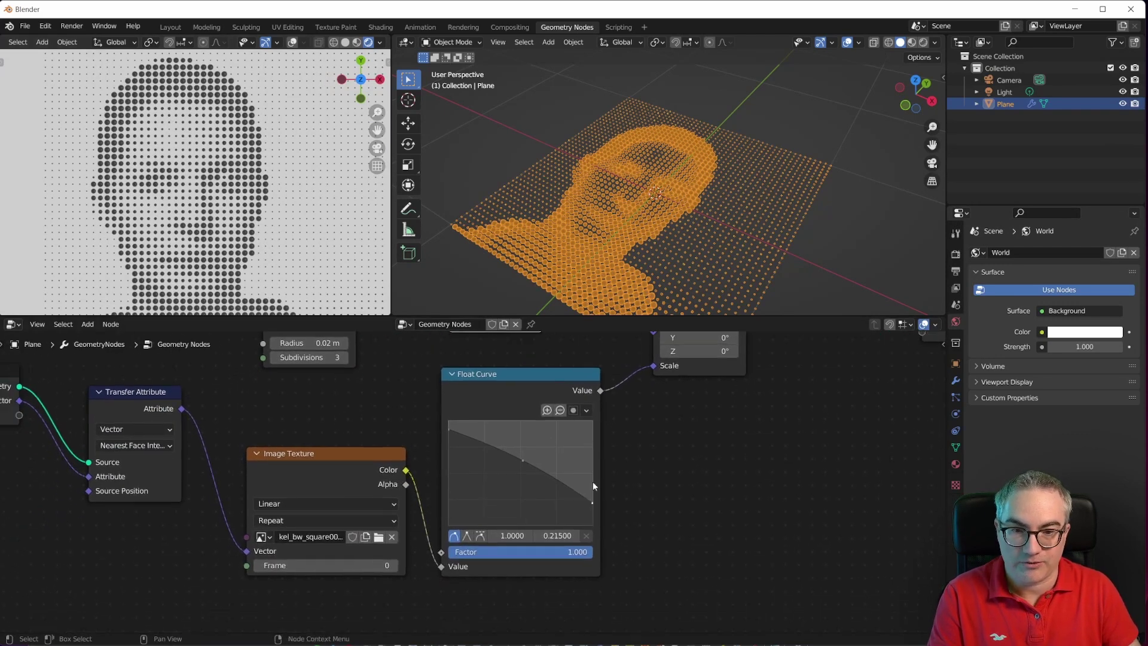
{"action": "left_click_drag", "start_coordinate": [447, 429], "coordinate": [448, 422]}
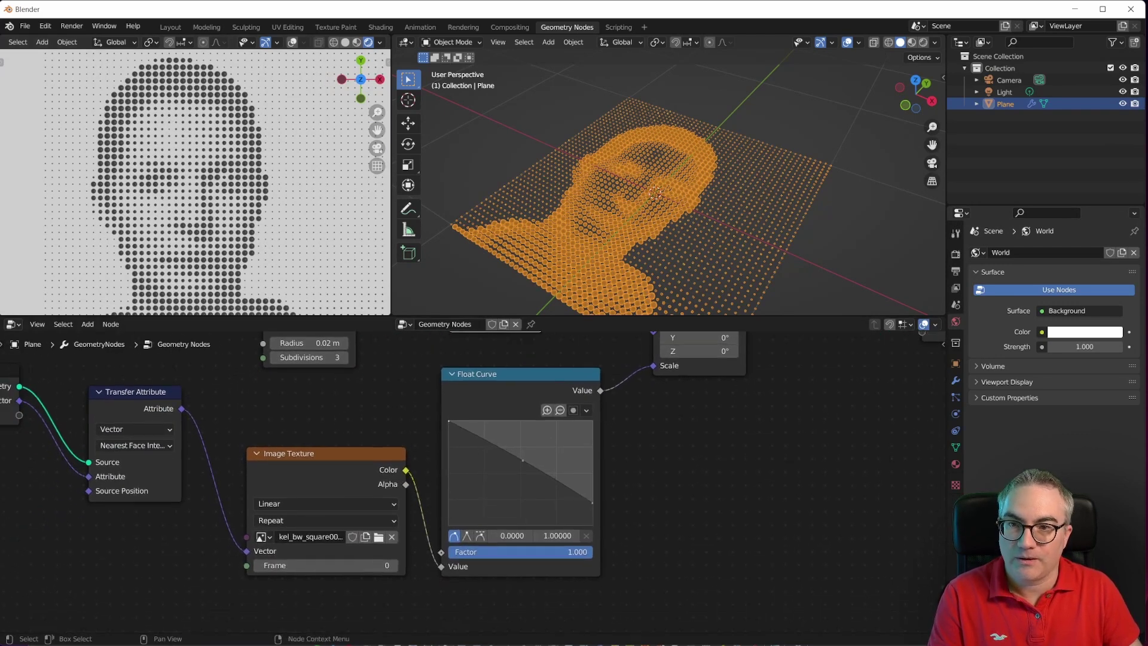
{"action": "left_click_drag", "start_coordinate": [521, 459], "coordinate": [517, 474]}
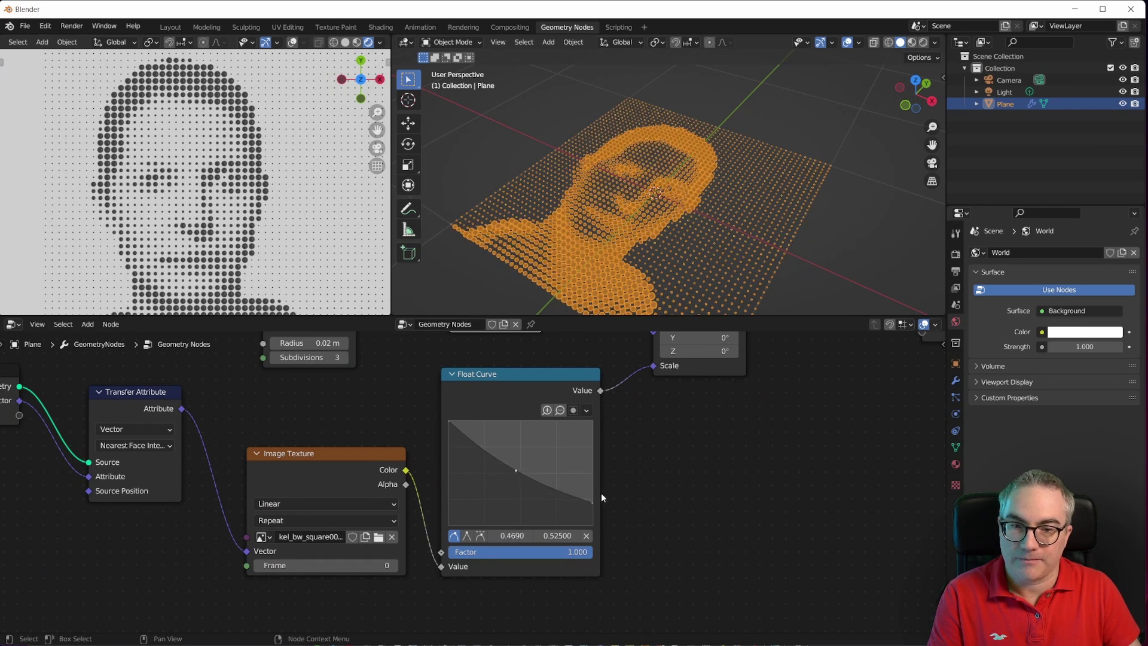
{"action": "left_click_drag", "start_coordinate": [592, 501], "coordinate": [594, 510]}
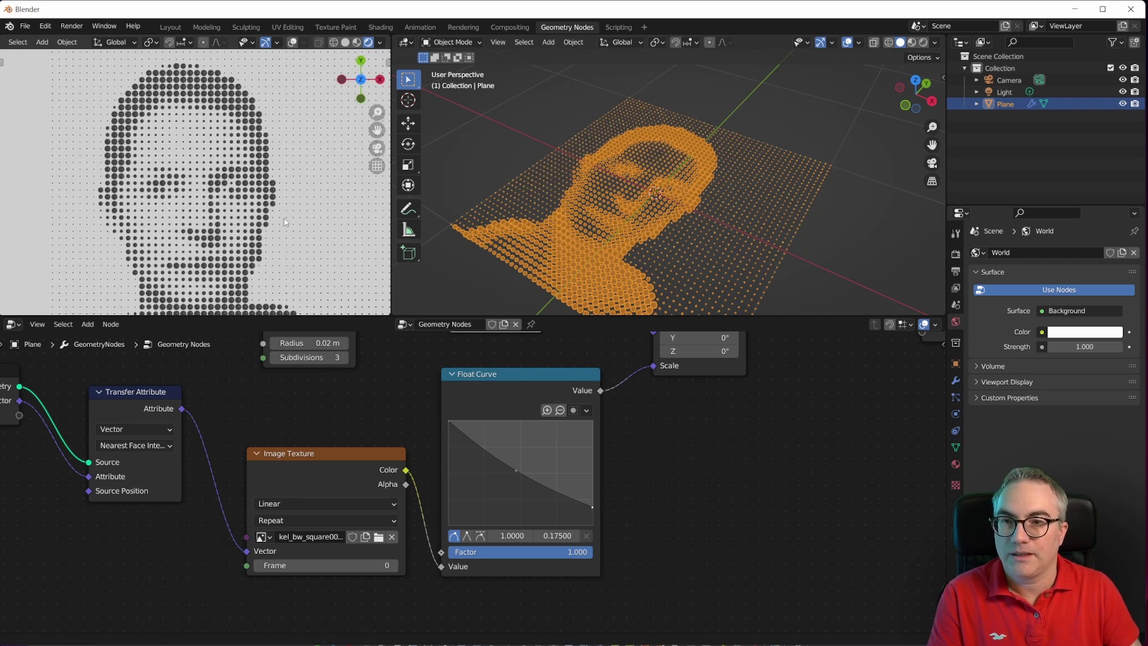
{"action": "scroll", "coordinate": [417, 417], "scroll_direction": "down", "scroll_amount": 3}
{"action": "scroll", "coordinate": [417, 499], "scroll_direction": "up", "scroll_amount": 4}
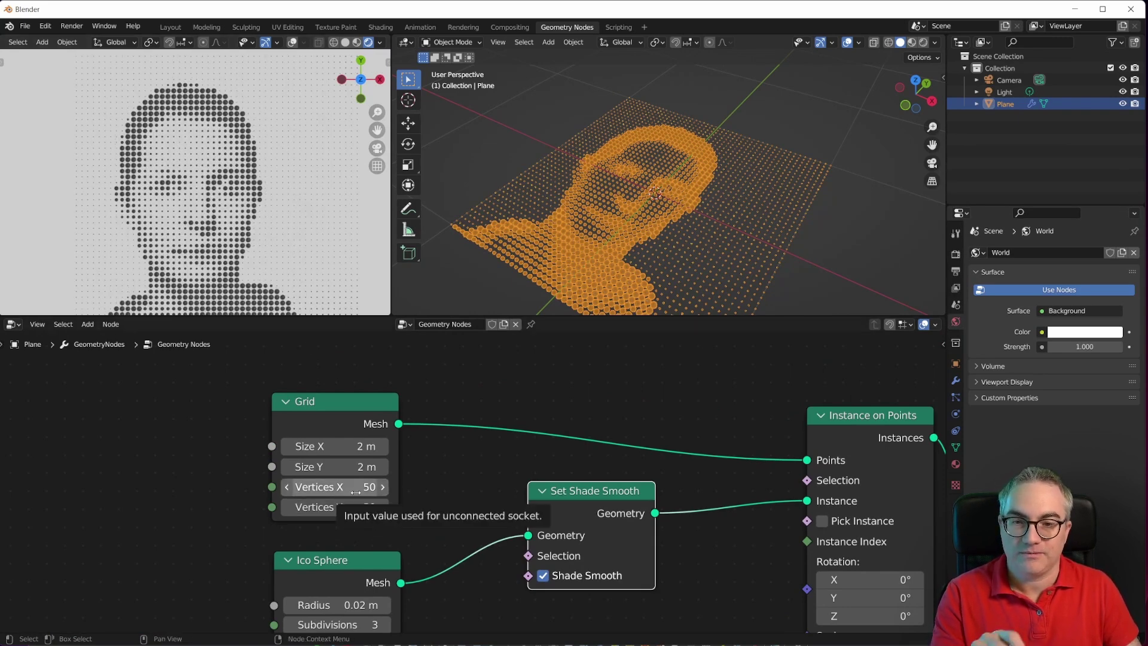
- Set the Grid's Vertices X and Y both to 100
{"action": "left_click_drag", "start_coordinate": [335, 486], "coordinate": [357, 502]}
{"action": "type", "text": "100"}
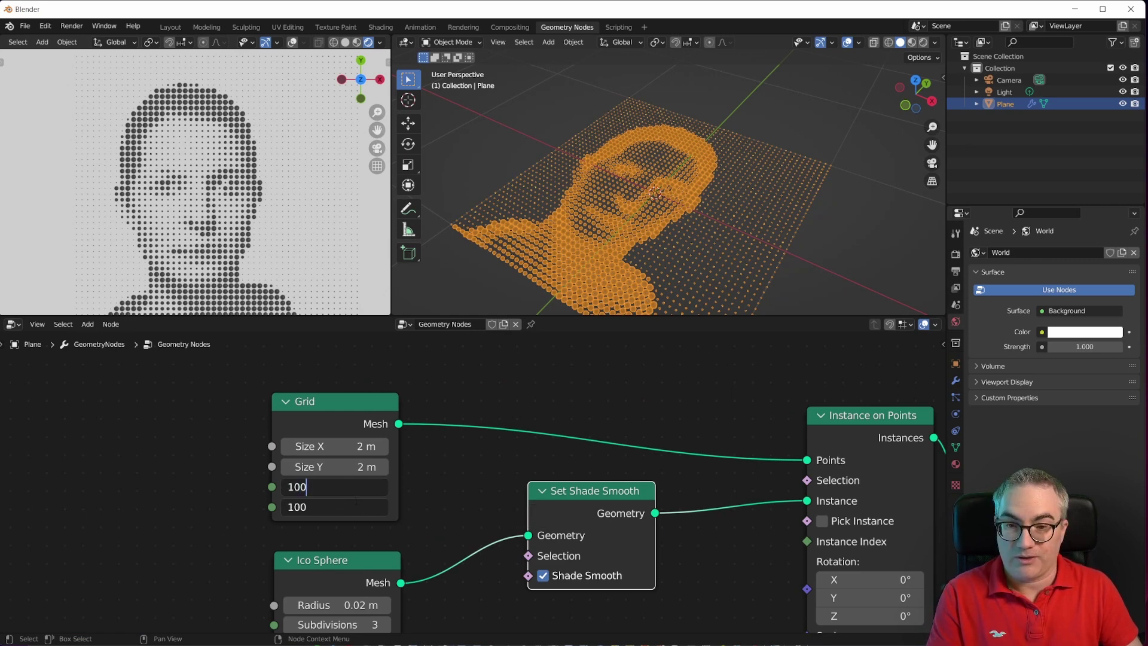
{"action": "key", "text": "Return"}
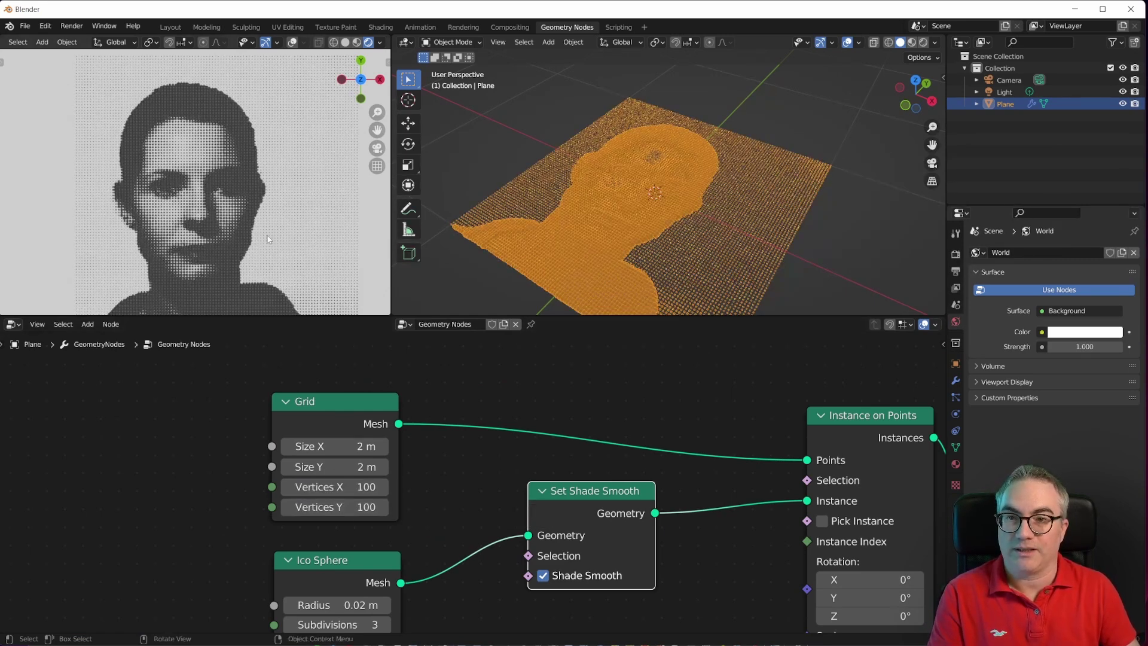
{"action": "scroll", "coordinate": [251, 237], "scroll_direction": "up", "scroll_amount": 5}
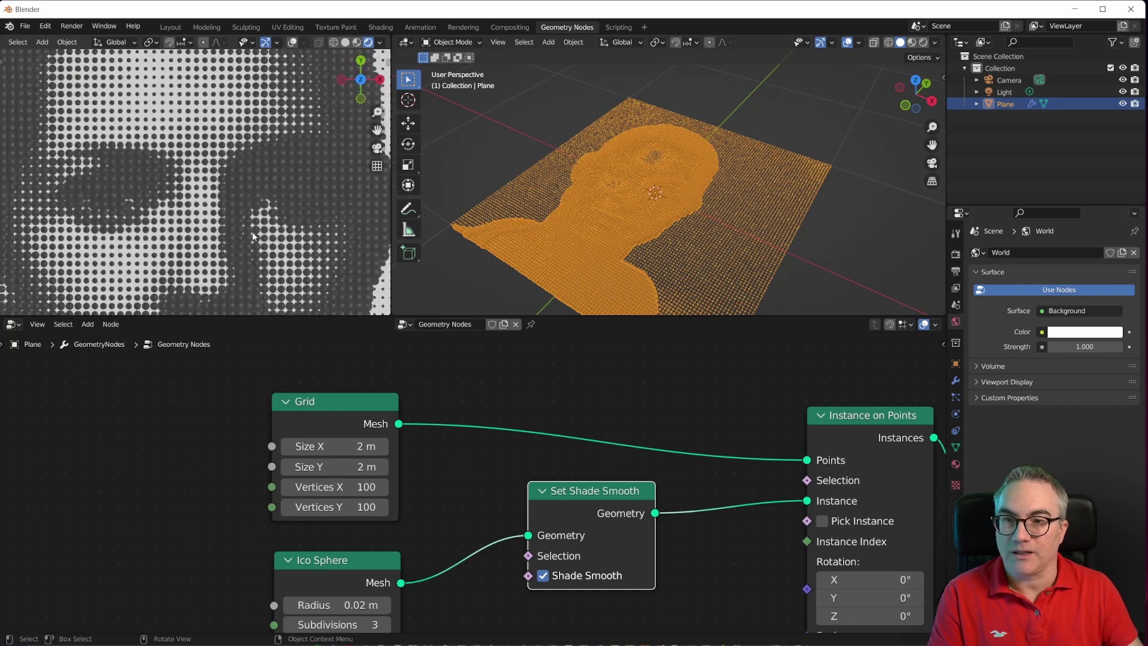
{"action": "scroll", "coordinate": [253, 236], "scroll_direction": "down", "scroll_amount": 2}
- Set the Ico Sphere Radius to 0.015 m and shift the Float Curve node slightly
{"action": "middle_click_drag", "start_coordinate": [469, 476], "coordinate": [481, 349]}
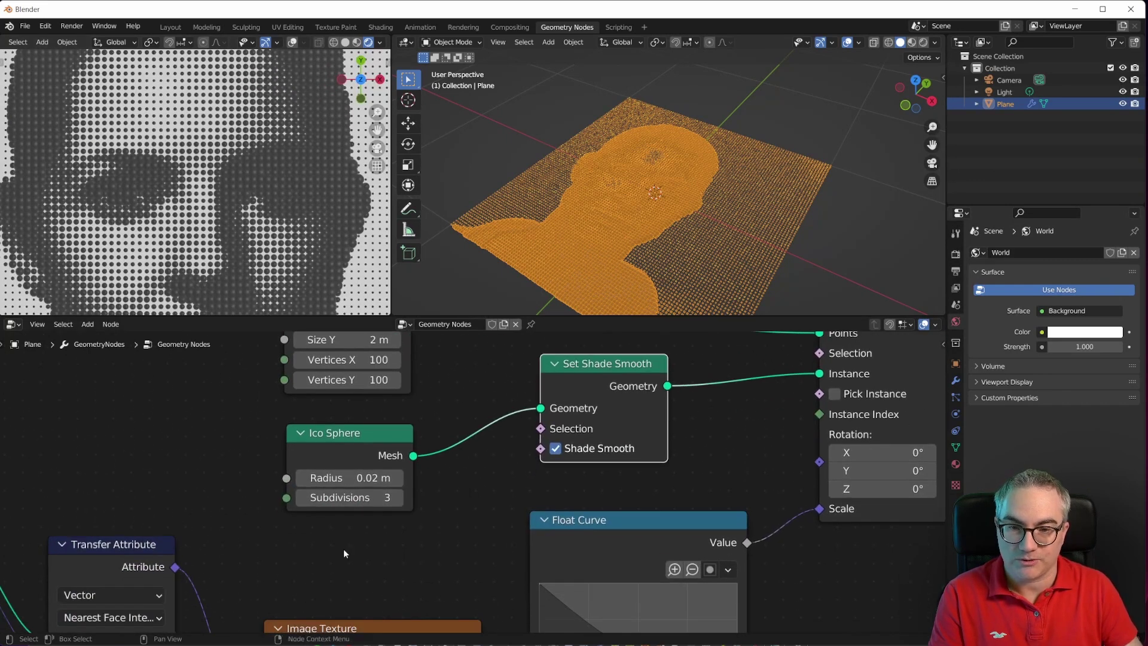
{"action": "double_click", "coordinate": [363, 478]}
{"action": "key", "text": "BackSpace"}
{"action": "type", "text": "15"}
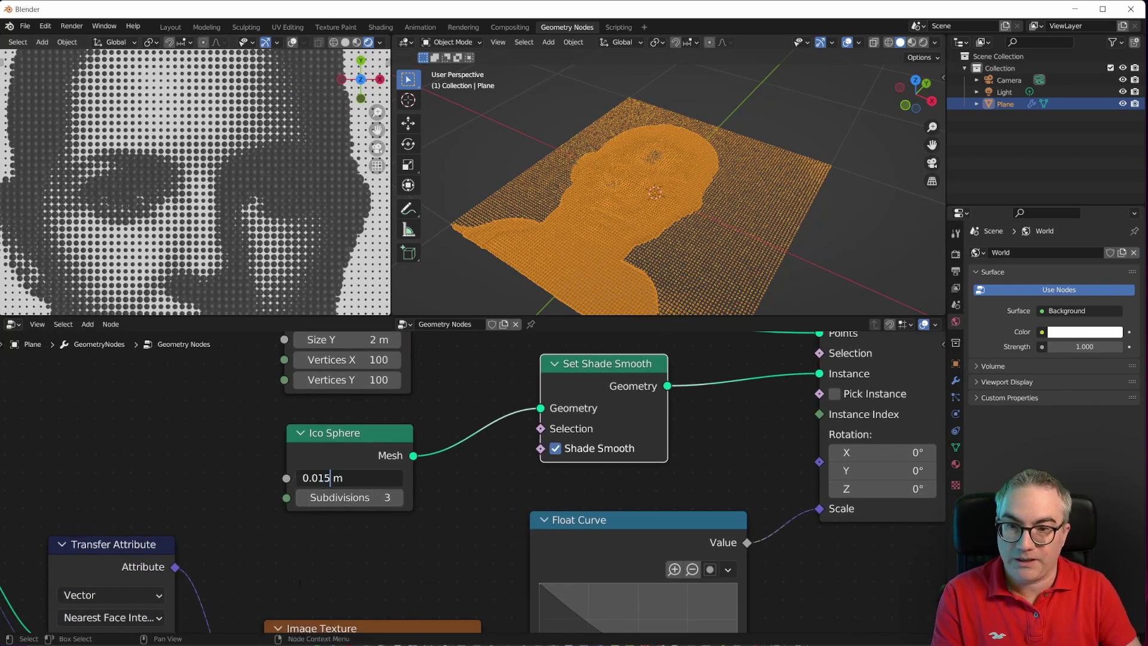
{"action": "key", "text": "Return"}
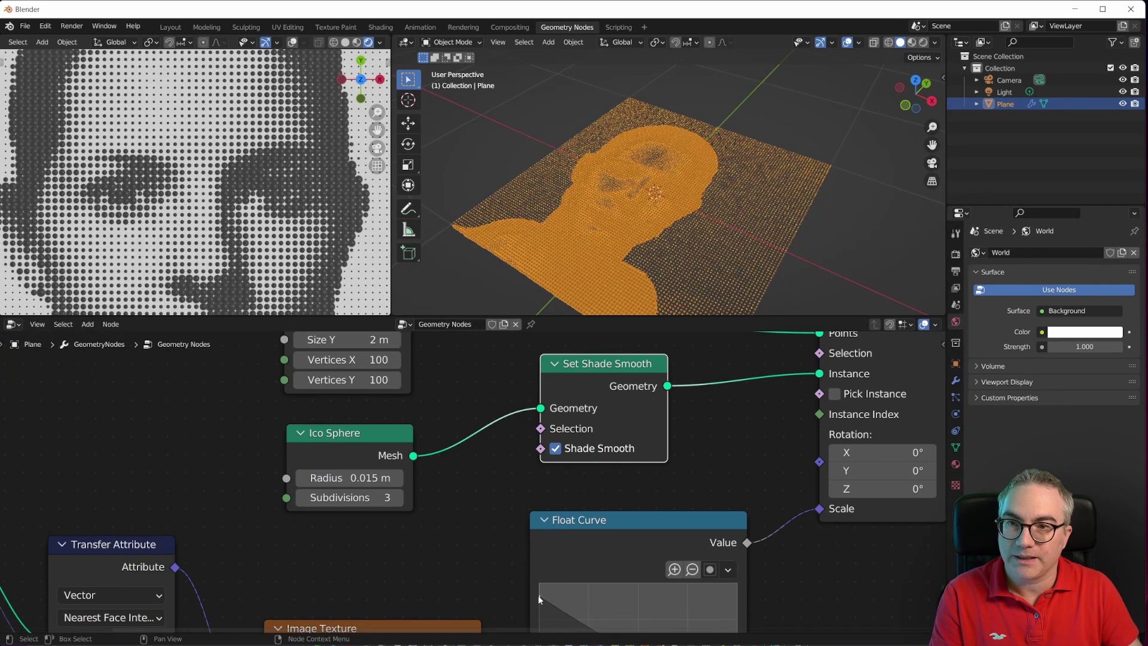
{"action": "left_click_drag", "start_coordinate": [539, 600], "coordinate": [535, 605]}
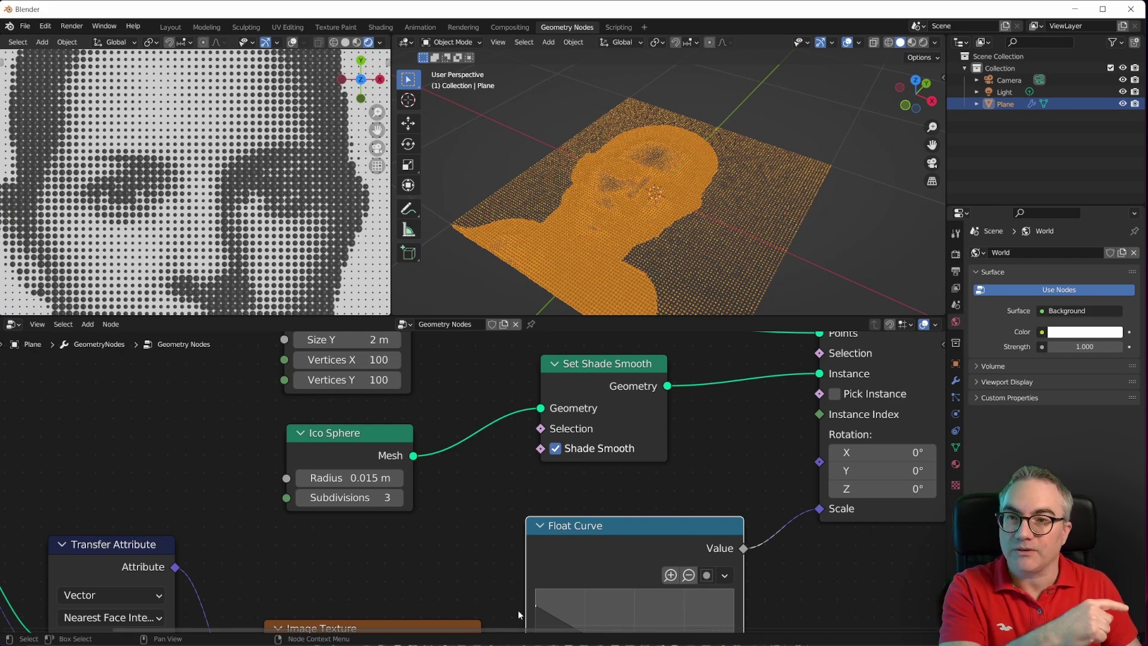
{"action": "scroll", "coordinate": [273, 180], "scroll_direction": "down", "scroll_amount": 5}
{"action": "scroll", "coordinate": [273, 180], "scroll_direction": "up", "scroll_amount": 6}
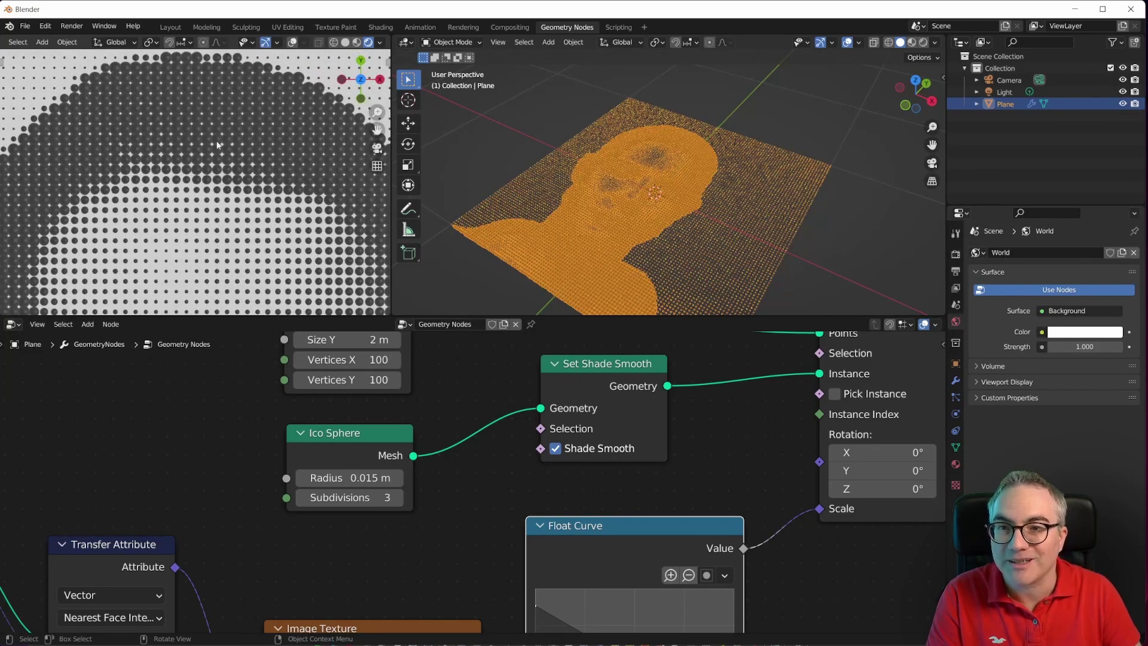
{"action": "scroll", "coordinate": [251, 220], "scroll_direction": "down", "scroll_amount": 6}
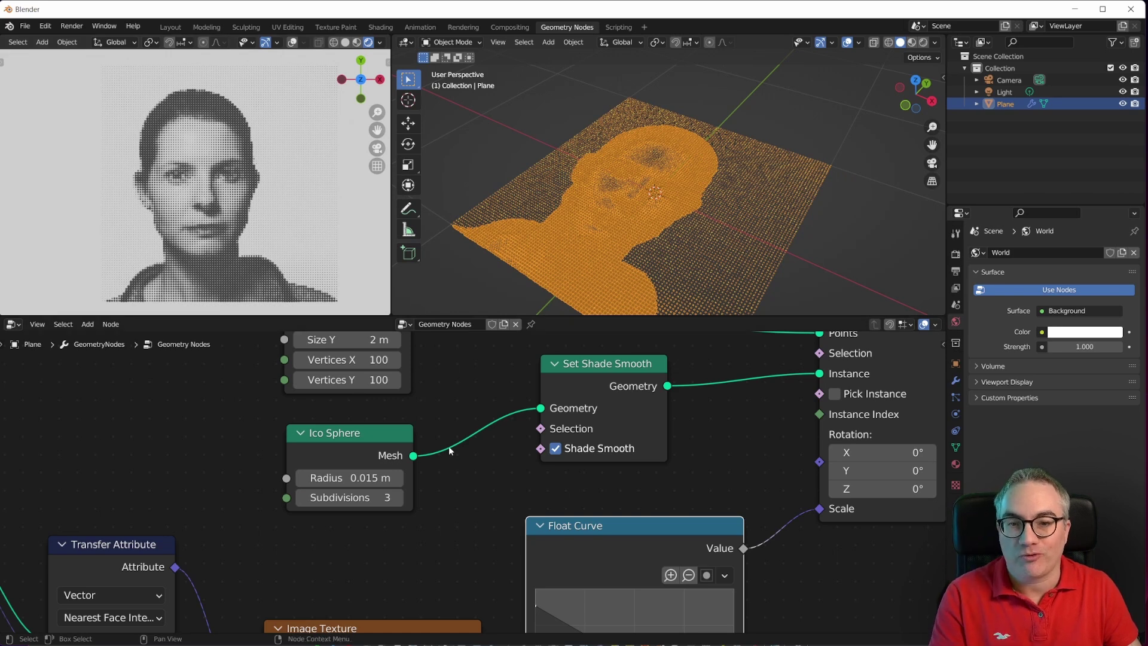
{"action": "scroll", "coordinate": [448, 446], "scroll_direction": "down", "scroll_amount": 4}
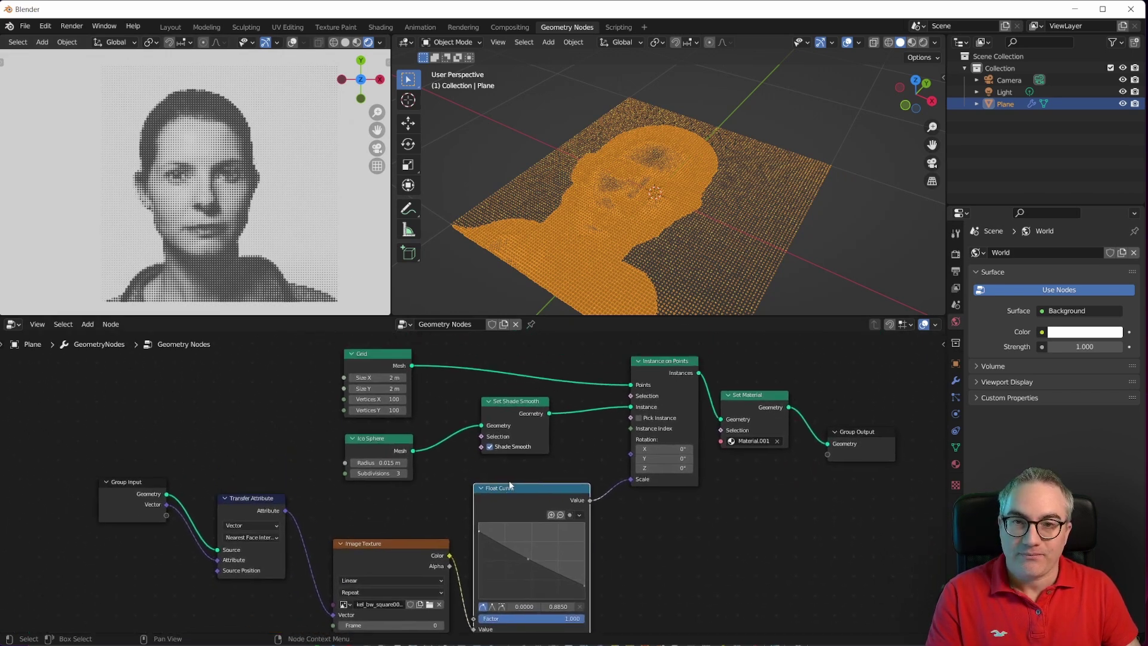
{"action": "key", "text": "space"}
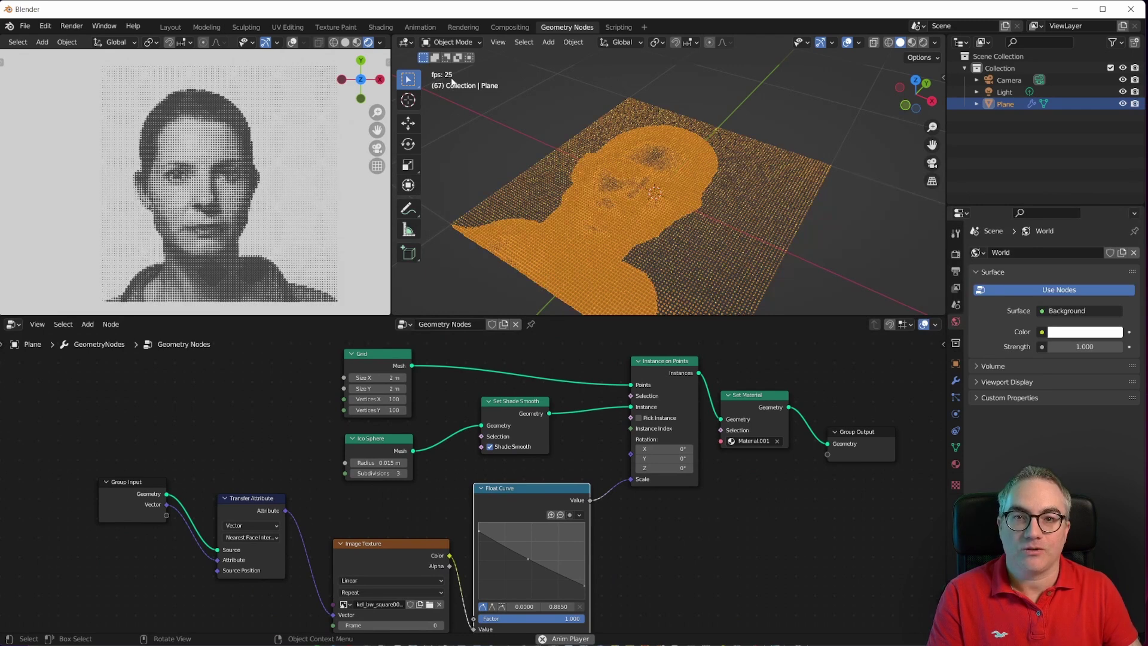
{"action": "key", "text": "space"}
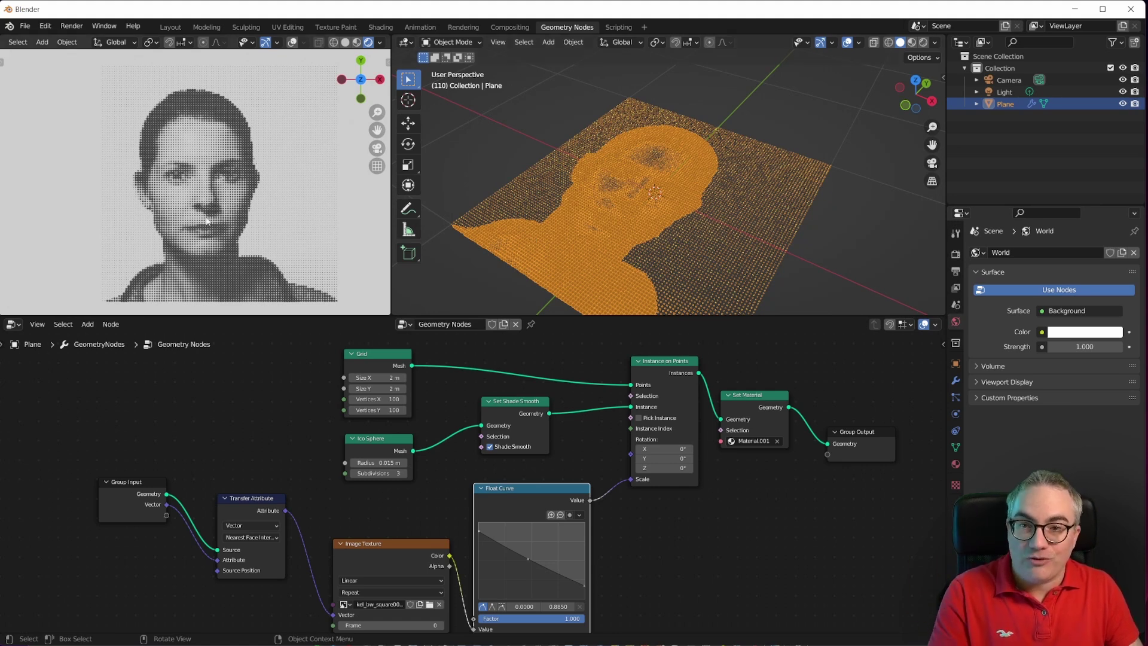
{"action": "key", "text": "Home"}
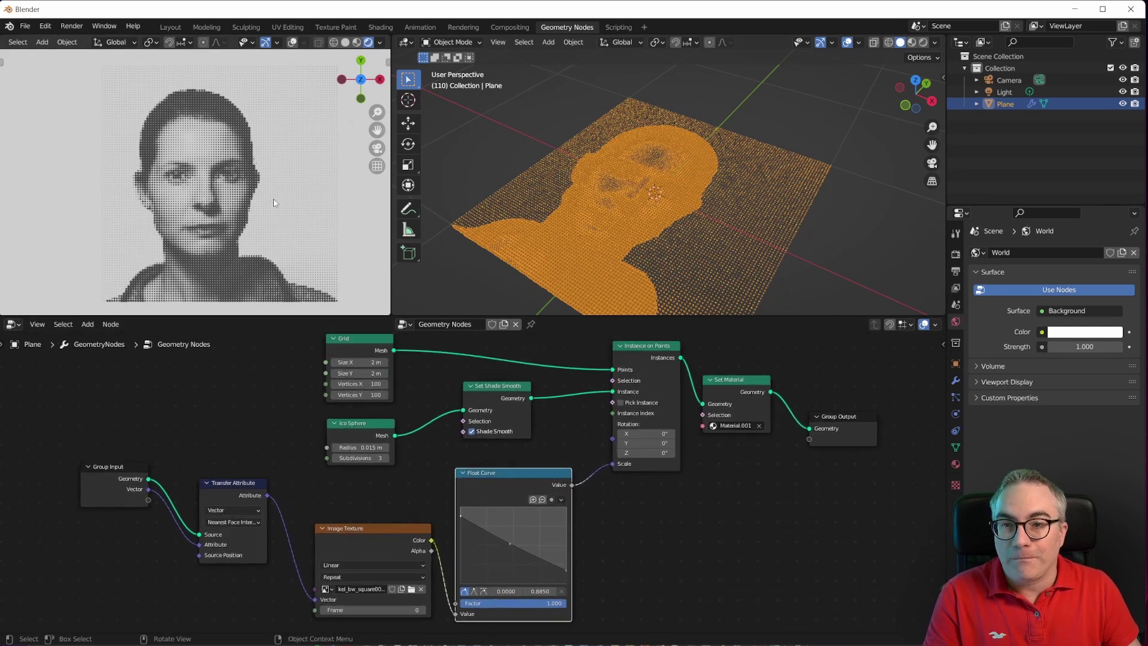
{"action": "scroll", "coordinate": [274, 202], "scroll_direction": "up", "scroll_amount": 2}
{"action": "scroll", "coordinate": [275, 203], "scroll_direction": "down", "scroll_amount": 3}
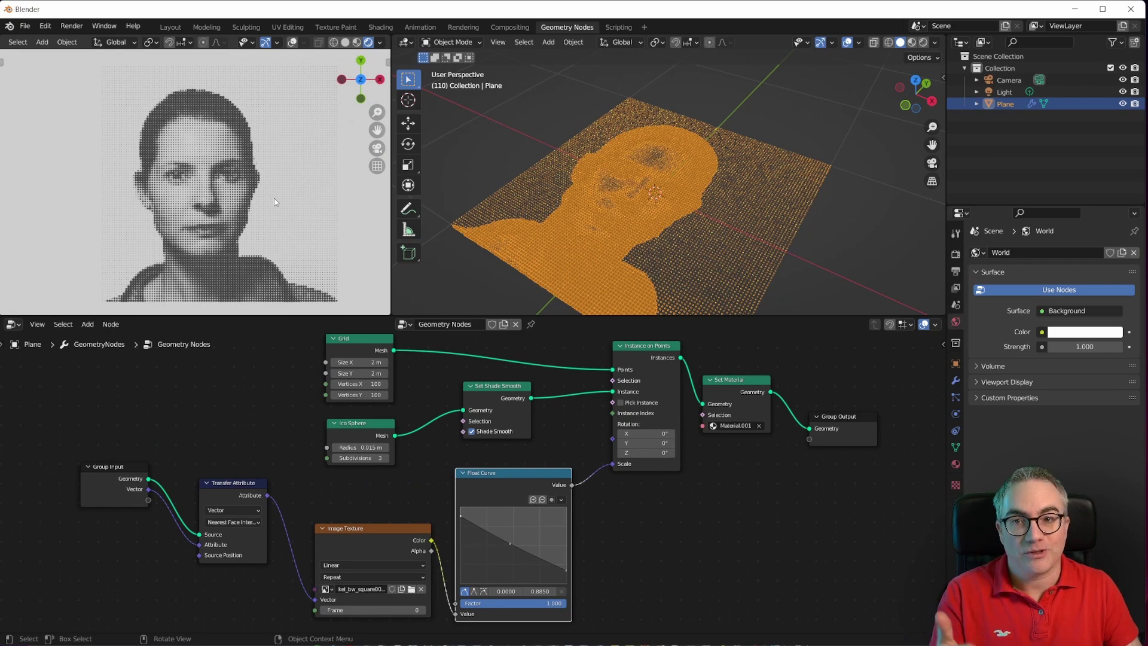
{"action": "scroll", "coordinate": [274, 203], "scroll_direction": "up", "scroll_amount": 15}
{"action": "middle_click_drag", "start_coordinate": [240, 218], "coordinate": [329, 58]}
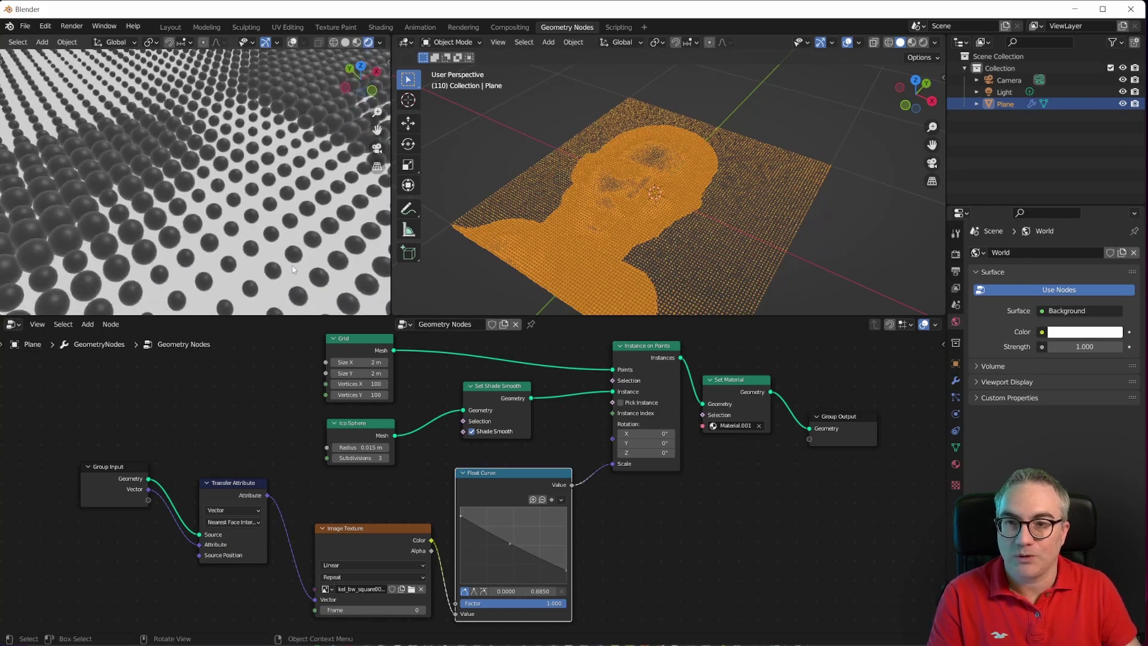
{"action": "scroll", "coordinate": [337, 250], "scroll_direction": "down", "scroll_amount": 12}
{"action": "middle_click_drag", "start_coordinate": [243, 301], "coordinate": [216, 274]}
{"action": "key", "text": "KP_7"}
{"action": "scroll", "coordinate": [213, 260], "scroll_direction": "up", "scroll_amount": 3}
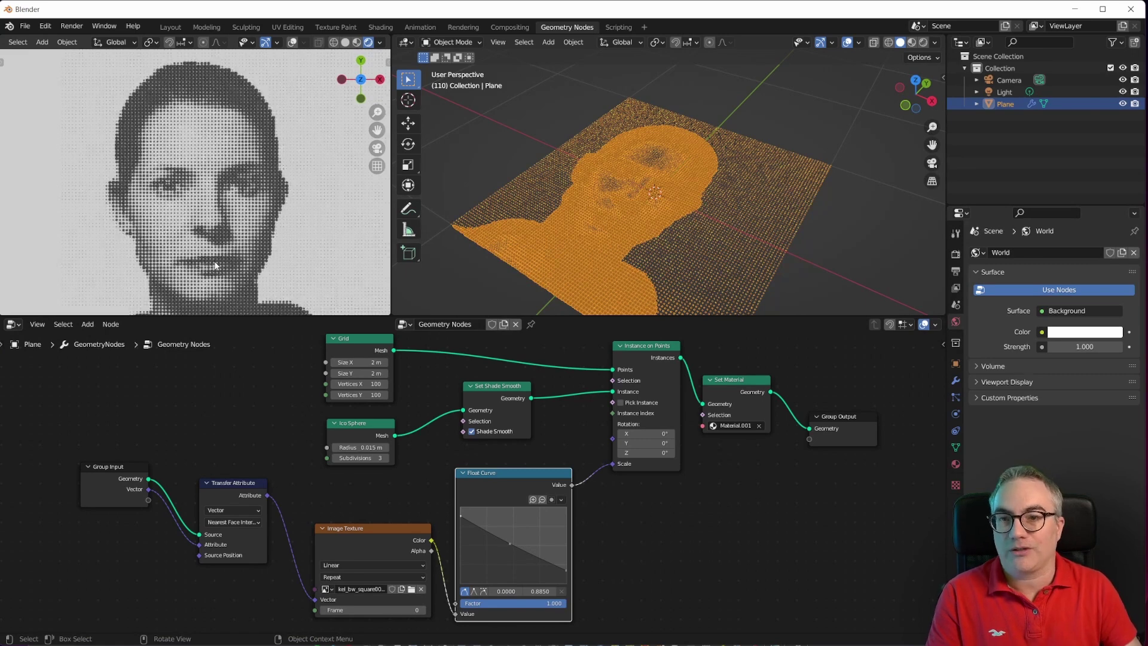
{"action": "scroll", "coordinate": [215, 253], "scroll_direction": "down", "scroll_amount": 4}
{"action": "scroll", "coordinate": [221, 263], "scroll_direction": "up", "scroll_amount": 1}
{"action": "scroll", "coordinate": [231, 266], "scroll_direction": "up", "scroll_amount": 3}
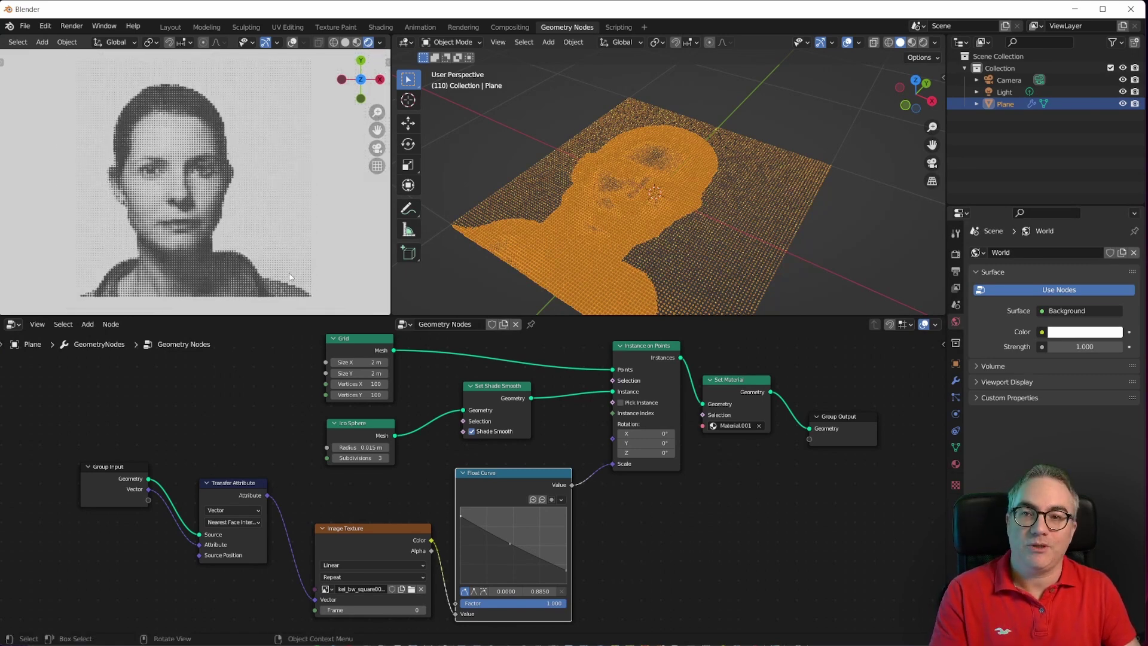
{"action": "scroll", "coordinate": [272, 255], "scroll_direction": "down", "scroll_amount": 3}
{"action": "scroll", "coordinate": [270, 254], "scroll_direction": "up", "scroll_amount": 2}
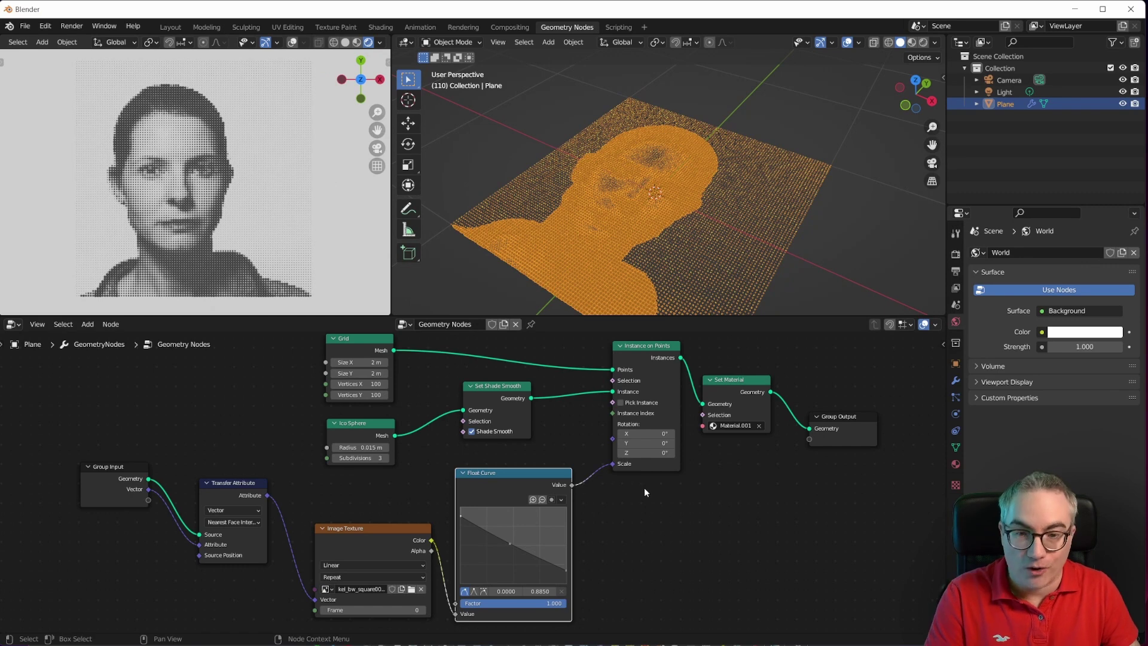
{"action": "scroll", "coordinate": [443, 479], "scroll_direction": "up", "scroll_amount": 3}
{"action": "scroll", "coordinate": [443, 479], "scroll_direction": "up", "scroll_amount": 2}
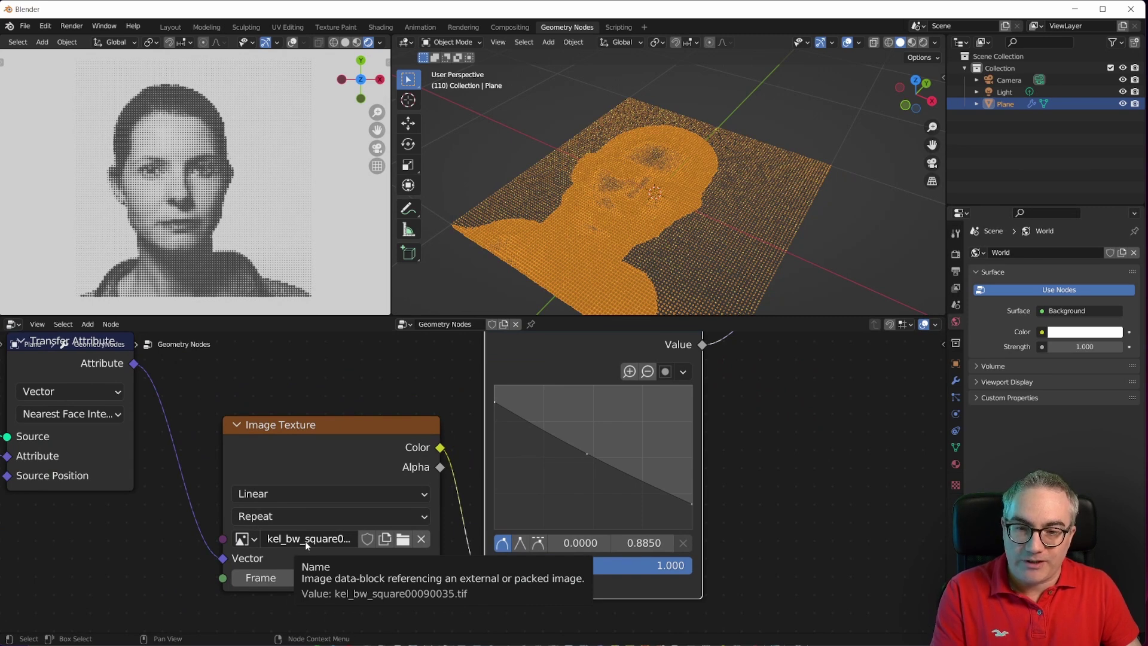
- Load kel.mp4 into the Image Texture node and set its Frame to 99
{"action": "left_click", "coordinate": [403, 540]}
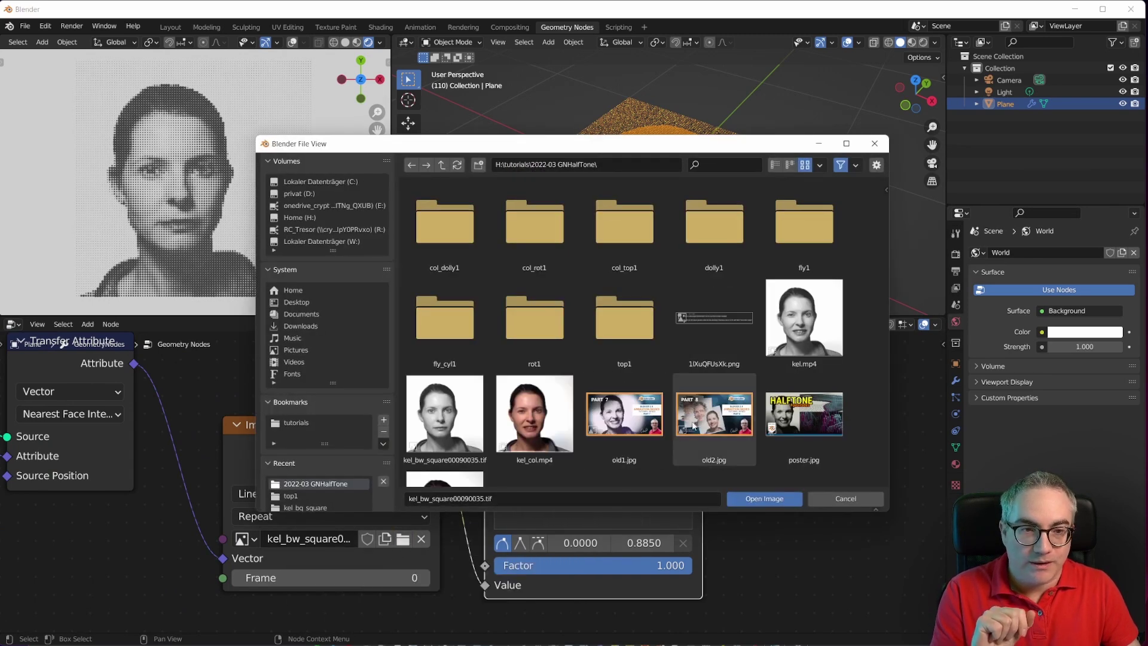
{"action": "left_click", "coordinate": [816, 352]}
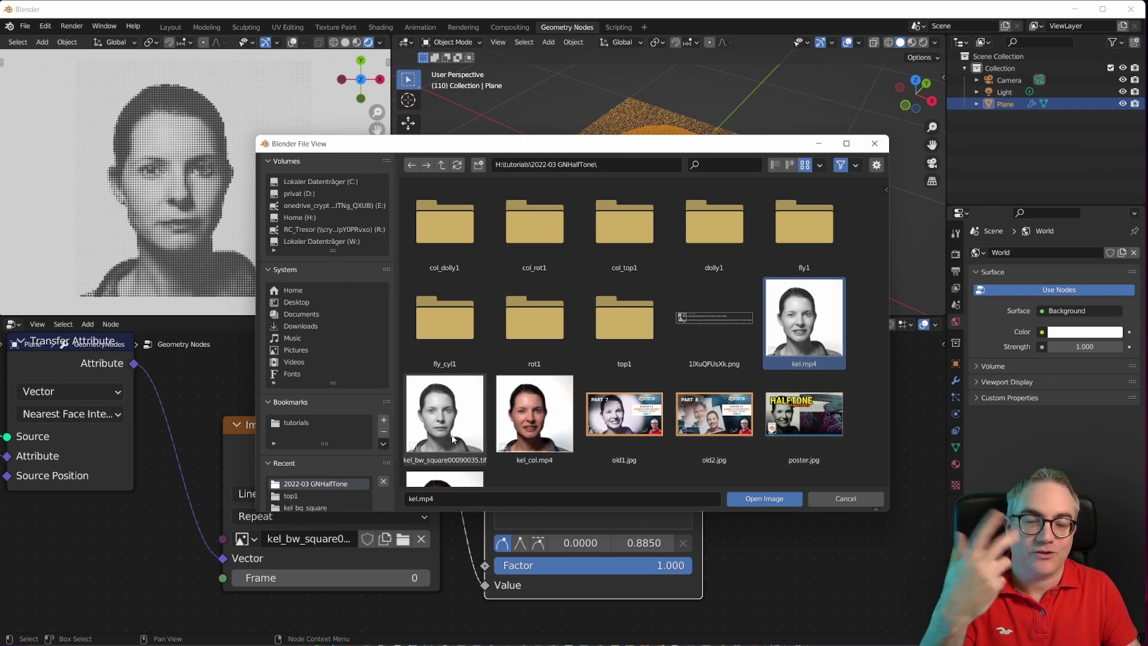
{"action": "left_click", "coordinate": [765, 498]}
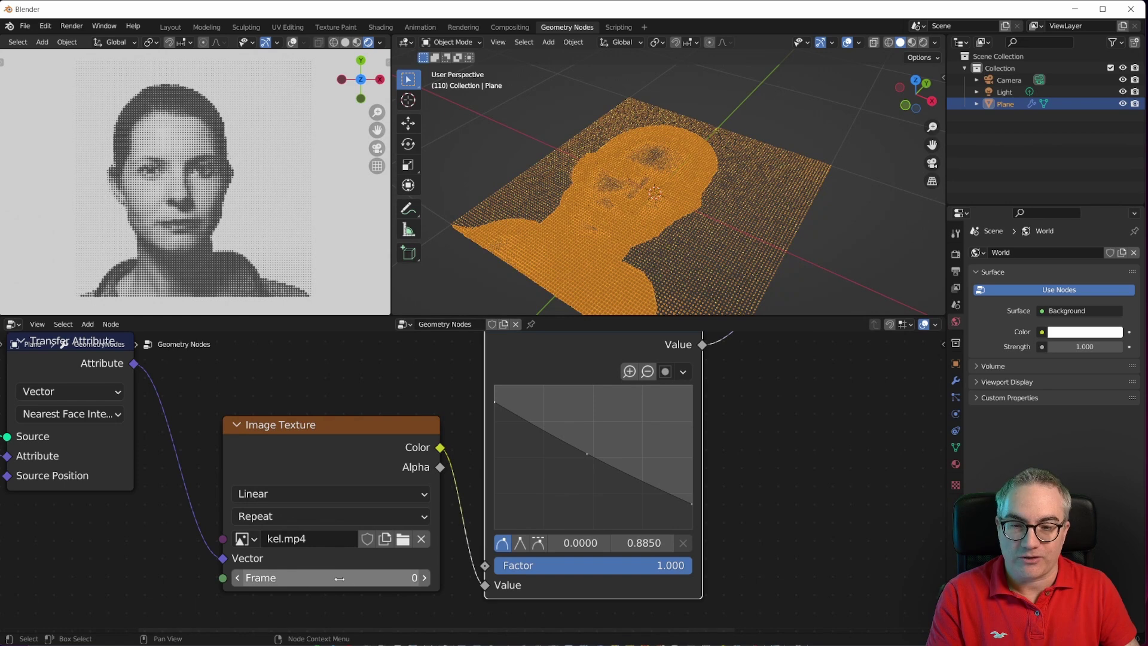
{"action": "left_click_drag", "start_coordinate": [339, 578], "coordinate": [397, 578]}
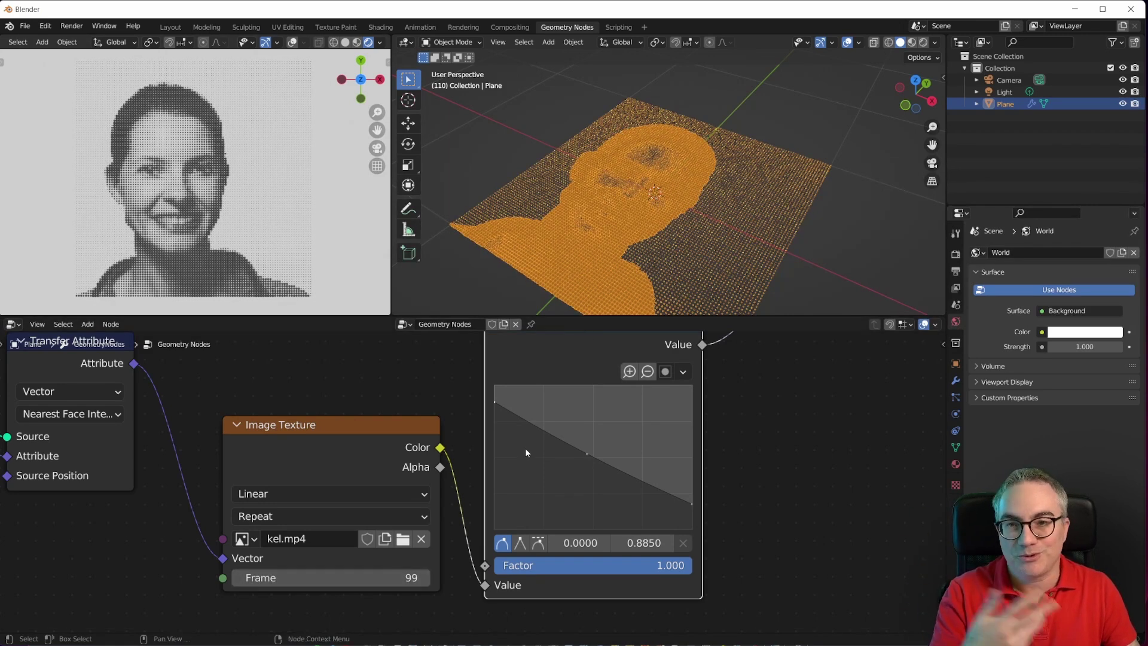
{"action": "scroll", "coordinate": [433, 531], "scroll_direction": "down", "scroll_amount": 3}
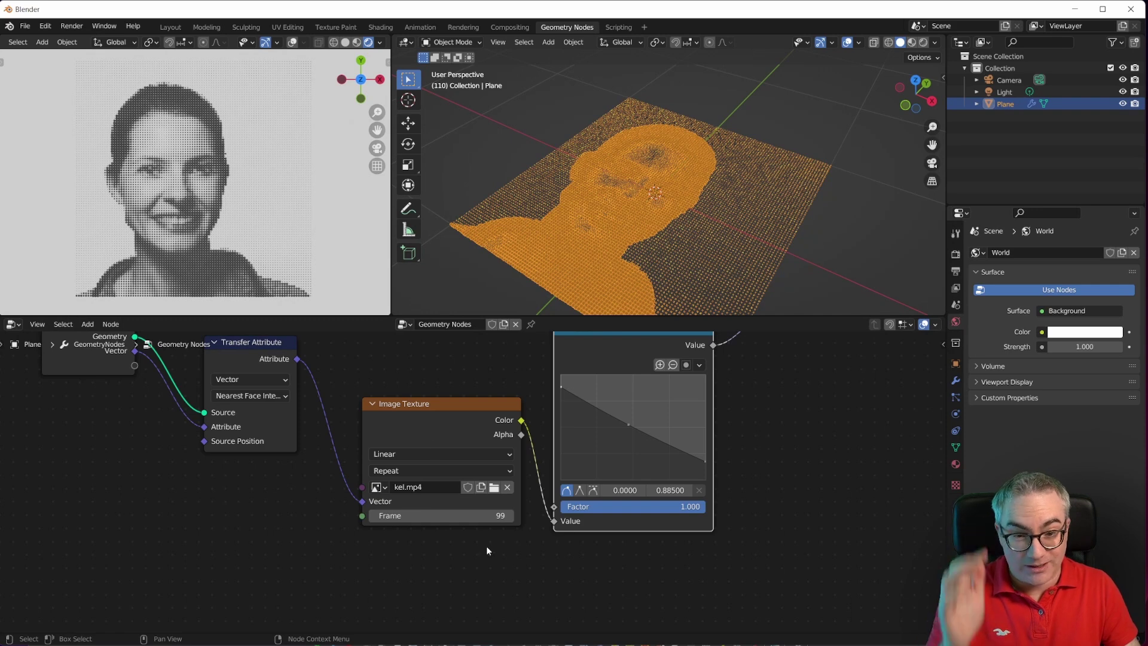
- Split off a Timeline area below the node editor and set its End frame to 112
{"action": "left_click_drag", "start_coordinate": [3, 630], "coordinate": [5, 593]}
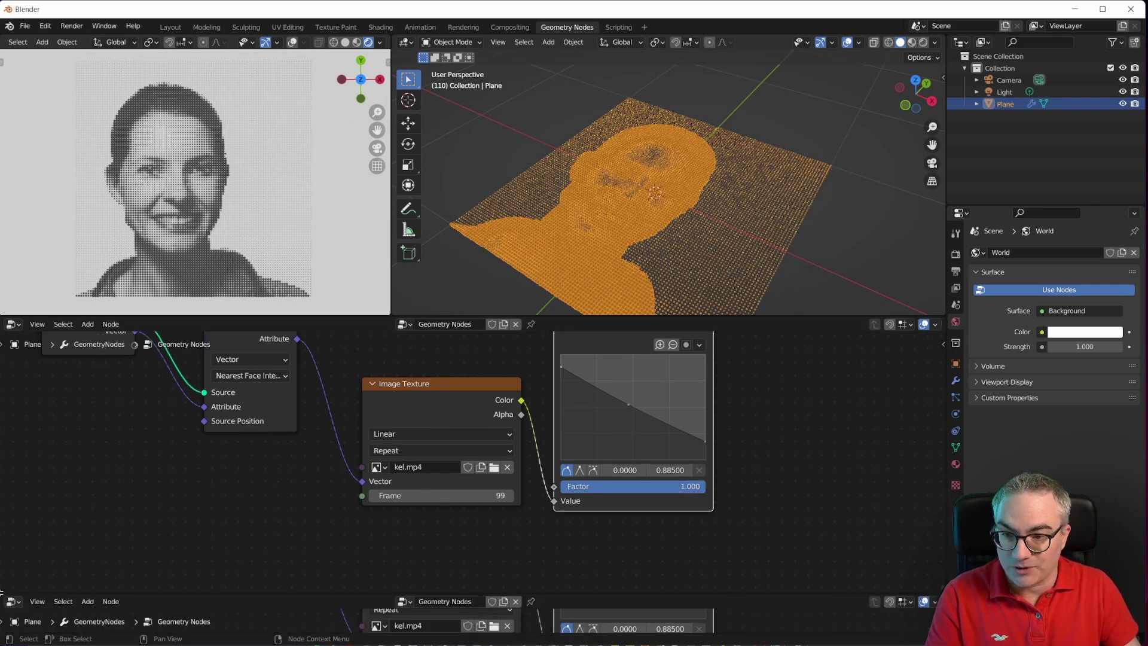
{"action": "left_click", "coordinate": [110, 600]}
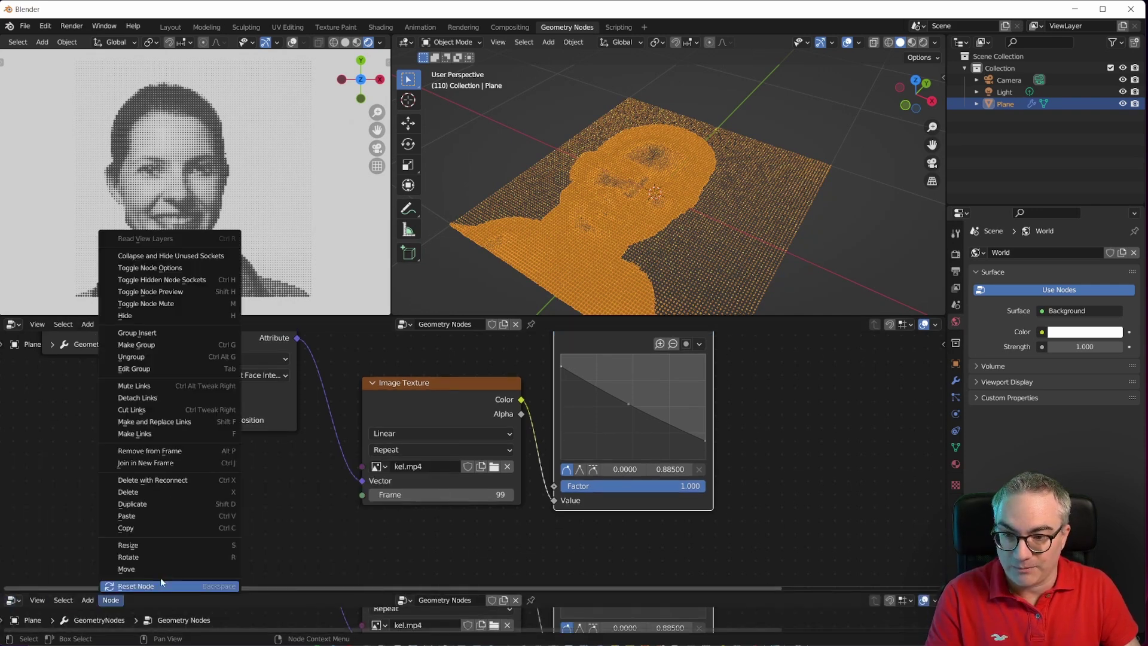
{"action": "left_click", "coordinate": [13, 600]}
{"action": "left_click", "coordinate": [173, 507]}
{"action": "left_click", "coordinate": [914, 600]}
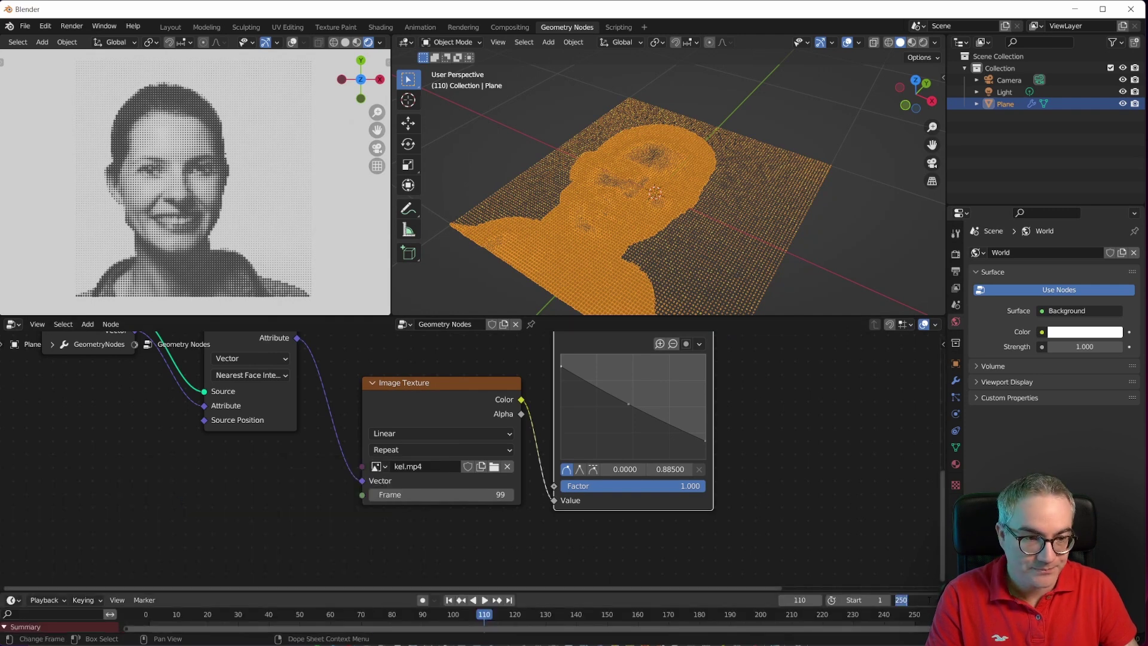
{"action": "type", "text": "112"}
{"action": "key", "text": "Return"}
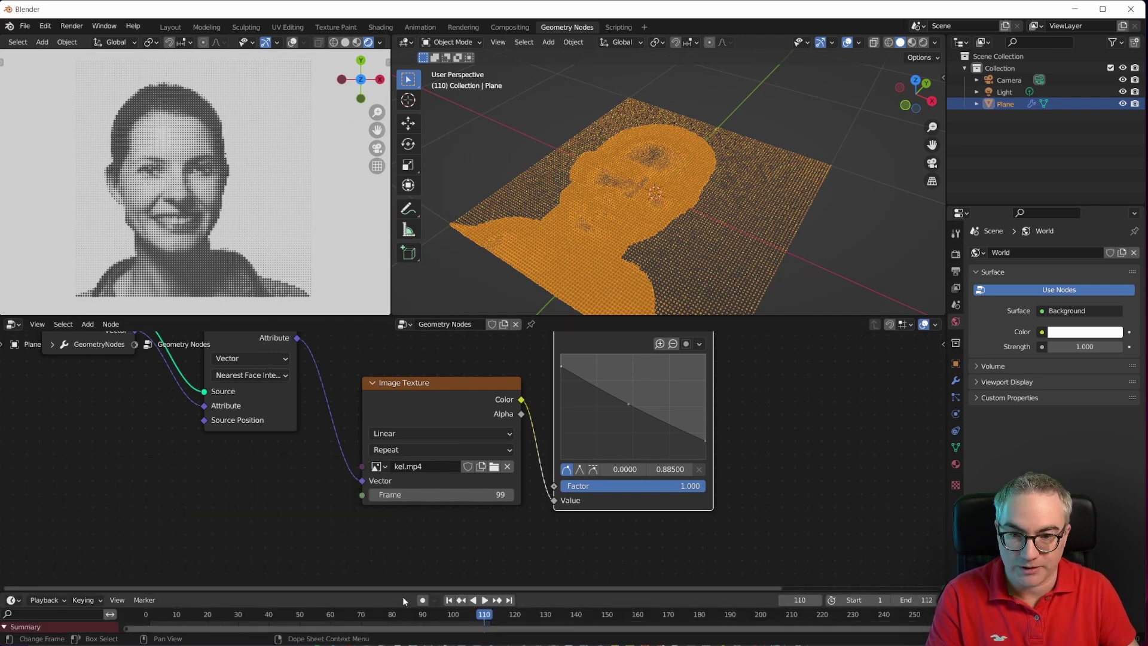
{"action": "left_click_drag", "start_coordinate": [411, 589], "coordinate": [415, 562]}
- Fit the timeline to frames 1–112 and test playback from frame 1
{"action": "left_click_drag", "start_coordinate": [462, 604], "coordinate": [357, 603]}
{"action": "key", "text": "Home"}
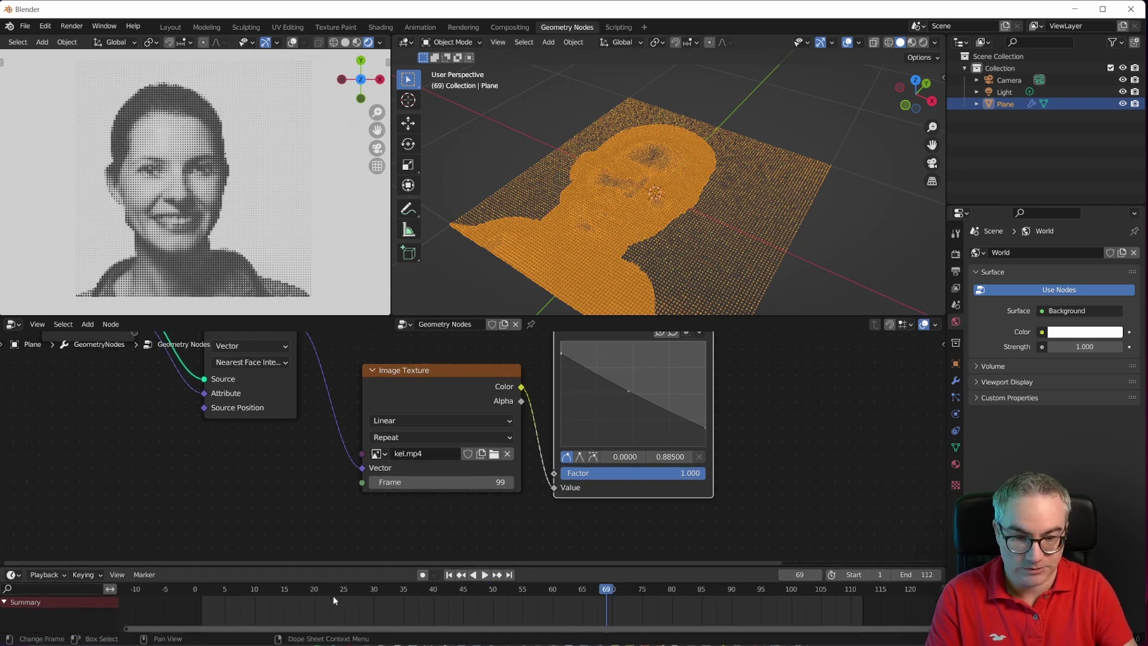
{"action": "left_click", "coordinate": [201, 595]}
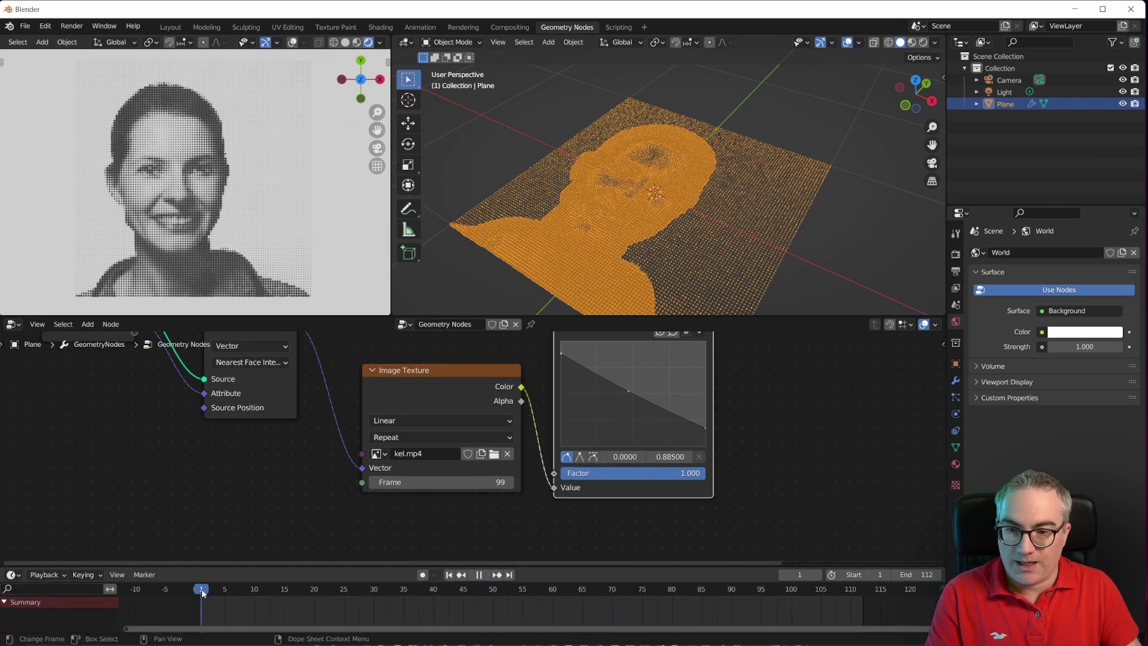
{"action": "key", "text": "space"}
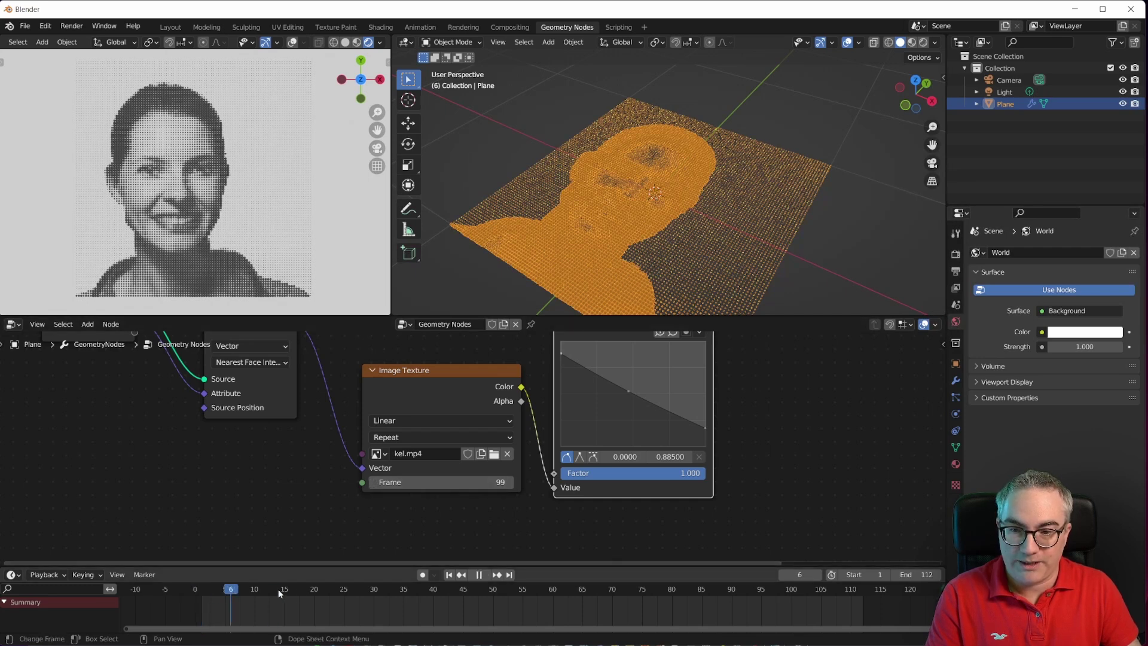
{"action": "left_click_drag", "start_coordinate": [535, 593], "coordinate": [307, 597]}
{"action": "key", "text": "space"}
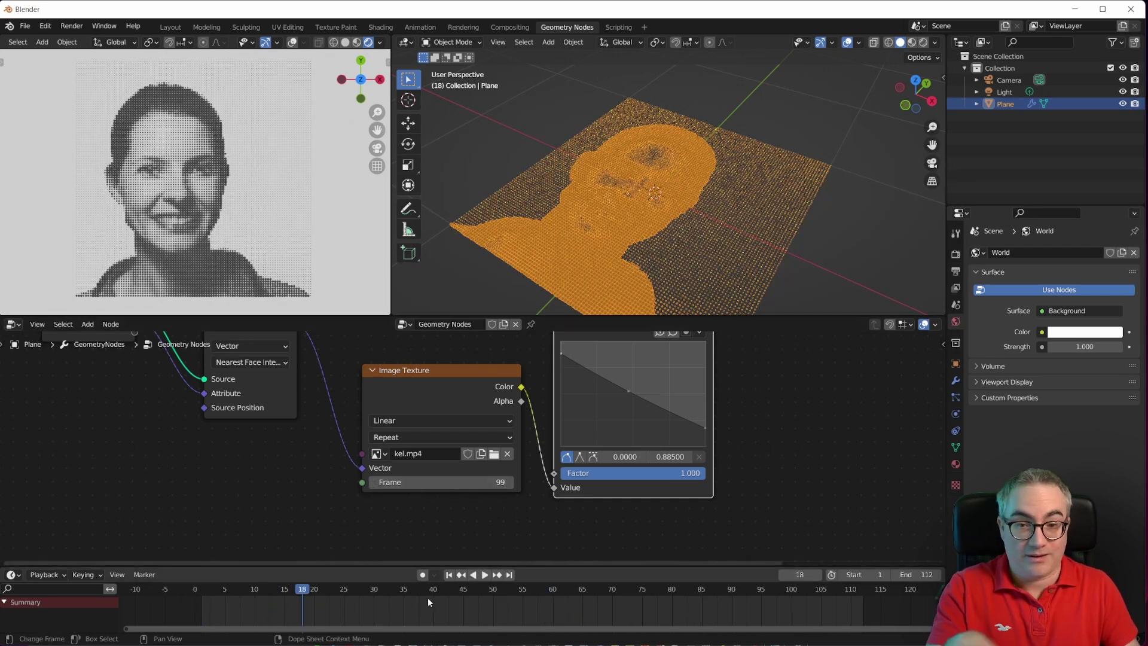
- Drive the Image Texture Frame with #frame and play the animation to frame 74
{"action": "left_click", "coordinate": [417, 481]}
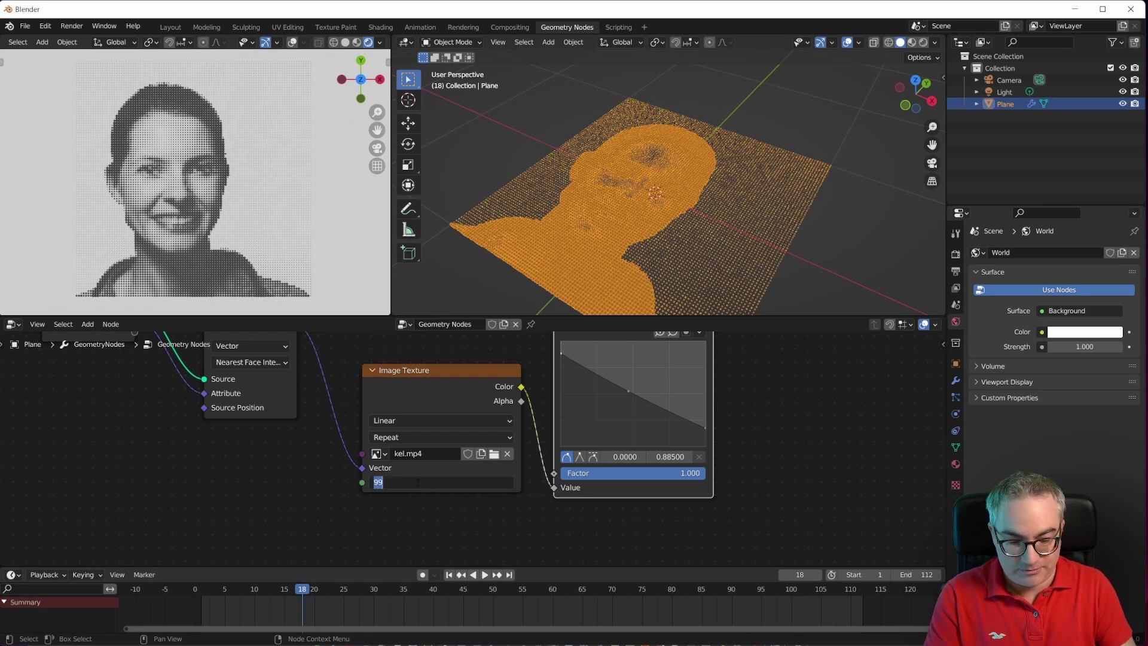
{"action": "key", "text": "Return"}
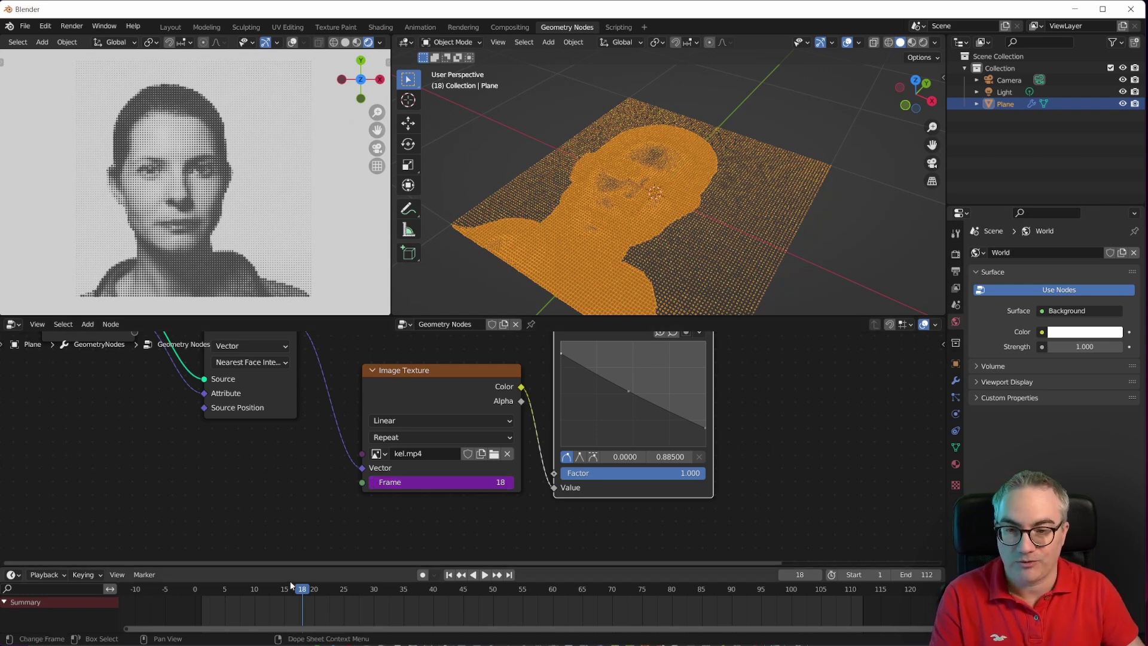
{"action": "left_click", "coordinate": [397, 607]}
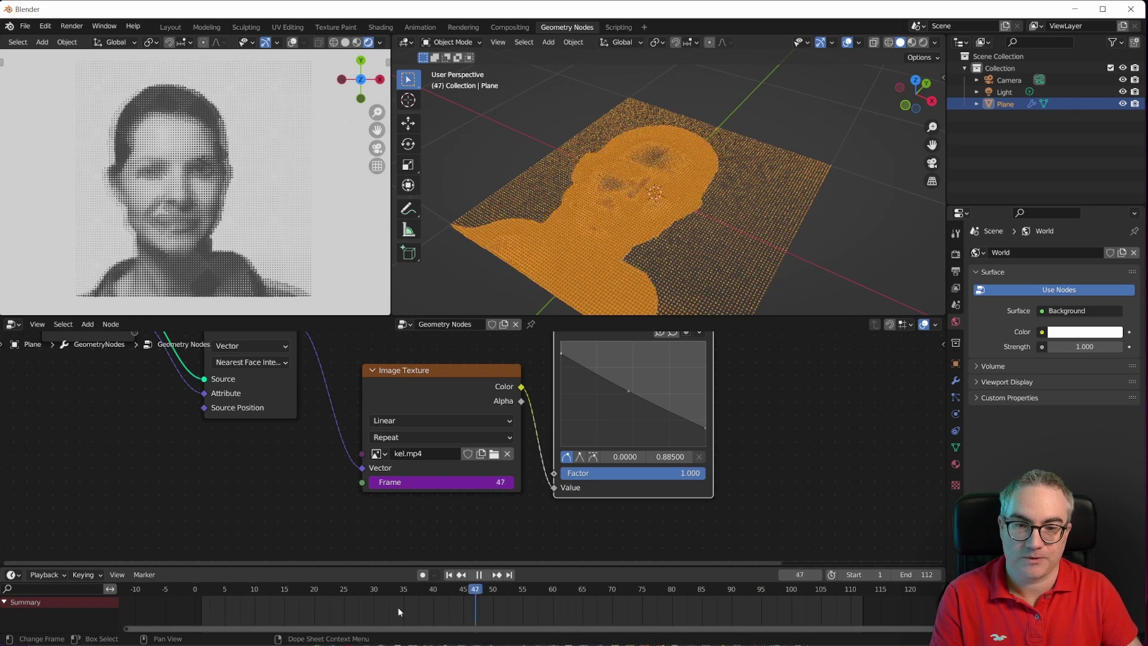
{"action": "key", "text": "space"}
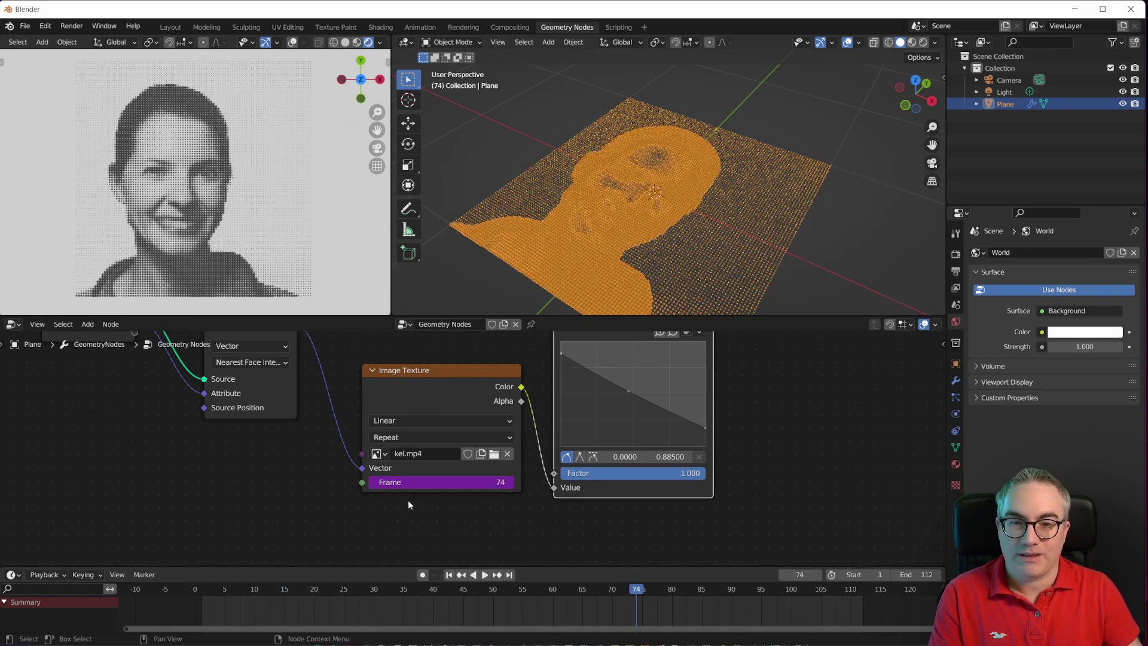
- Remove the Frame driver and connect a Scene Time node's Frame to the Image Texture Frame
{"action": "right_click", "coordinate": [411, 482]}
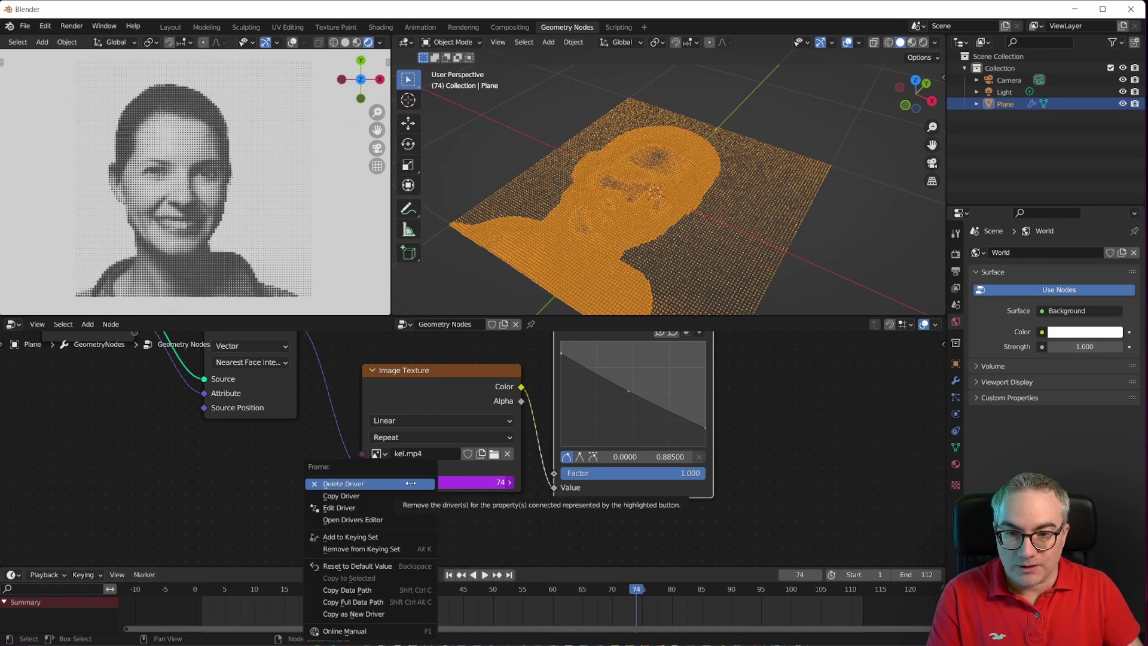
{"action": "left_click", "coordinate": [366, 484]}
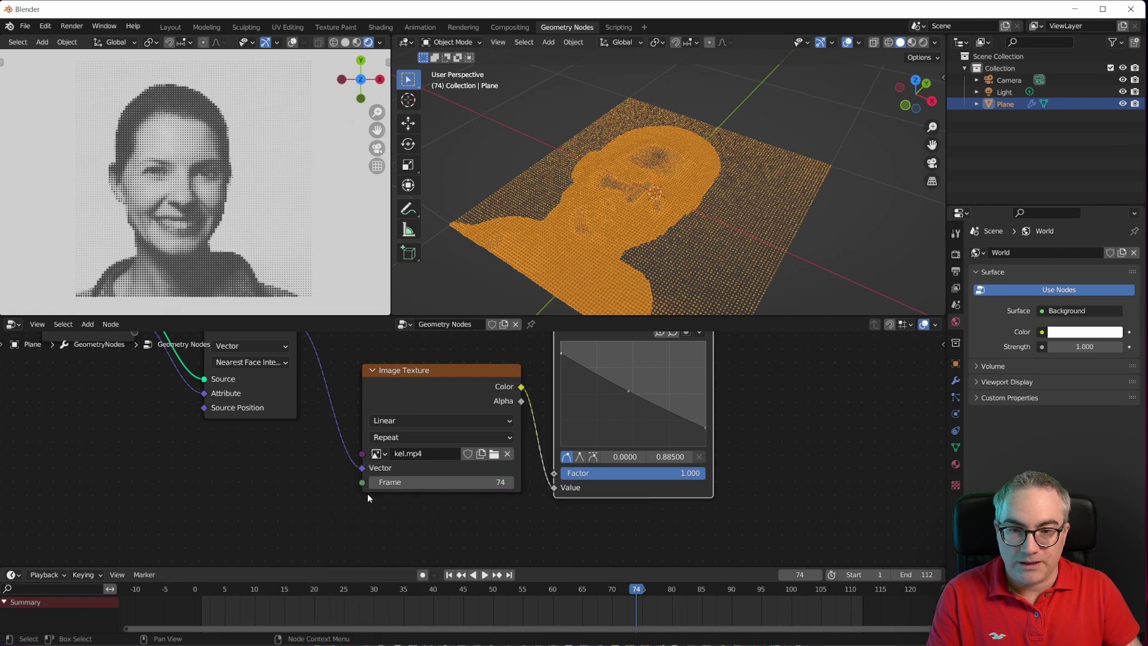
{"action": "key", "text": "shift+a"}
{"action": "type", "text": "tim"}
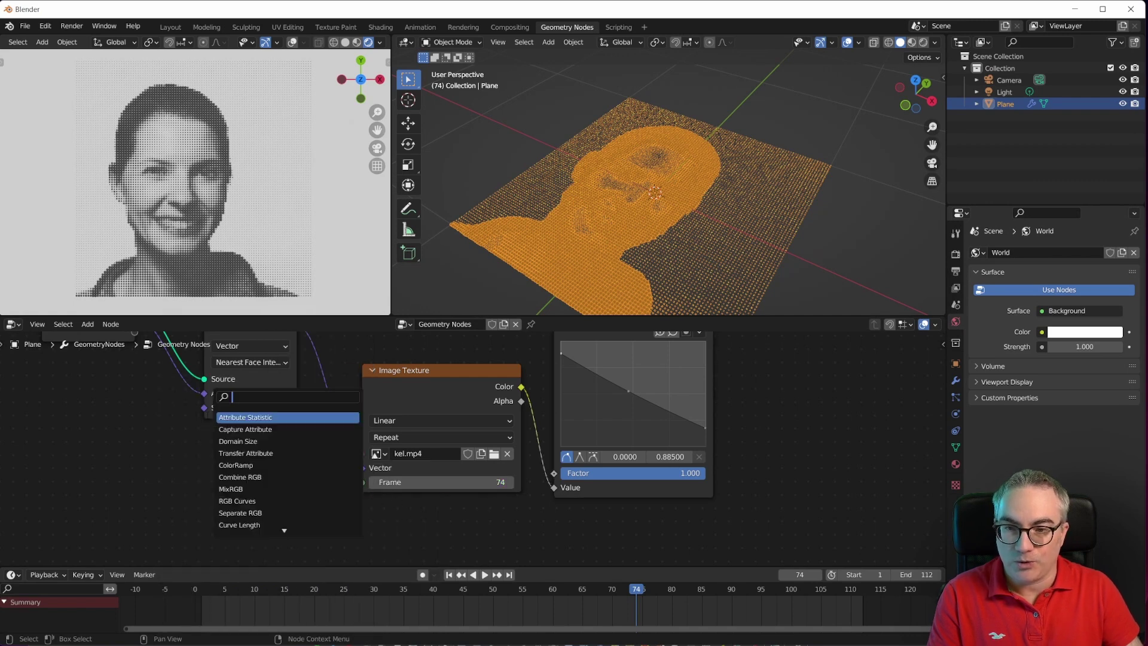
{"action": "type", "text": "e"}
{"action": "key", "text": "Return"}
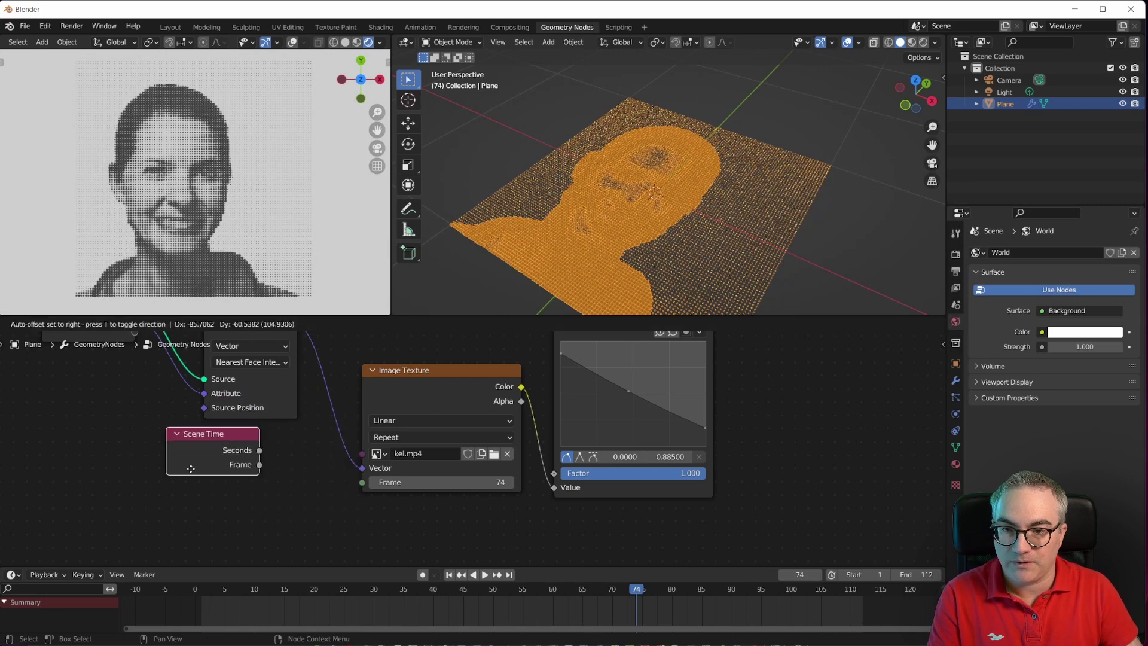
{"action": "left_click", "coordinate": [256, 479]}
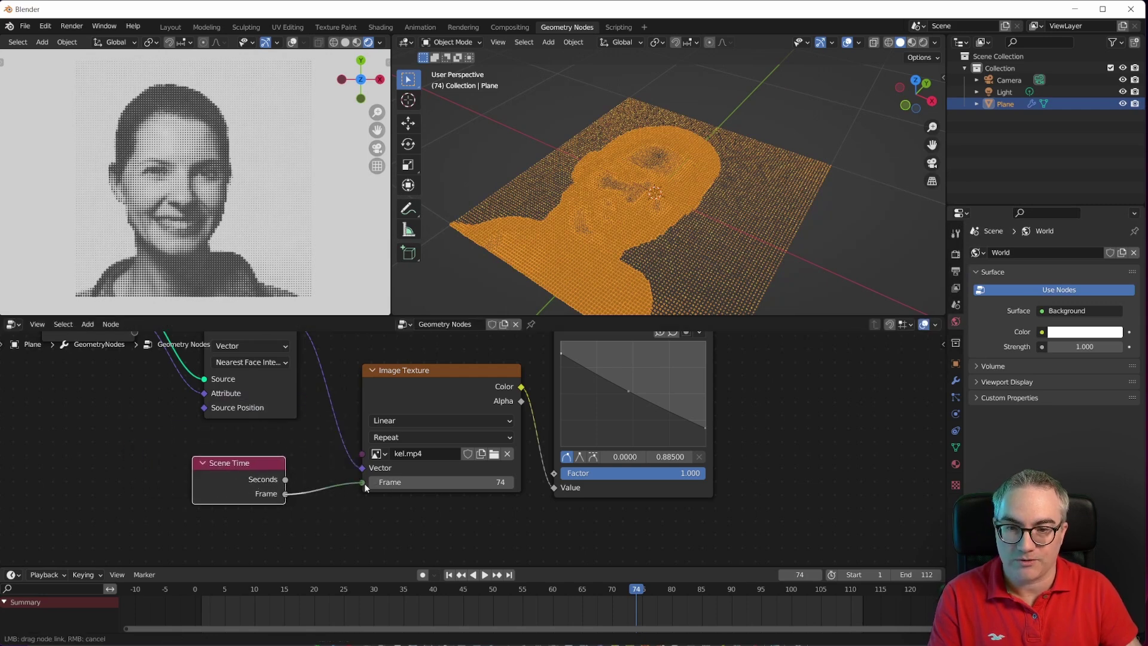
{"action": "left_click_drag", "start_coordinate": [366, 487], "coordinate": [364, 483]}
- Tidy the Scene Time node's position in the node tree
{"action": "left_click_drag", "start_coordinate": [257, 460], "coordinate": [280, 459]}
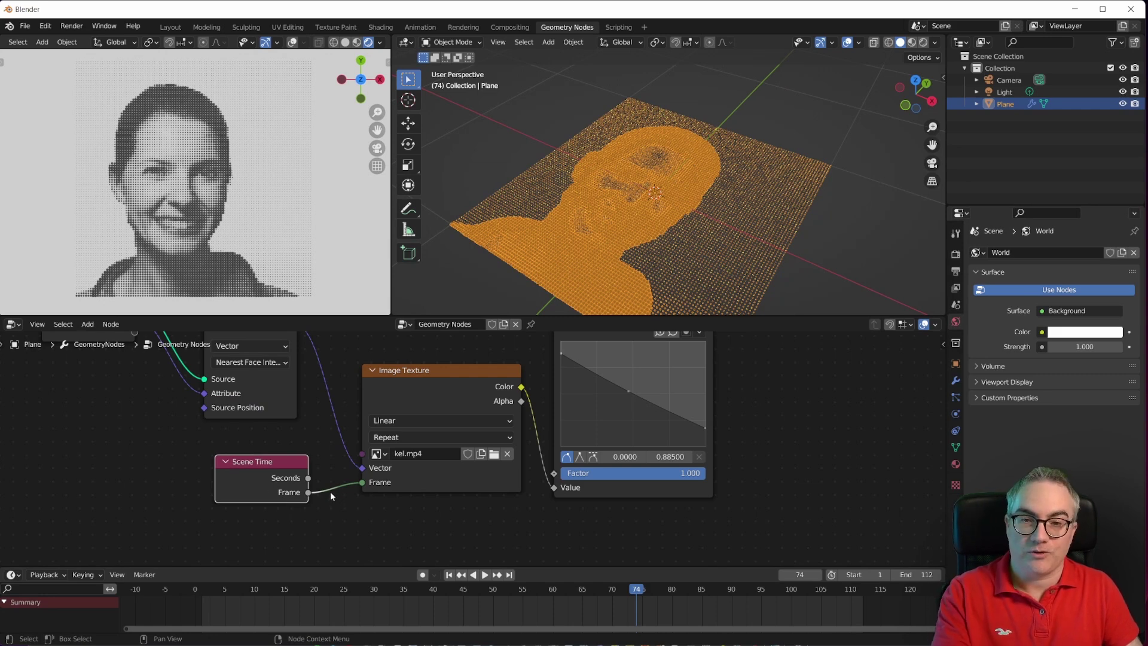
{"action": "scroll", "coordinate": [325, 497], "scroll_direction": "up", "scroll_amount": 2}
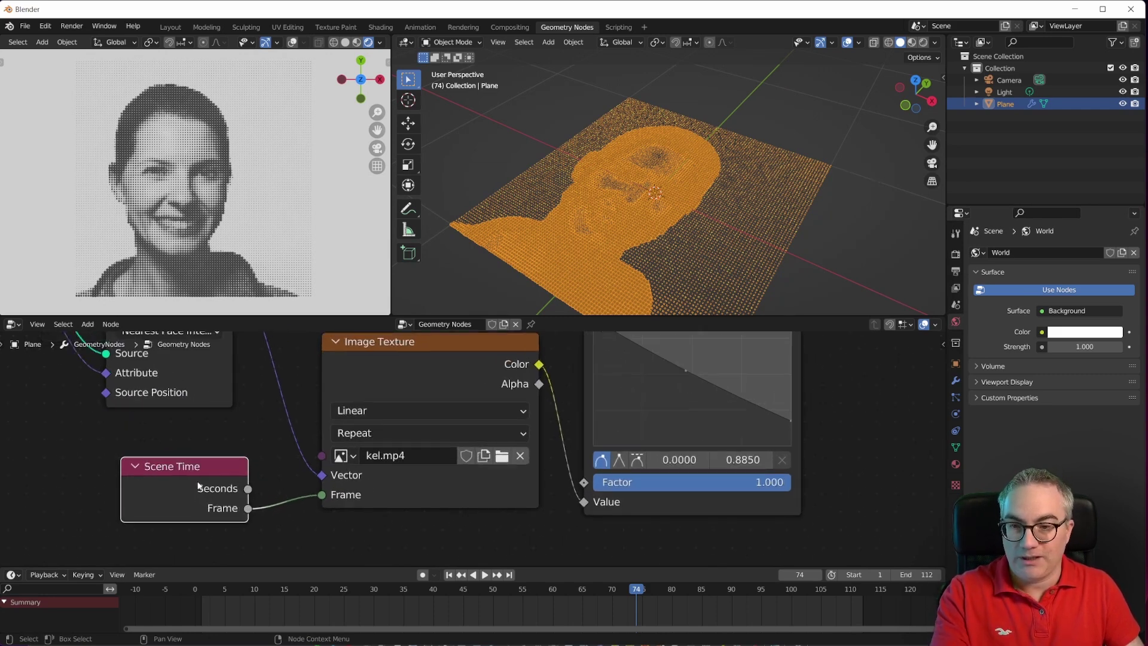
{"action": "left_click_drag", "start_coordinate": [202, 489], "coordinate": [192, 489]}
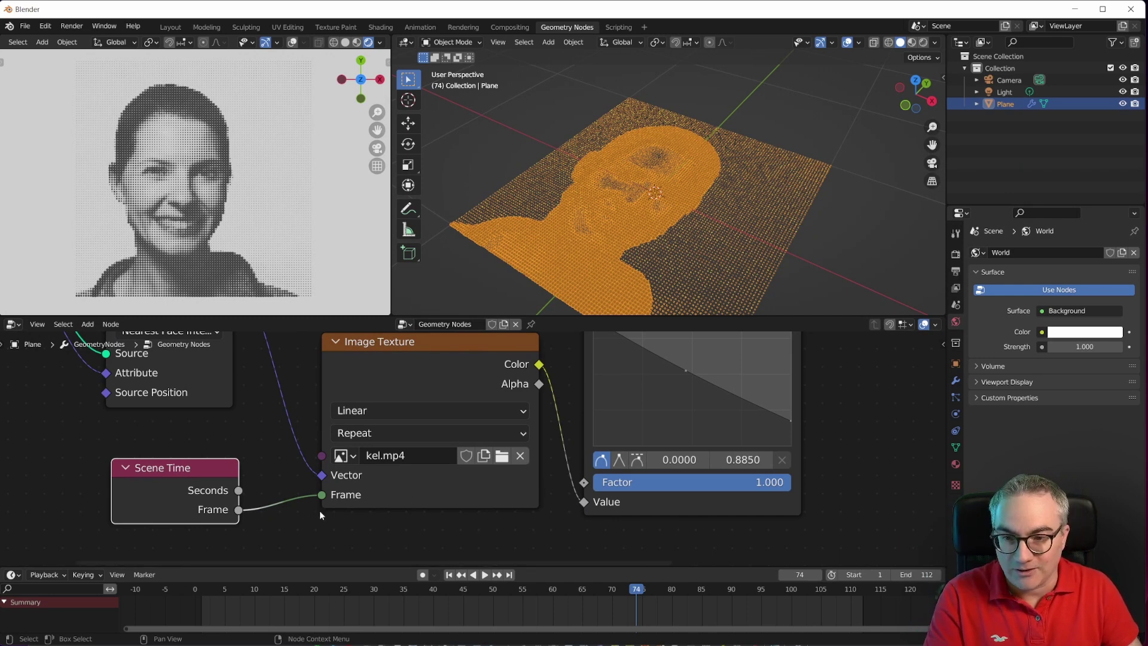
{"action": "scroll", "coordinate": [473, 508], "scroll_direction": "down", "scroll_amount": 5}
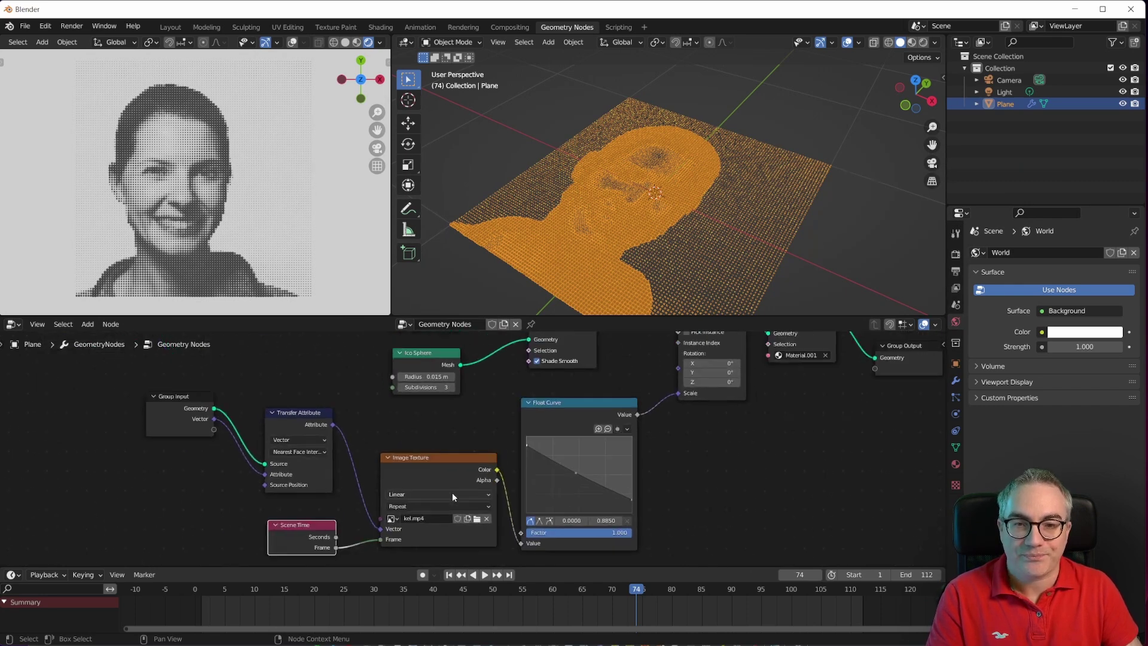
- Play the animation from an early frame, stop at frame 100, and re-centre the portrait view
{"action": "scroll", "coordinate": [488, 505], "scroll_direction": "up", "scroll_amount": 1}
{"action": "scroll", "coordinate": [245, 558], "scroll_direction": "up", "scroll_amount": 1}
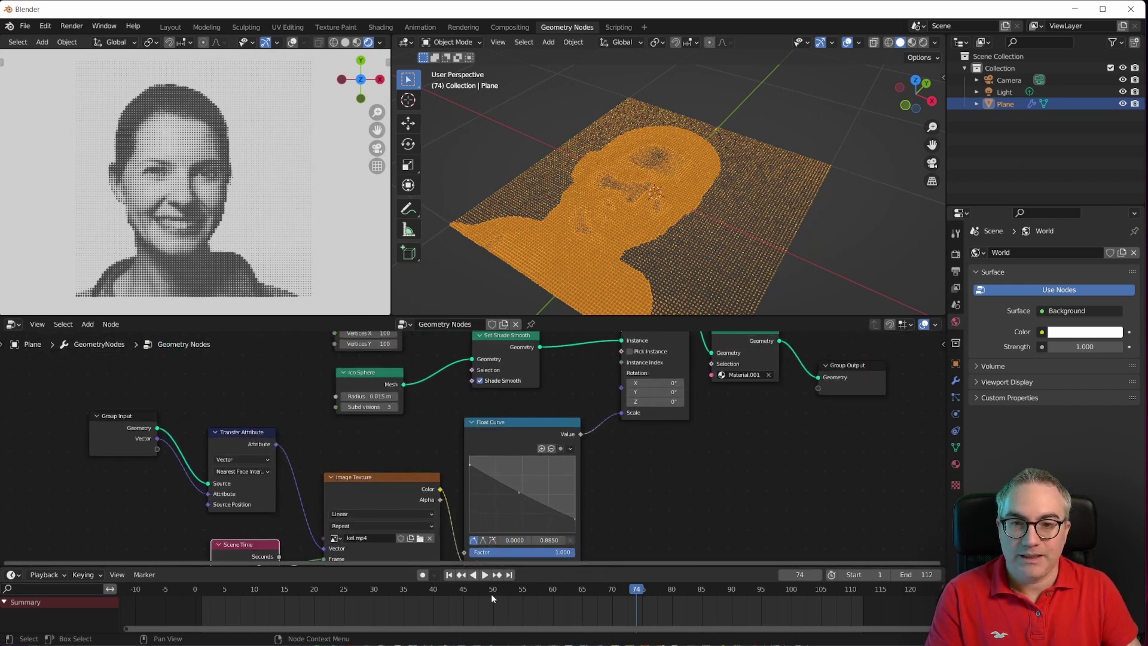
{"action": "left_click", "coordinate": [254, 594]}
{"action": "key", "text": "space"}
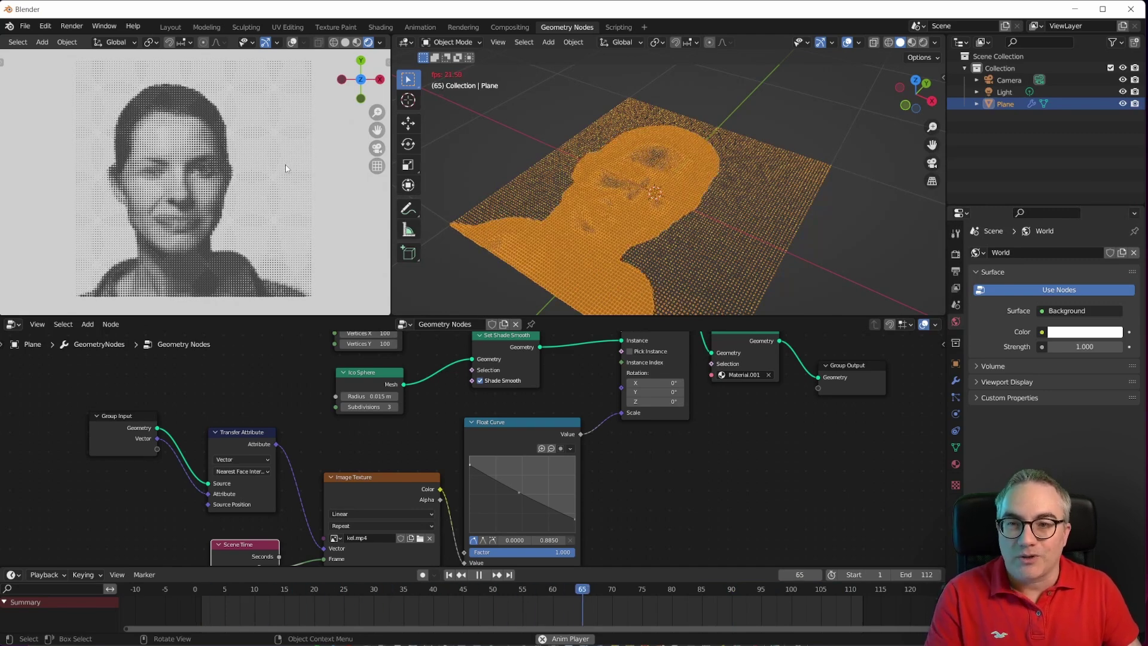
{"action": "key", "text": "space"}
{"action": "key", "text": "space"}
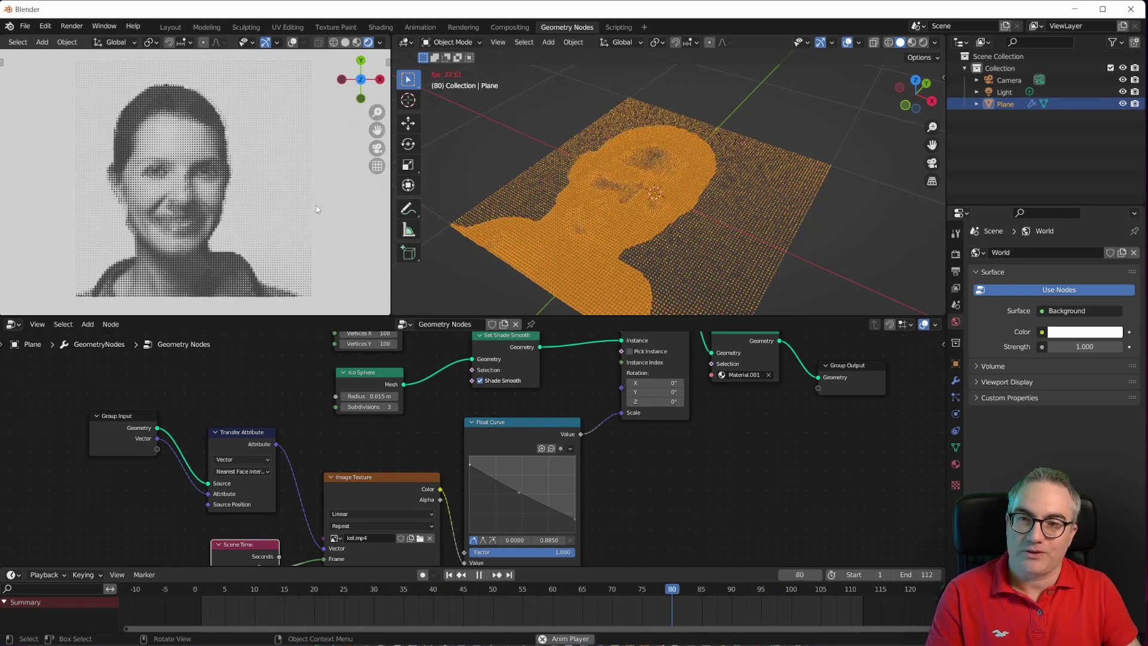
{"action": "key", "text": "space"}
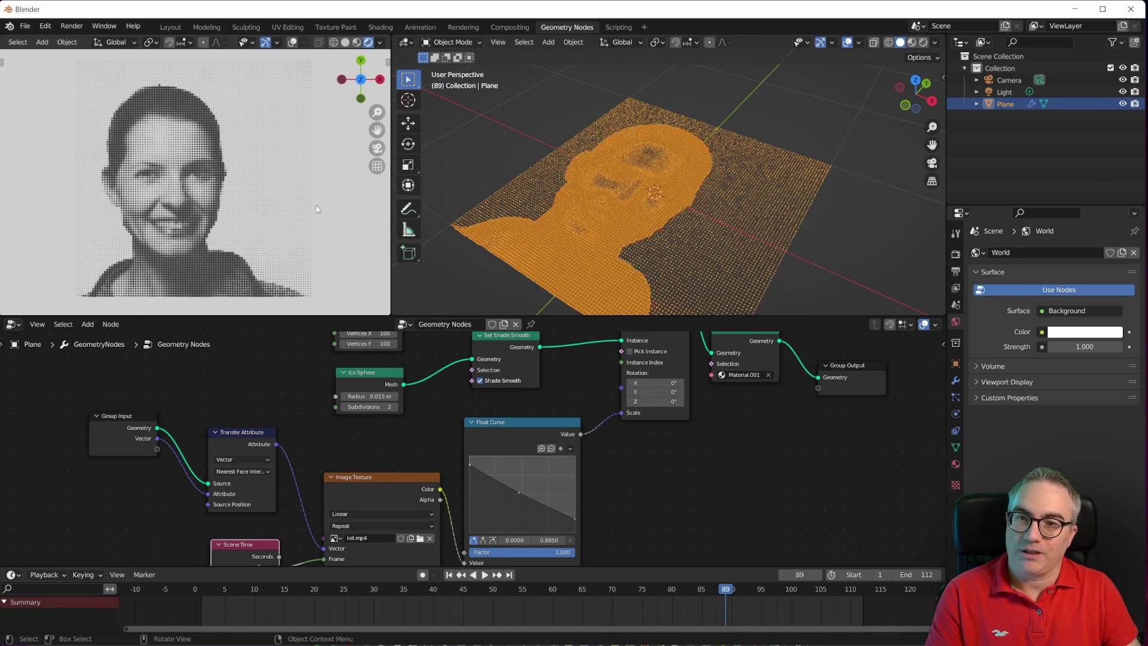
{"action": "key", "text": "space"}
{"action": "key", "text": "space"}
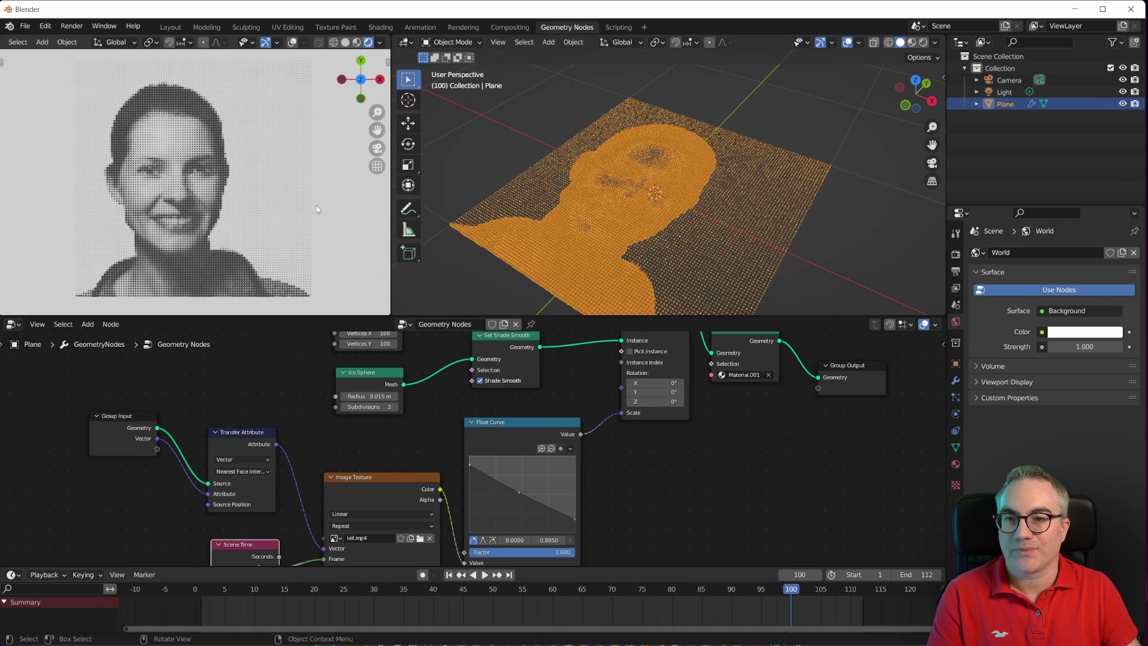
{"action": "scroll", "coordinate": [256, 252], "scroll_direction": "up", "scroll_amount": 5}
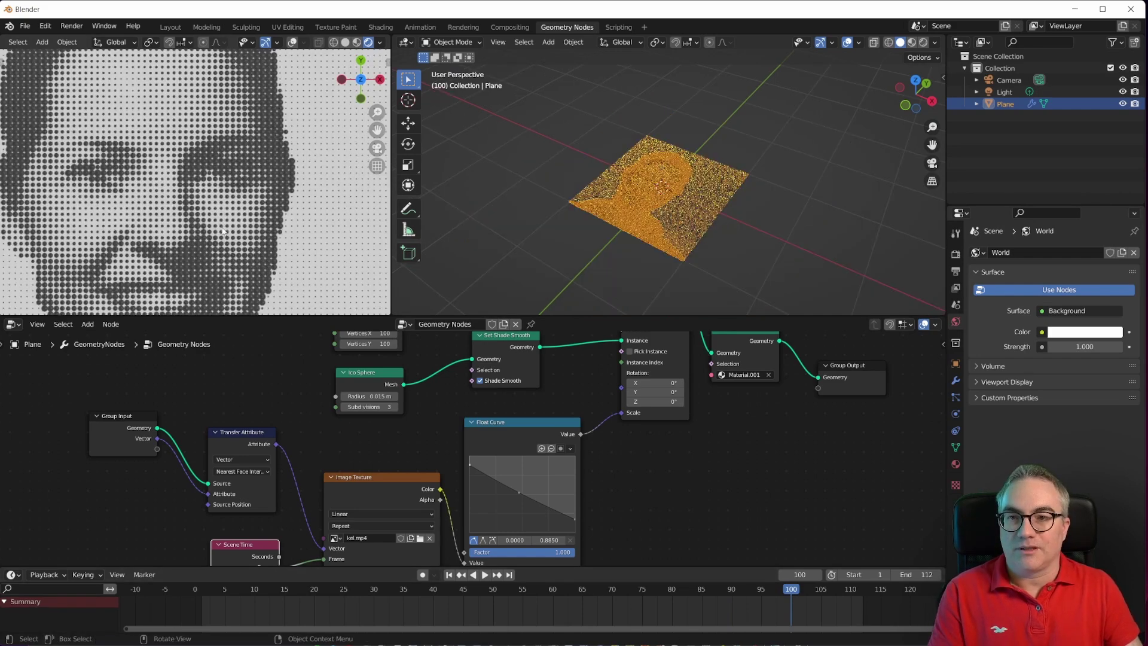
{"action": "scroll", "coordinate": [255, 253], "scroll_direction": "up", "scroll_amount": 3}
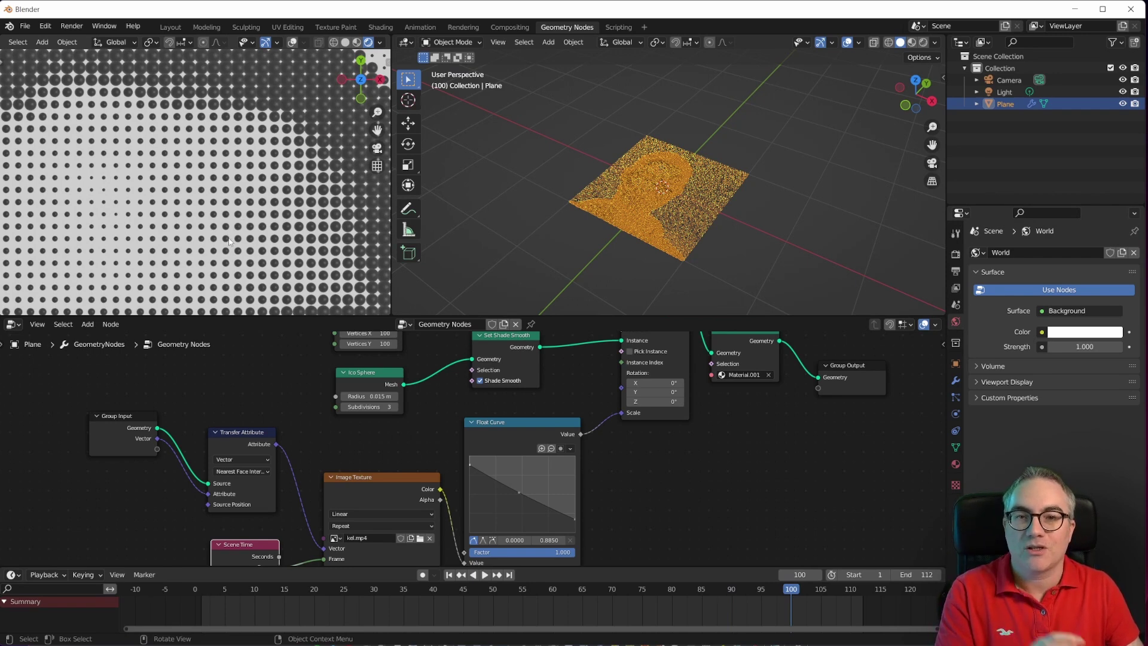
{"action": "scroll", "coordinate": [227, 251], "scroll_direction": "down", "scroll_amount": 8}
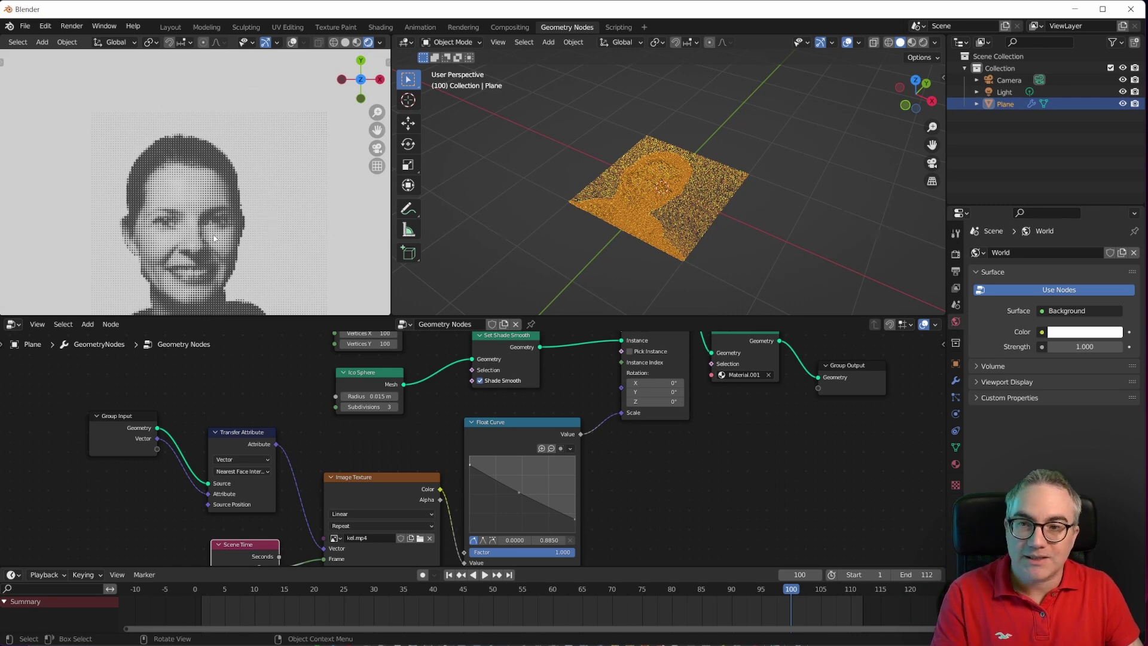
{"action": "key", "text": "Home"}
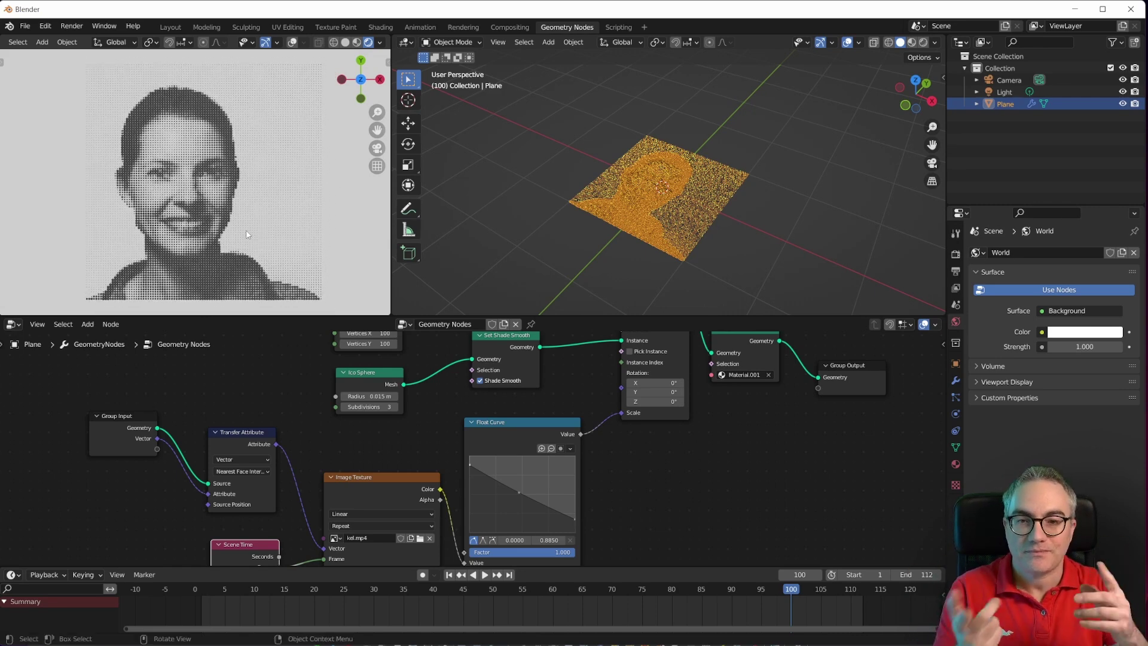
- Add a Cylinder node, feed its Mesh into Set Shade Smooth, and set Radius to 0.015 m
{"action": "middle_click_drag", "start_coordinate": [450, 446], "coordinate": [457, 517]}
{"action": "scroll", "coordinate": [458, 517], "scroll_direction": "up", "scroll_amount": 2}
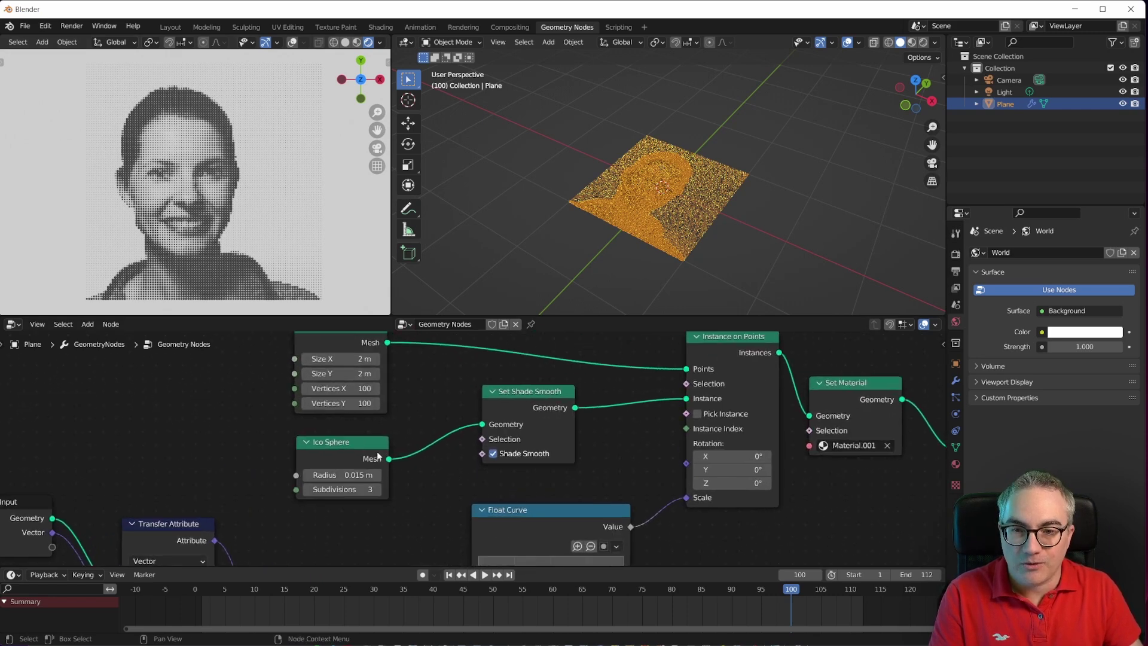
{"action": "left_click_drag", "start_coordinate": [350, 451], "coordinate": [319, 459]}
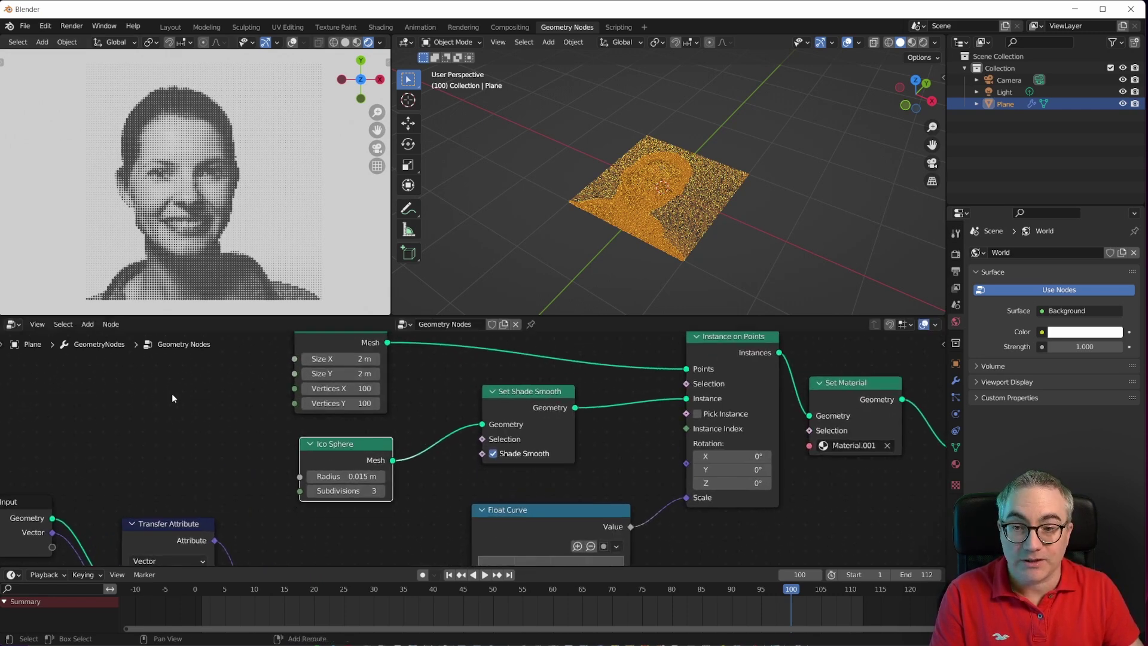
{"action": "key", "text": "shift+a"}
{"action": "mouse_move", "coordinate": [145, 505]}
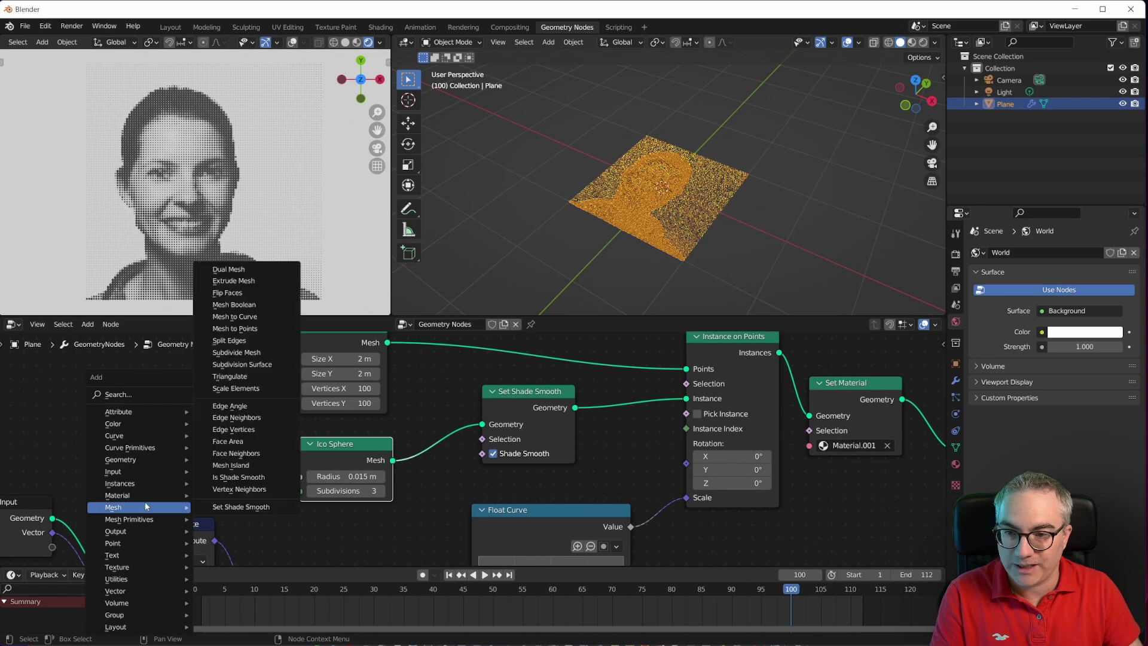
{"action": "left_click", "coordinate": [239, 542]}
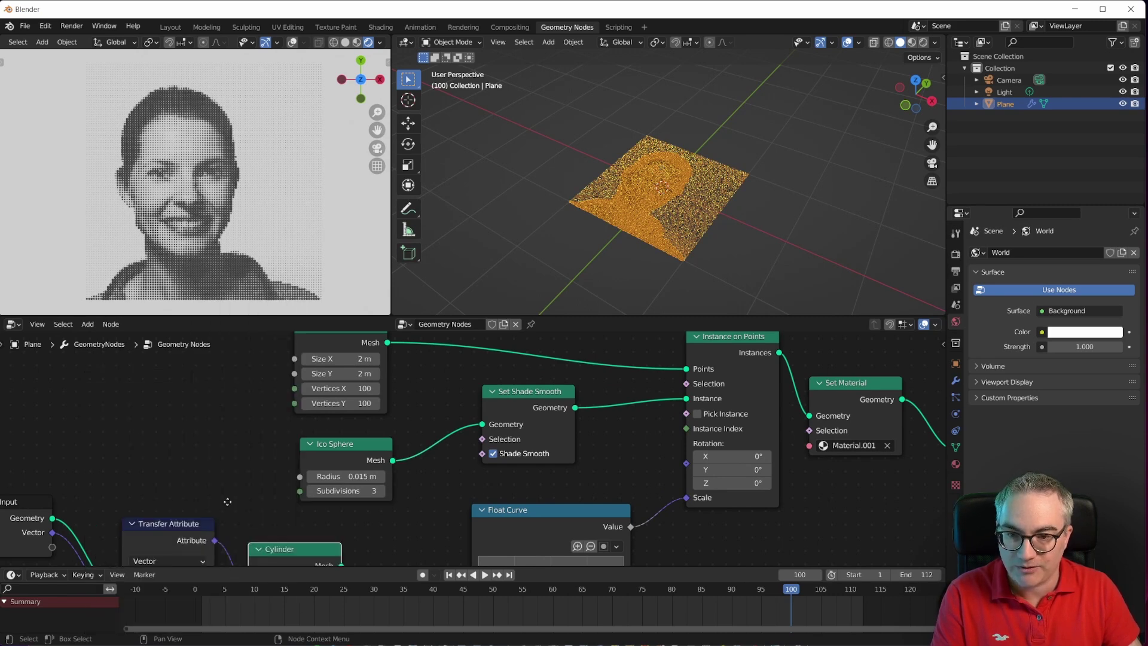
{"action": "left_click", "coordinate": [167, 387]}
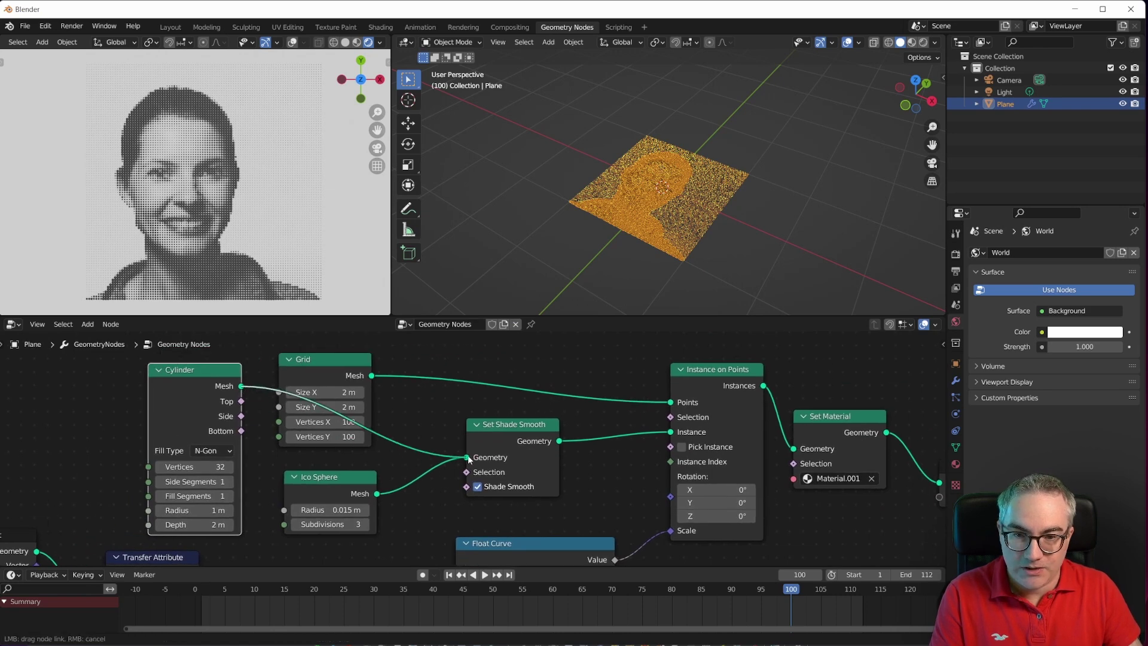
{"action": "left_click_drag", "start_coordinate": [469, 459], "coordinate": [466, 458]}
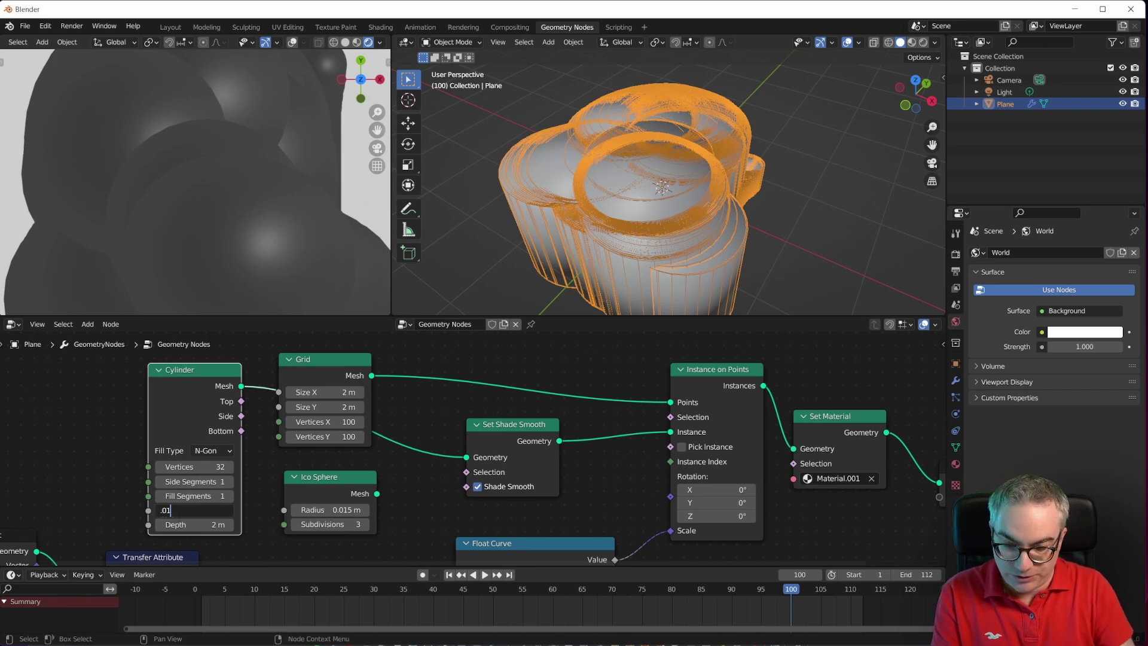
{"action": "type", "text": "5"}
{"action": "key", "text": "Return"}
- Orbit around the pillar-relief portrait, finishing in top view
{"action": "mouse_move", "coordinate": [693, 235]}
{"action": "middle_mouse_down"}
{"action": "mouse_move", "coordinate": [752, 173]}
{"action": "mouse_move", "coordinate": [822, 209]}
{"action": "mouse_move", "coordinate": [823, 264]}
{"action": "mouse_move", "coordinate": [766, 271]}
{"action": "mouse_move", "coordinate": [688, 231]}
{"action": "middle_mouse_up"}
{"action": "scroll", "coordinate": [281, 227], "scroll_direction": "up", "scroll_amount": 5}
{"action": "middle_click_drag", "start_coordinate": [281, 232], "coordinate": [346, 211]}
{"action": "scroll", "coordinate": [282, 177], "scroll_direction": "down", "scroll_amount": 10}
{"action": "scroll", "coordinate": [227, 177], "scroll_direction": "up", "scroll_amount": 5}
{"action": "scroll", "coordinate": [279, 200], "scroll_direction": "down", "scroll_amount": 3}
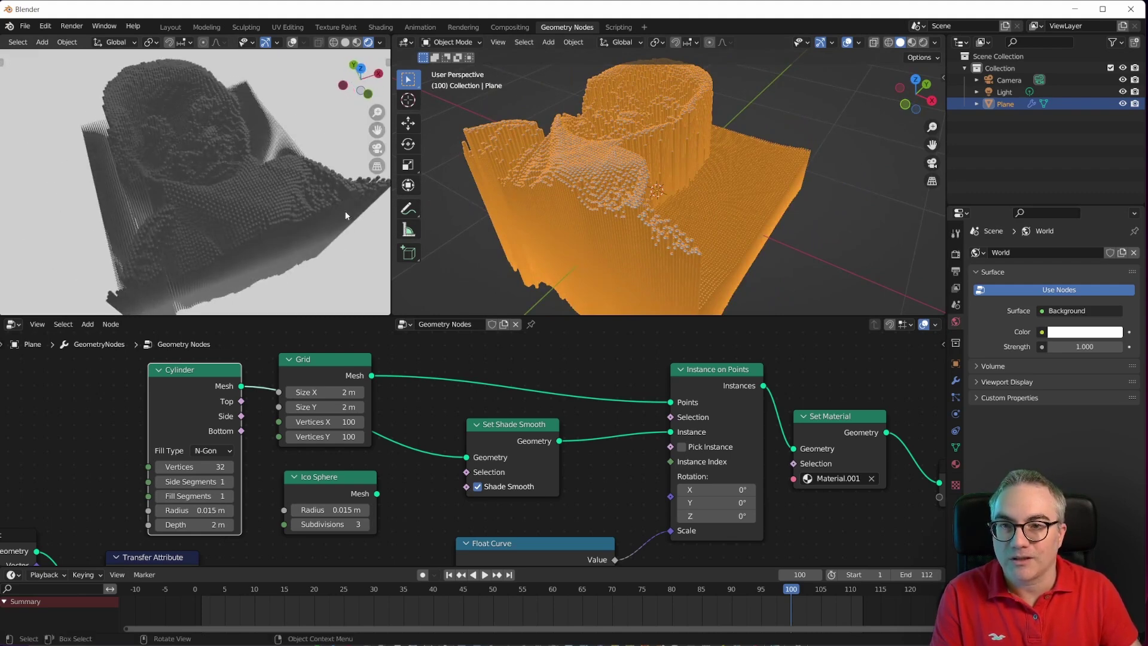
{"action": "scroll", "coordinate": [663, 179], "scroll_direction": "down", "scroll_amount": 5}
{"action": "middle_click_drag", "start_coordinate": [197, 192], "coordinate": [163, 177]}
{"action": "scroll", "coordinate": [680, 223], "scroll_direction": "down", "scroll_amount": 2}
{"action": "key", "text": "KP_7"}
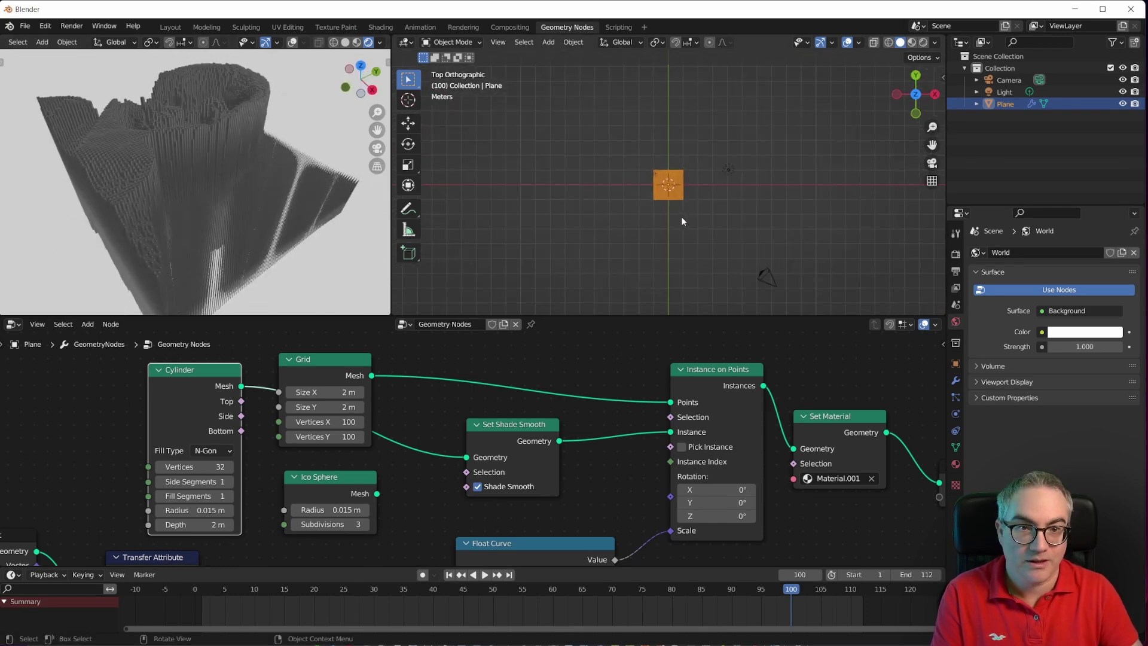
{"action": "scroll", "coordinate": [667, 199], "scroll_direction": "up", "scroll_amount": 3}
- Make the existing light a 3 m square area light coloured cyan
{"action": "left_click", "coordinate": [792, 157]}
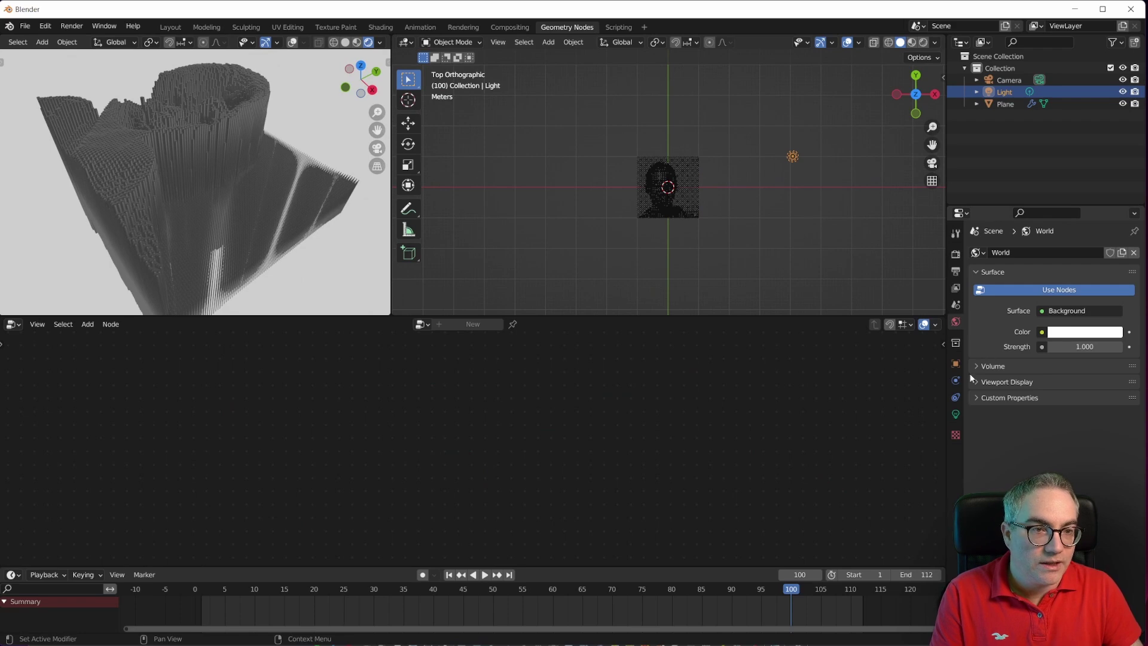
{"action": "left_click", "coordinate": [955, 414]}
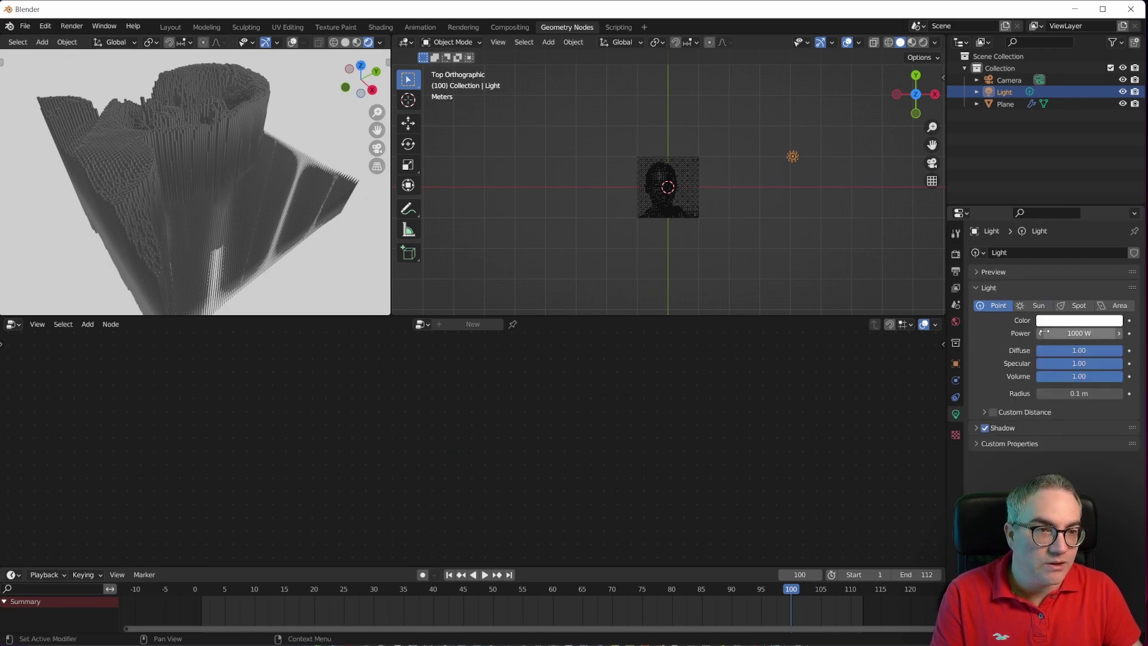
{"action": "left_click", "coordinate": [1119, 306]}
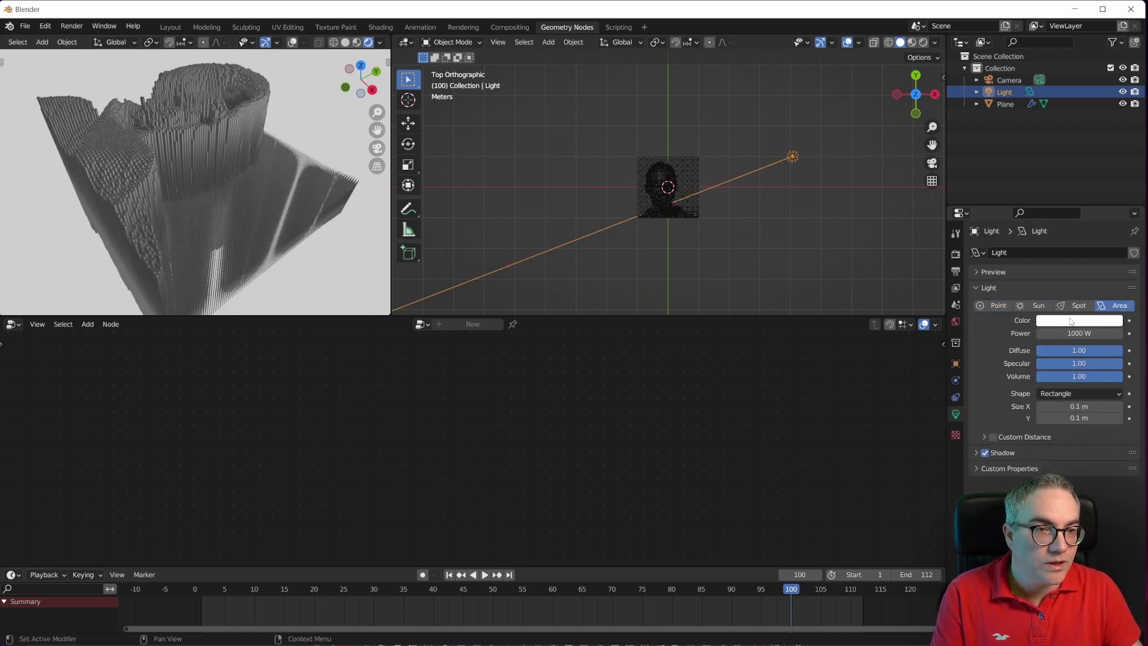
{"action": "left_click", "coordinate": [1080, 394]}
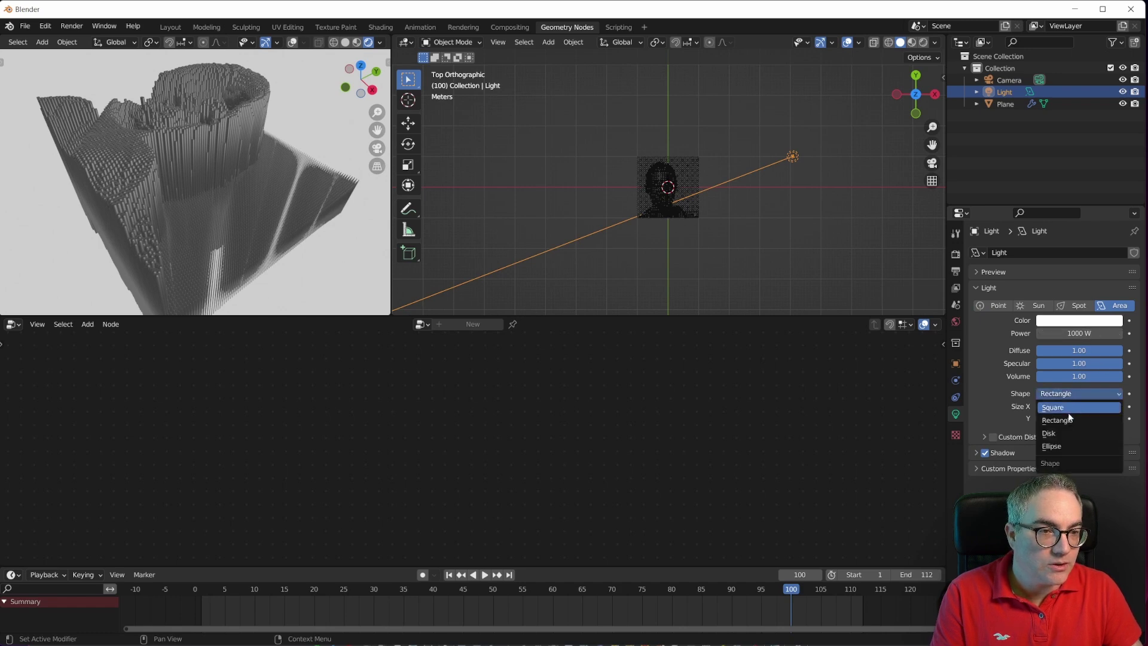
{"action": "left_click", "coordinate": [1071, 413]}
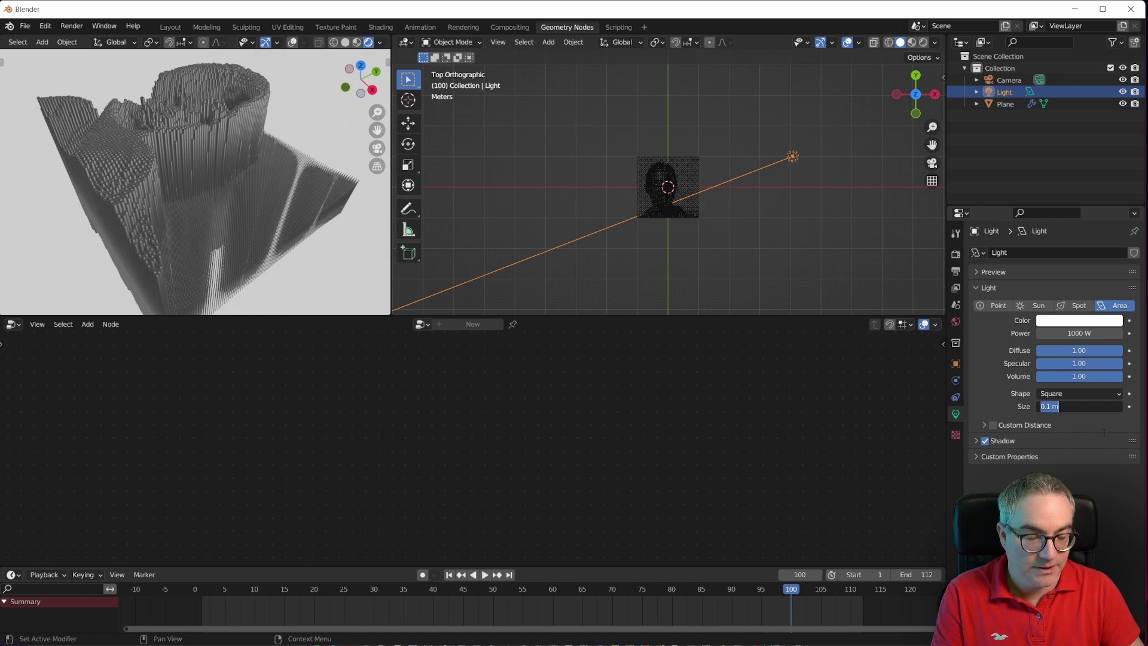
{"action": "type", "text": "3"}
{"action": "key", "text": "Return"}
{"action": "left_click", "coordinate": [1079, 320]}
{"action": "left_click", "coordinate": [1074, 189]}
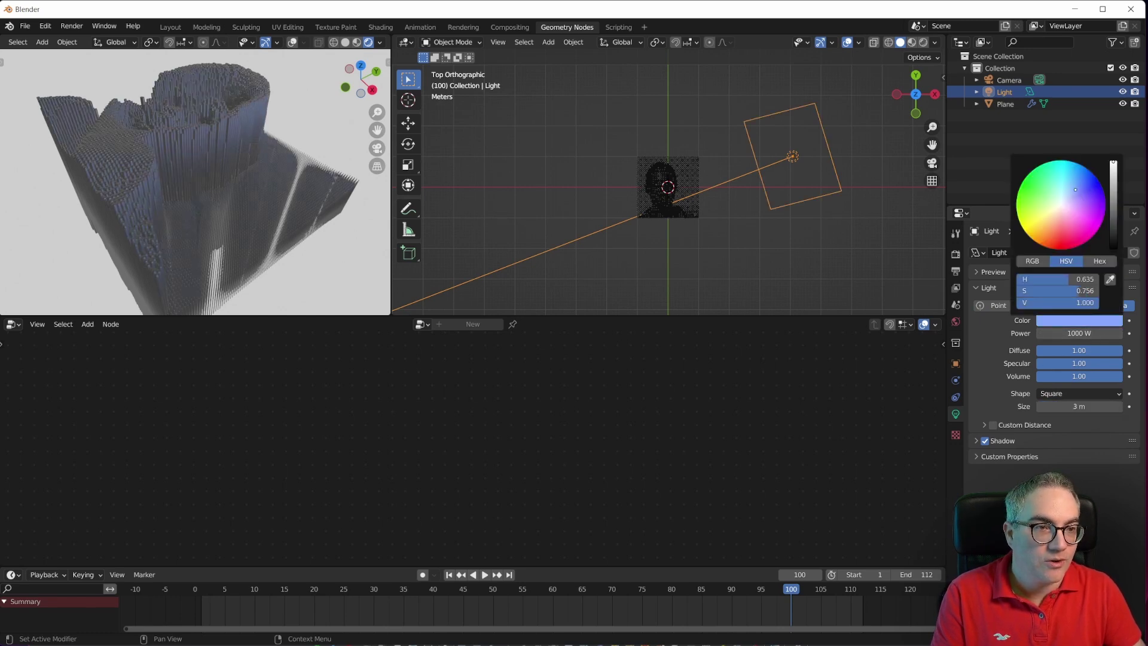
{"action": "left_click", "coordinate": [1068, 174]}
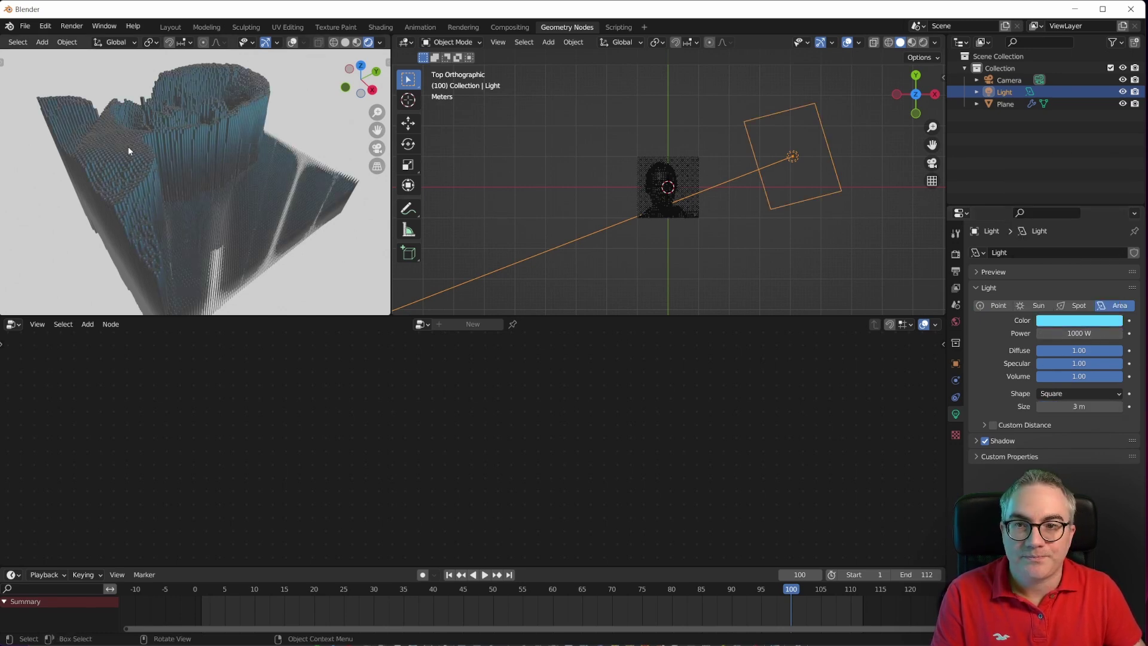
{"action": "middle_click_drag", "start_coordinate": [128, 145], "coordinate": [259, 159]}
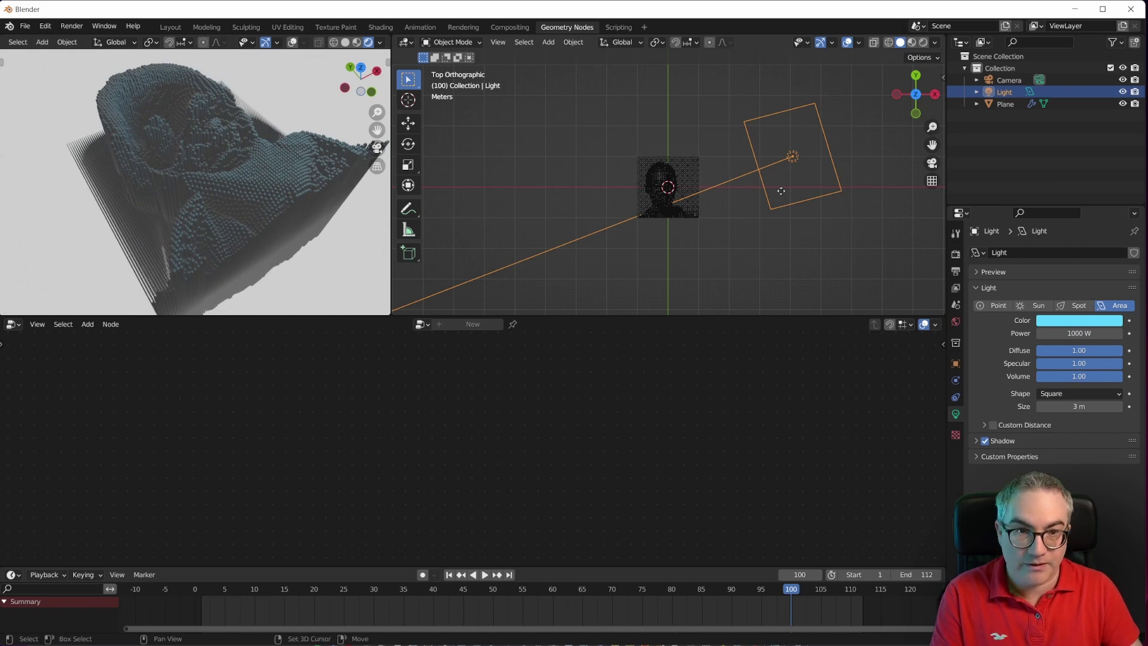
- Duplicate the area light, place it left of the head aimed at the face, and colour it magenta
{"action": "key", "text": "shift+d"}
{"action": "left_click", "coordinate": [558, 235]}
{"action": "key", "text": "r"}
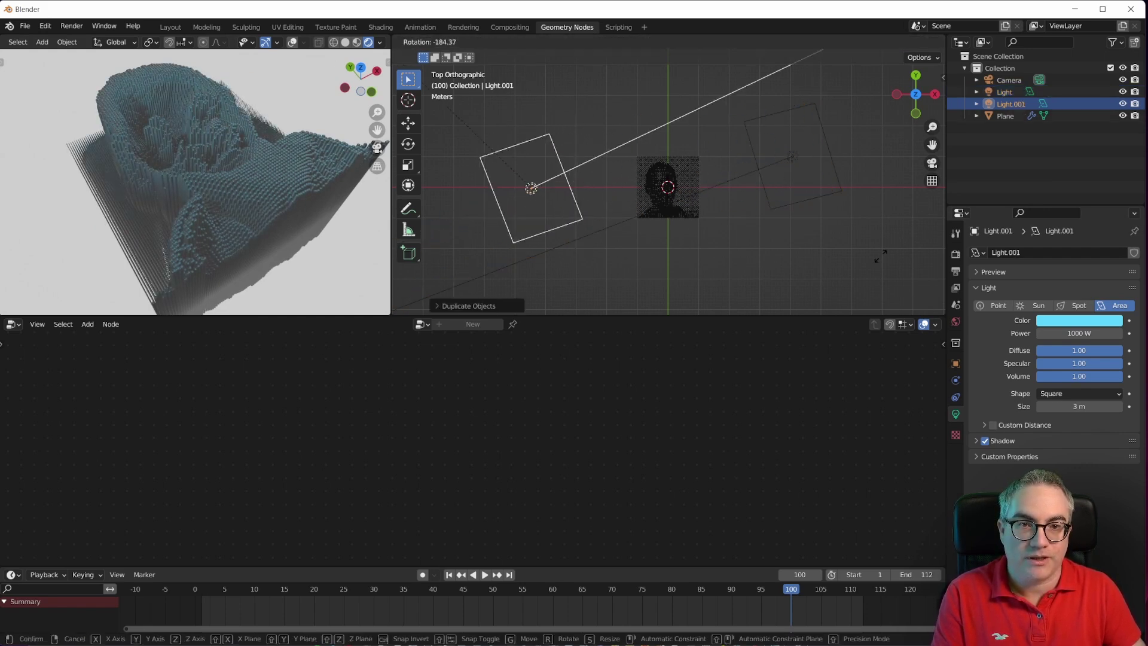
{"action": "left_click", "coordinate": [879, 256]}
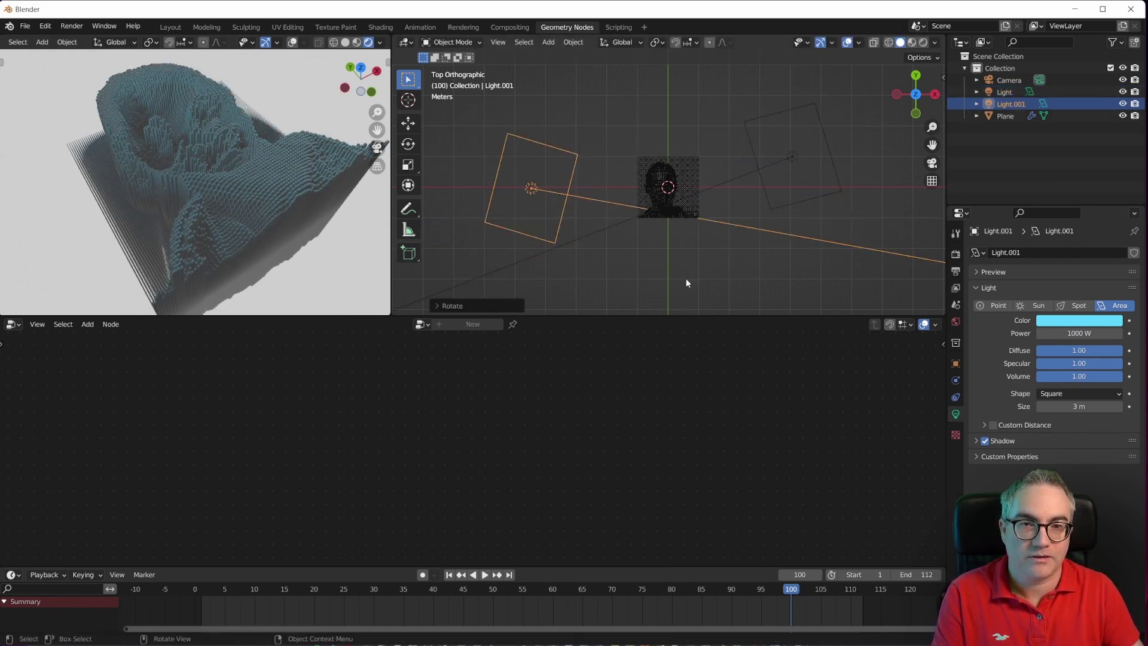
{"action": "key", "text": "r"}
{"action": "left_click", "coordinate": [720, 266]}
{"action": "key", "text": "g"}
{"action": "left_click", "coordinate": [733, 242]}
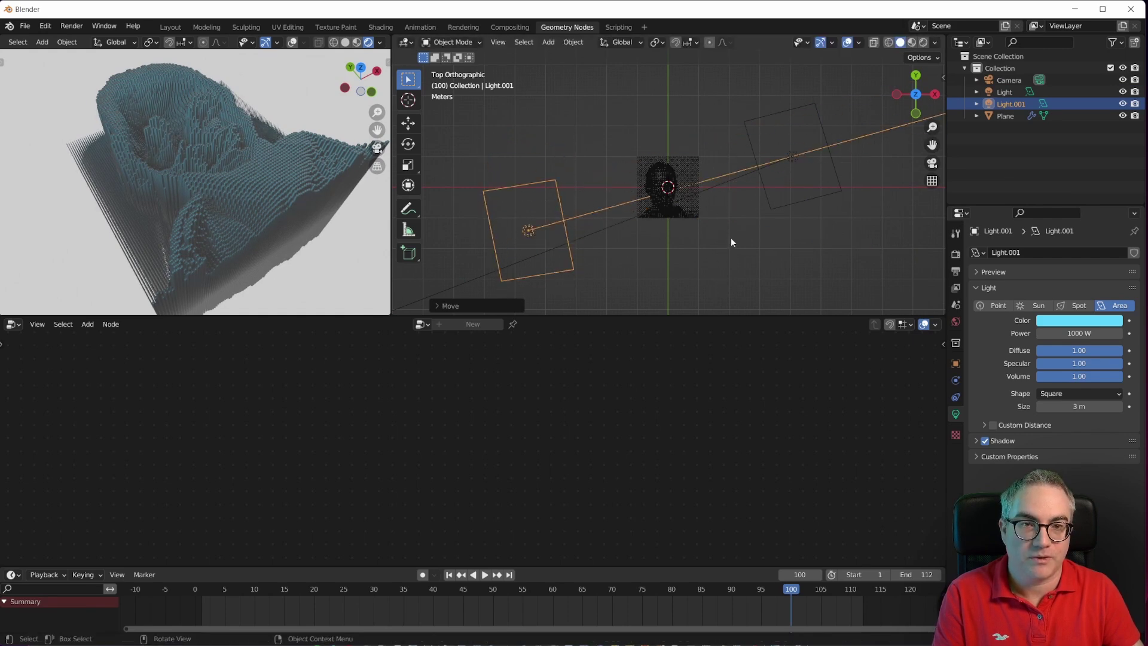
{"action": "left_click", "coordinate": [1110, 325]}
{"action": "left_click", "coordinate": [1095, 225]}
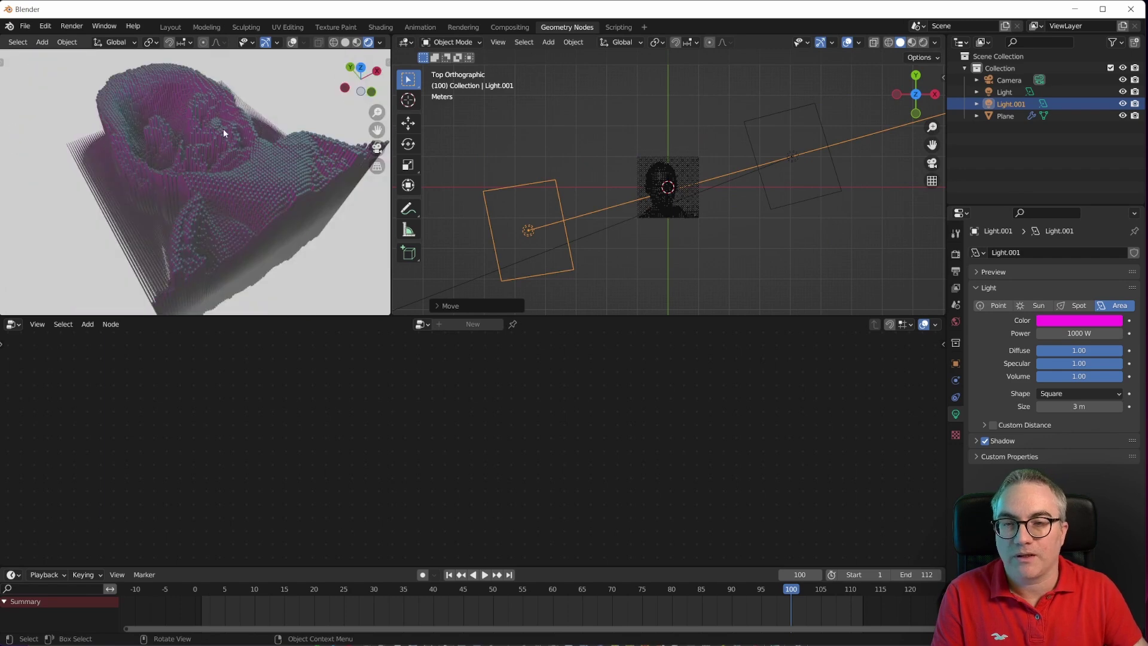
{"action": "mouse_move", "coordinate": [224, 128]}
{"action": "middle_mouse_down"}
{"action": "mouse_move", "coordinate": [185, 184]}
{"action": "mouse_move", "coordinate": [180, 150]}
{"action": "mouse_move", "coordinate": [298, 57]}
{"action": "mouse_move", "coordinate": [206, 120]}
{"action": "middle_mouse_up"}
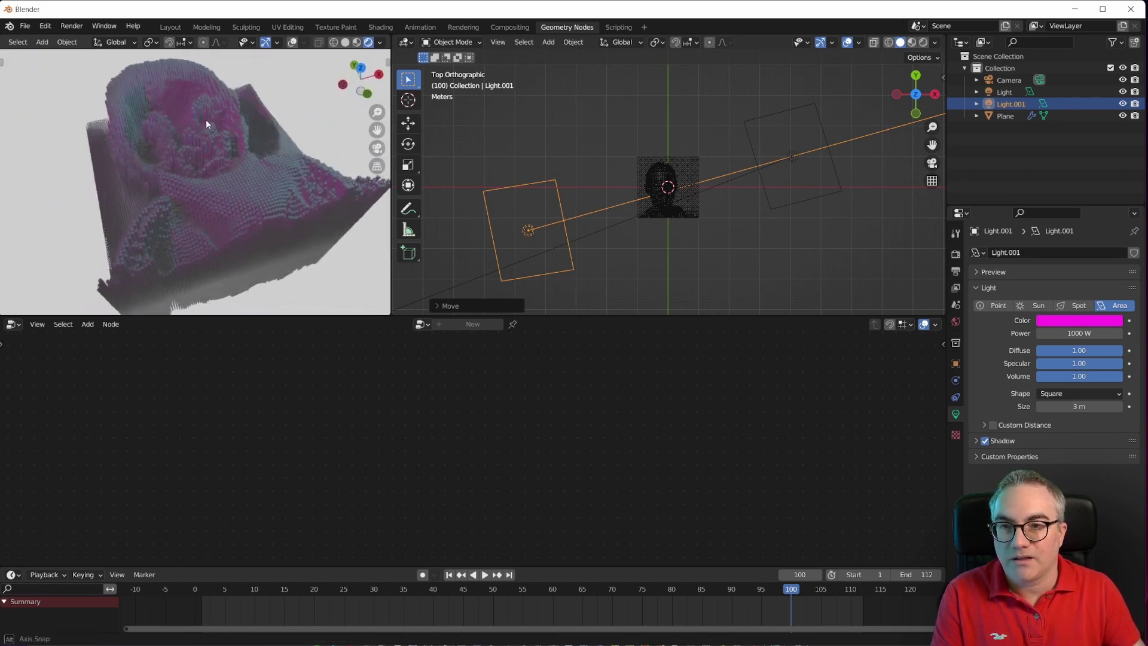
- Play the animation from mid-timeline while orbiting the rendered view to preview the lighting
{"action": "left_click", "coordinate": [500, 600]}
{"action": "key", "text": "space"}
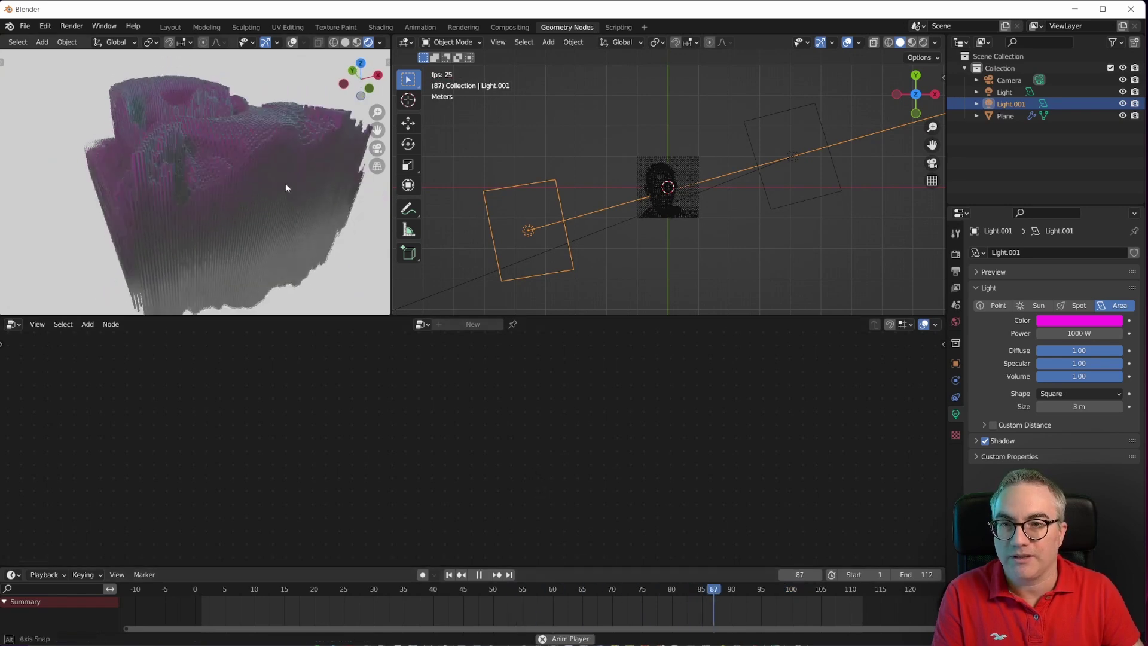
{"action": "middle_click_drag", "start_coordinate": [304, 166], "coordinate": [185, 221]}
{"action": "scroll", "coordinate": [260, 213], "scroll_direction": "up", "scroll_amount": 5}
{"action": "scroll", "coordinate": [259, 213], "scroll_direction": "down", "scroll_amount": 3}
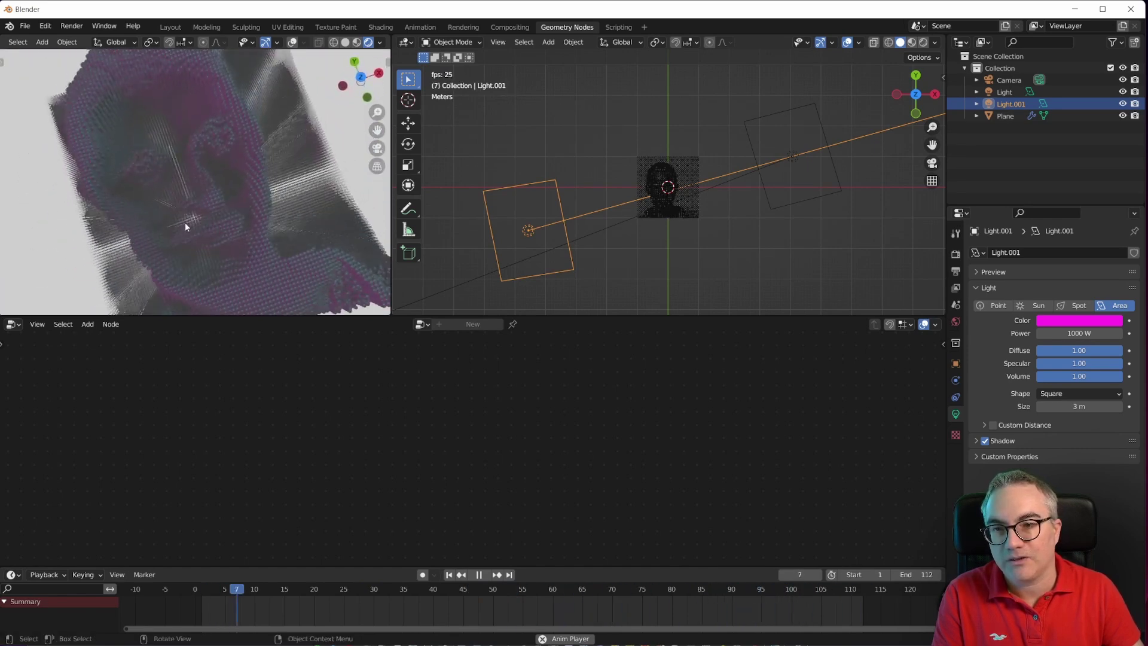
{"action": "scroll", "coordinate": [185, 219], "scroll_direction": "up", "scroll_amount": 6}
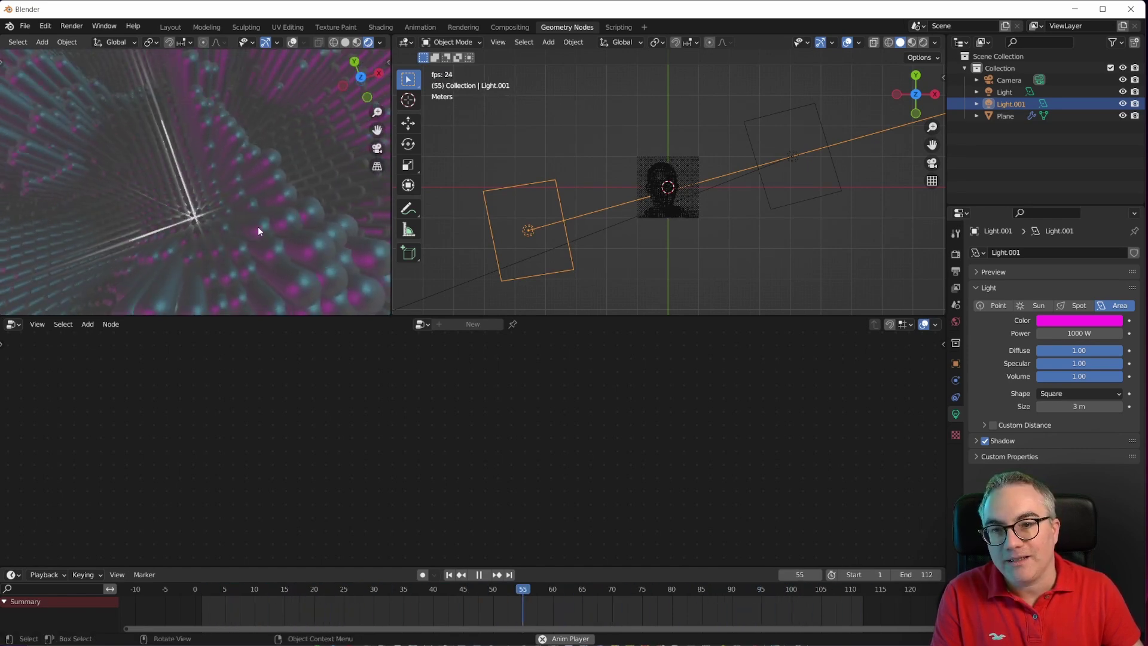
{"action": "scroll", "coordinate": [259, 231], "scroll_direction": "down", "scroll_amount": 4}
{"action": "middle_click_drag", "start_coordinate": [258, 230], "coordinate": [180, 242]}
- Set the World background strength to 0, then reselect the blue right-hand area light
{"action": "scroll", "coordinate": [267, 205], "scroll_direction": "down", "scroll_amount": 3}
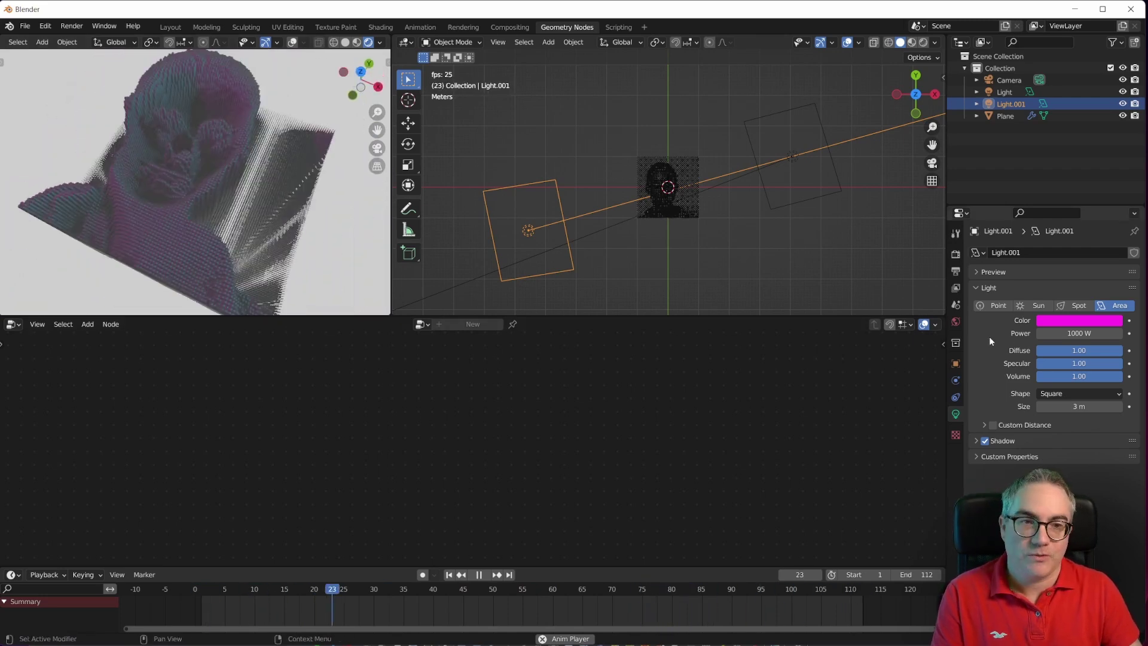
{"action": "left_click", "coordinate": [954, 322]}
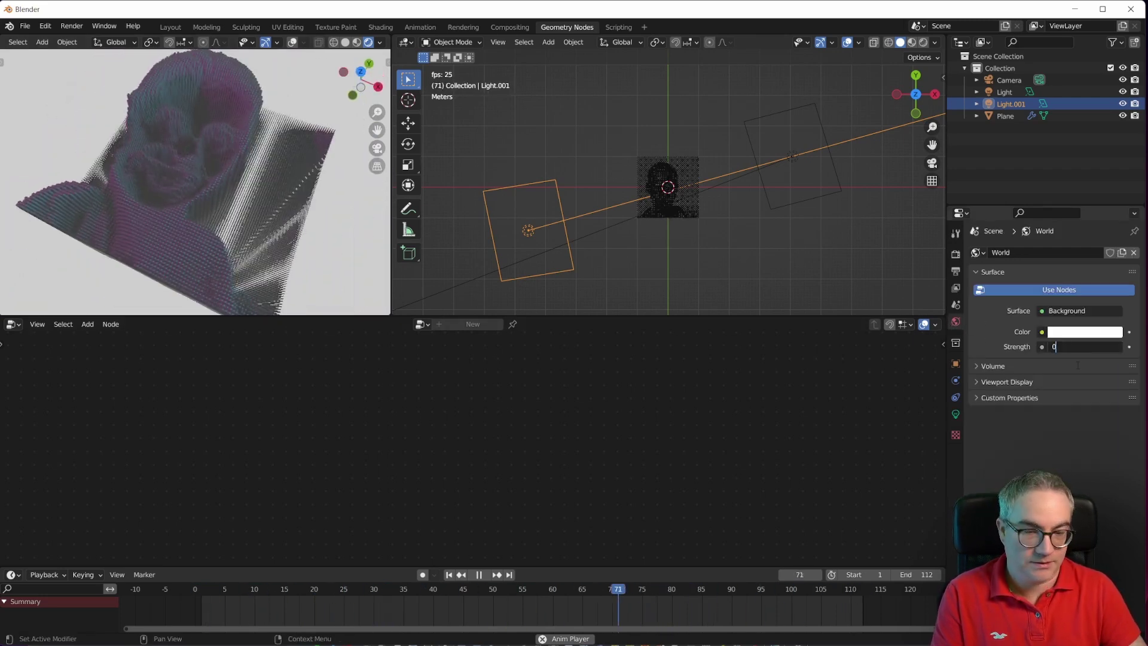
{"action": "type", "text": "0"}
{"action": "key", "text": "Return"}
{"action": "middle_click_drag", "start_coordinate": [288, 140], "coordinate": [436, 173]}
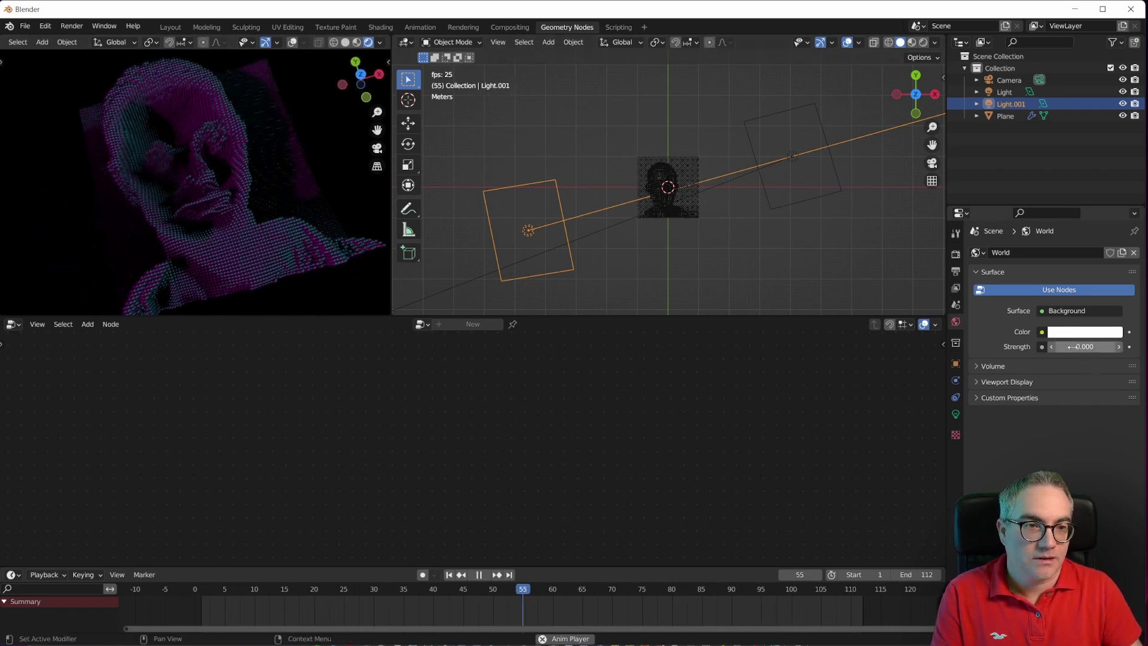
{"action": "left_click", "coordinate": [955, 414]}
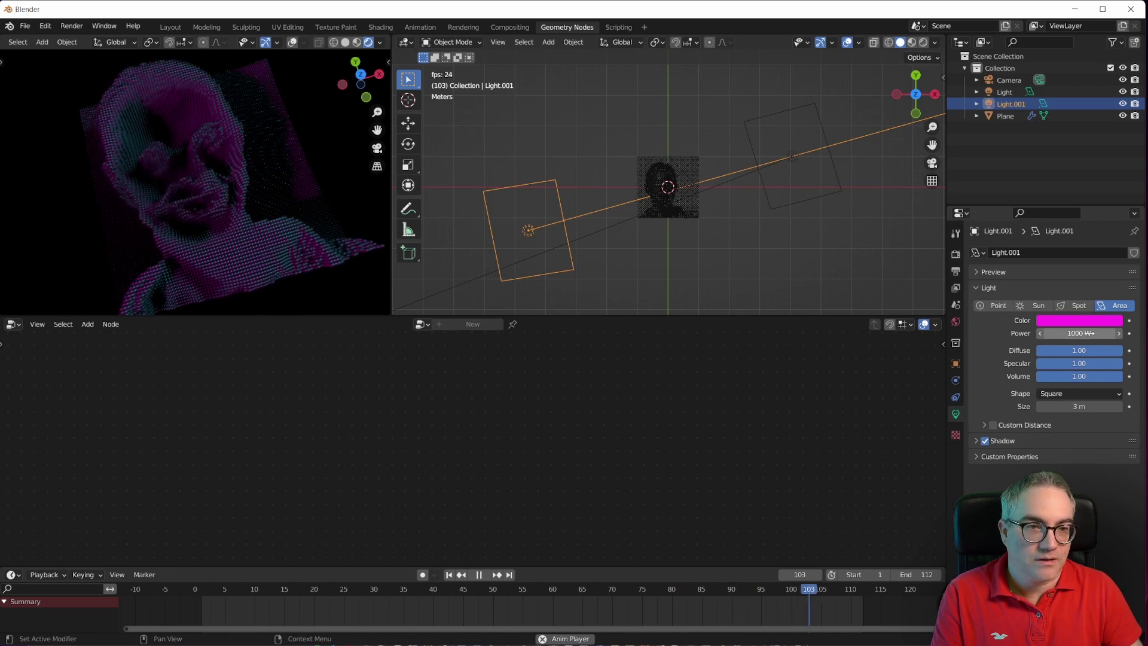
{"action": "left_click", "coordinate": [790, 154]}
- Move the blue area light and set its size to 1 m
{"action": "key", "text": "g"}
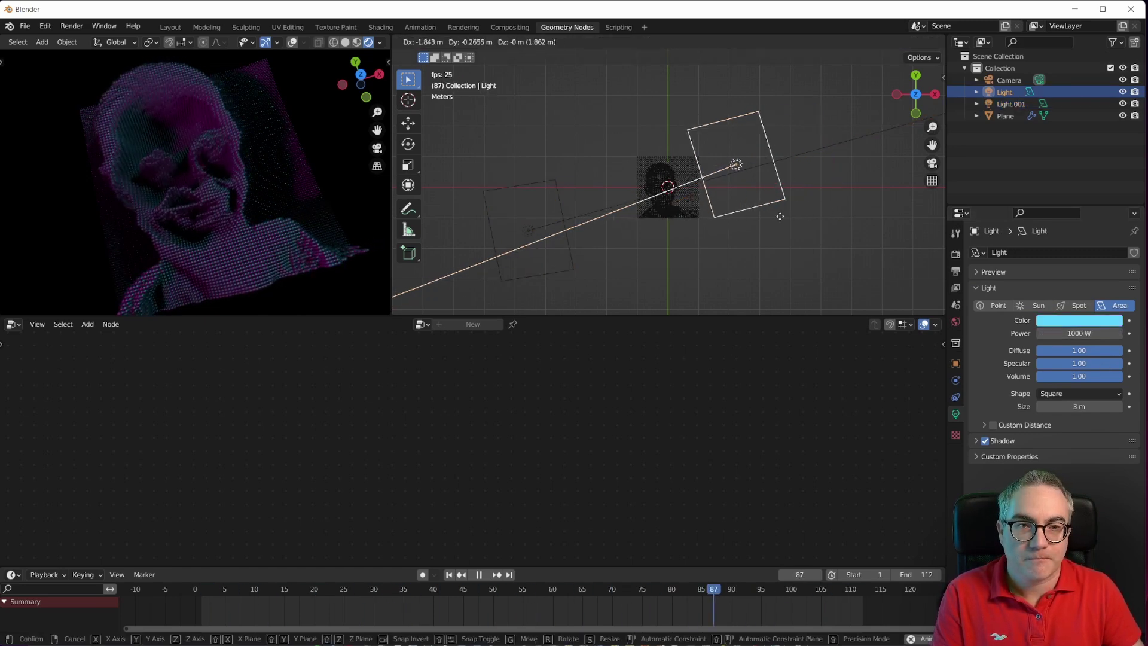
{"action": "left_click", "coordinate": [780, 215]}
{"action": "double_click", "coordinate": [1086, 406]}
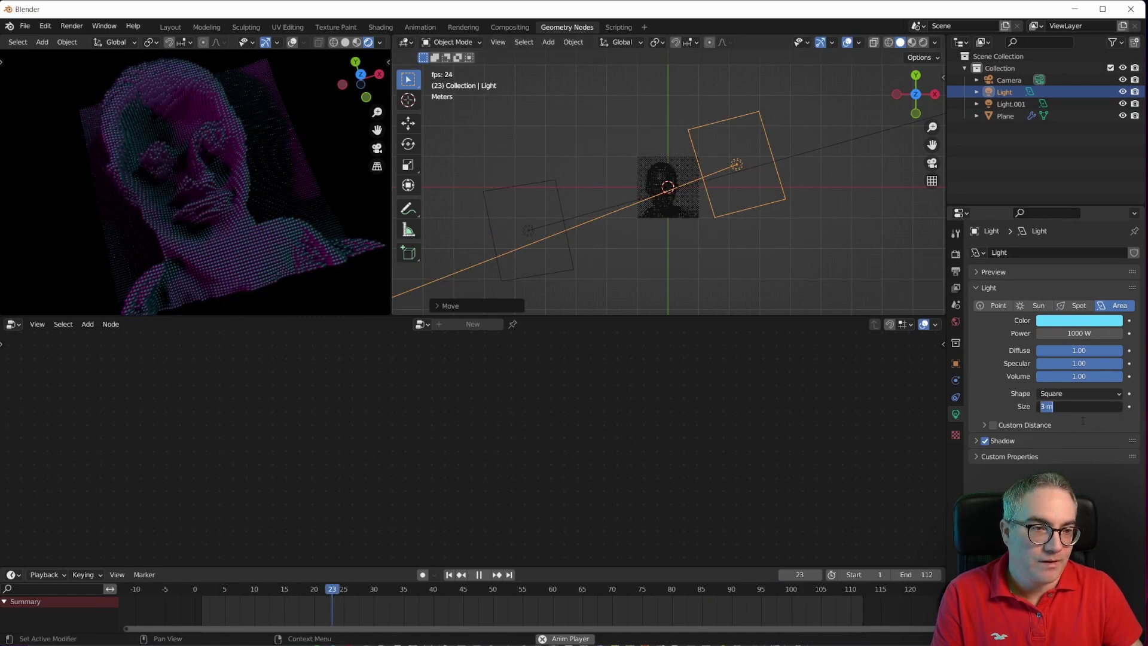
{"action": "type", "text": "1"}
{"action": "key", "text": "Return"}
- Move the magenta light nearer the centre and set its size to 1 m
{"action": "left_click", "coordinate": [526, 236]}
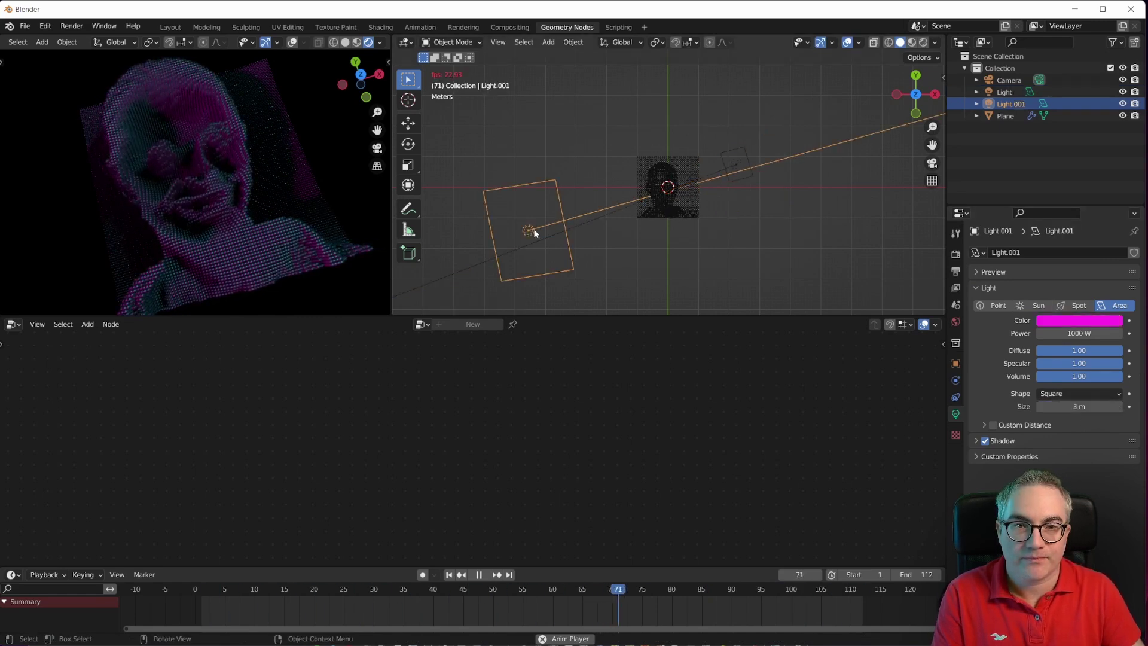
{"action": "key", "text": "g"}
{"action": "left_click", "coordinate": [586, 212]}
{"action": "double_click", "coordinate": [1086, 406]}
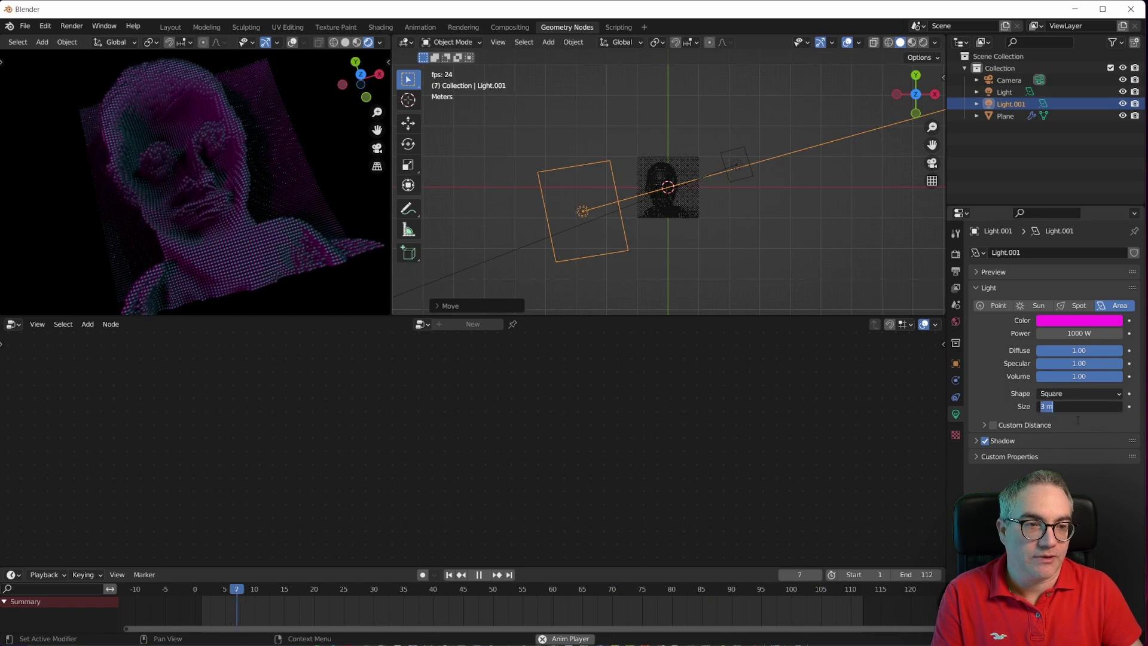
{"action": "type", "text": "1"}
{"action": "key", "text": "Return"}
- Rotate the magenta light toward the face and reposition it
{"action": "scroll", "coordinate": [656, 212], "scroll_direction": "up", "scroll_amount": 2}
{"action": "scroll", "coordinate": [655, 208], "scroll_direction": "up", "scroll_amount": 2}
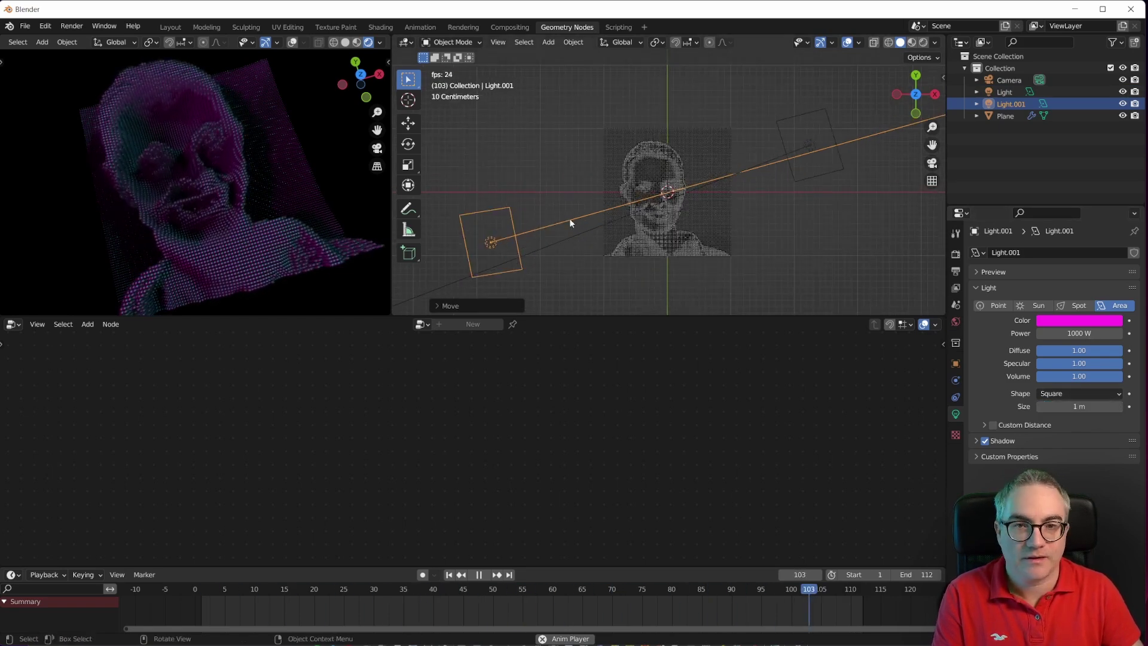
{"action": "middle_click_drag", "start_coordinate": [569, 218], "coordinate": [719, 135]}
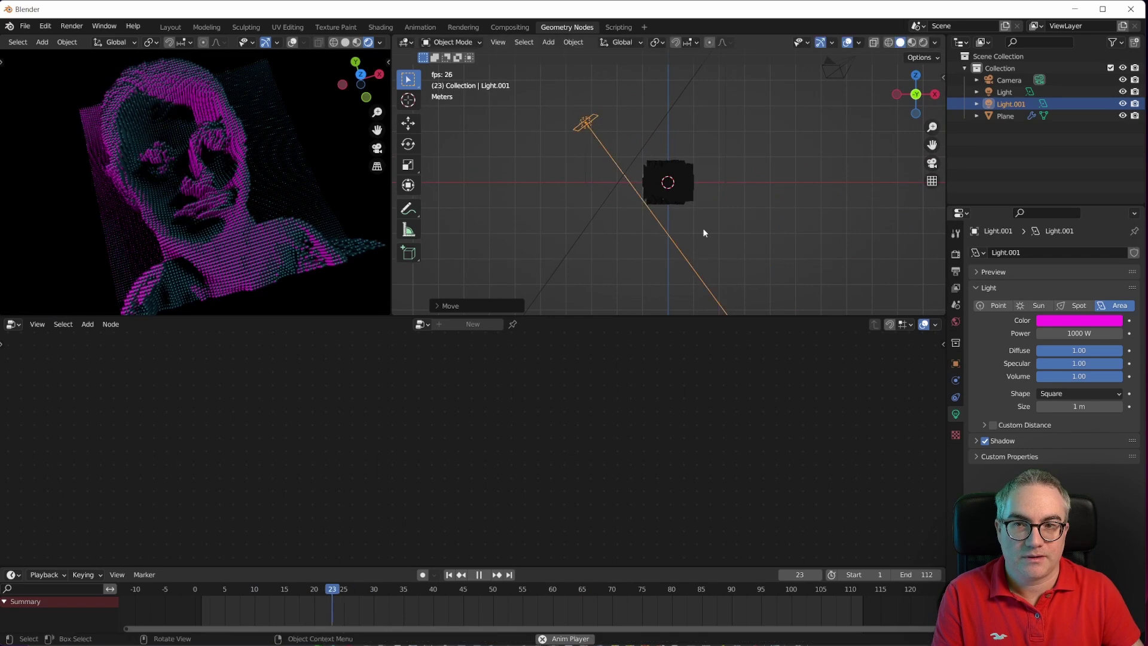
{"action": "key", "text": "r"}
{"action": "left_click", "coordinate": [780, 172]}
{"action": "key", "text": "g"}
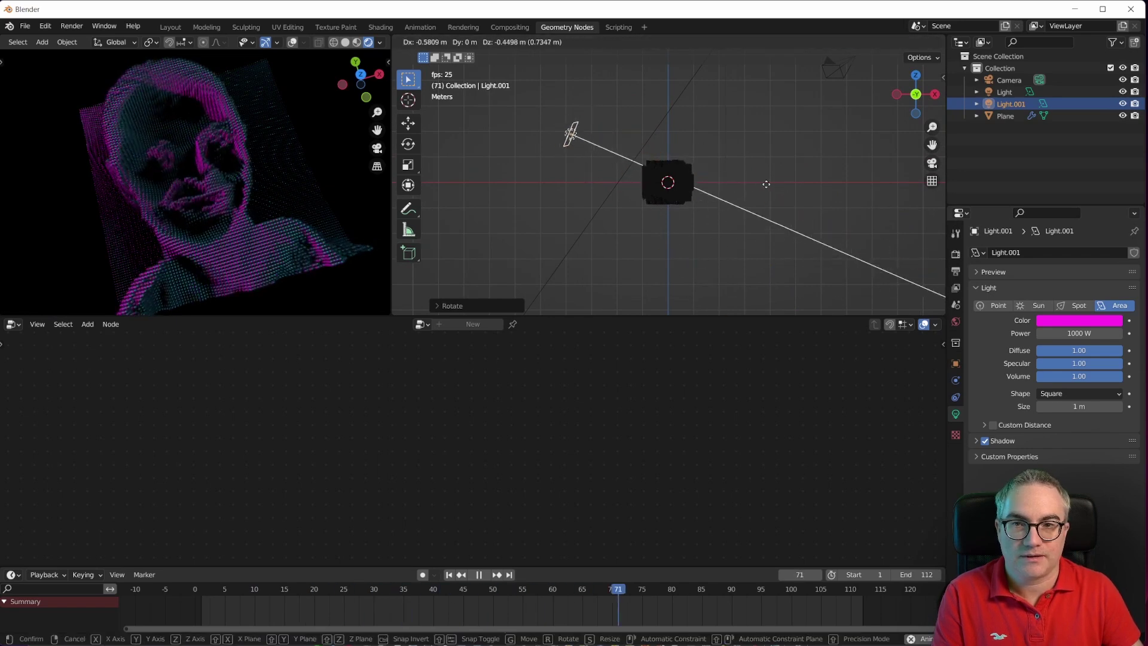
{"action": "left_click", "coordinate": [752, 138]}
- Reposition the blue light and re-angle it toward the portrait
{"action": "middle_click_drag", "start_coordinate": [749, 43], "coordinate": [720, 131], "text": "shift"}
{"action": "left_click", "coordinate": [721, 131]}
{"action": "key", "text": "g"}
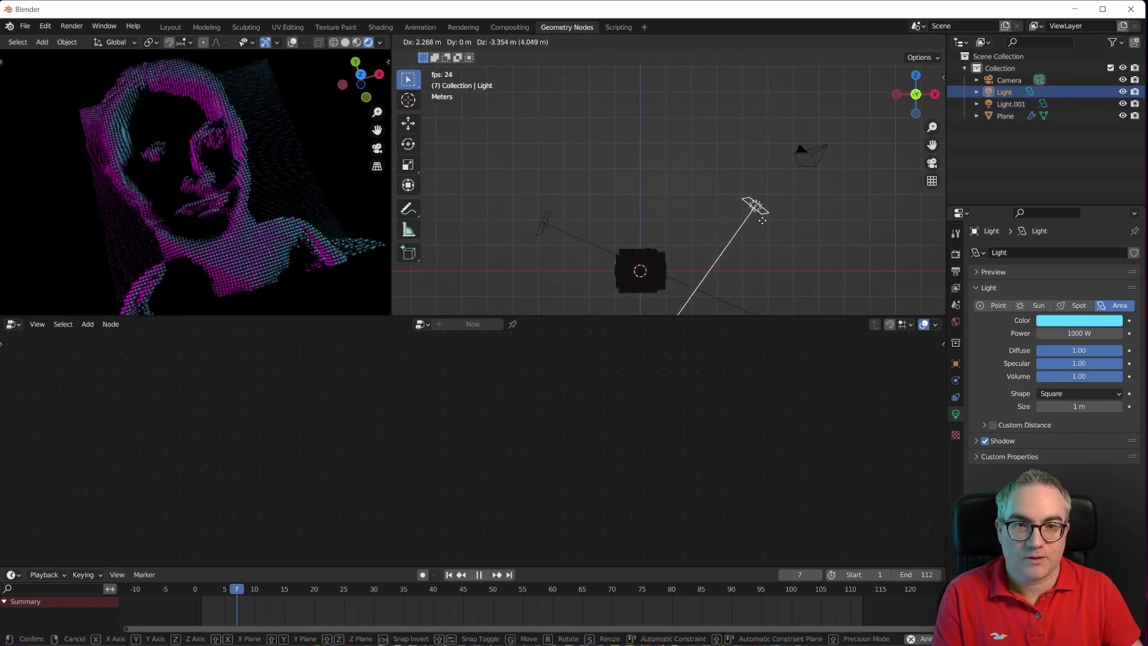
{"action": "left_click", "coordinate": [786, 256]}
{"action": "key", "text": "r"}
{"action": "left_click", "coordinate": [526, 311]}
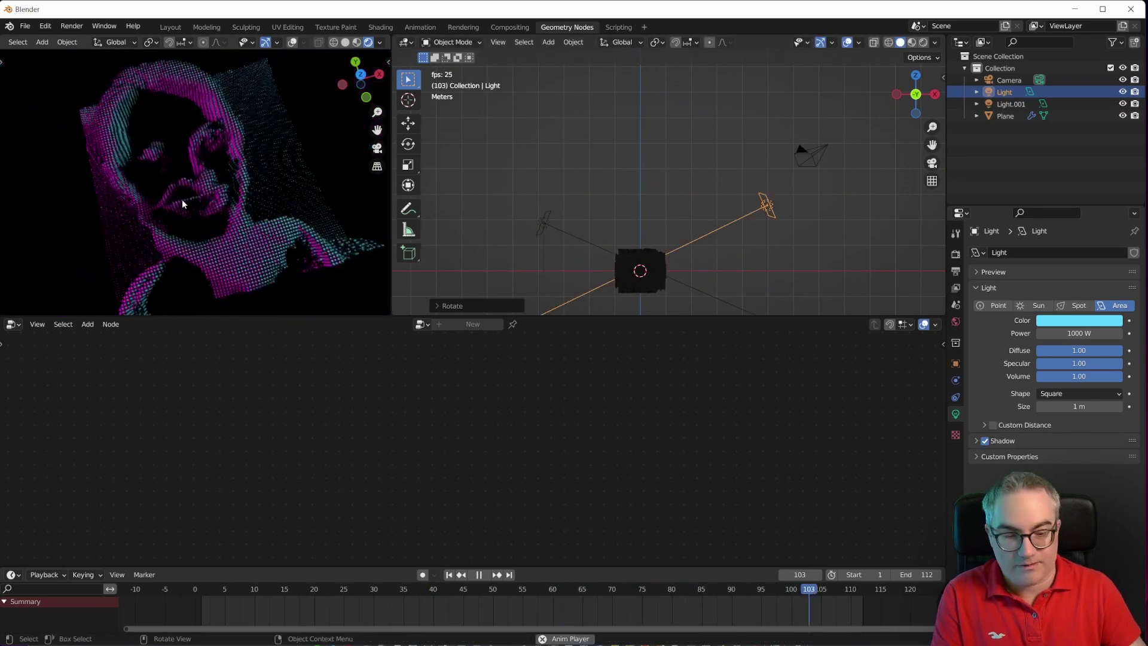
- Check the new lighting from the top view and an oblique angle
{"action": "key", "text": "KP_7"}
{"action": "scroll", "coordinate": [185, 202], "scroll_direction": "up", "scroll_amount": 5}
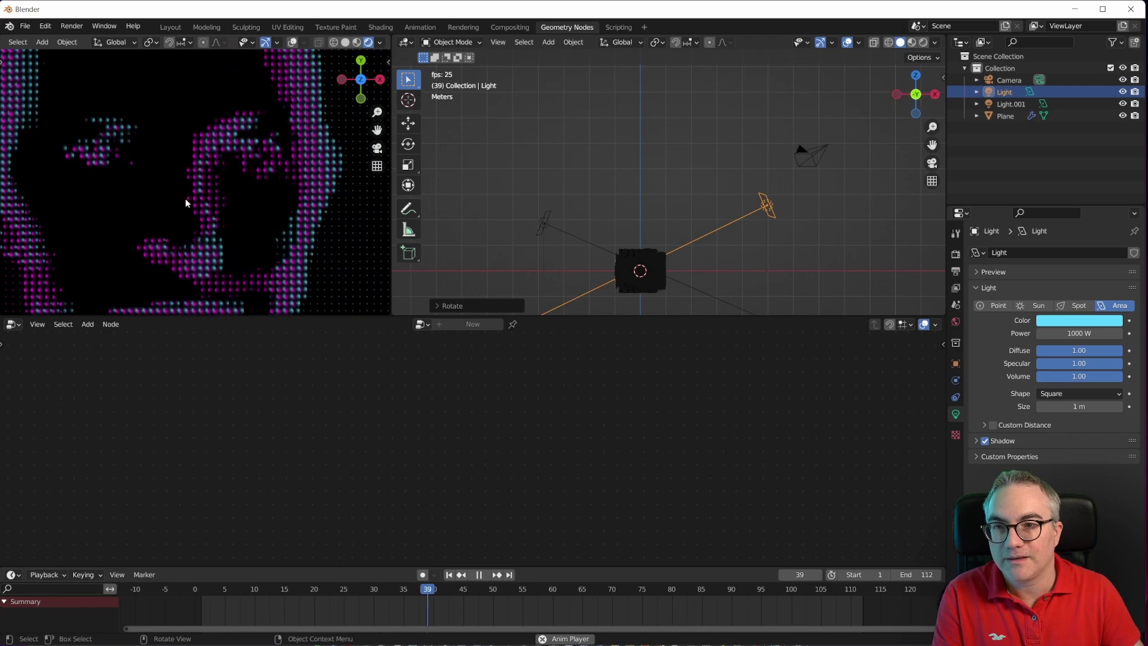
{"action": "scroll", "coordinate": [185, 202], "scroll_direction": "down", "scroll_amount": 5}
{"action": "scroll", "coordinate": [187, 212], "scroll_direction": "up", "scroll_amount": 3}
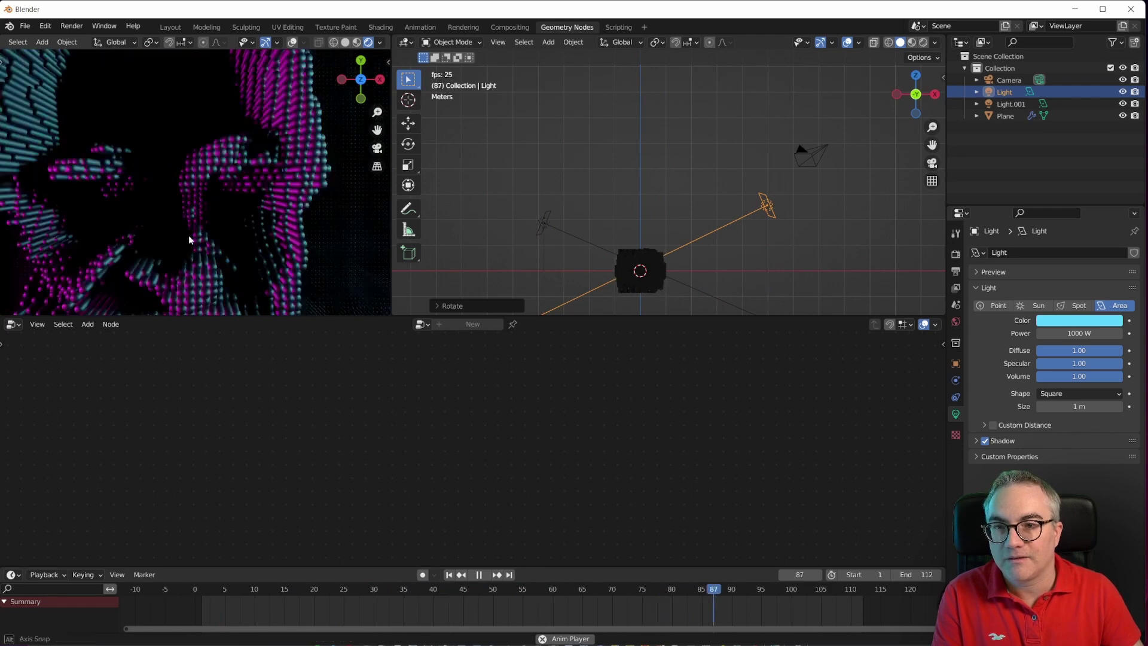
{"action": "middle_click_drag", "start_coordinate": [189, 235], "coordinate": [319, 160]}
{"action": "scroll", "coordinate": [246, 153], "scroll_direction": "down", "scroll_amount": 4}
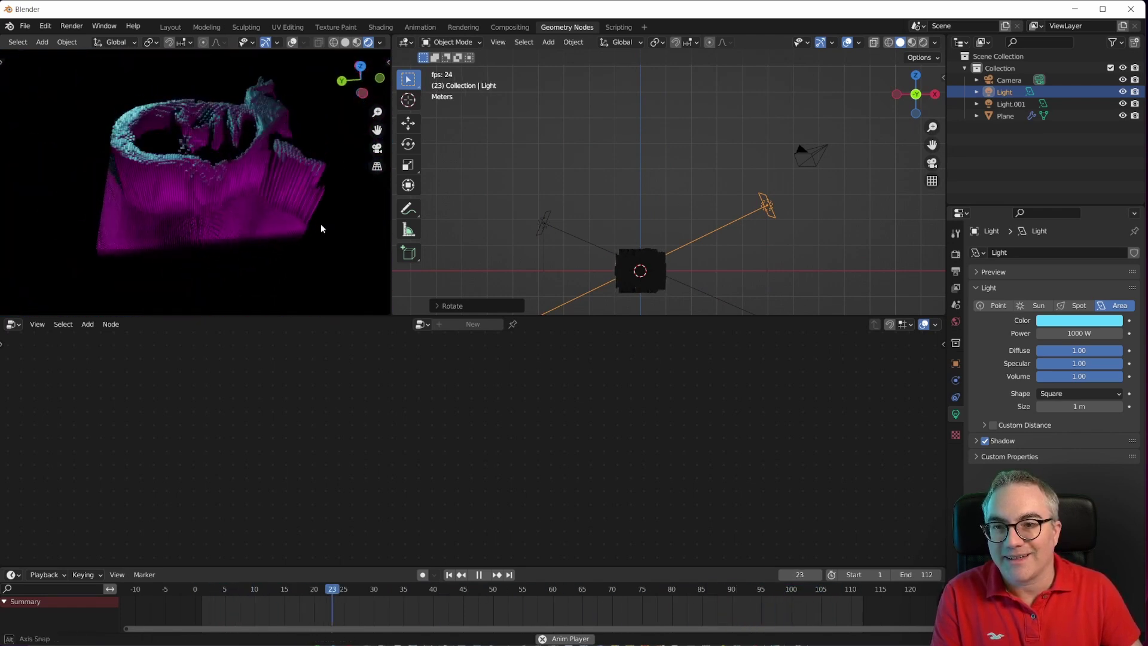
- Stop playback at frame 75 and orbit around the magenta-and-cyan cylinder portrait
{"action": "middle_click_drag", "start_coordinate": [320, 225], "coordinate": [321, 167]}
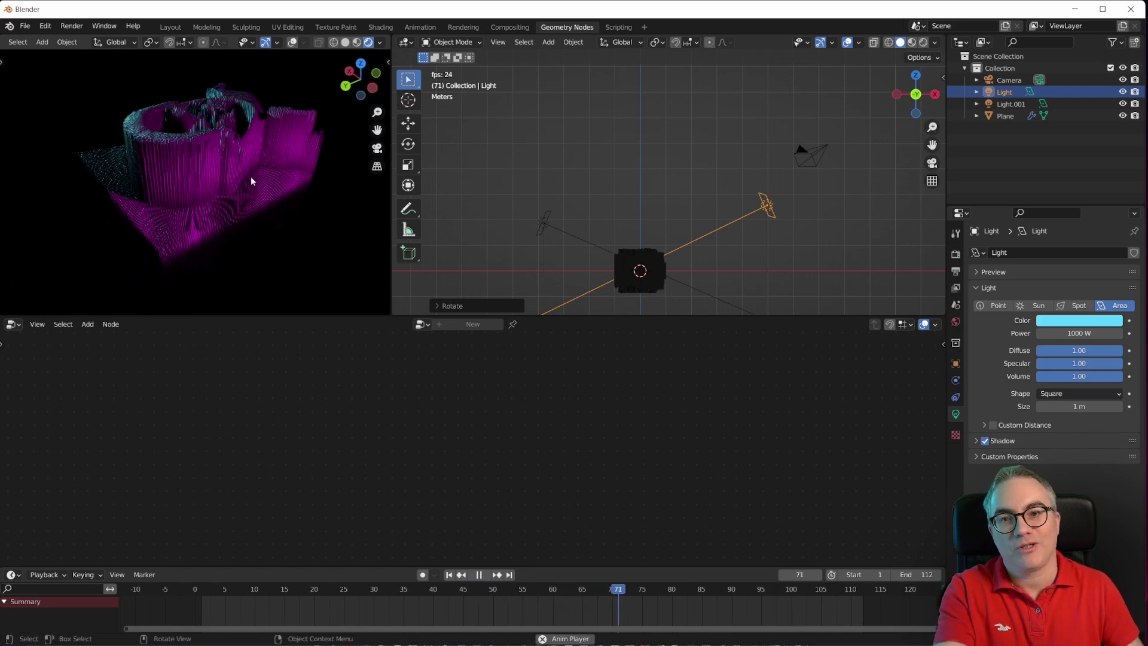
{"action": "middle_click_drag", "start_coordinate": [238, 179], "coordinate": [135, 209]}
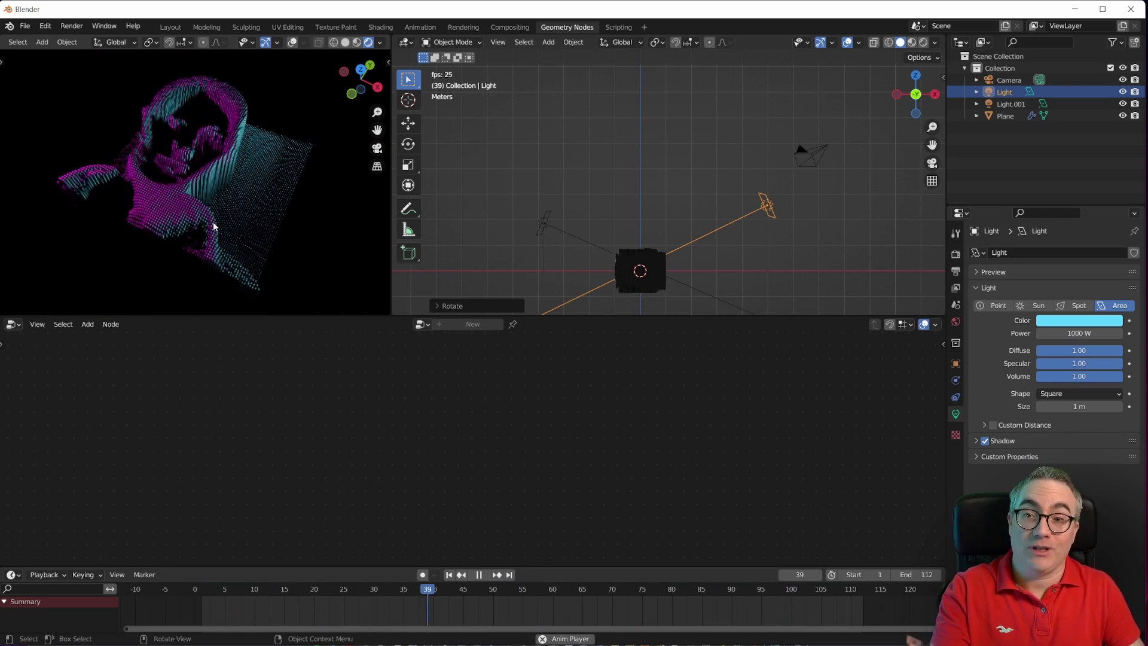
{"action": "key", "text": "space"}
{"action": "scroll", "coordinate": [213, 168], "scroll_direction": "up", "scroll_amount": 6}
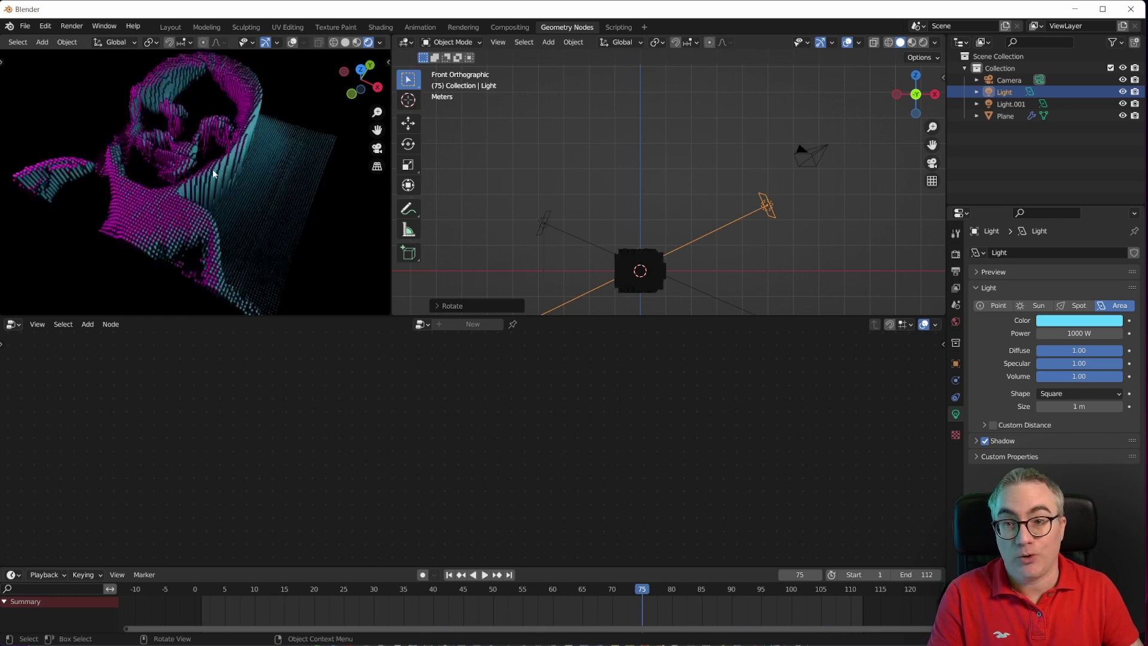
{"action": "middle_click_drag", "start_coordinate": [240, 263], "coordinate": [293, 228]}
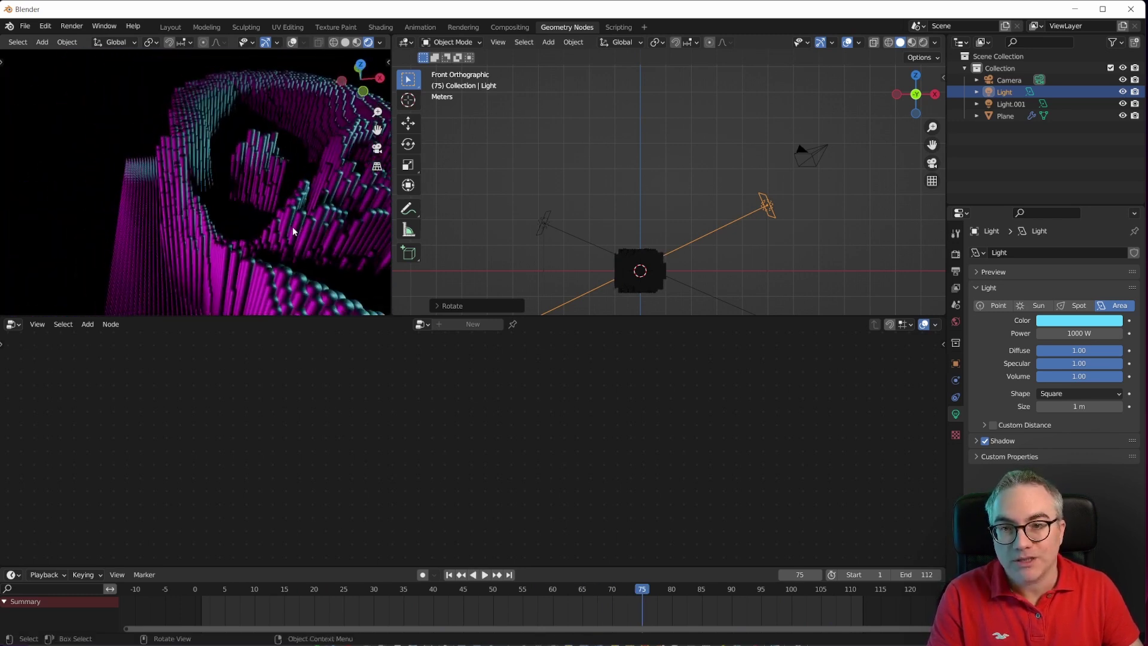